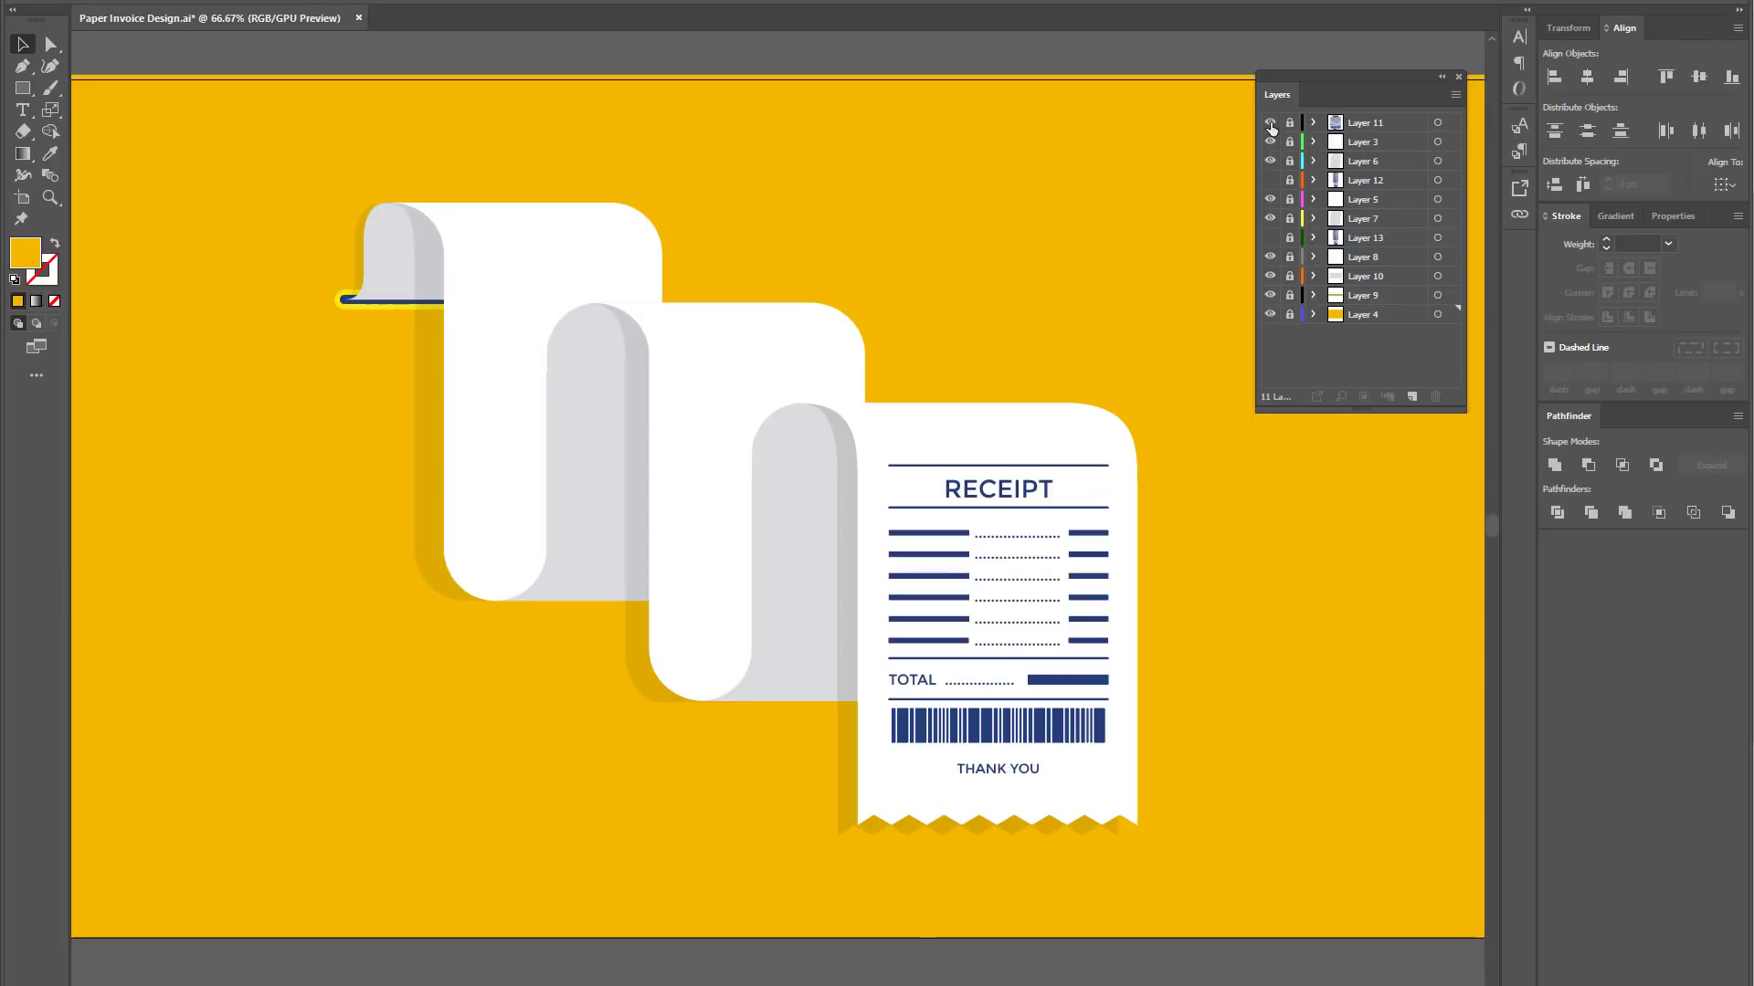
- Hide the artwork layers above the background, reveal Layer 8, and briefly show Layer 13 to examine the first paper fold
left_click_drag(1273, 196, 1273, 287)
left_click(1268, 294)
left_click(1270, 276)
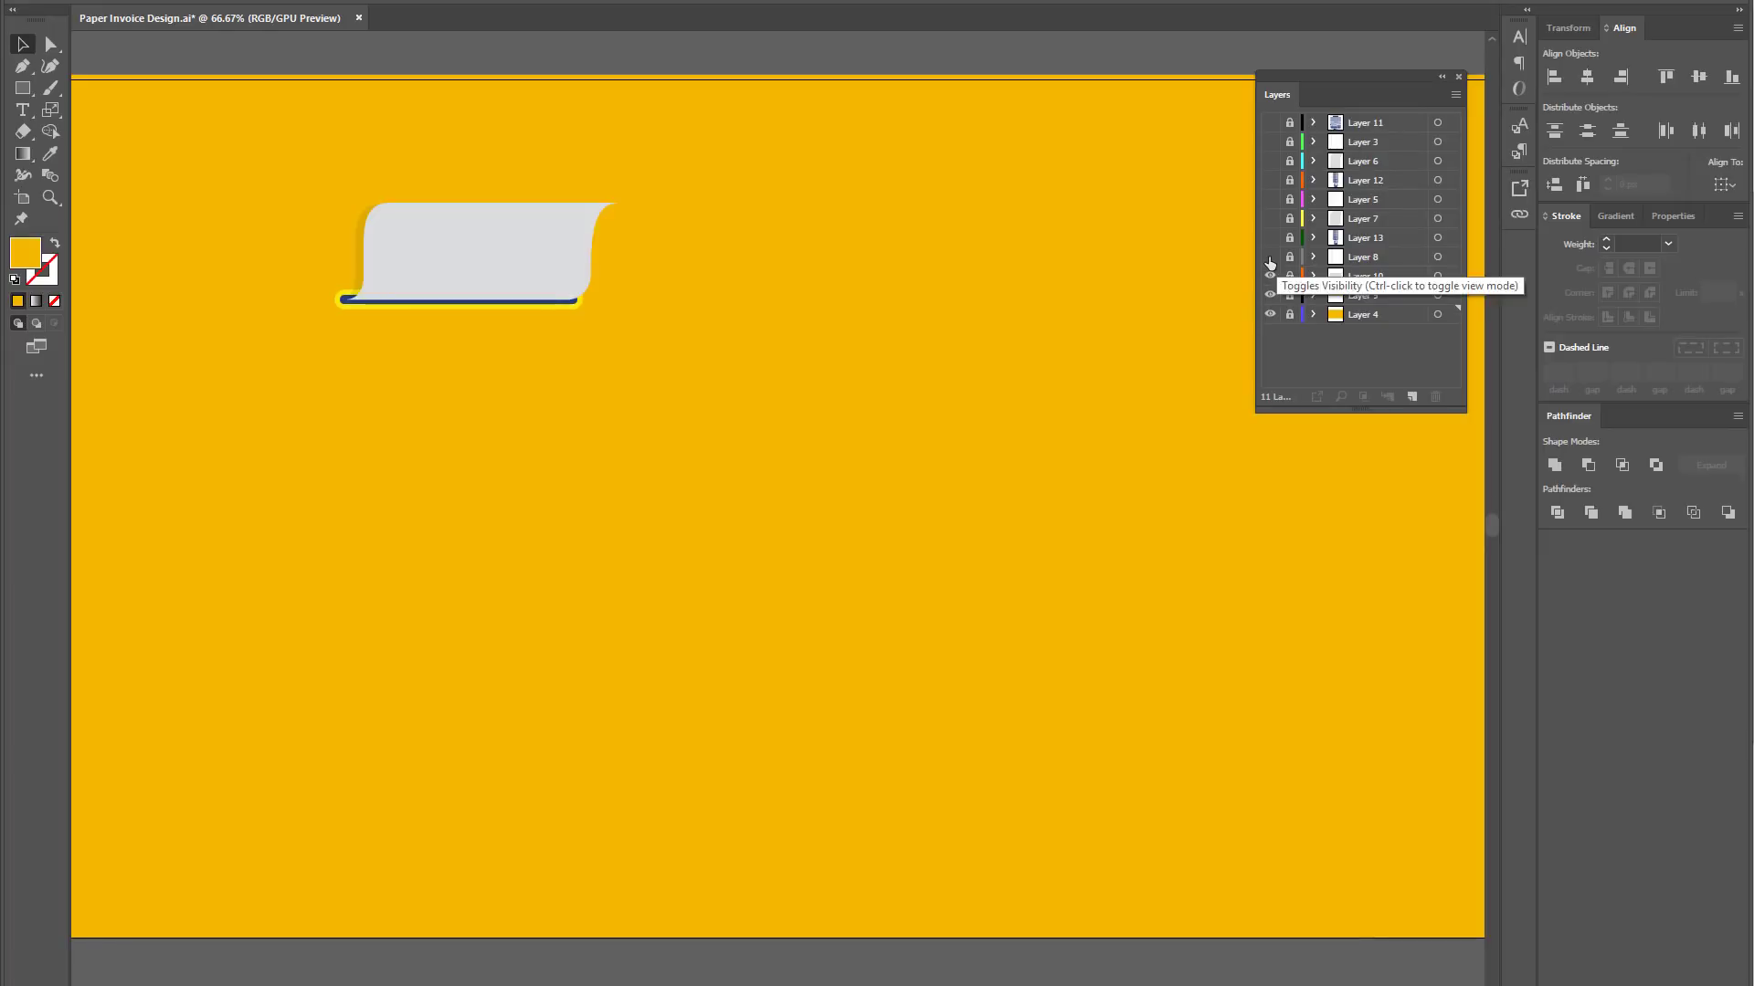
left_click(1270, 256)
left_click(1270, 237)
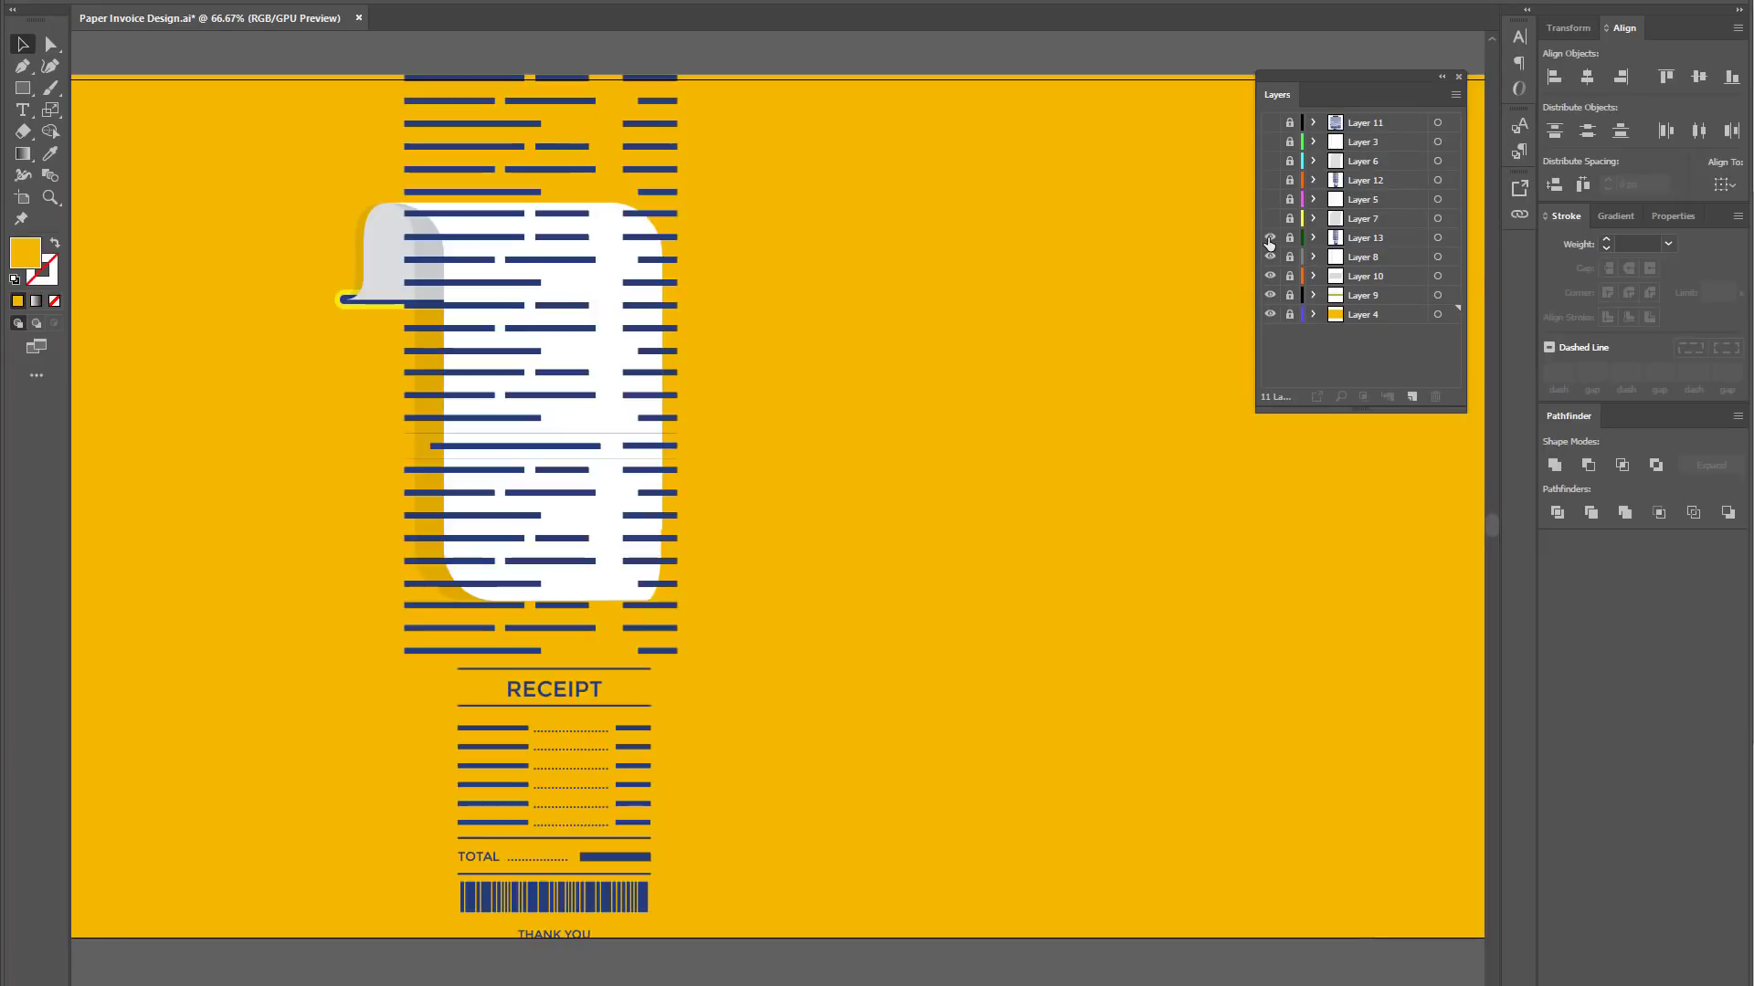
left_click(1268, 240)
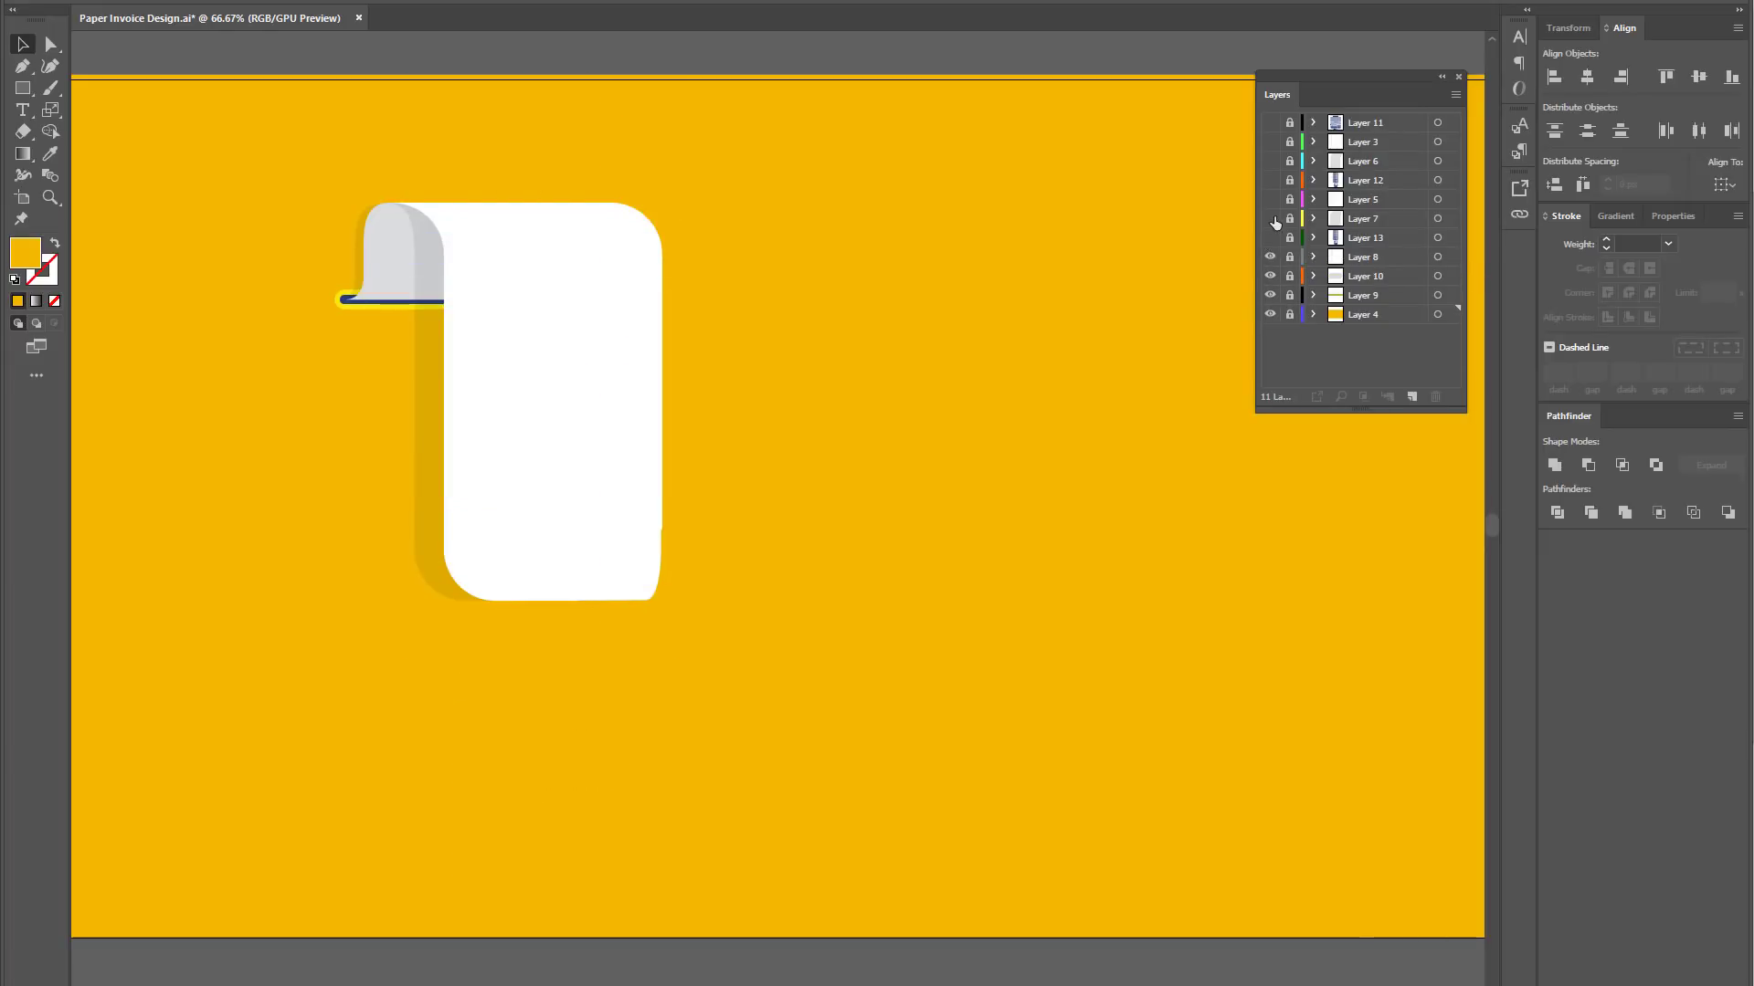
- Reveal Layers 7, 5, 6, 3 and 11 one by one, briefly showing Layer 12, to review how the receipt is layered
left_click(1270, 218)
left_click(1272, 202)
left_click(1270, 181)
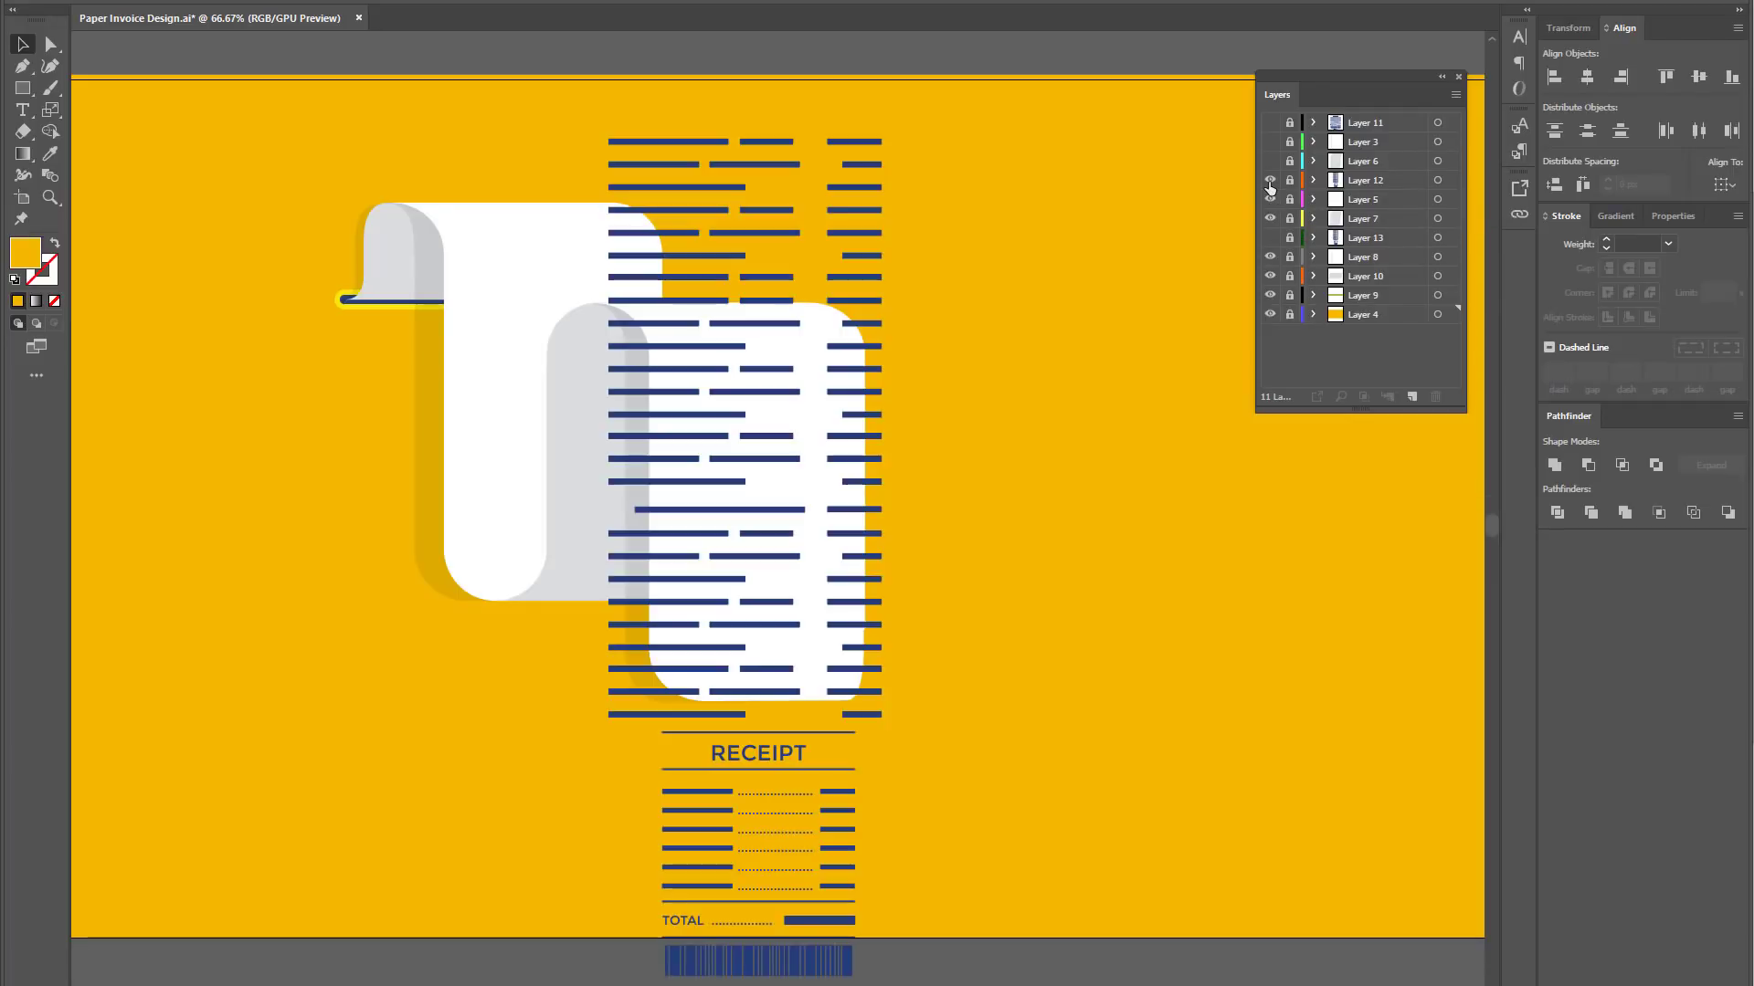
left_click(1270, 180)
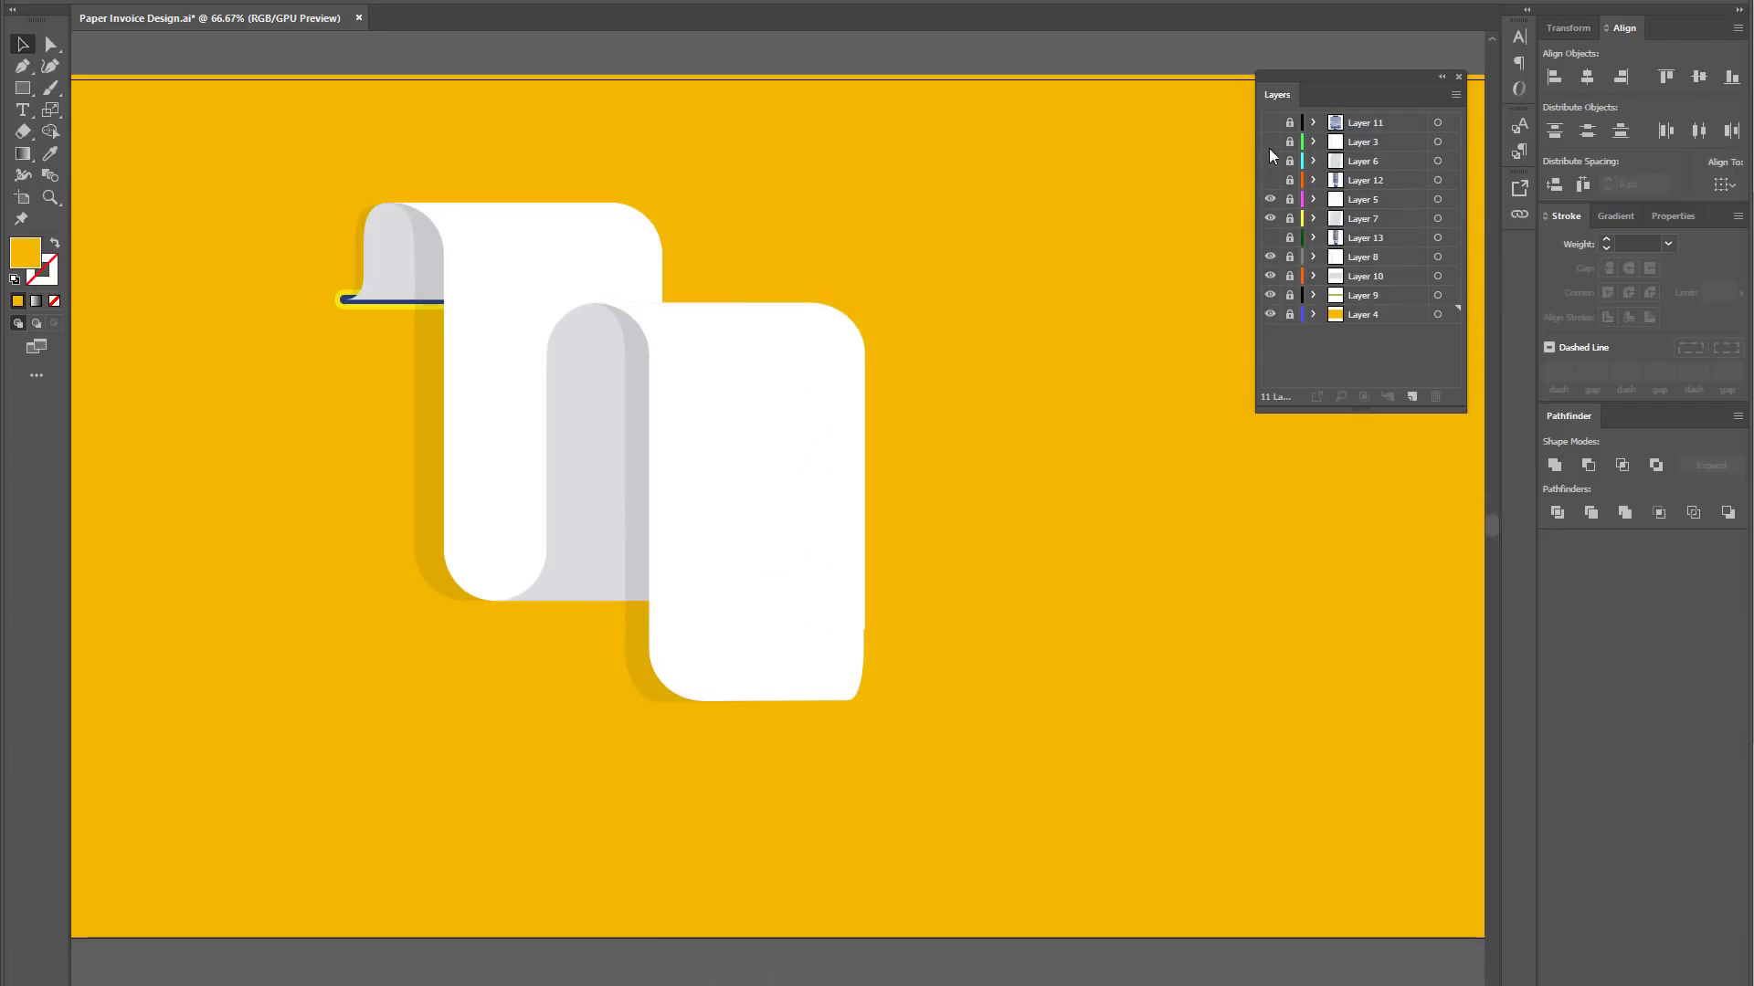
left_click(1270, 161)
left_click(1270, 141)
left_click(1270, 122)
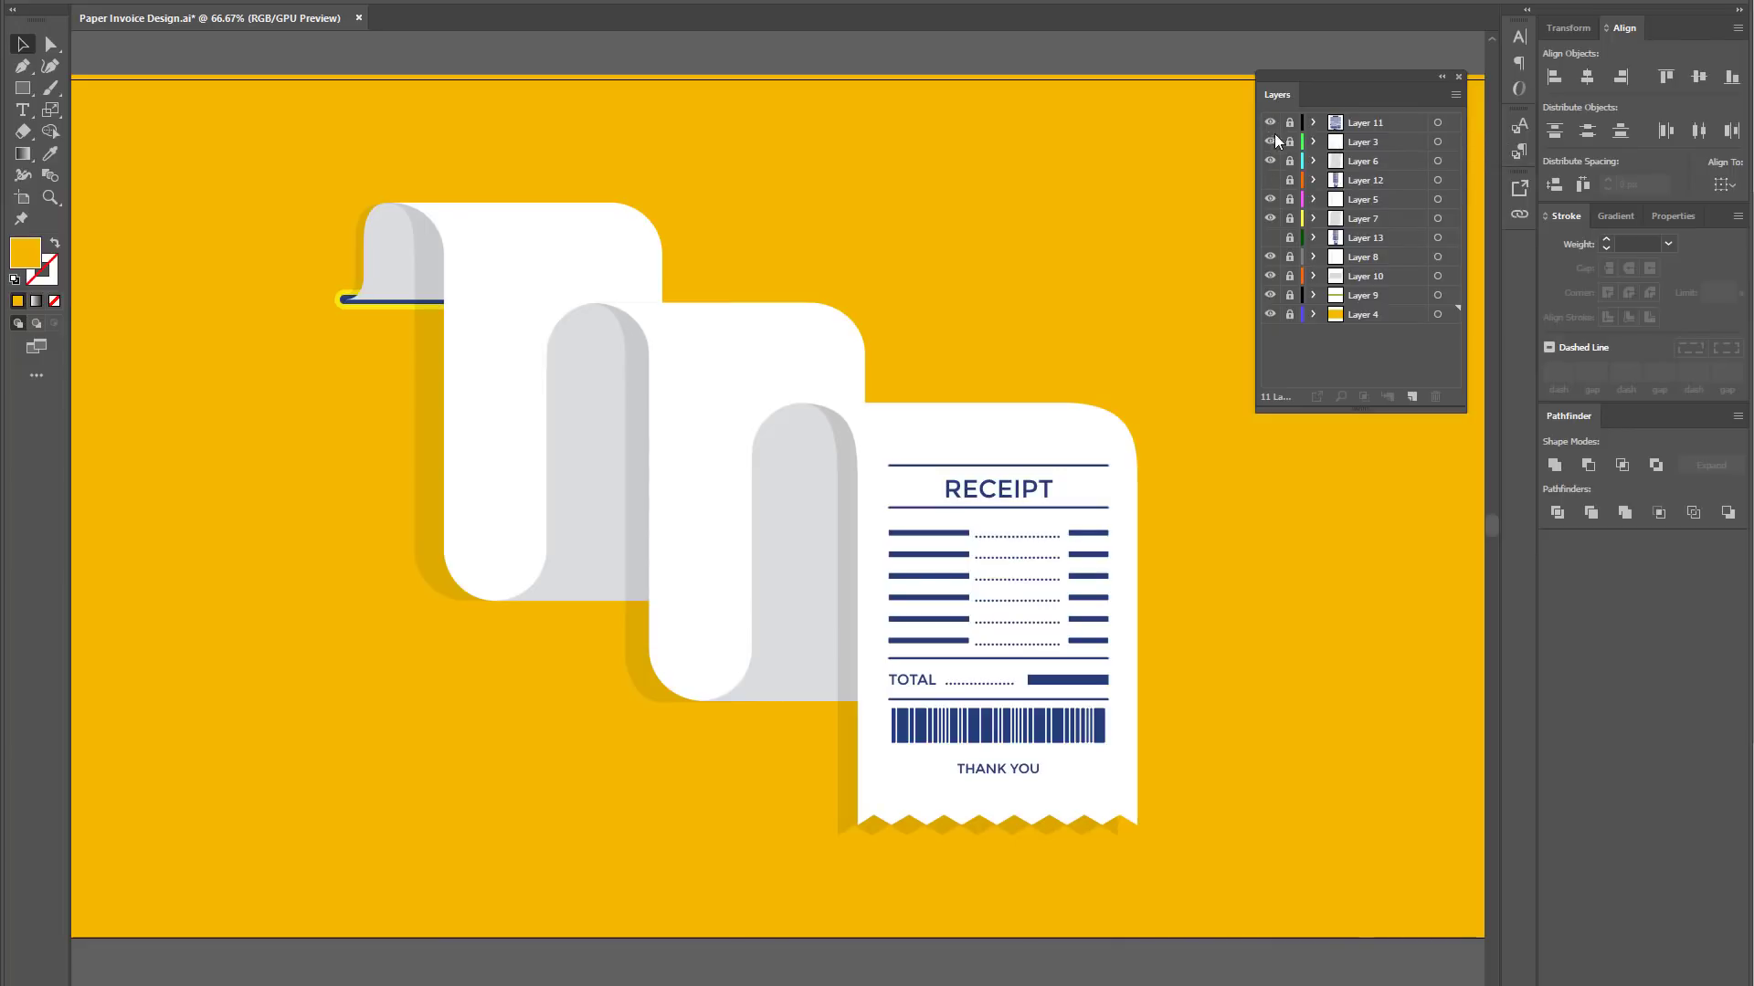
left_click(1270, 122)
left_click(1269, 122)
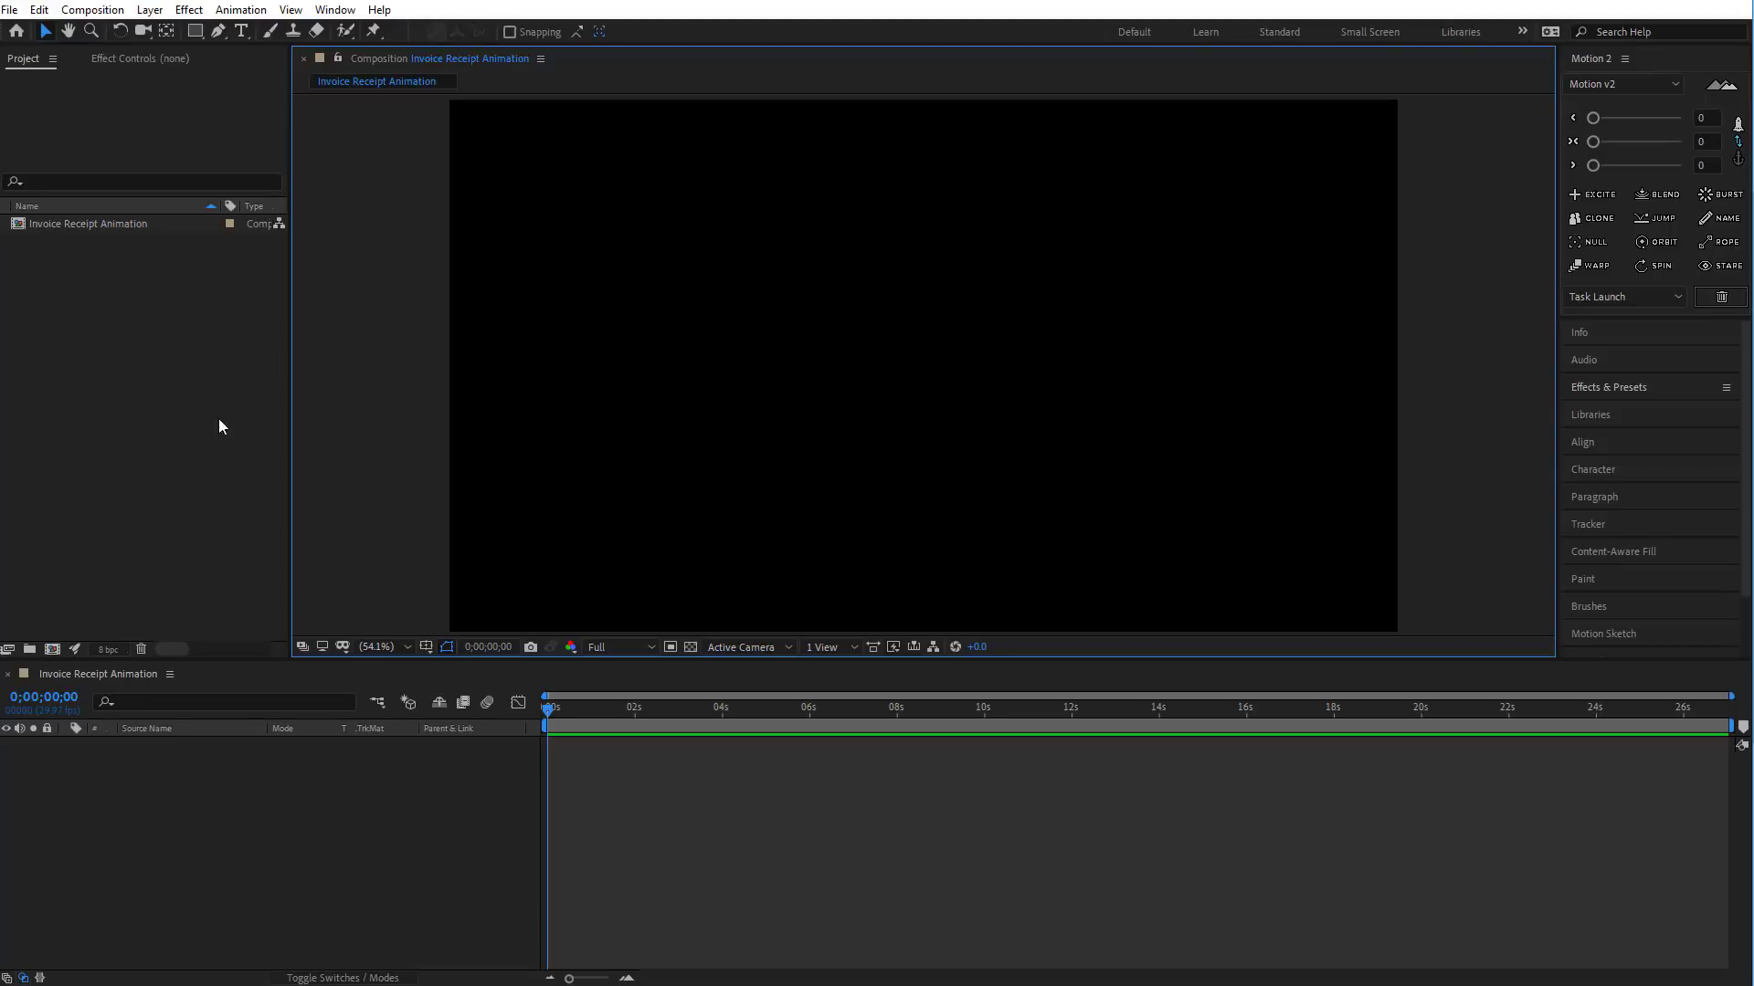
- In After Effects, import Paper Invoice Design as Composition - Retain Layer Sizes and open the resulting composition
double_click(185, 354)
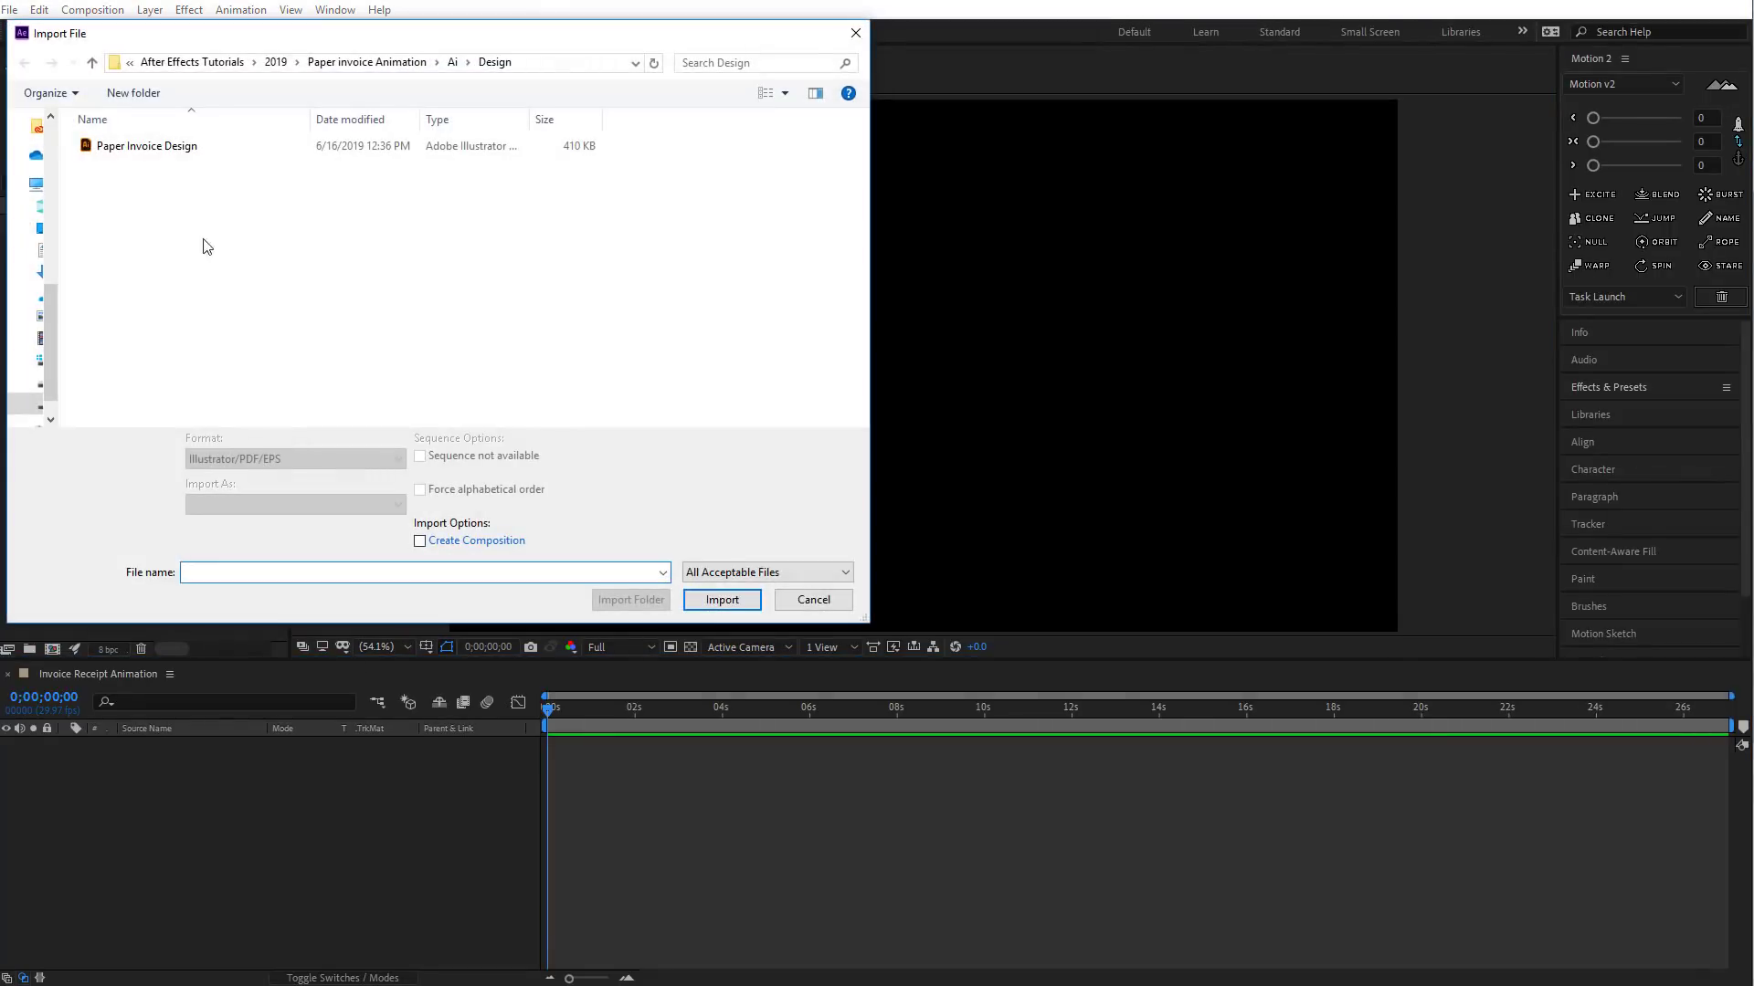
left_click(185, 148)
left_click(297, 507)
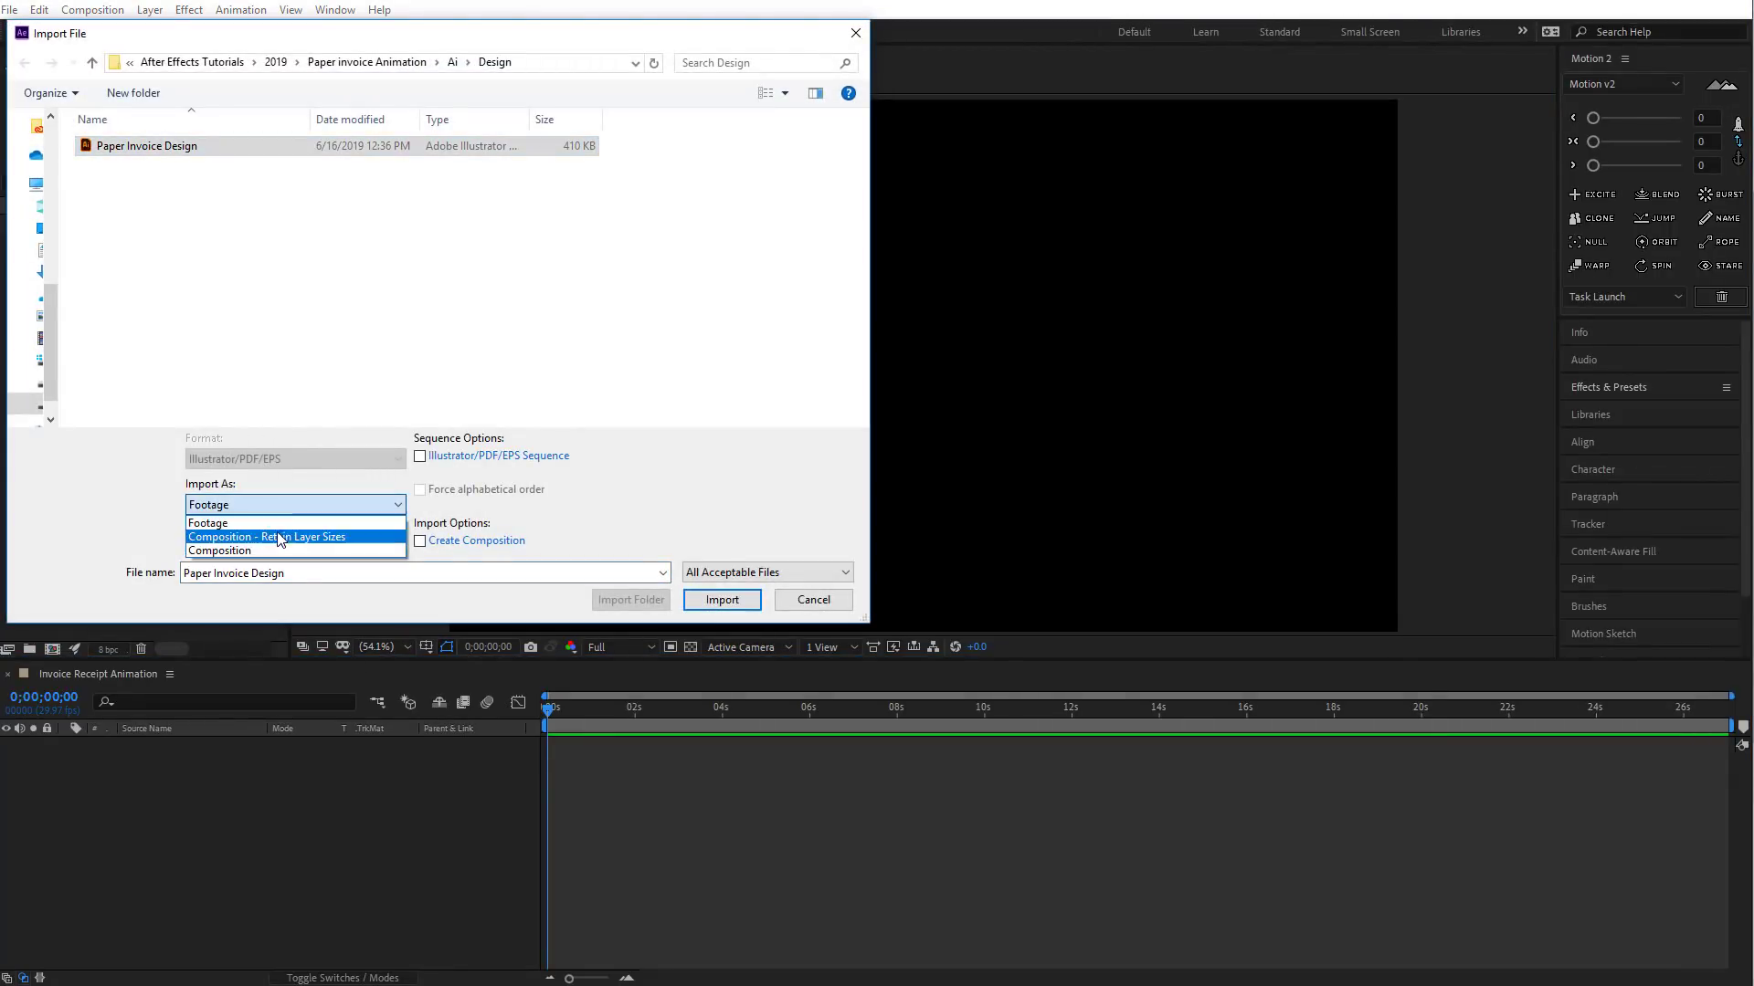
left_click(361, 540)
left_click(721, 601)
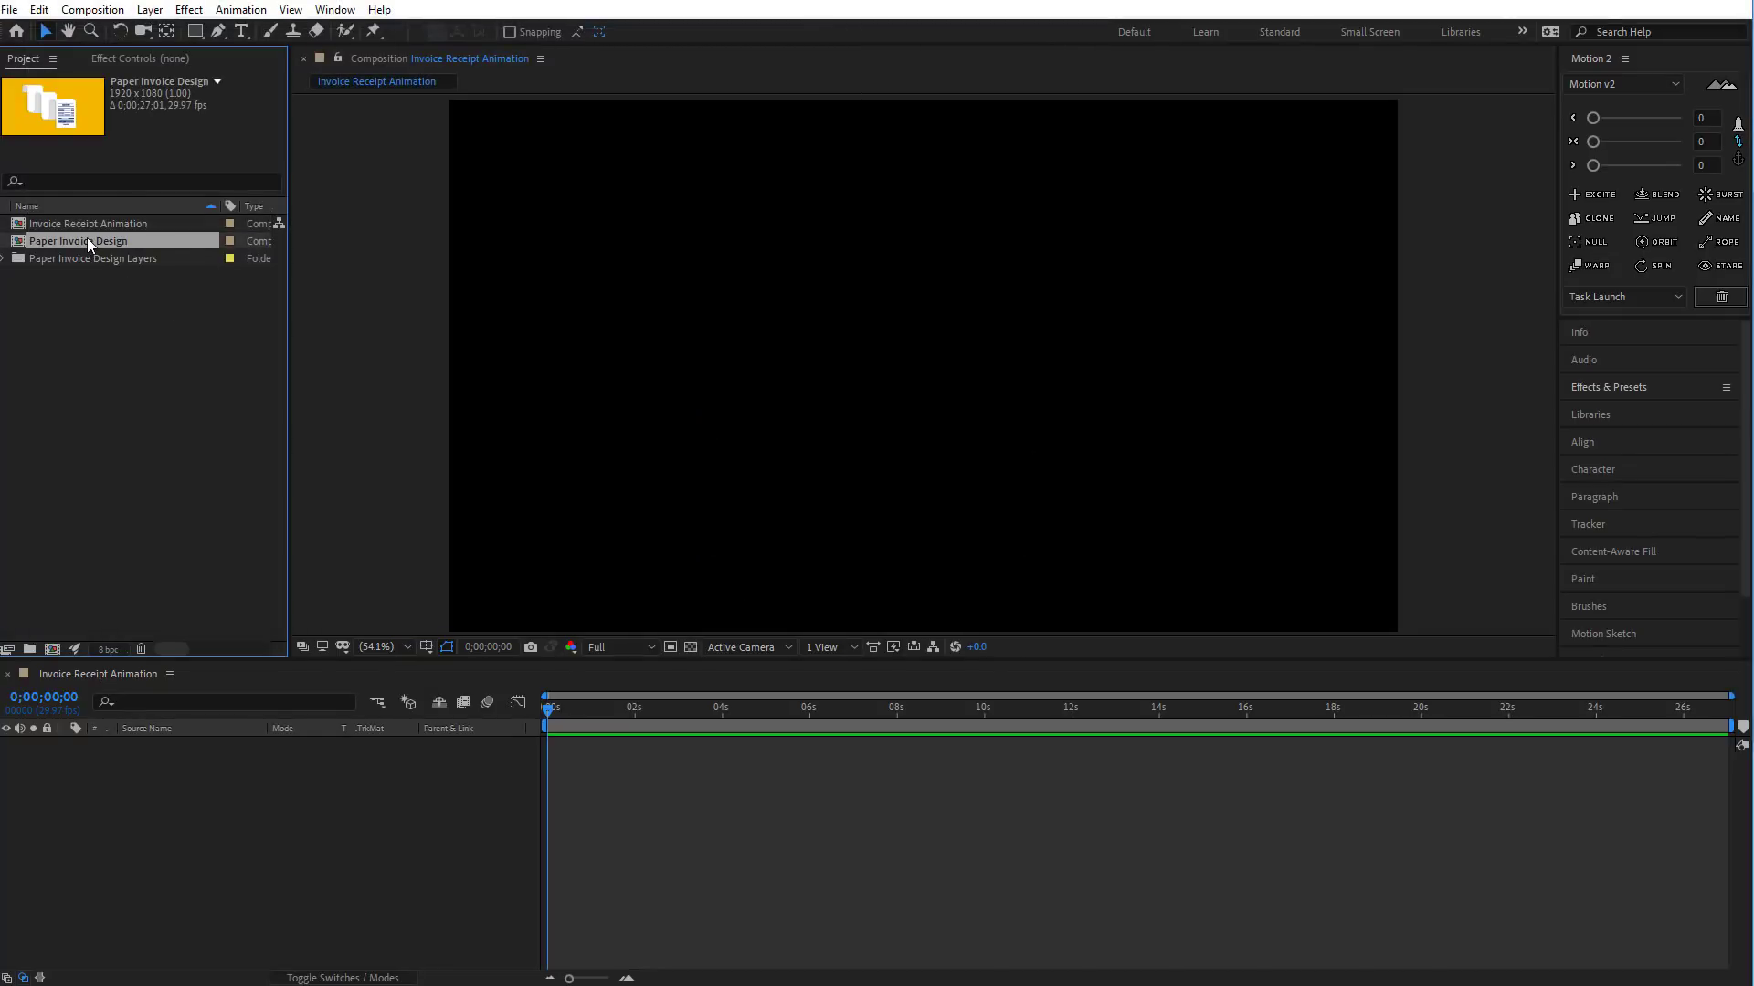
double_click(85, 239)
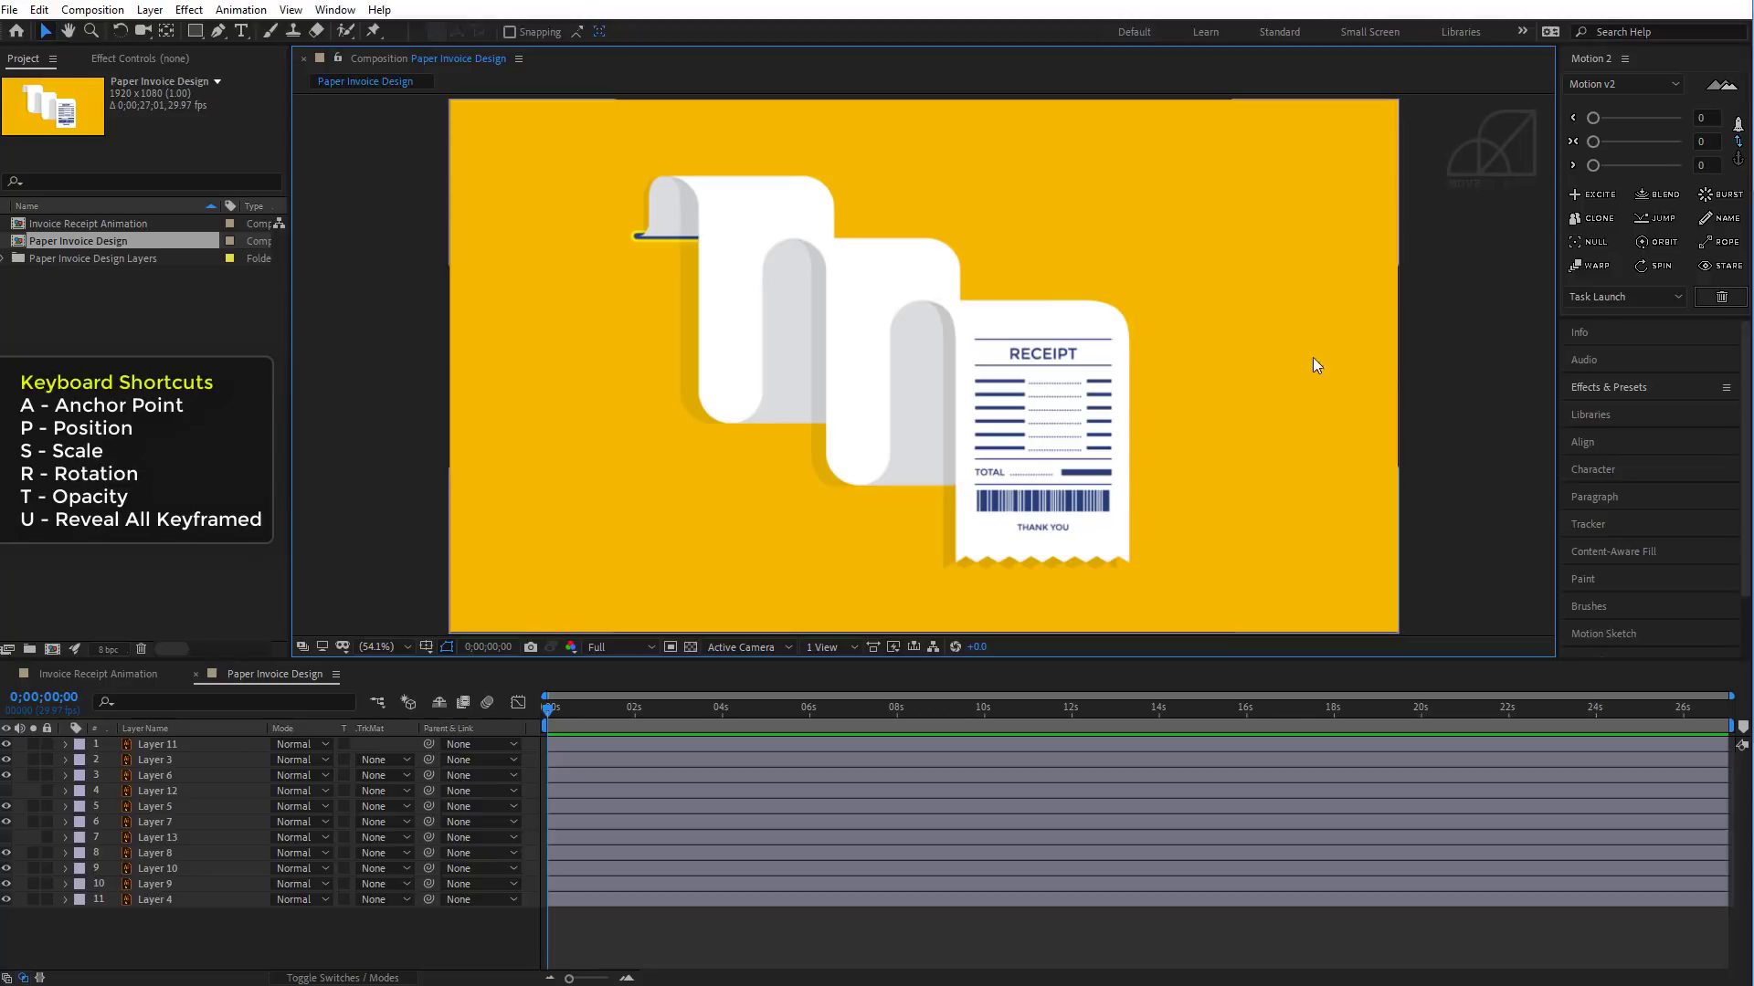
- Hide every layer except Layers 10, 9 and 4, and lock Layers 9 and 4
left_click(6, 745)
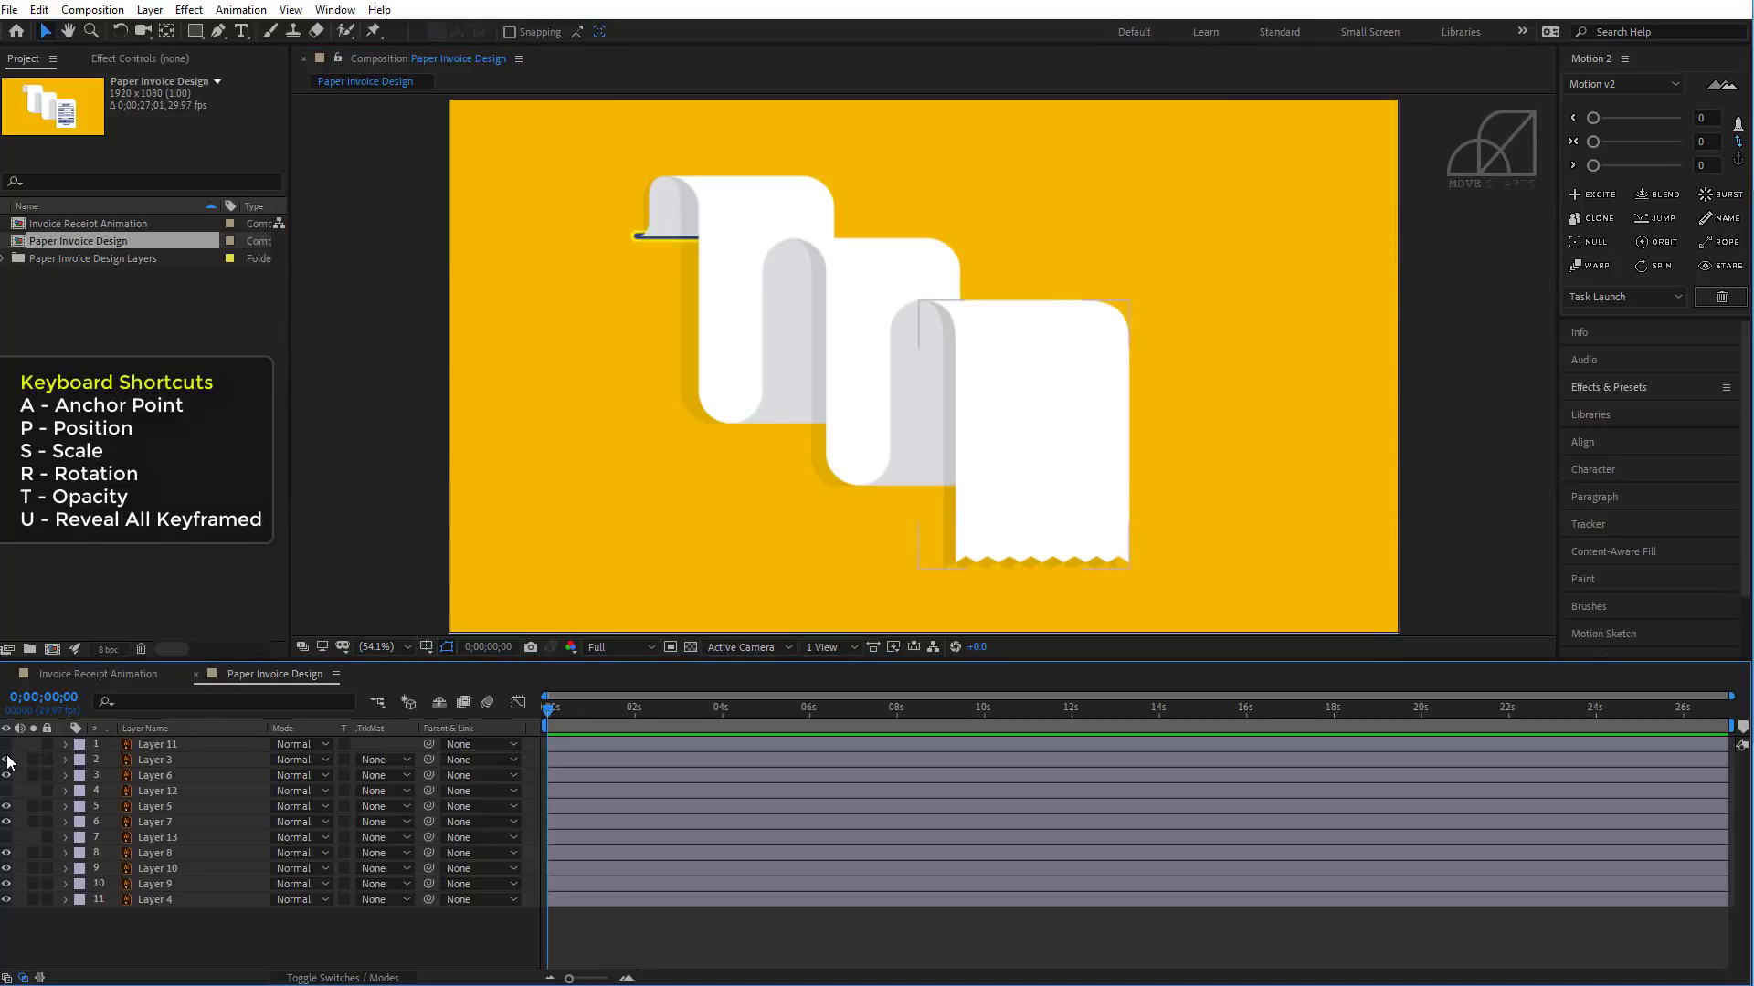
left_click_drag(8, 760, 7, 862)
left_click(7, 869)
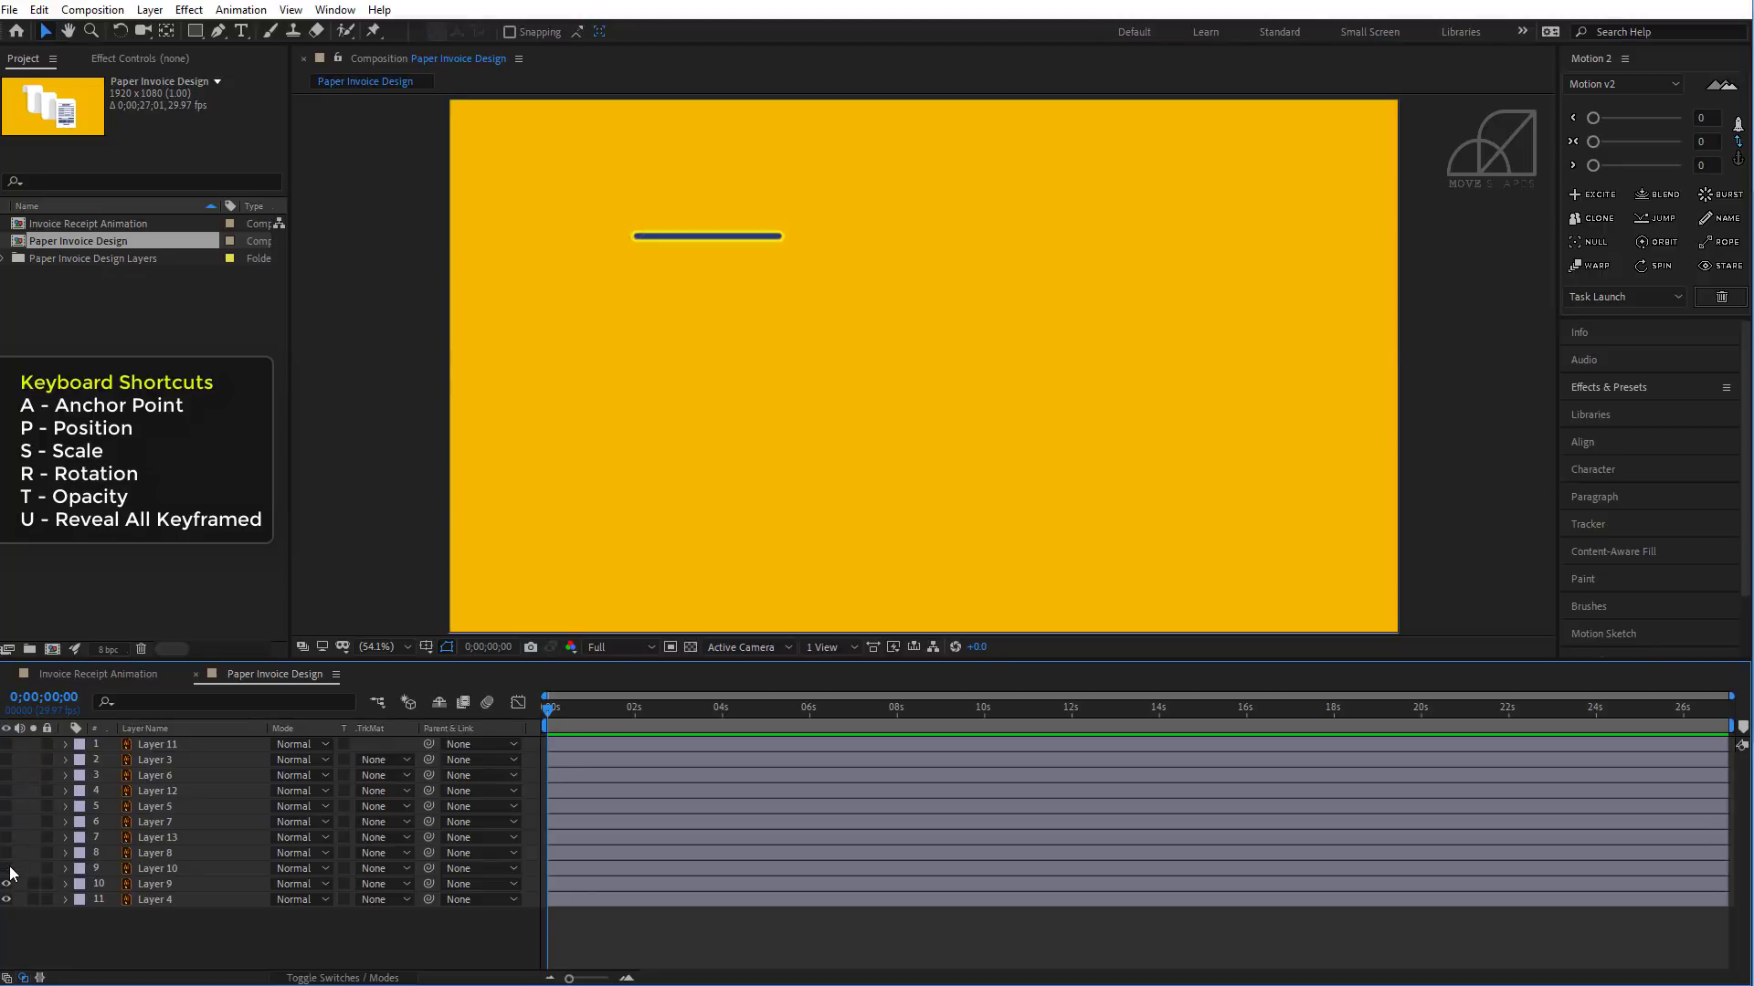
left_click(7, 868)
left_click(47, 884)
left_click(47, 900)
- Draw a rectangular mask on Layer 10 enclosing the grey paper curl, with its lower edge along the dark slot
left_click(157, 868)
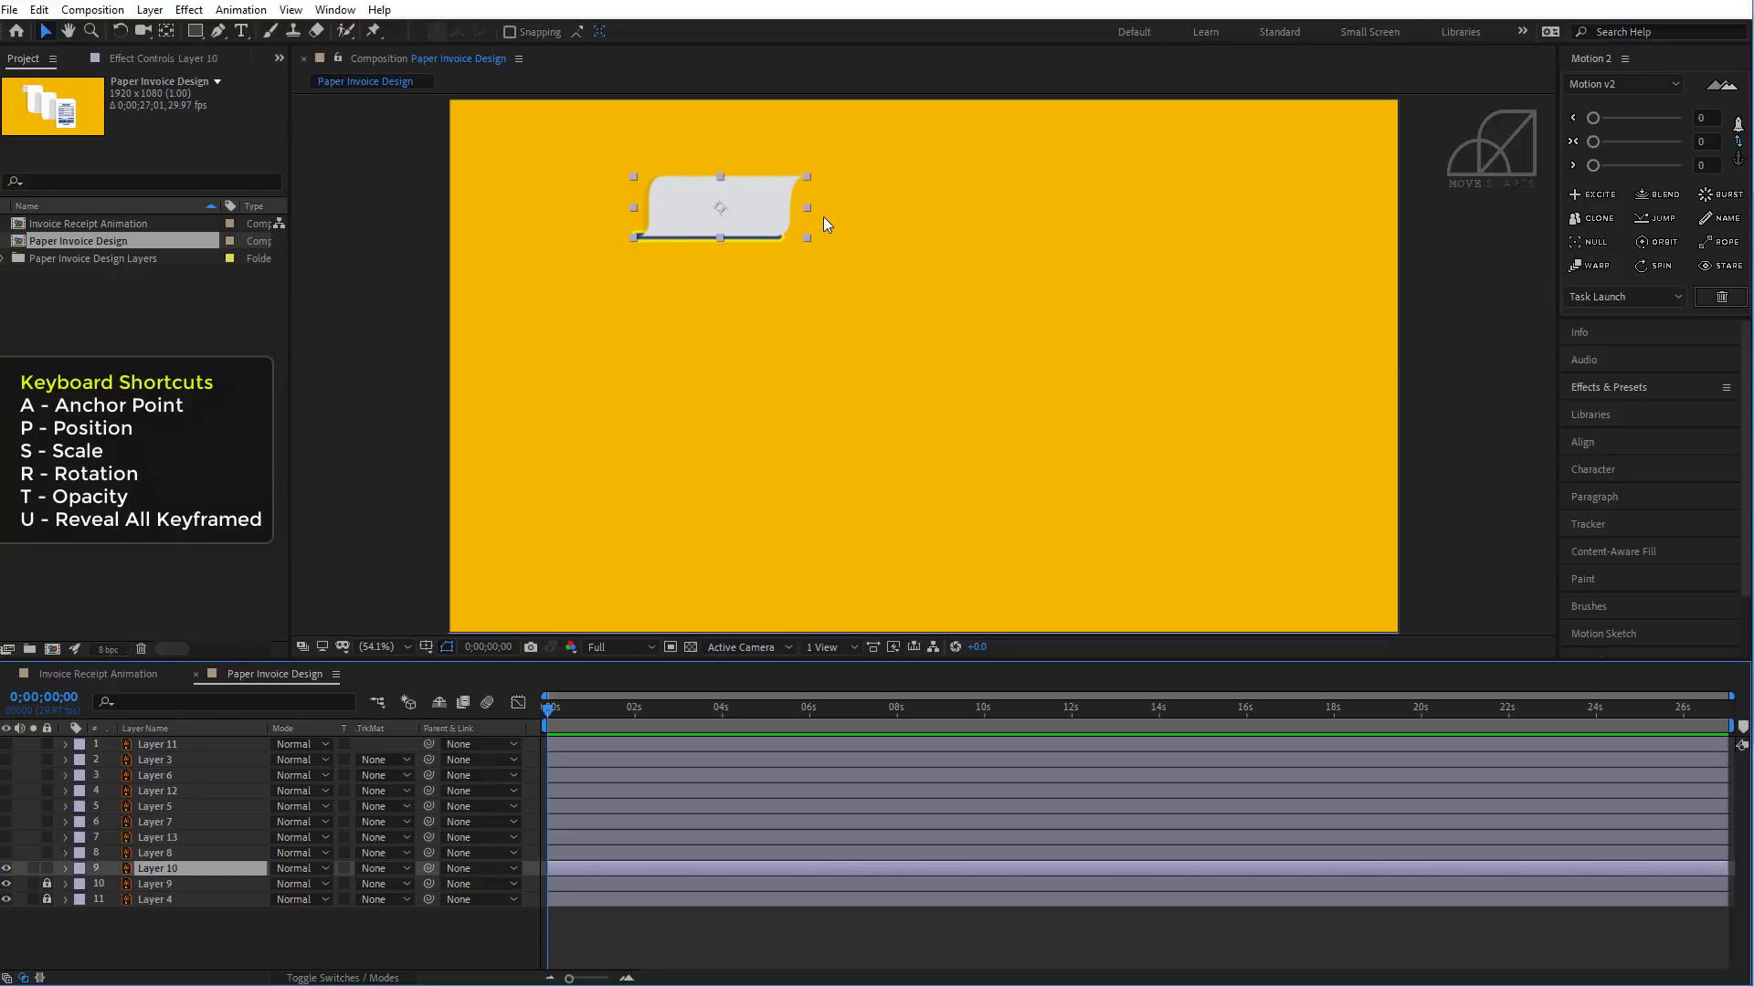
key("slash")
left_click_drag(711, 191, 1004, 446)
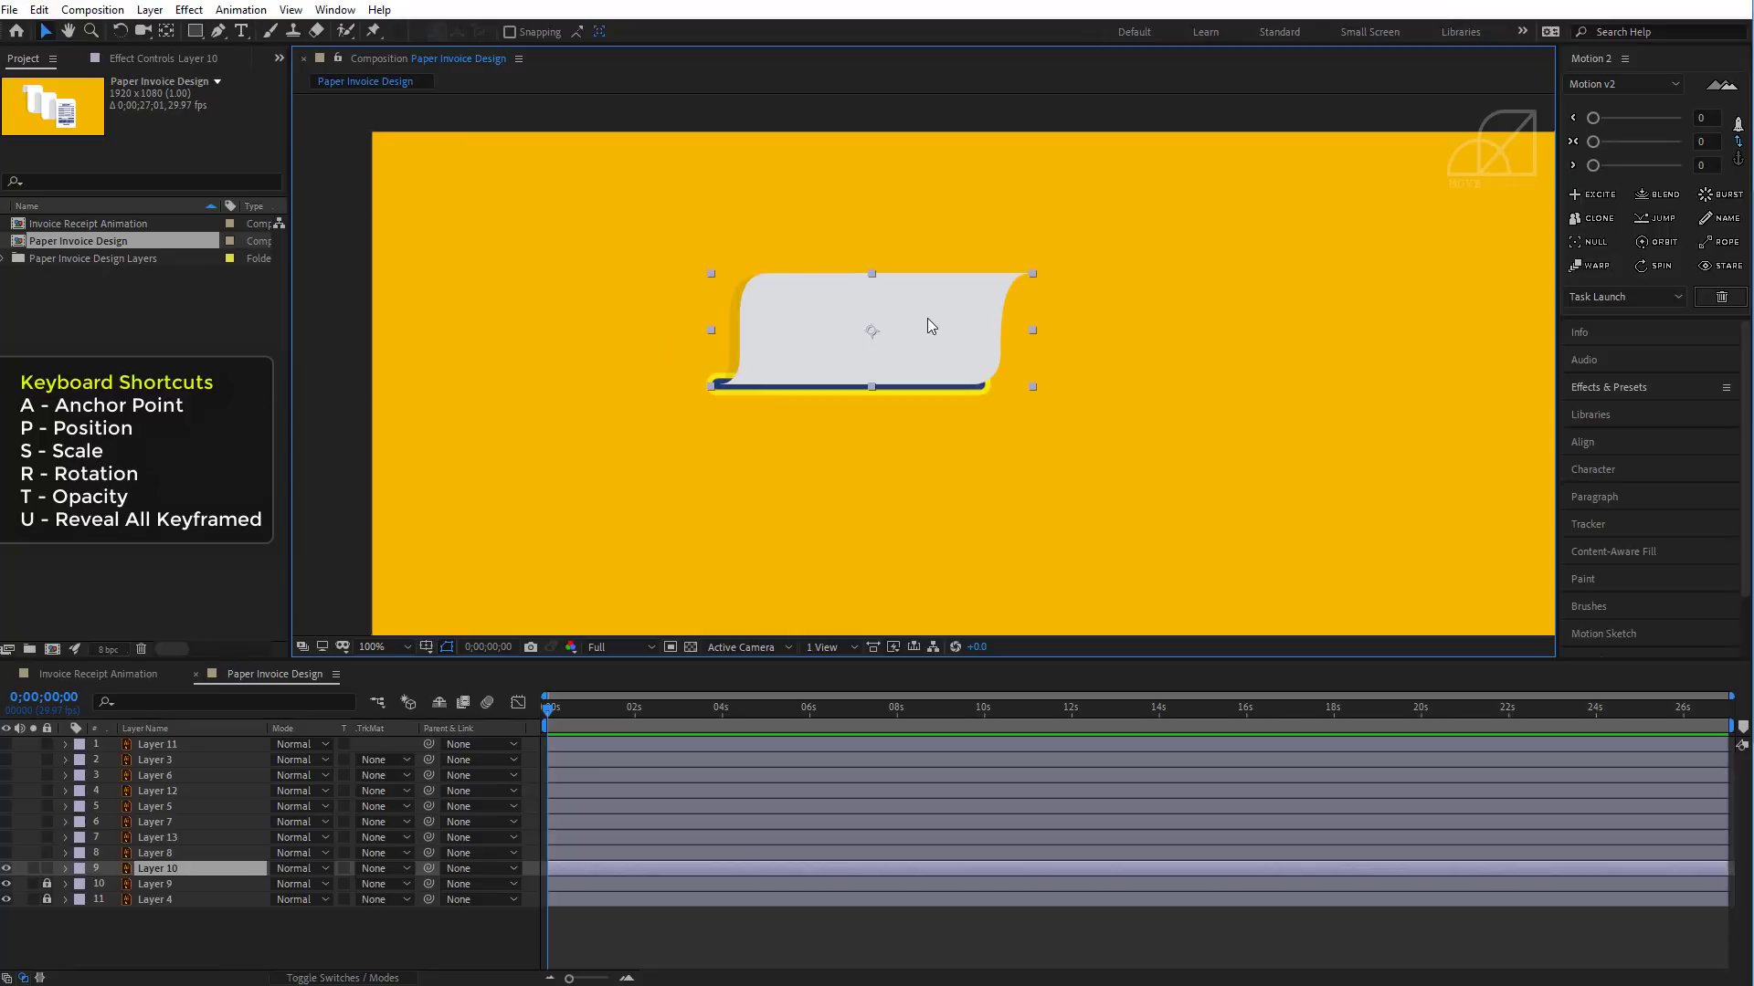
key("period")
left_click_drag(1204, 302, 1206, 308)
left_click(123, 948)
left_click(167, 872)
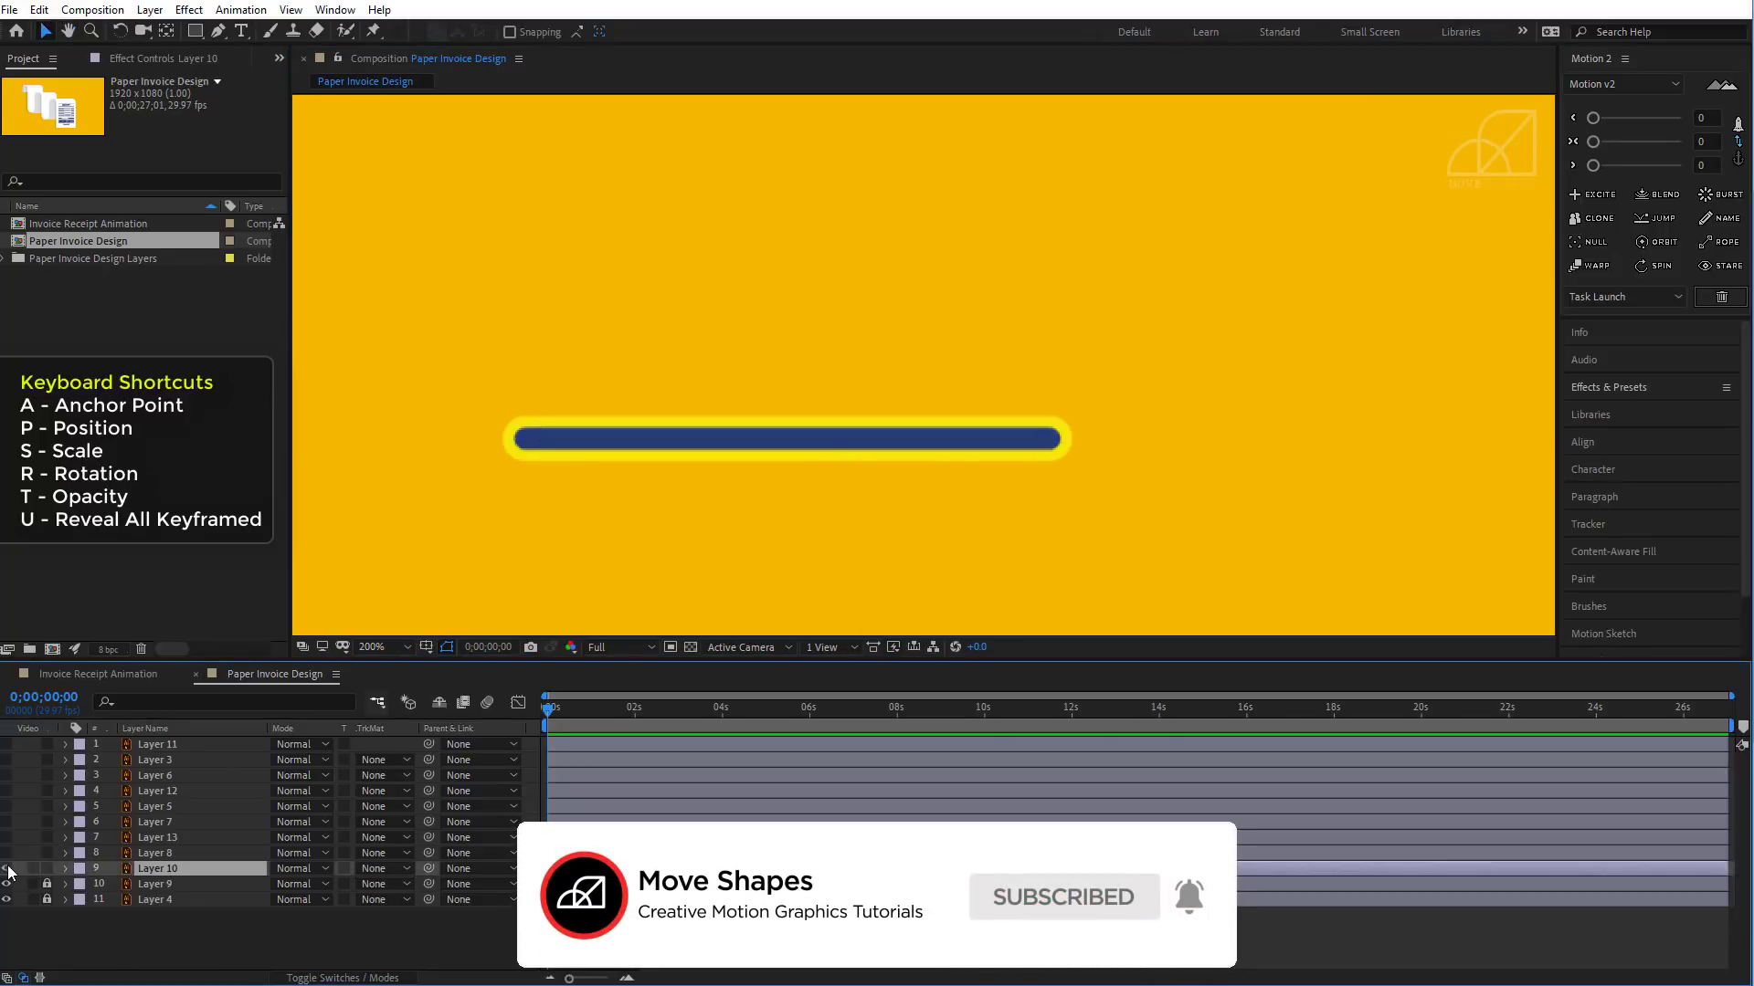
left_click(197, 36)
left_click(271, 33)
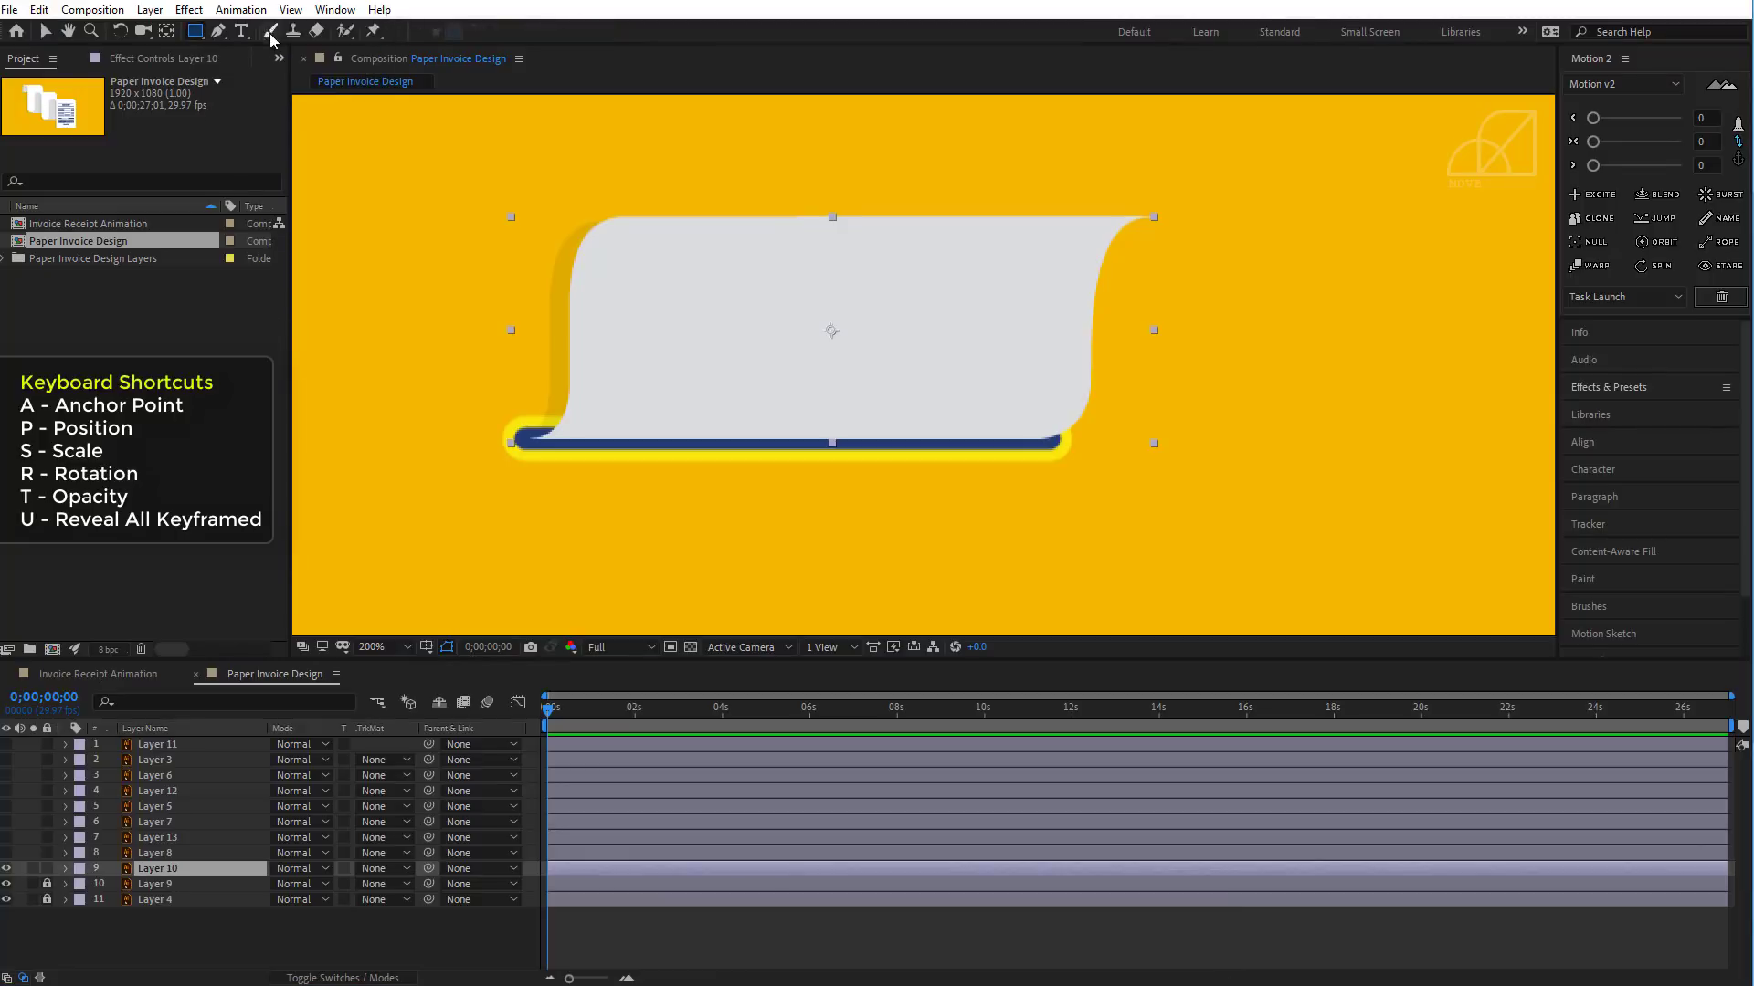
left_click_drag(485, 180, 1165, 445)
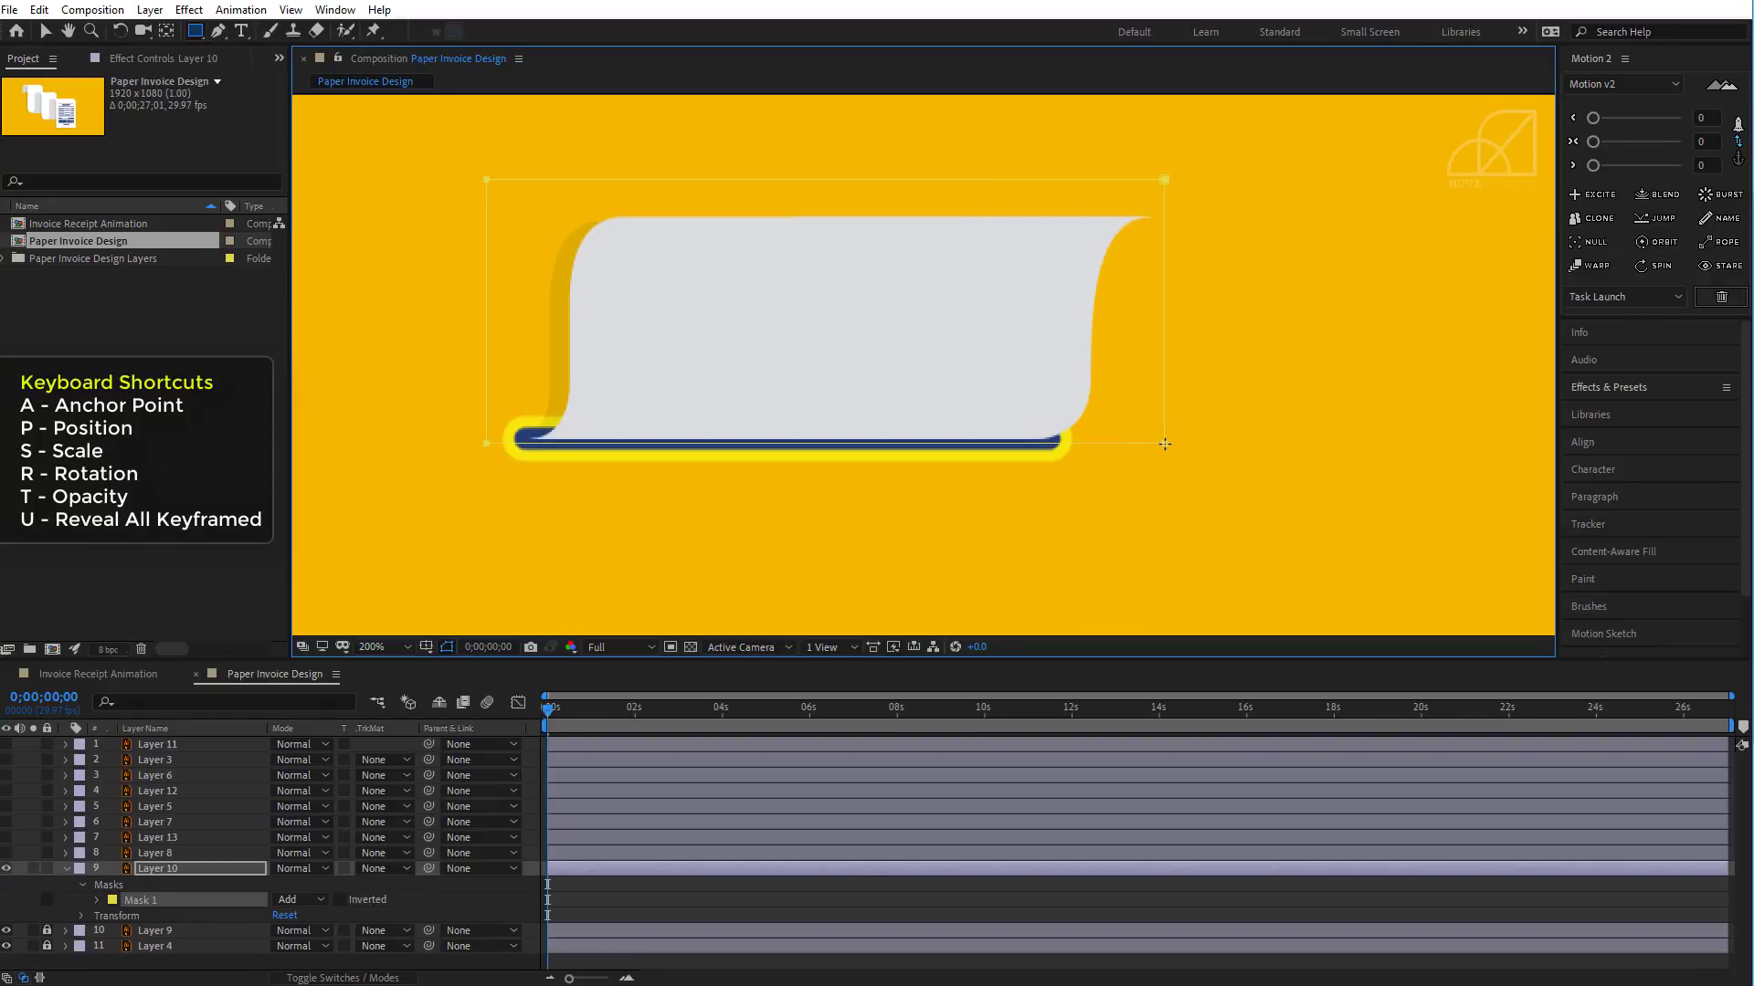
- Add a Mask Path keyframe for Layer 10's mask at 0;00;00;18
left_click_drag(550, 711, 596, 715)
left_click_drag(587, 977, 596, 980)
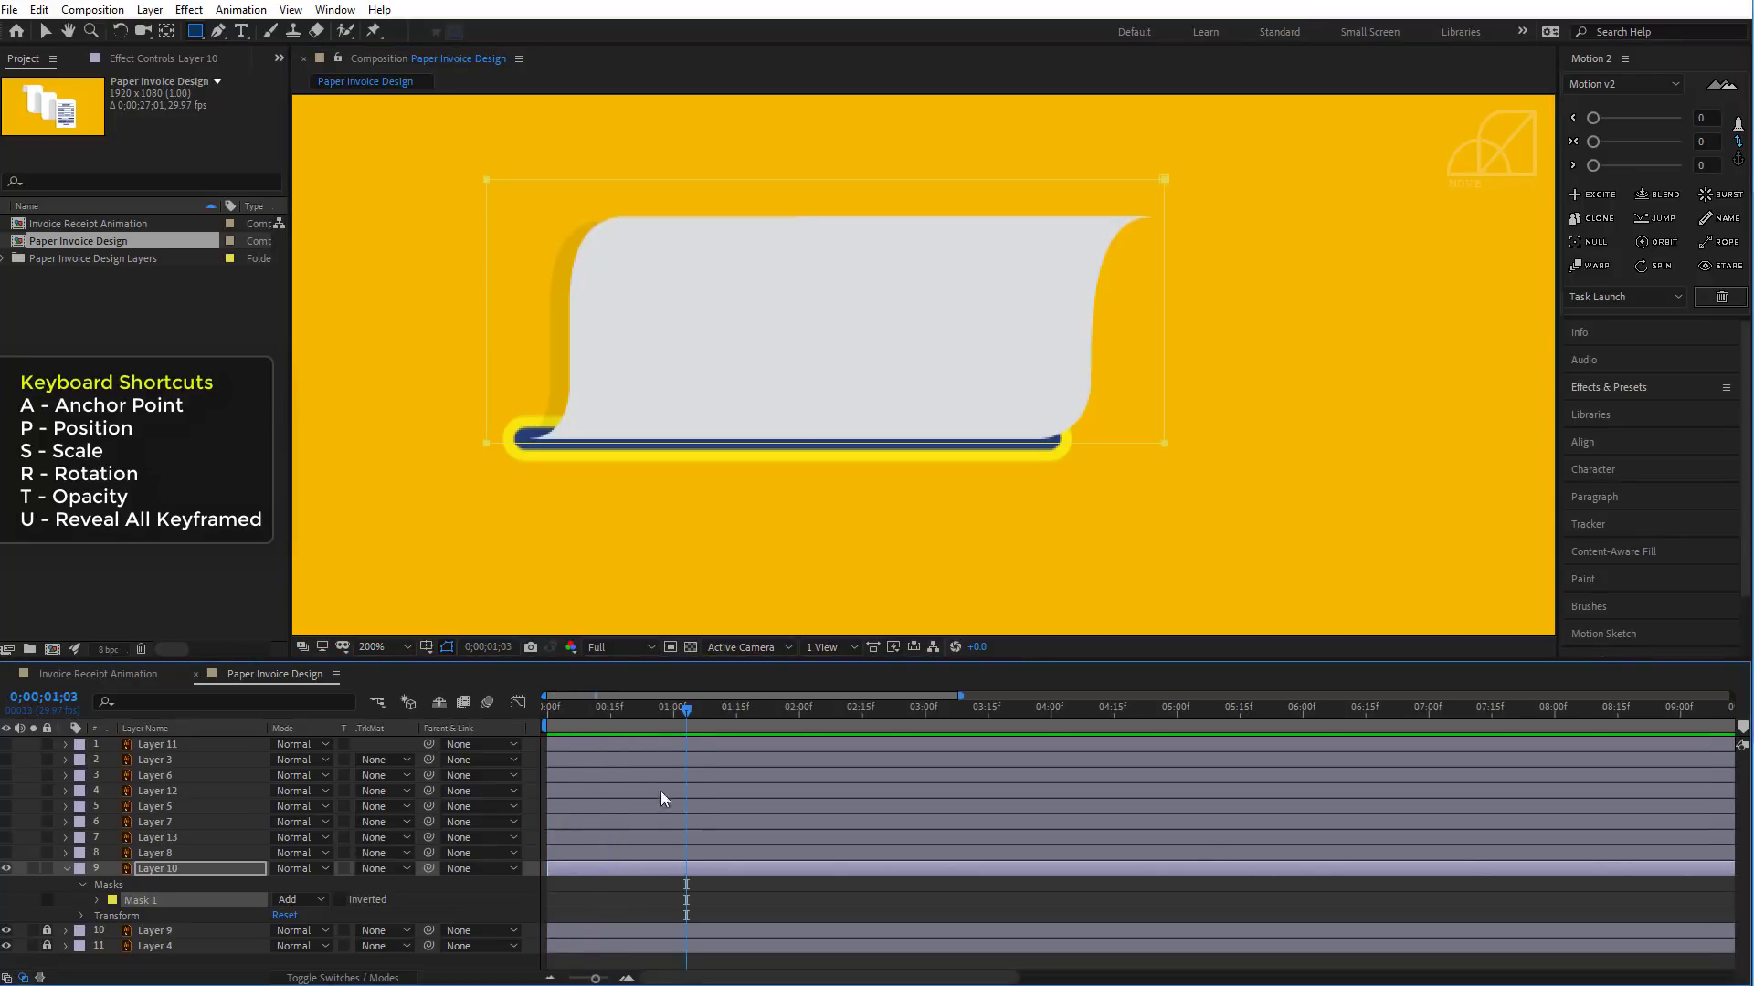
left_click(555, 713)
left_click_drag(555, 721, 615, 720)
left_click(96, 901)
left_click(128, 915)
- At the composition start, lower the two upper points of Layer 10's mask to its bottom edge to hide the curl, and preview the reveal
key("Home")
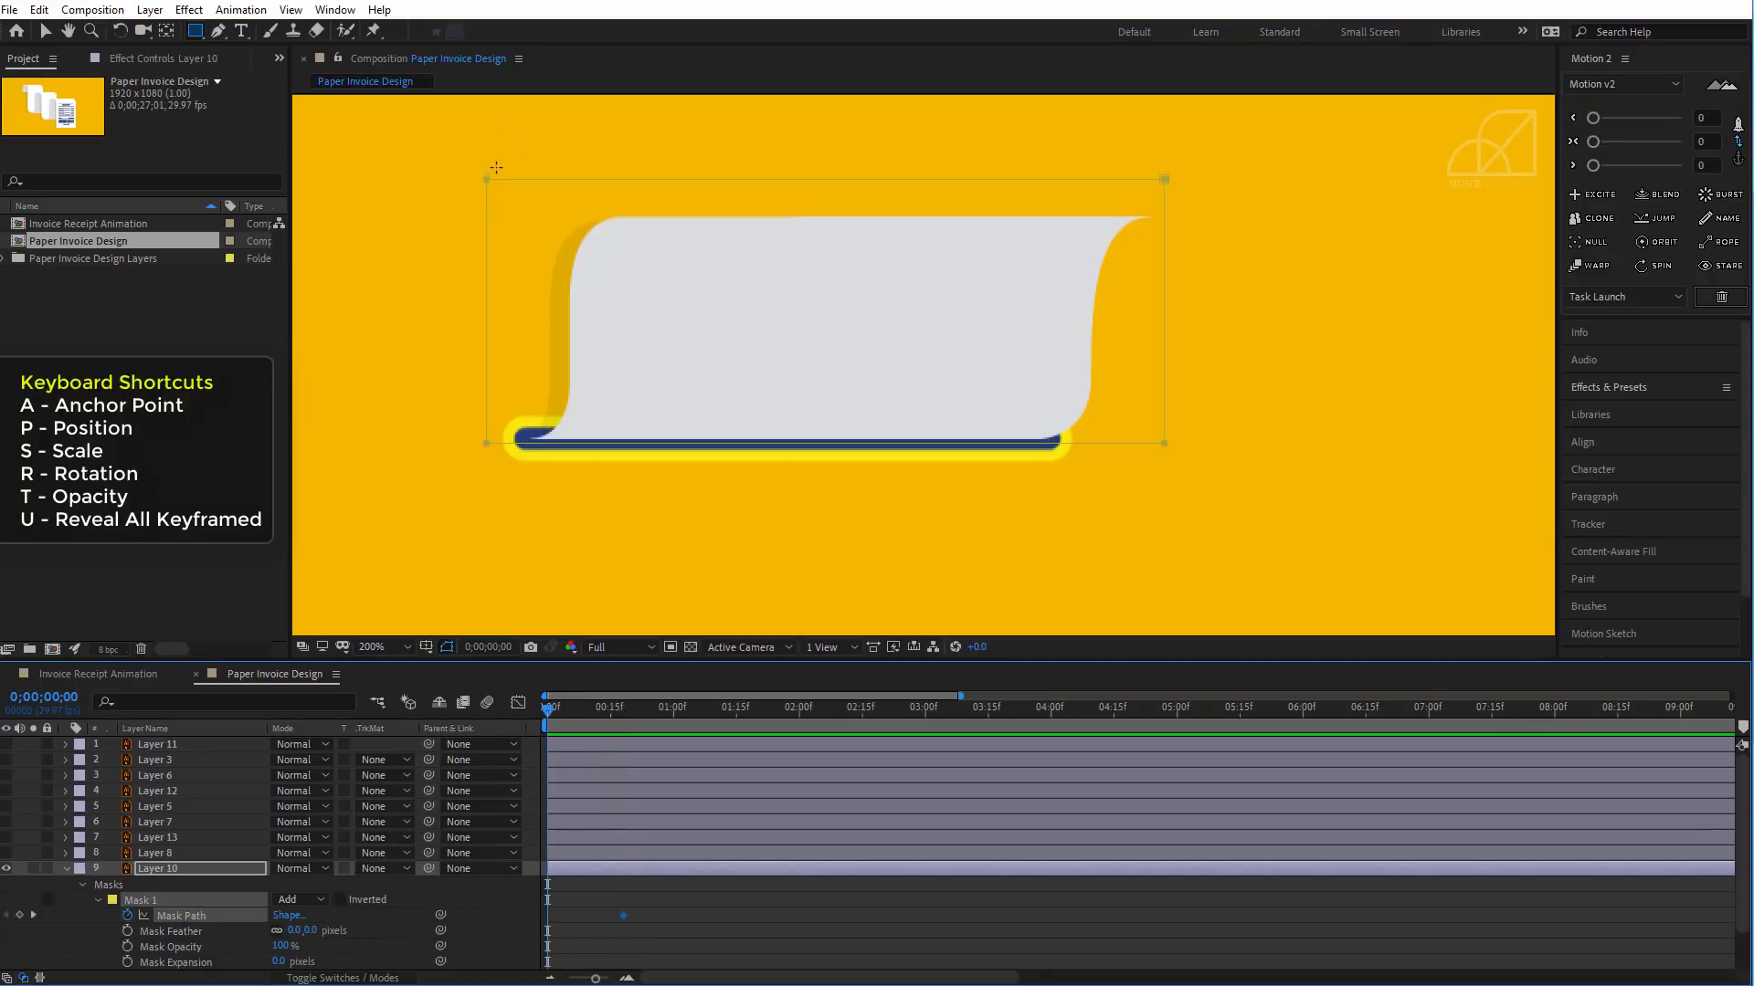
left_click(45, 31)
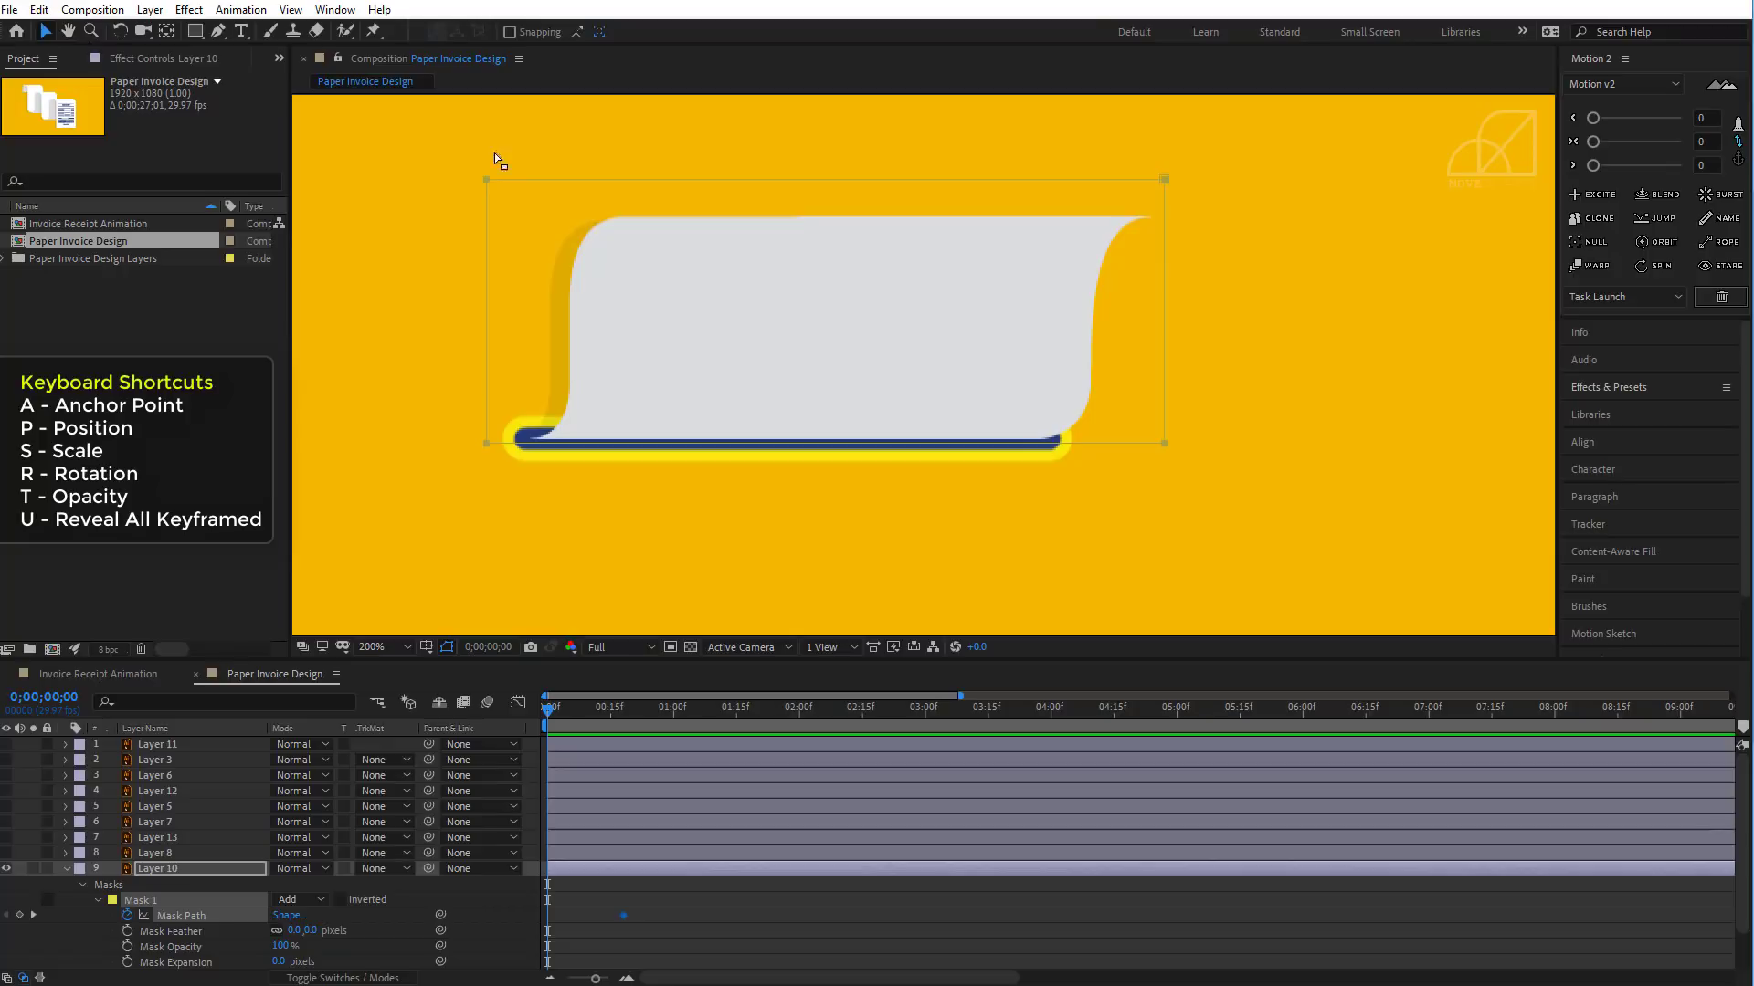
left_click_drag(408, 152, 1242, 235)
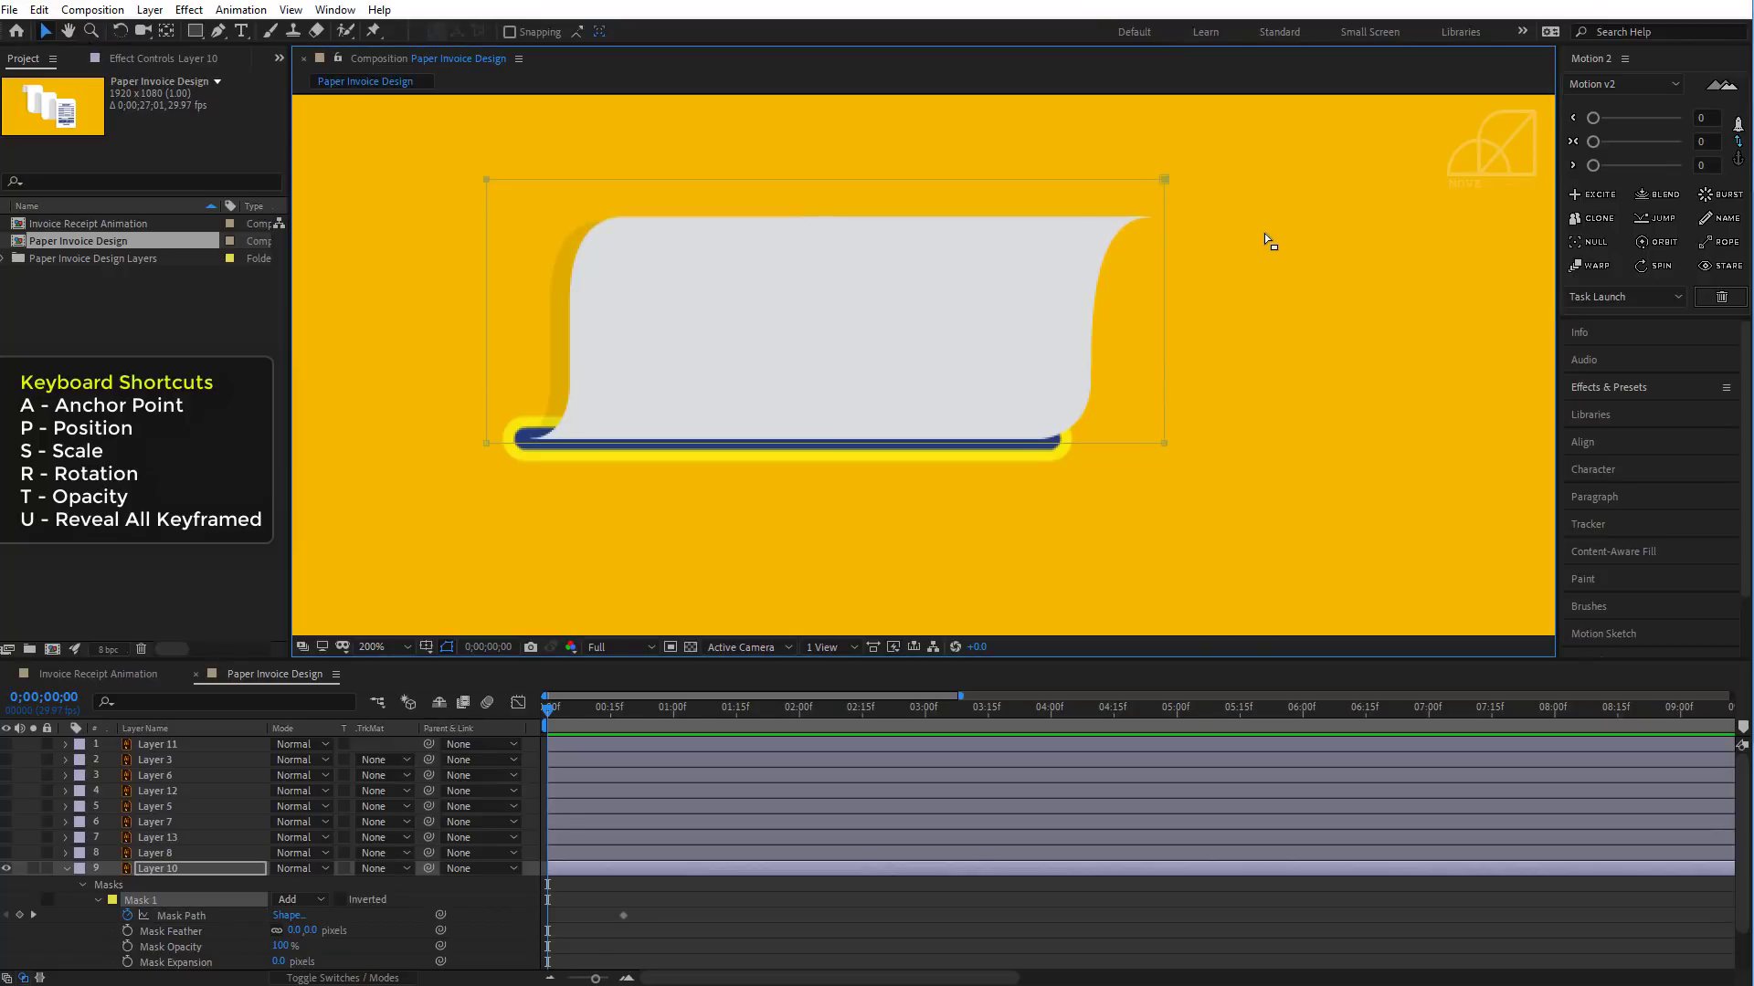
key("Down")
key("Down")
key("shift+Down")
key("shift+Down")
key("shift+Down")
key("shift+Down")
key("shift+Down")
key("shift+Down")
key("shift+Down")
key("shift+Down")
key("shift+Down")
key("shift+Down")
key("shift+Down")
key("shift+Down")
key("shift+Down")
key("Down")
key("Down")
key("Down")
key("Down")
key("Down")
key("Down")
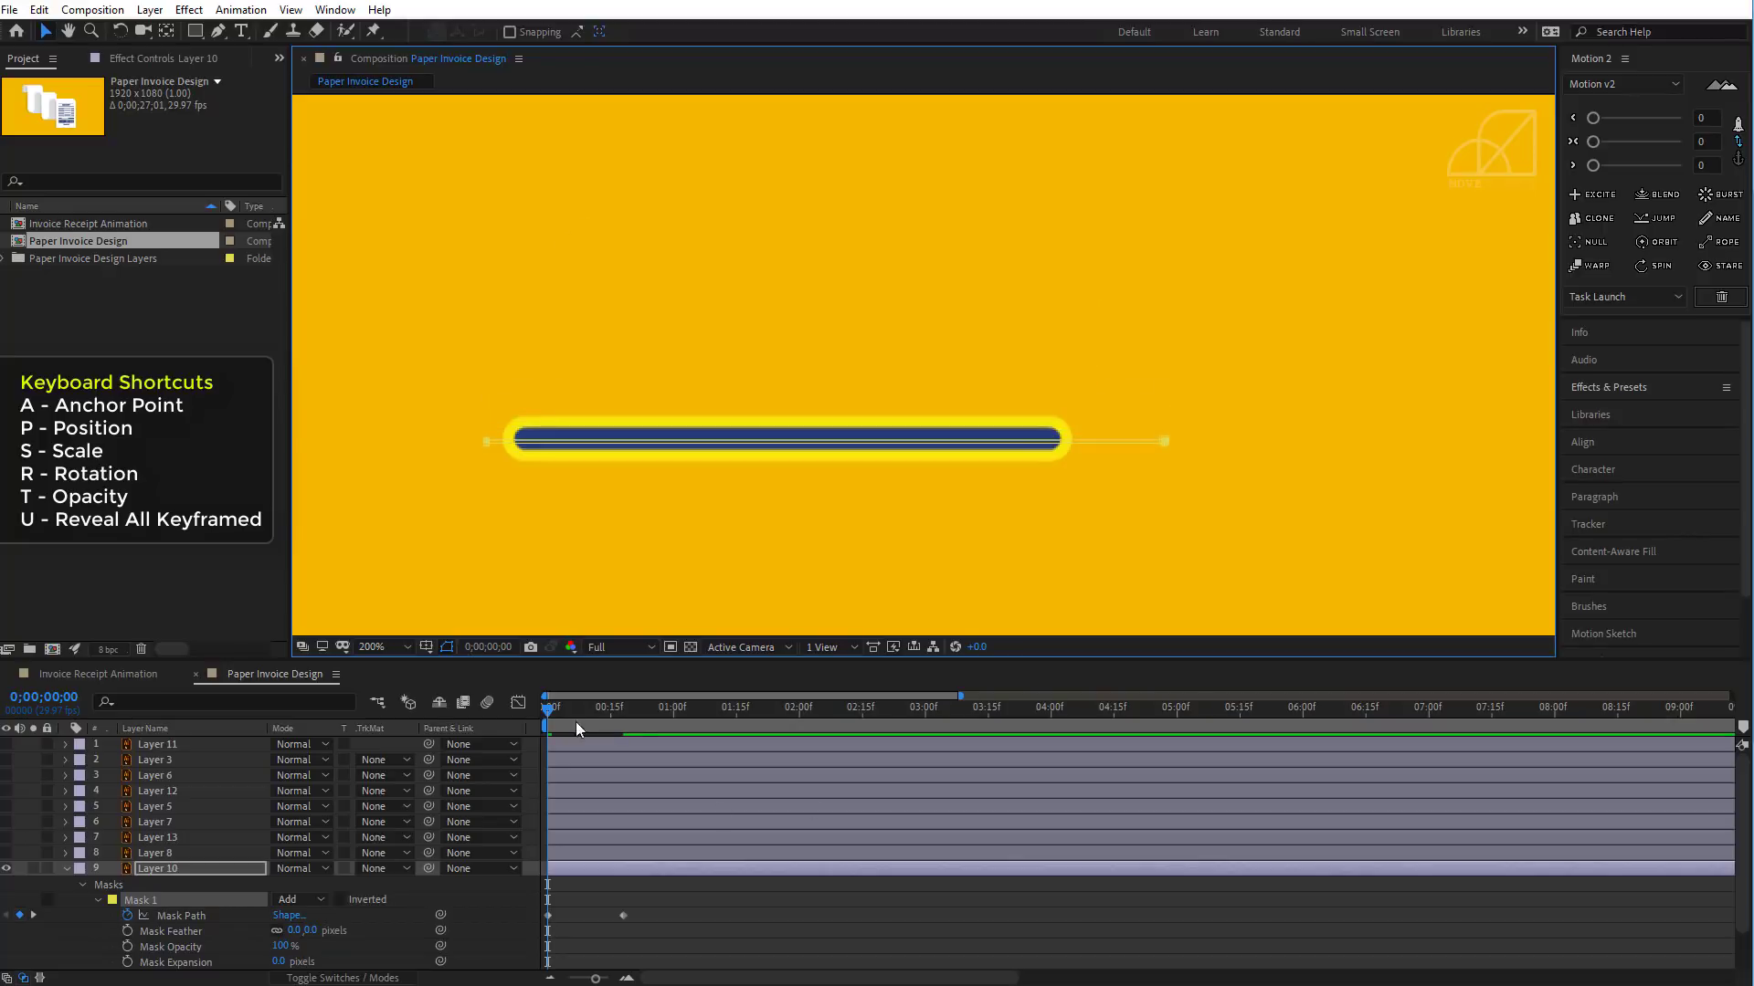
left_click_drag(551, 716, 623, 721)
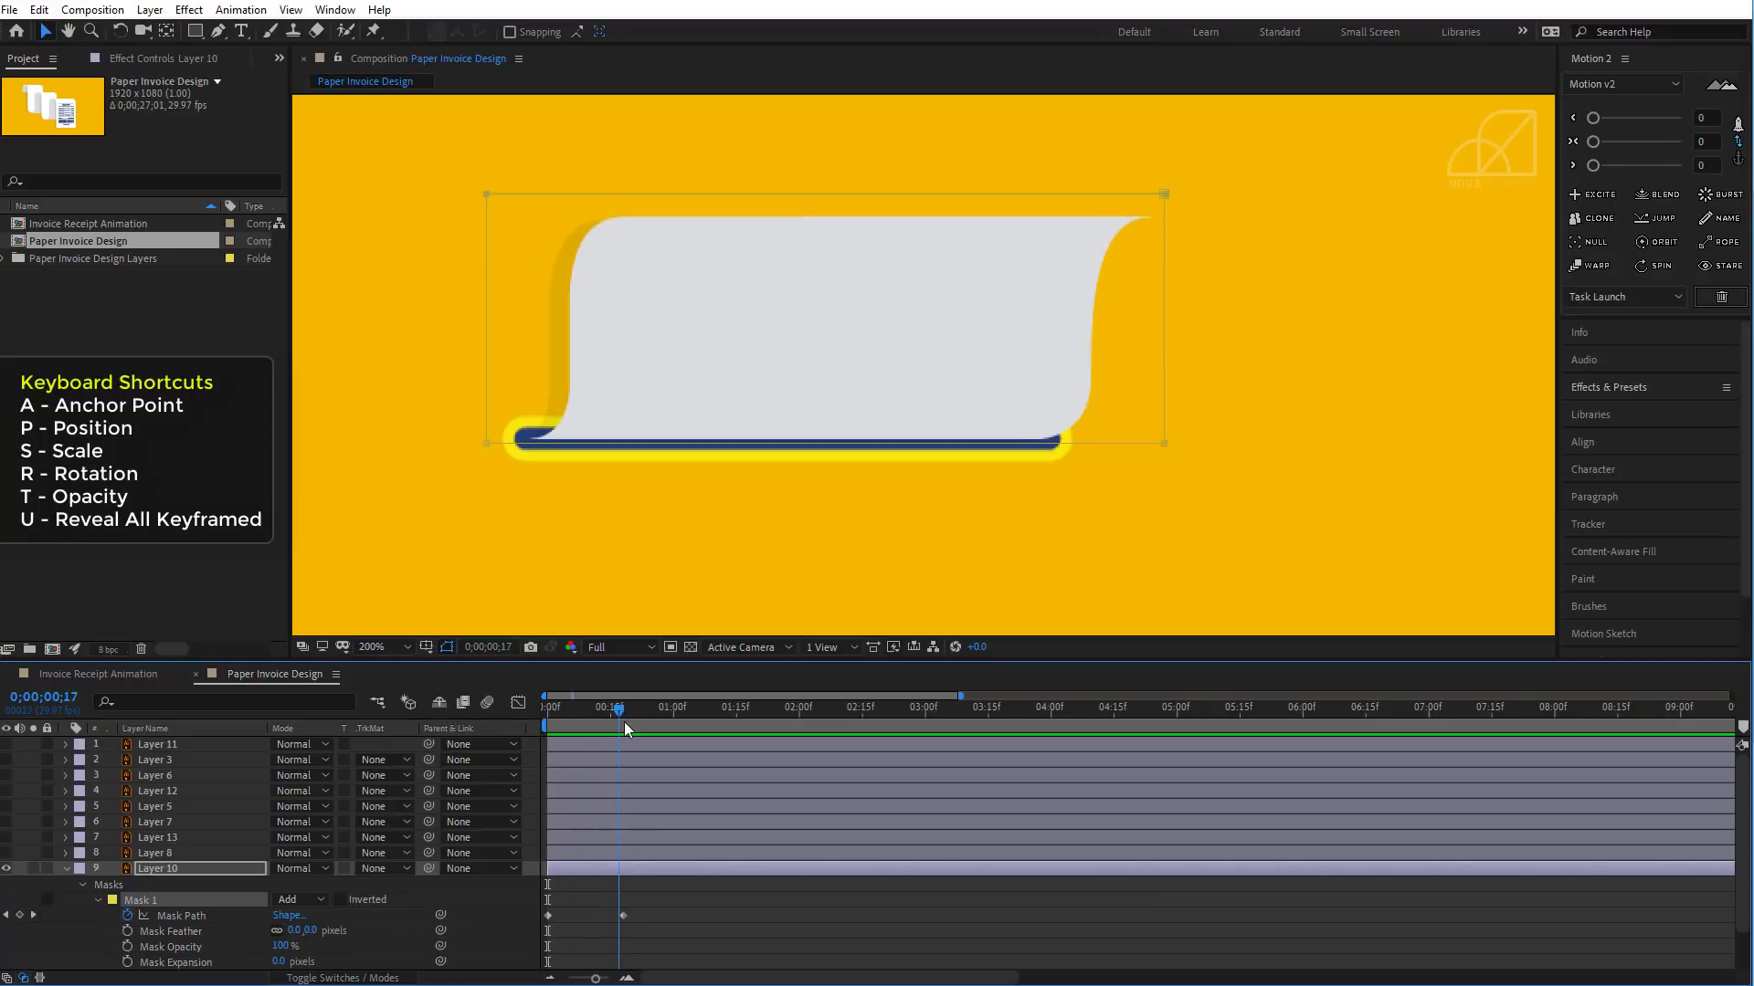
- Show Layer 8 and draw a rectangular mask around its whole white paper strip
left_click(6, 852)
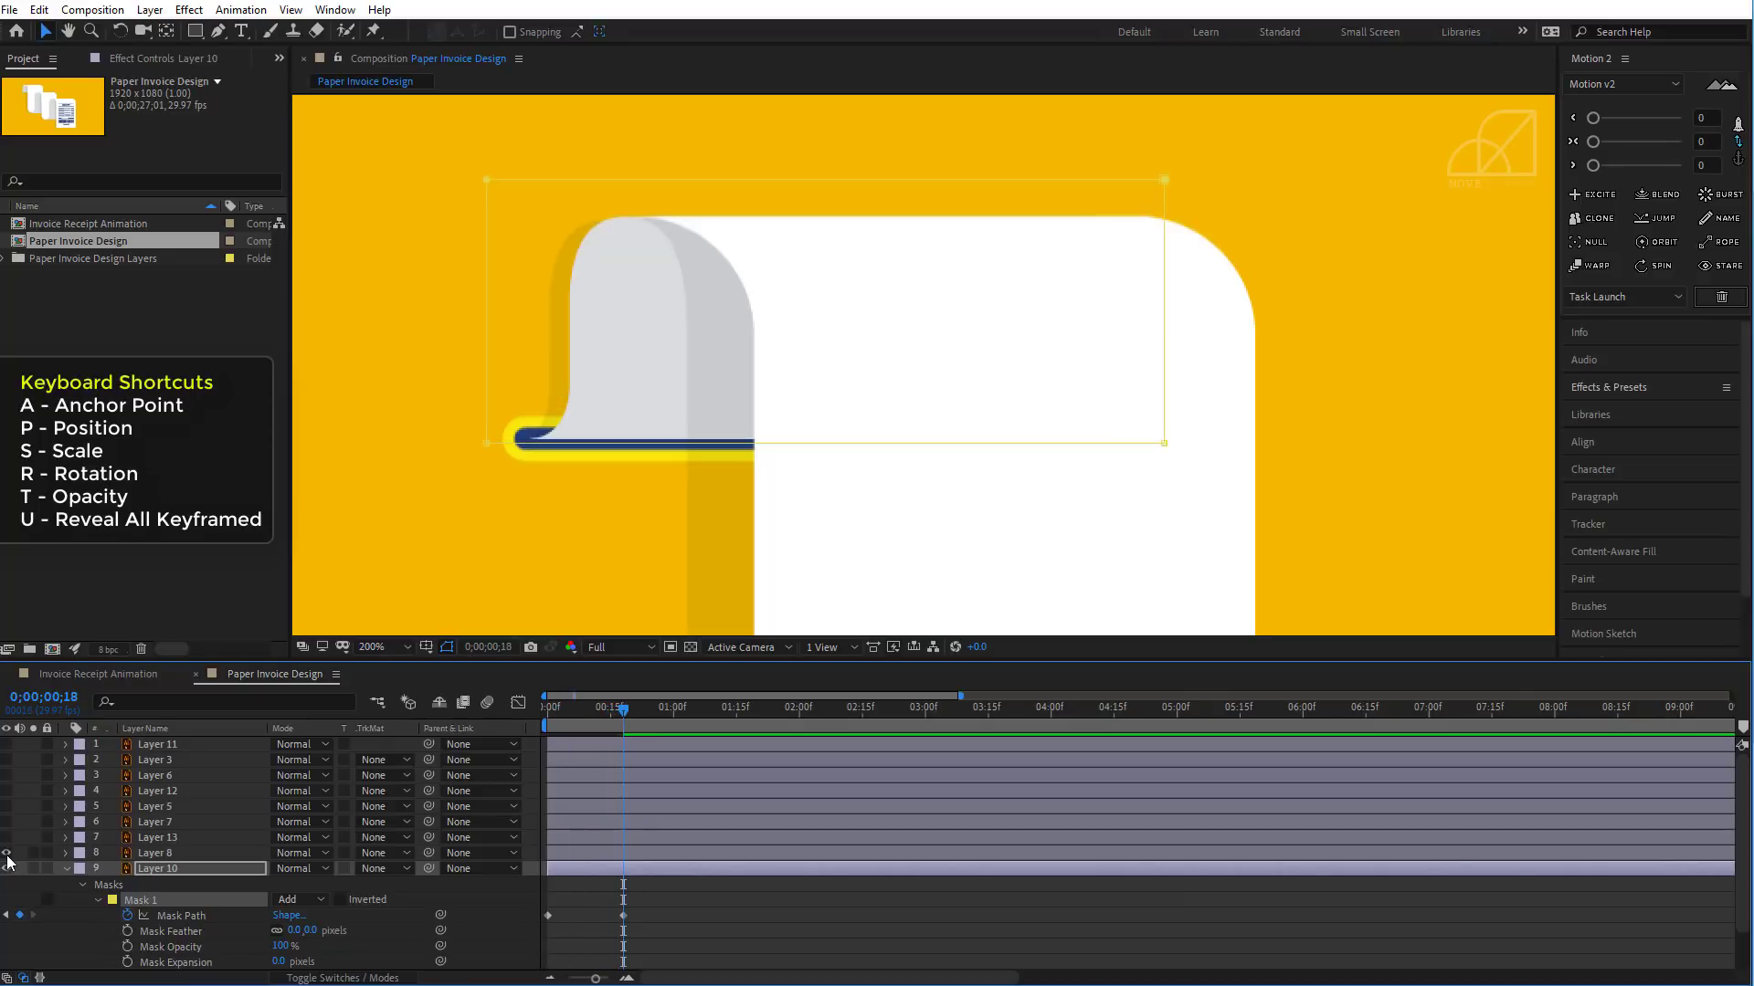
left_click(146, 853)
scroll(1089, 413, "down", 2)
left_click_drag(1226, 491, 1140, 338)
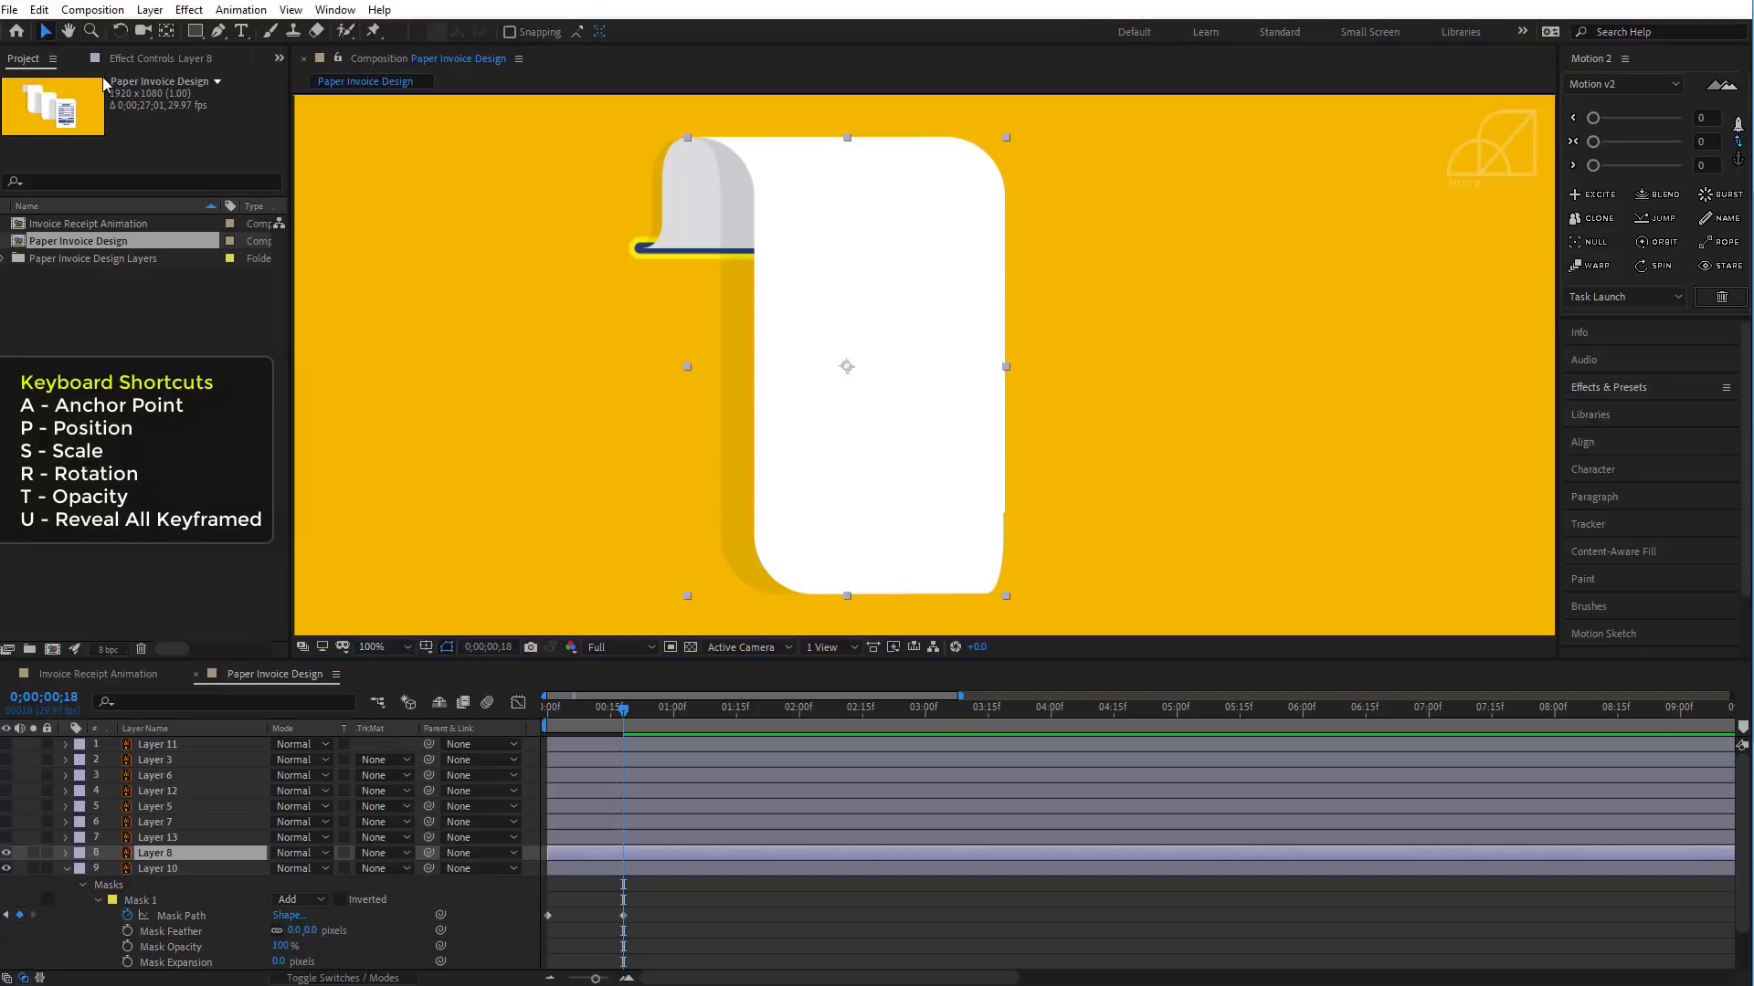
left_click(195, 31)
left_click_drag(658, 120, 1061, 616)
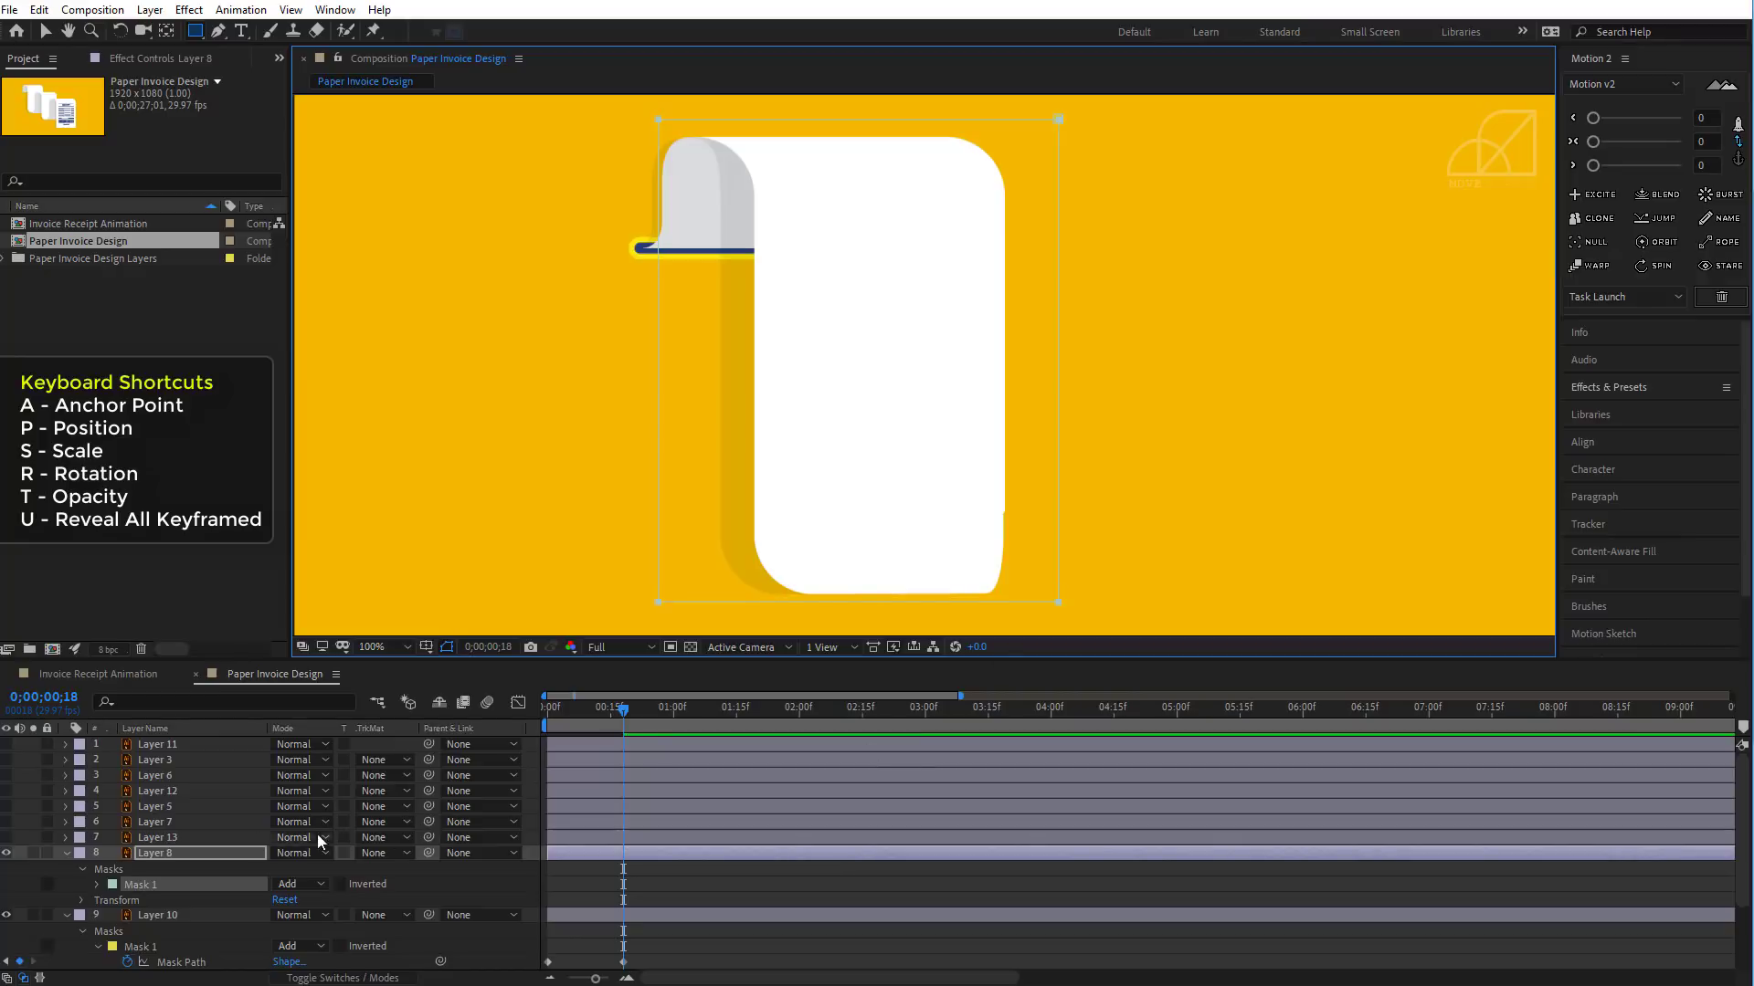
- Add a Mask Path keyframe for Layer 8's mask at 0;00;01;06
left_click(629, 714)
left_click_drag(636, 714, 699, 710)
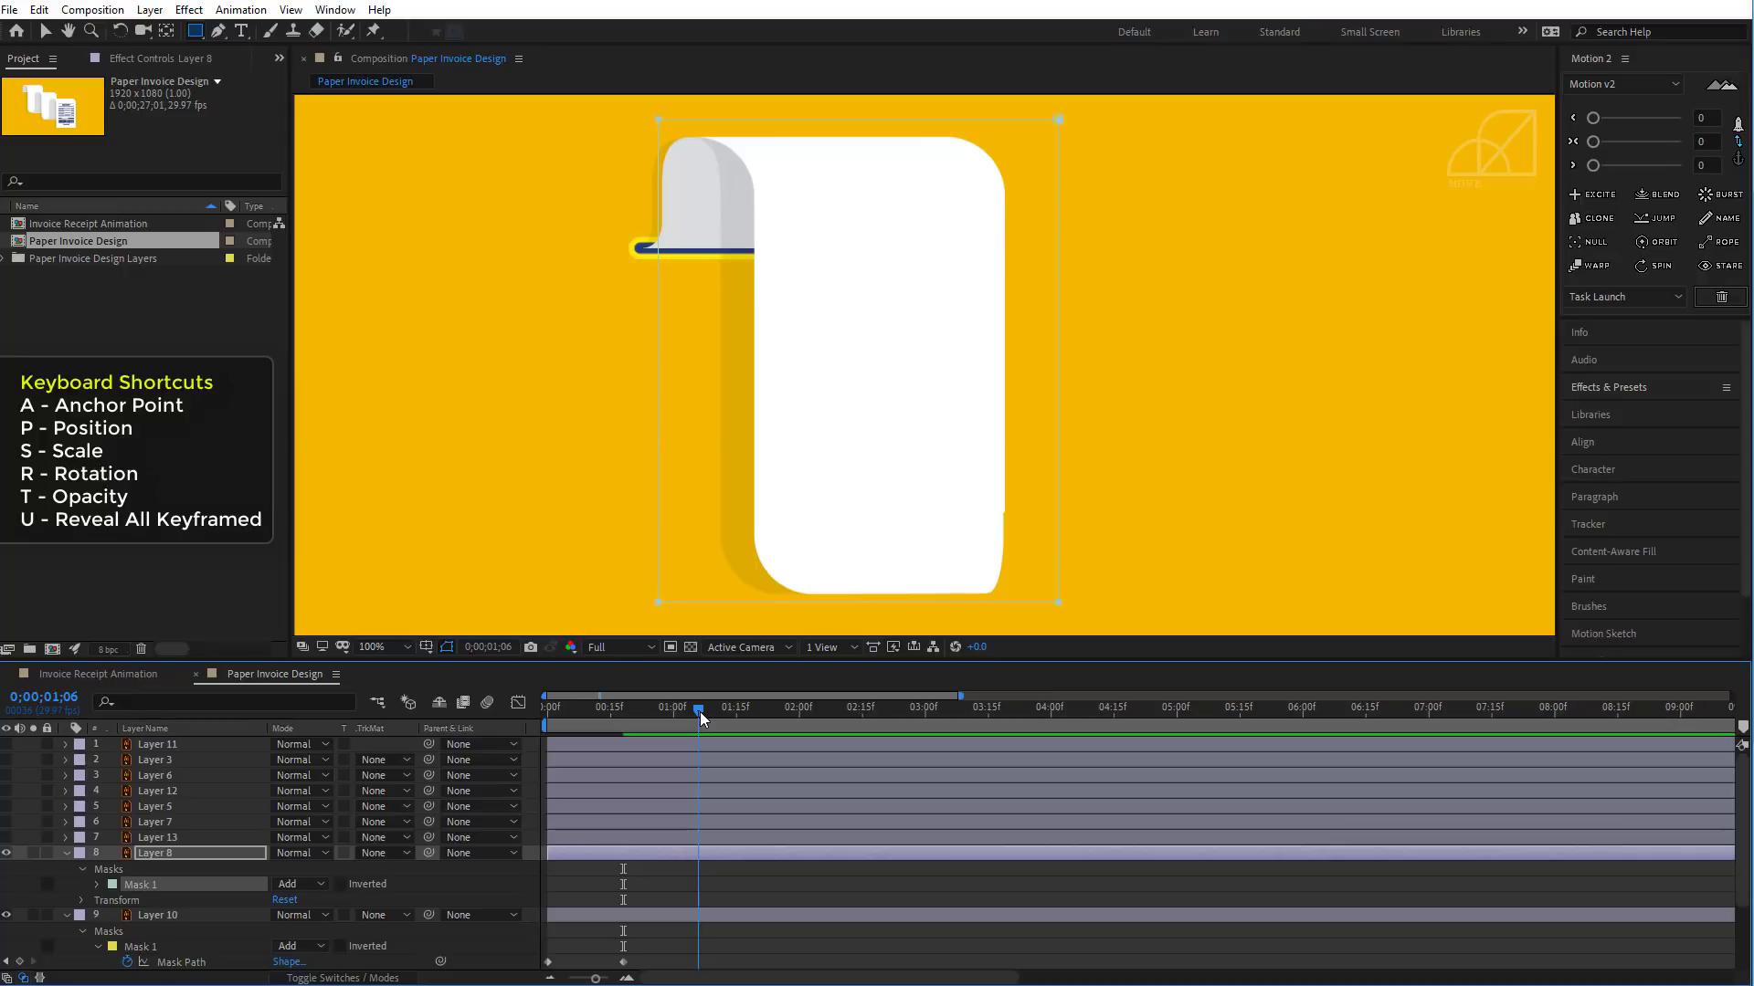
left_click(96, 885)
left_click(128, 900)
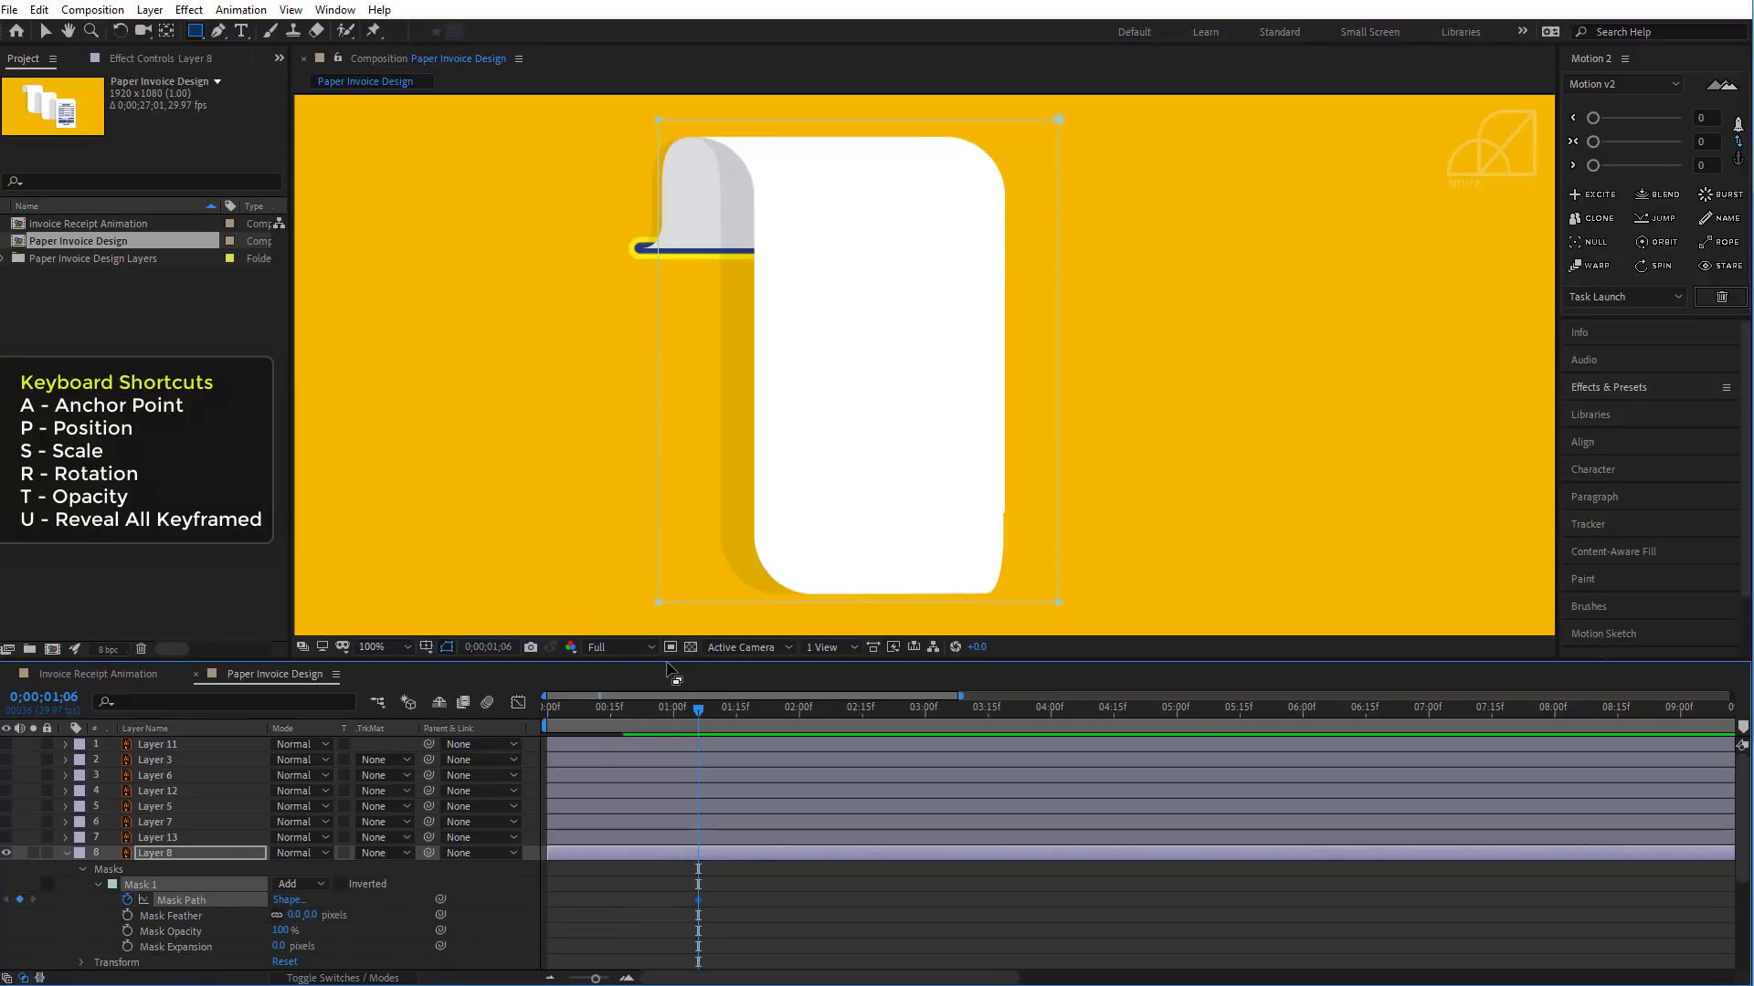
- Show only the keyframed properties and add a second Mask Path keyframe on Layer 8 at 0;00;00;18
left_click_drag(666, 664, 627, 677)
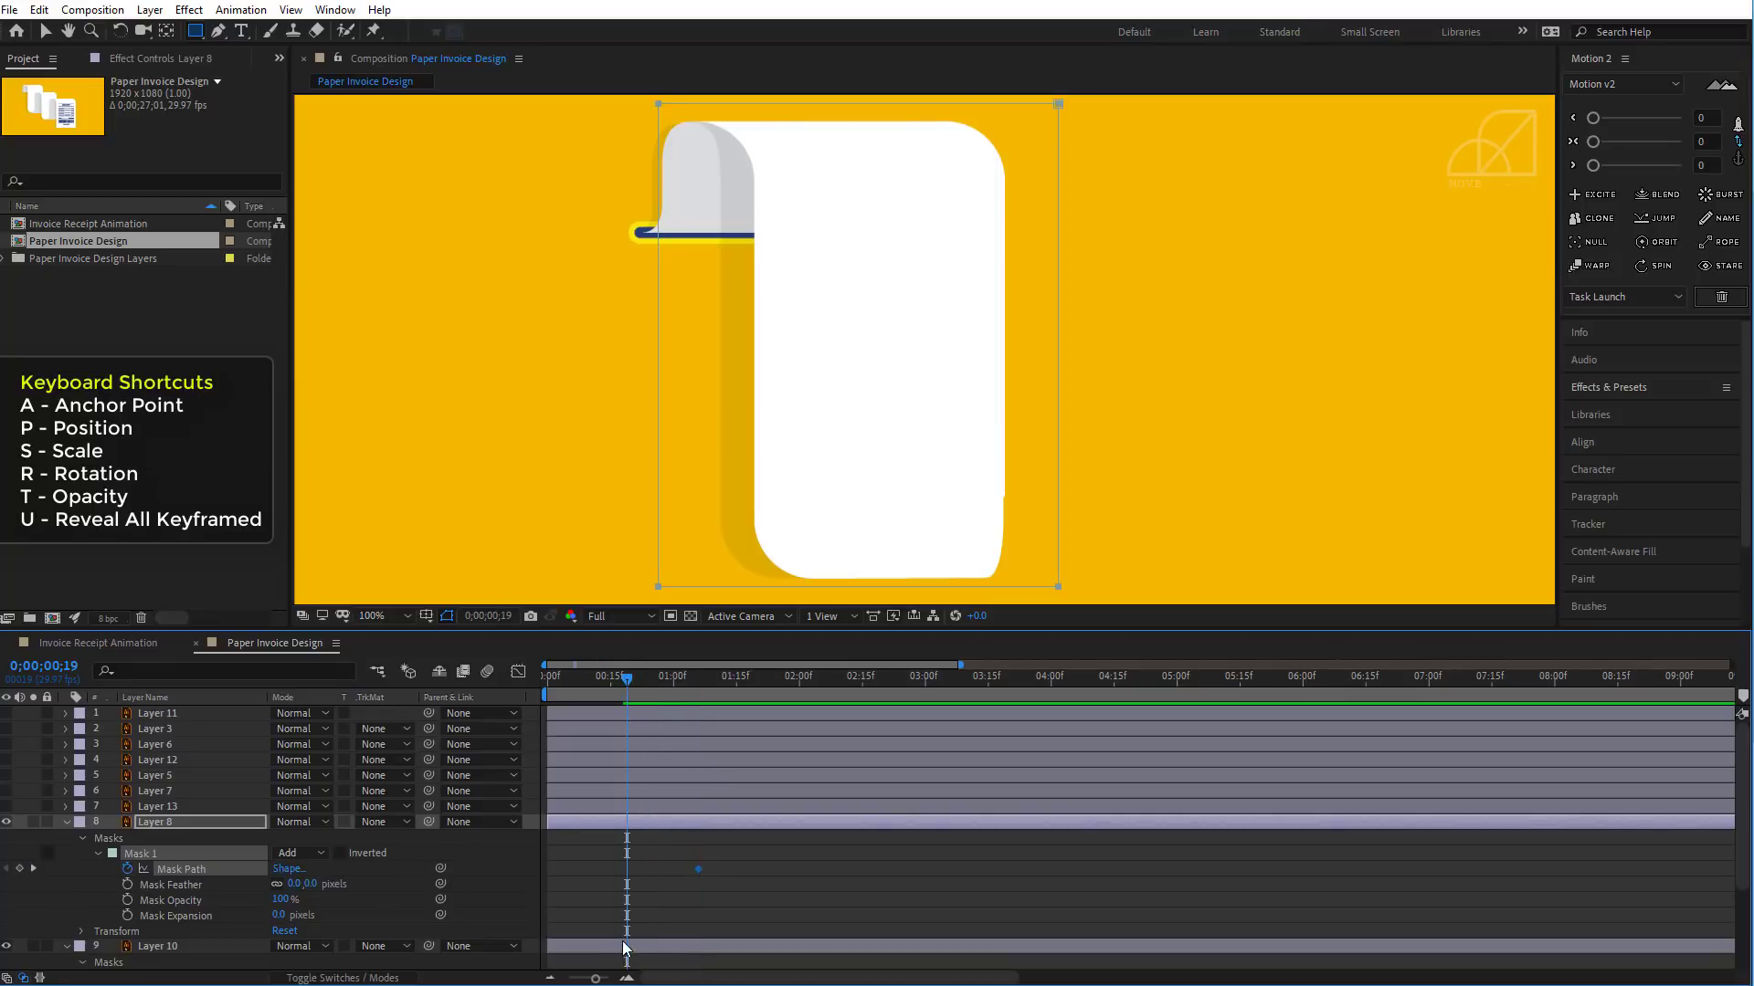
left_click(625, 948)
scroll(687, 880, "down", 1)
left_click(619, 687)
left_click(647, 806)
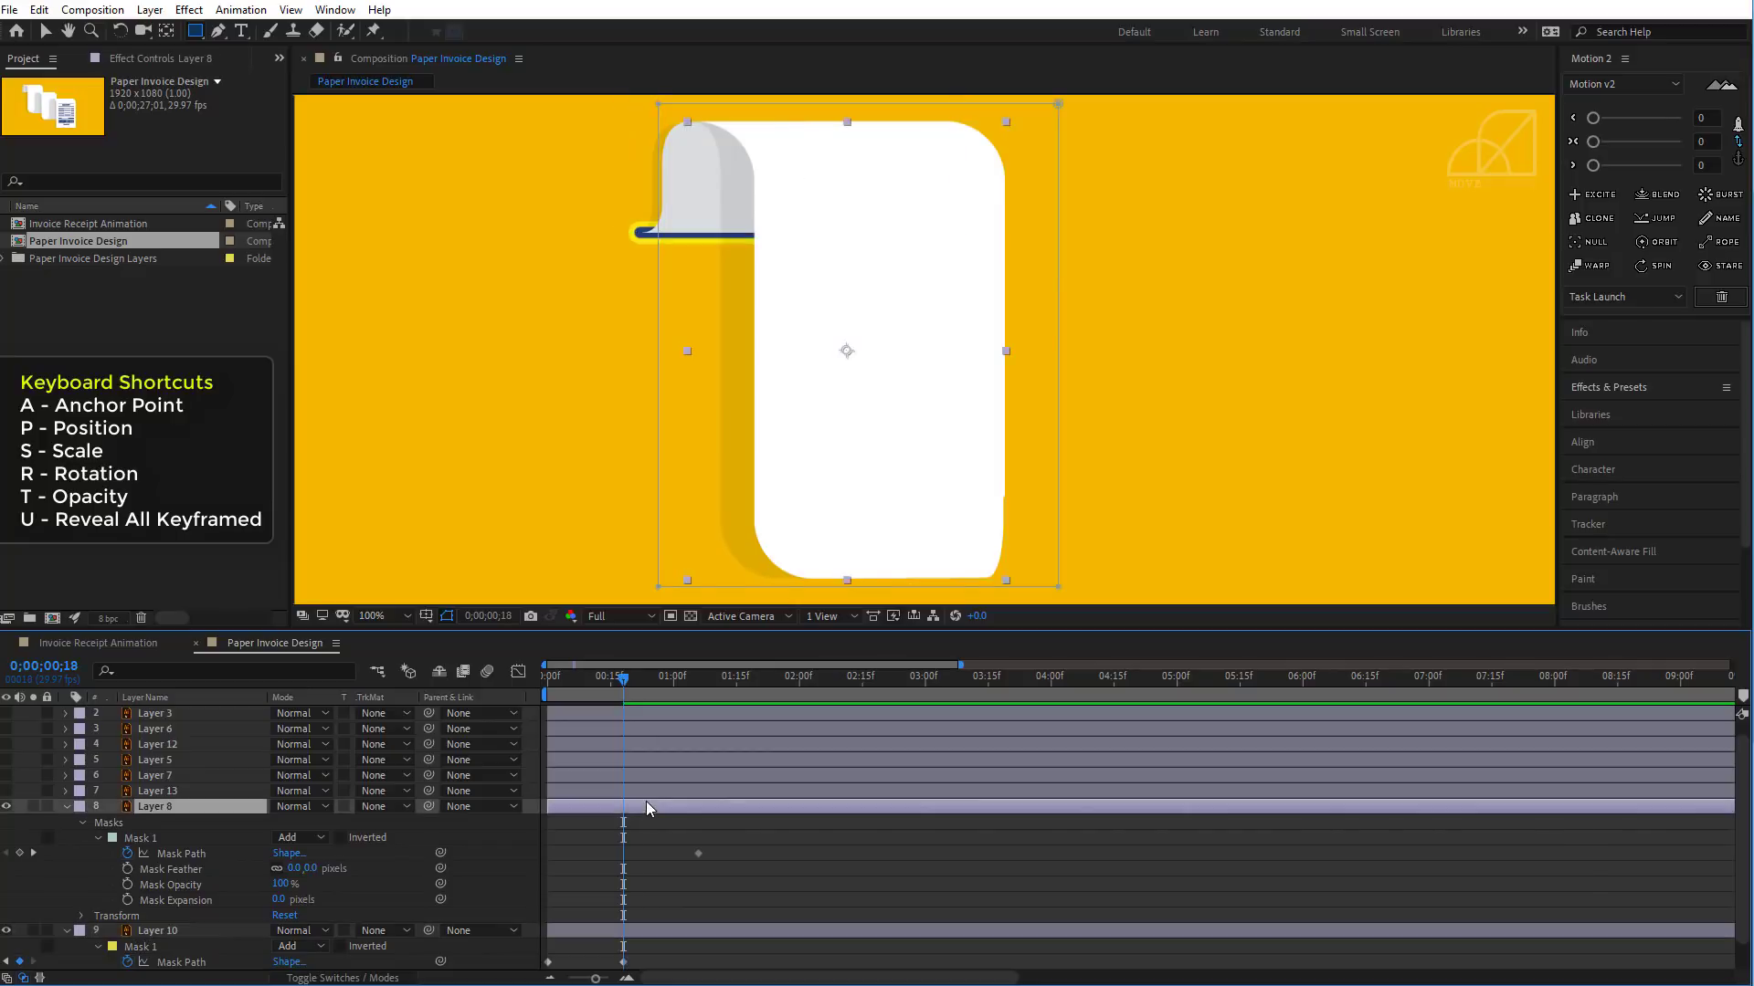
key("u")
left_click(19, 853)
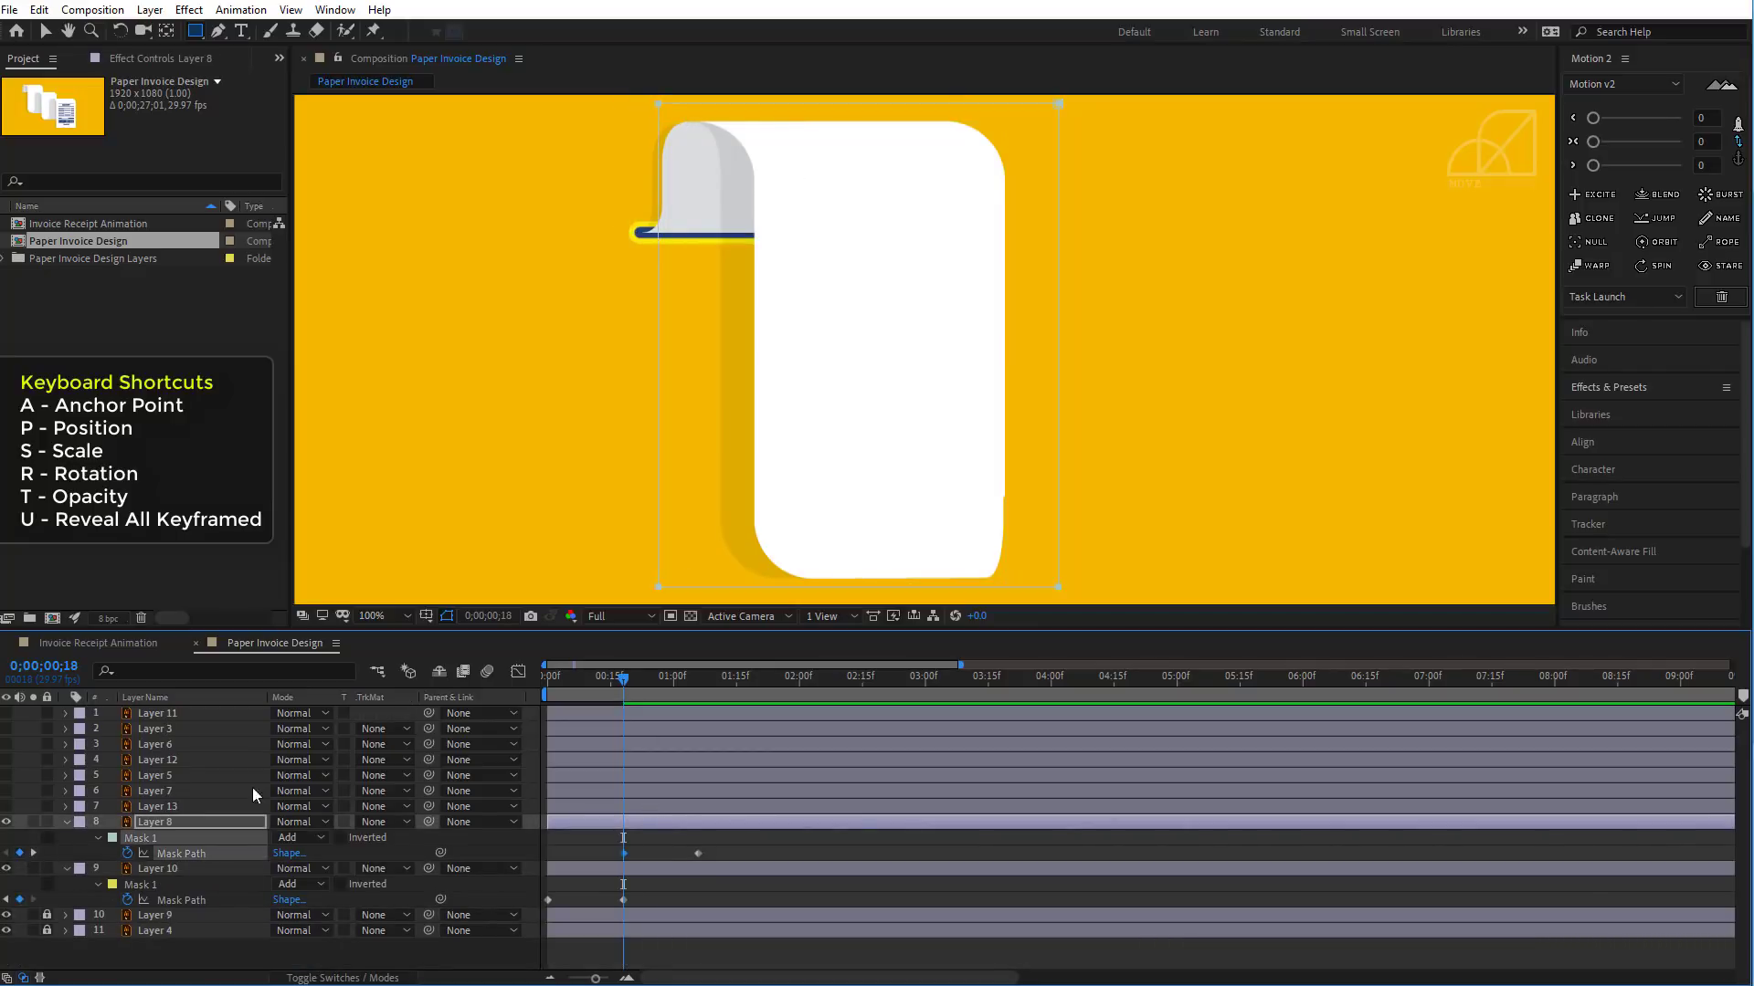
- Raise the two lower points of Layer 8's mask above the paper at 0;00;00;18, preview the reveal, and go to 0;00;01;06
left_click(45, 31)
left_click_drag(568, 520, 1221, 608)
left_click_drag(1220, 342, 1232, 618)
key("shift+Up")
key("shift+Up")
key("shift+Up")
key("shift+Up")
key("shift+Up")
key("shift+Up")
key("shift+Up")
key("shift+Up")
key("shift+Up")
key("shift+Up")
key("shift+Up")
key("shift+Up")
key("shift+Up")
key("shift+Up")
key("shift+Up")
key("shift+Up")
key("shift+Up")
key("shift+Up")
key("shift+Up")
key("shift+Up")
key("shift+Up")
key("shift+Up")
key("shift+Up")
key("shift+Up")
key("shift+Up")
key("shift+Up")
key("shift+Up")
key("shift+Up")
key("shift+Up")
key("shift+Up")
key("shift+Up")
key("shift+Up")
key("shift+Up")
key("shift+Up")
key("shift+Up")
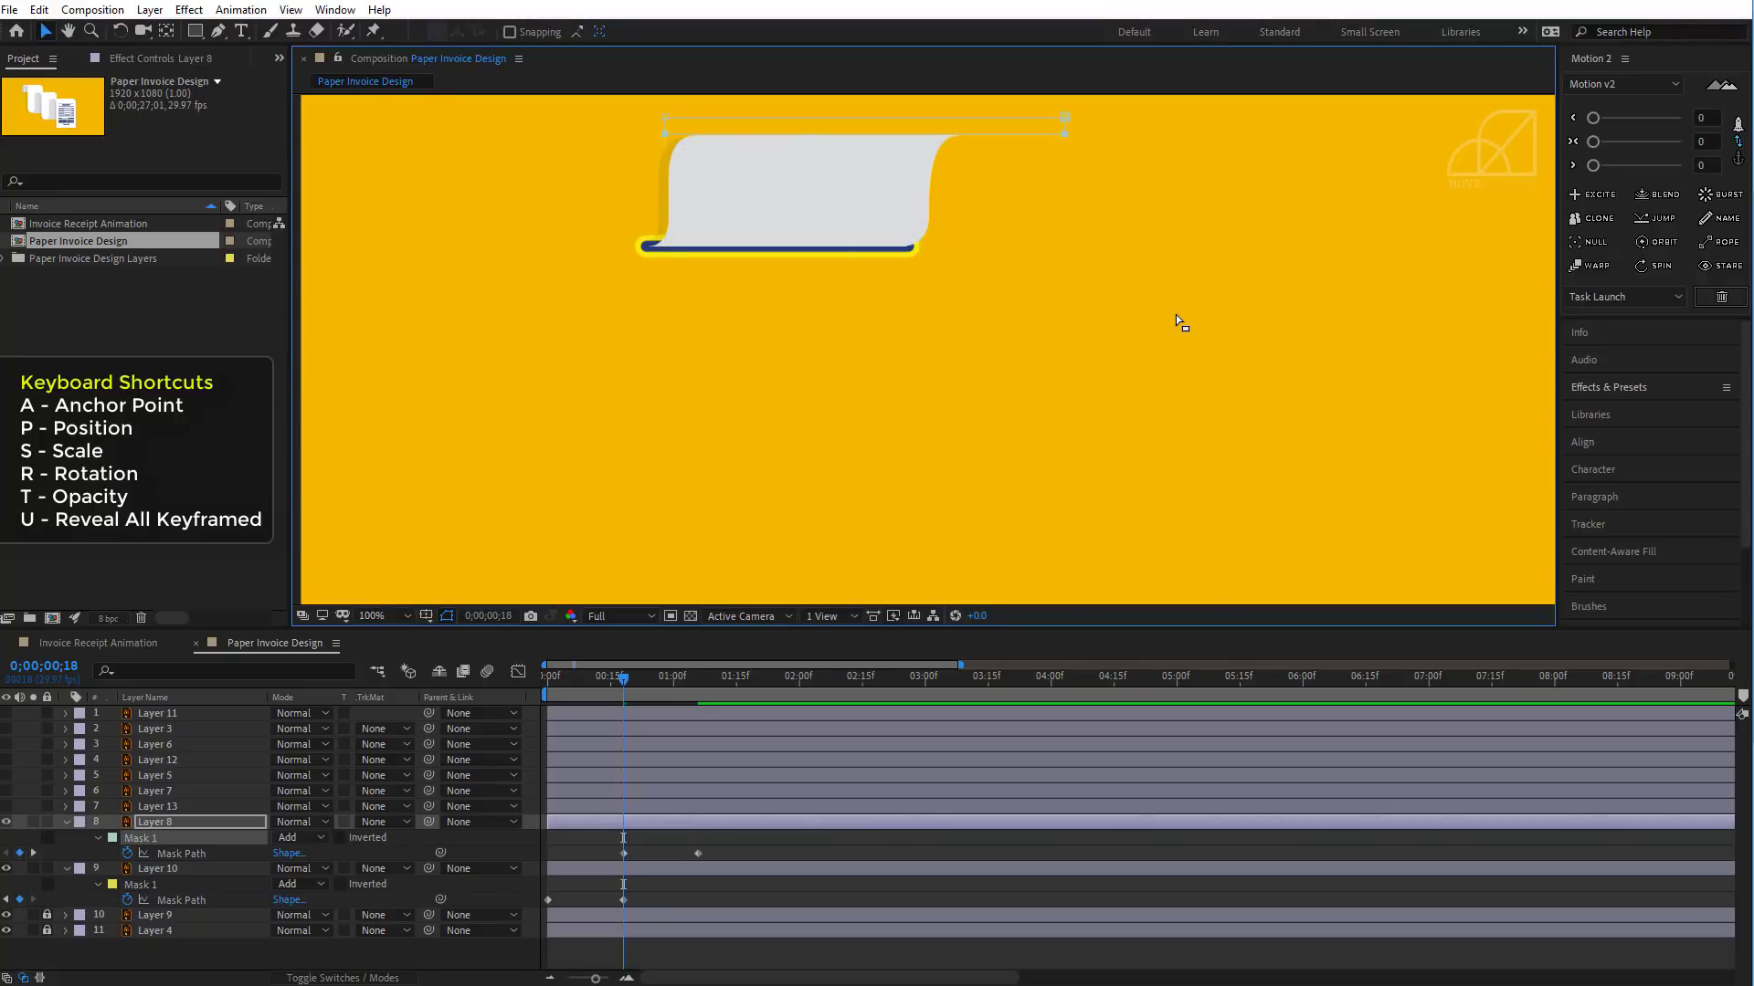
key("space")
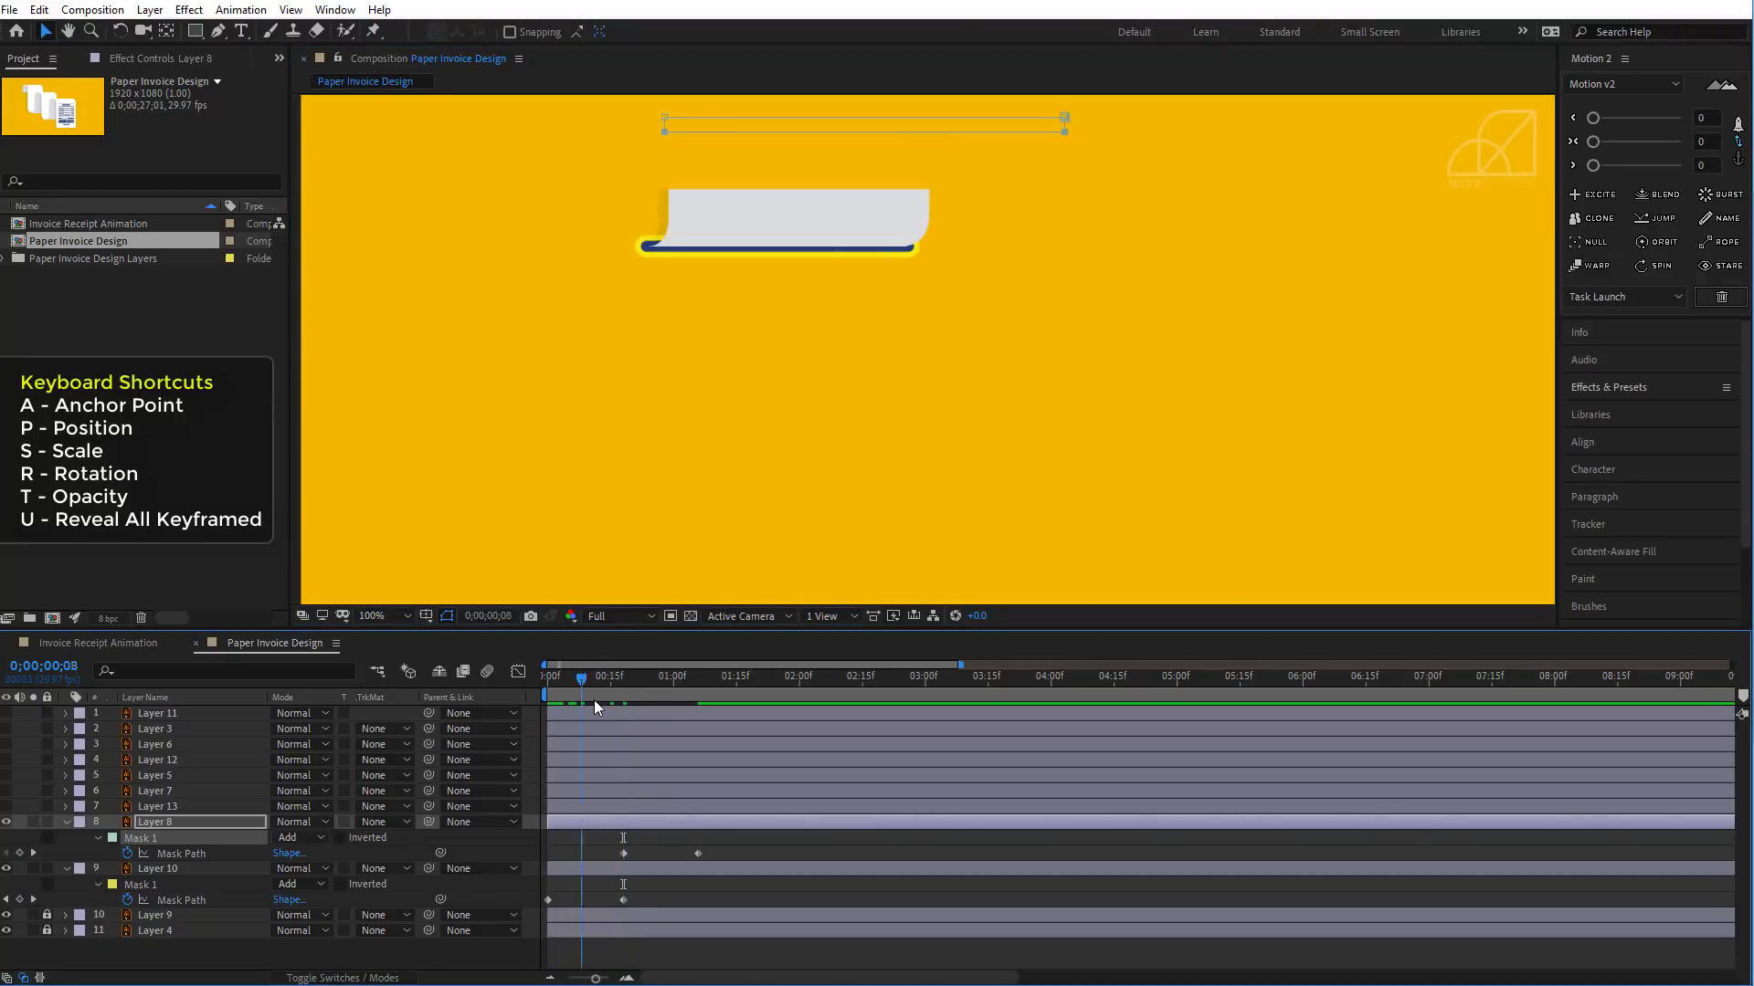
key("Page_Up")
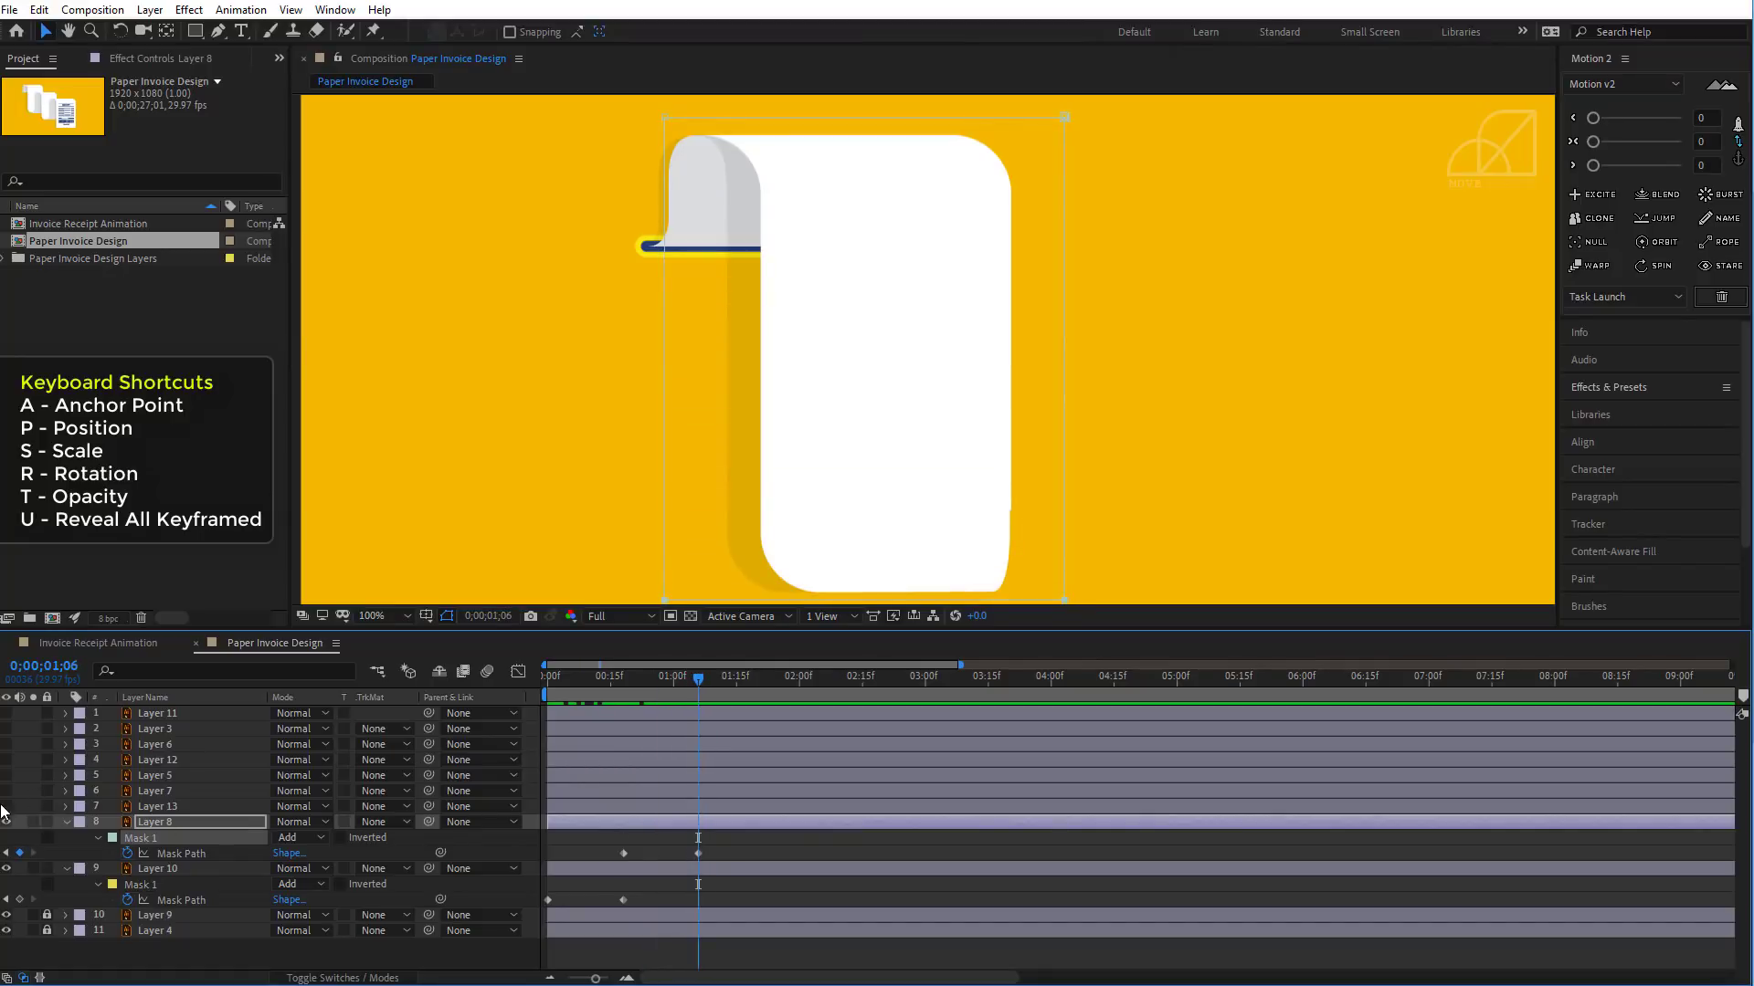
- Show Layer 7, then trim the starts of Layer 8 to 0;00;00;18 and Layer 7 to 0;00;01;06
left_click(7, 807)
left_click(7, 807)
left_click(6, 791)
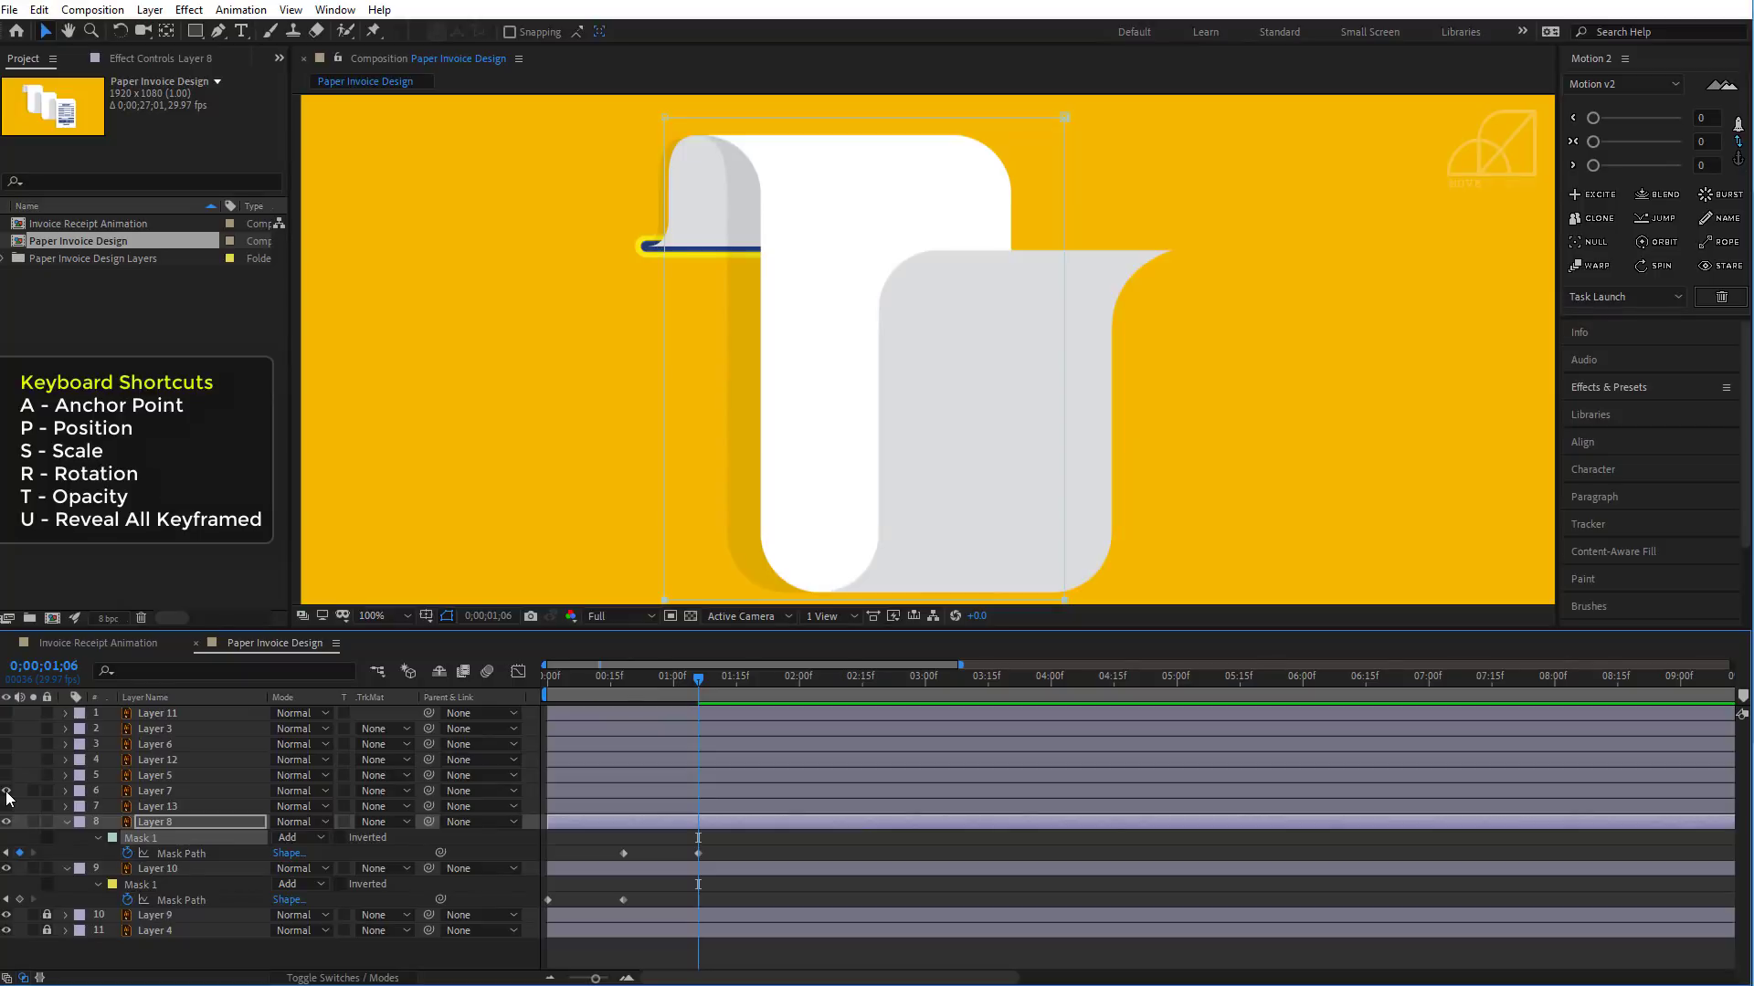
left_click(157, 791)
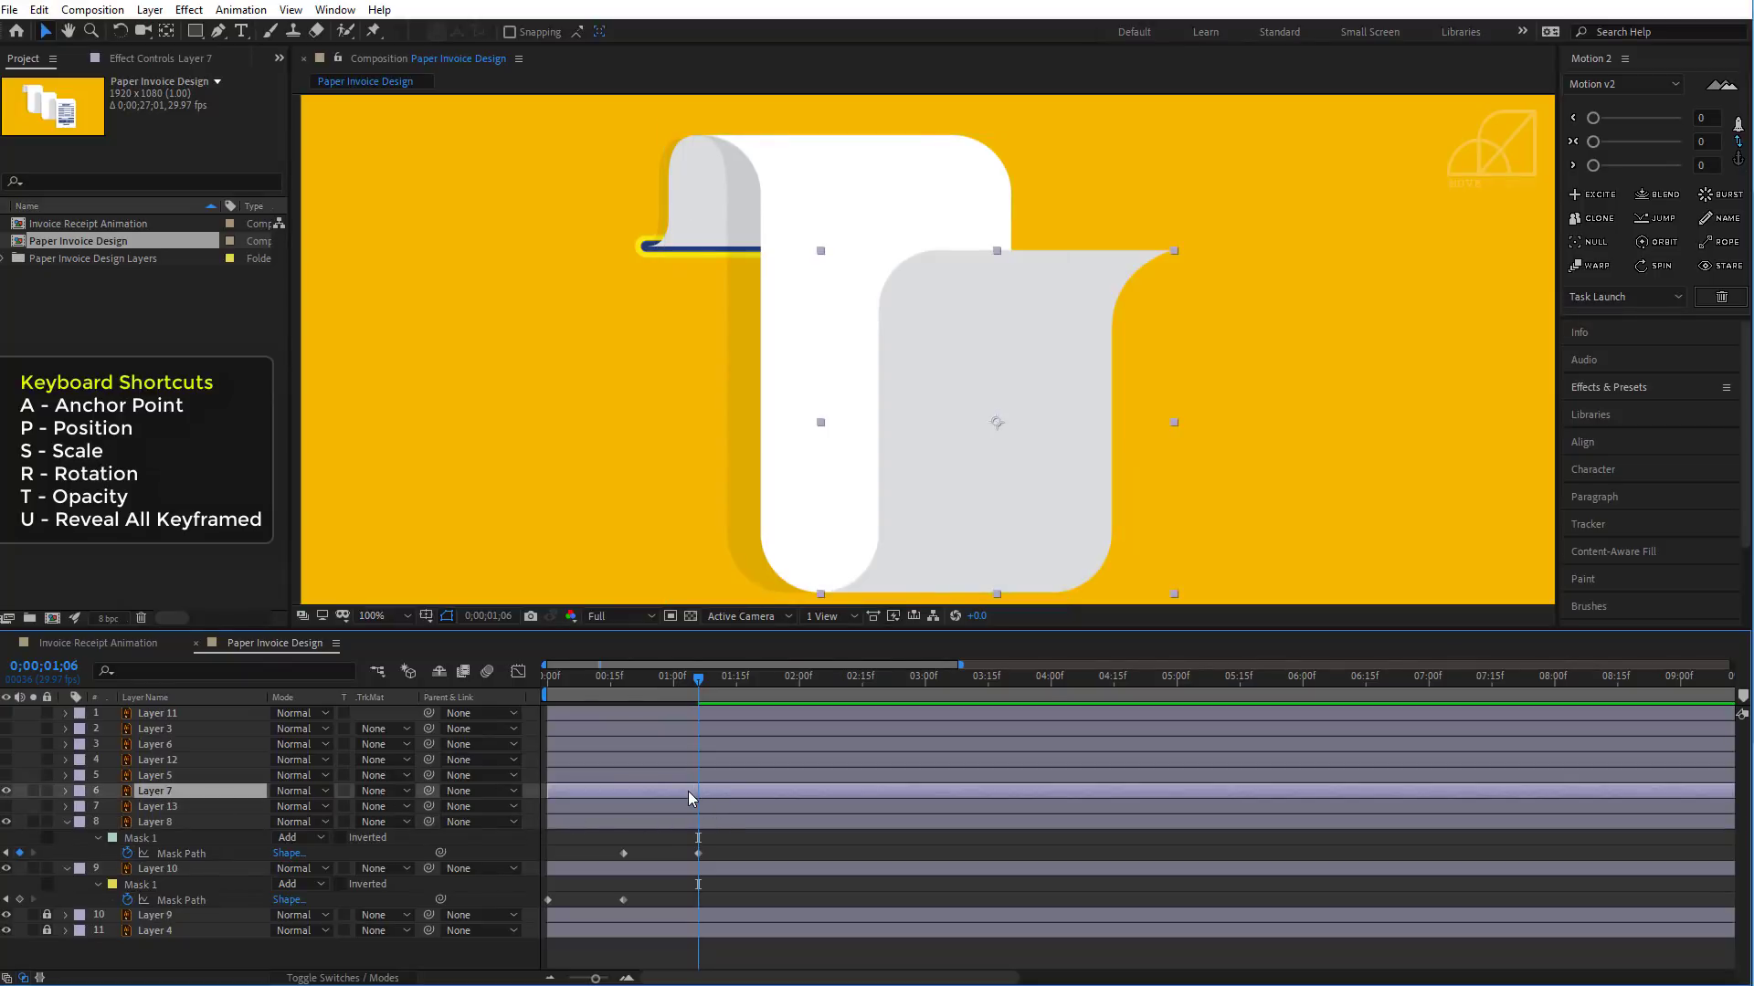
left_click(623, 822)
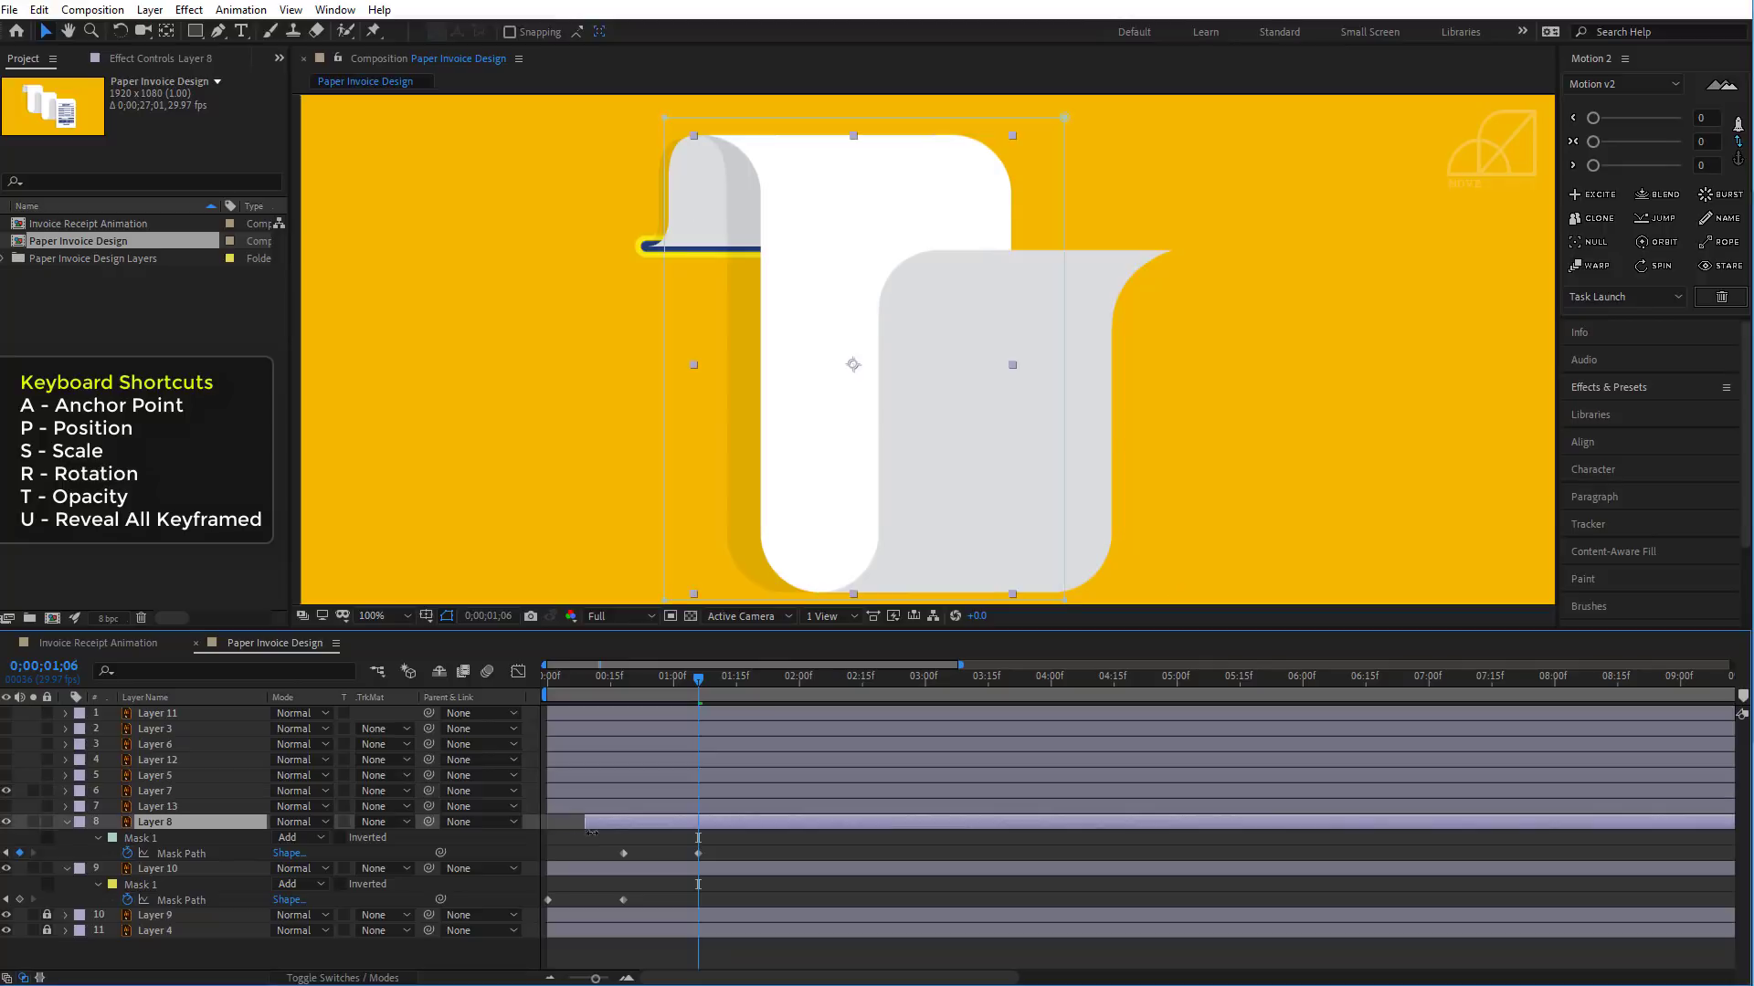
left_click(623, 795)
left_click_drag(606, 800, 757, 807)
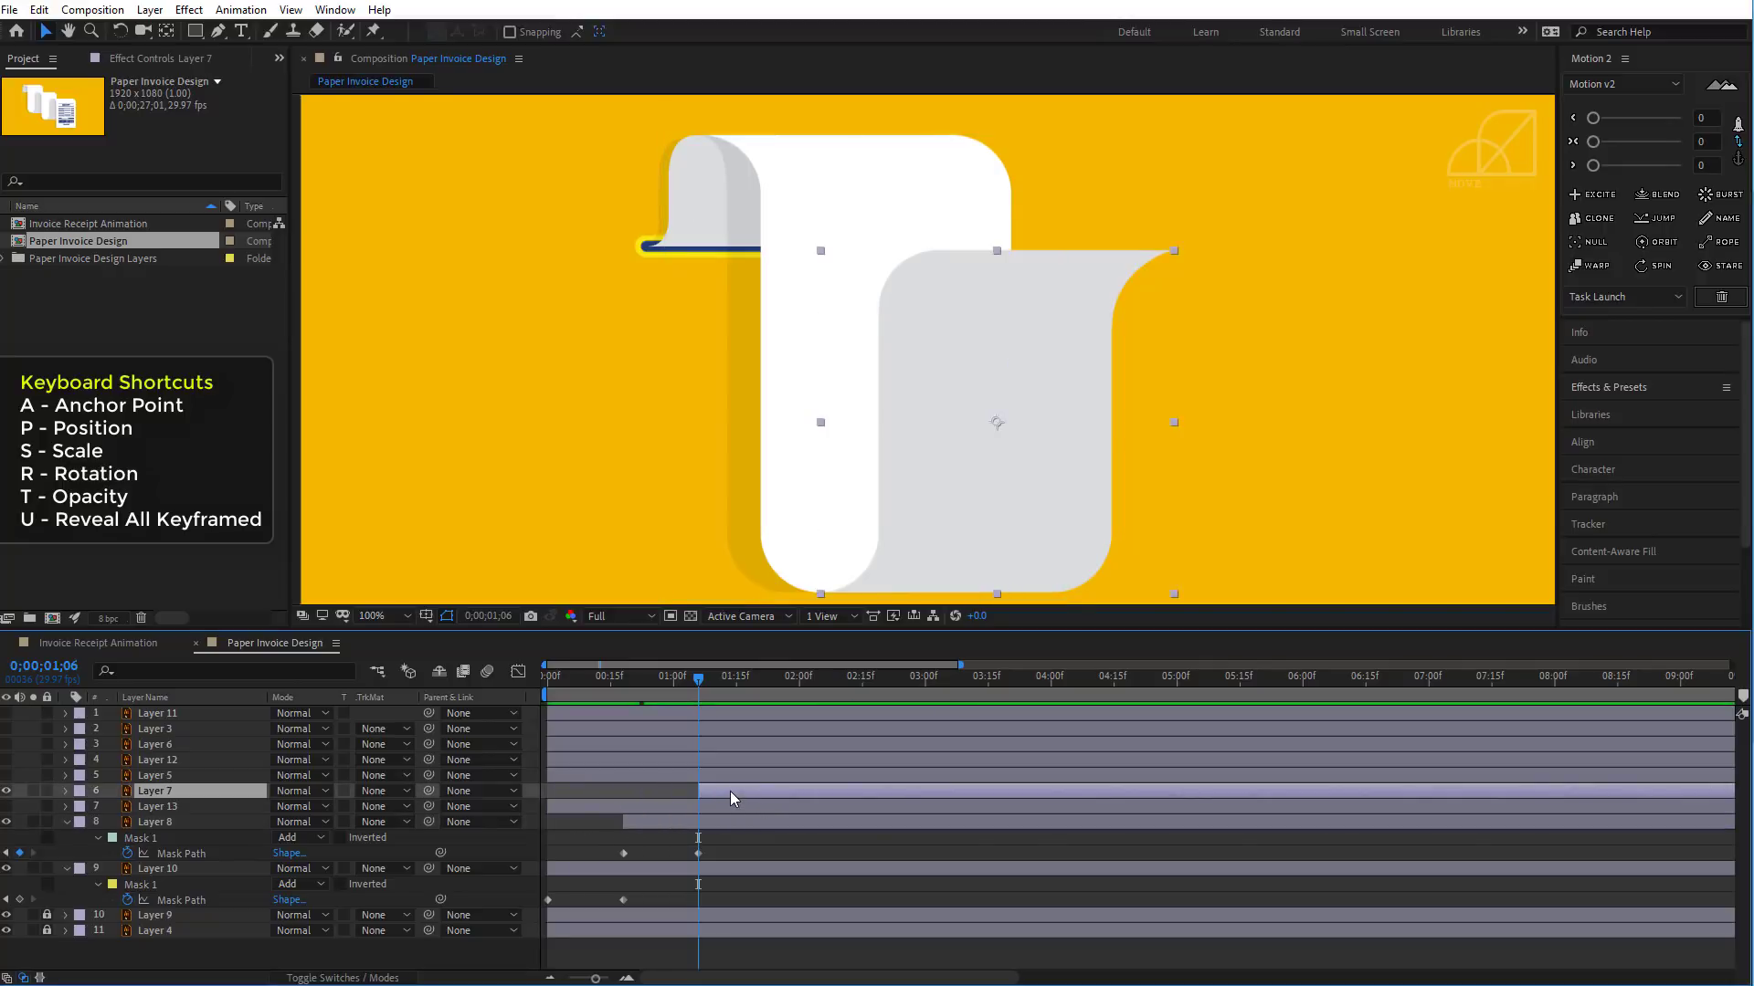
- Draw a rectangular mask around Layer 7's grey paper fold and nudge it down to cover the lower edge
left_click(194, 30)
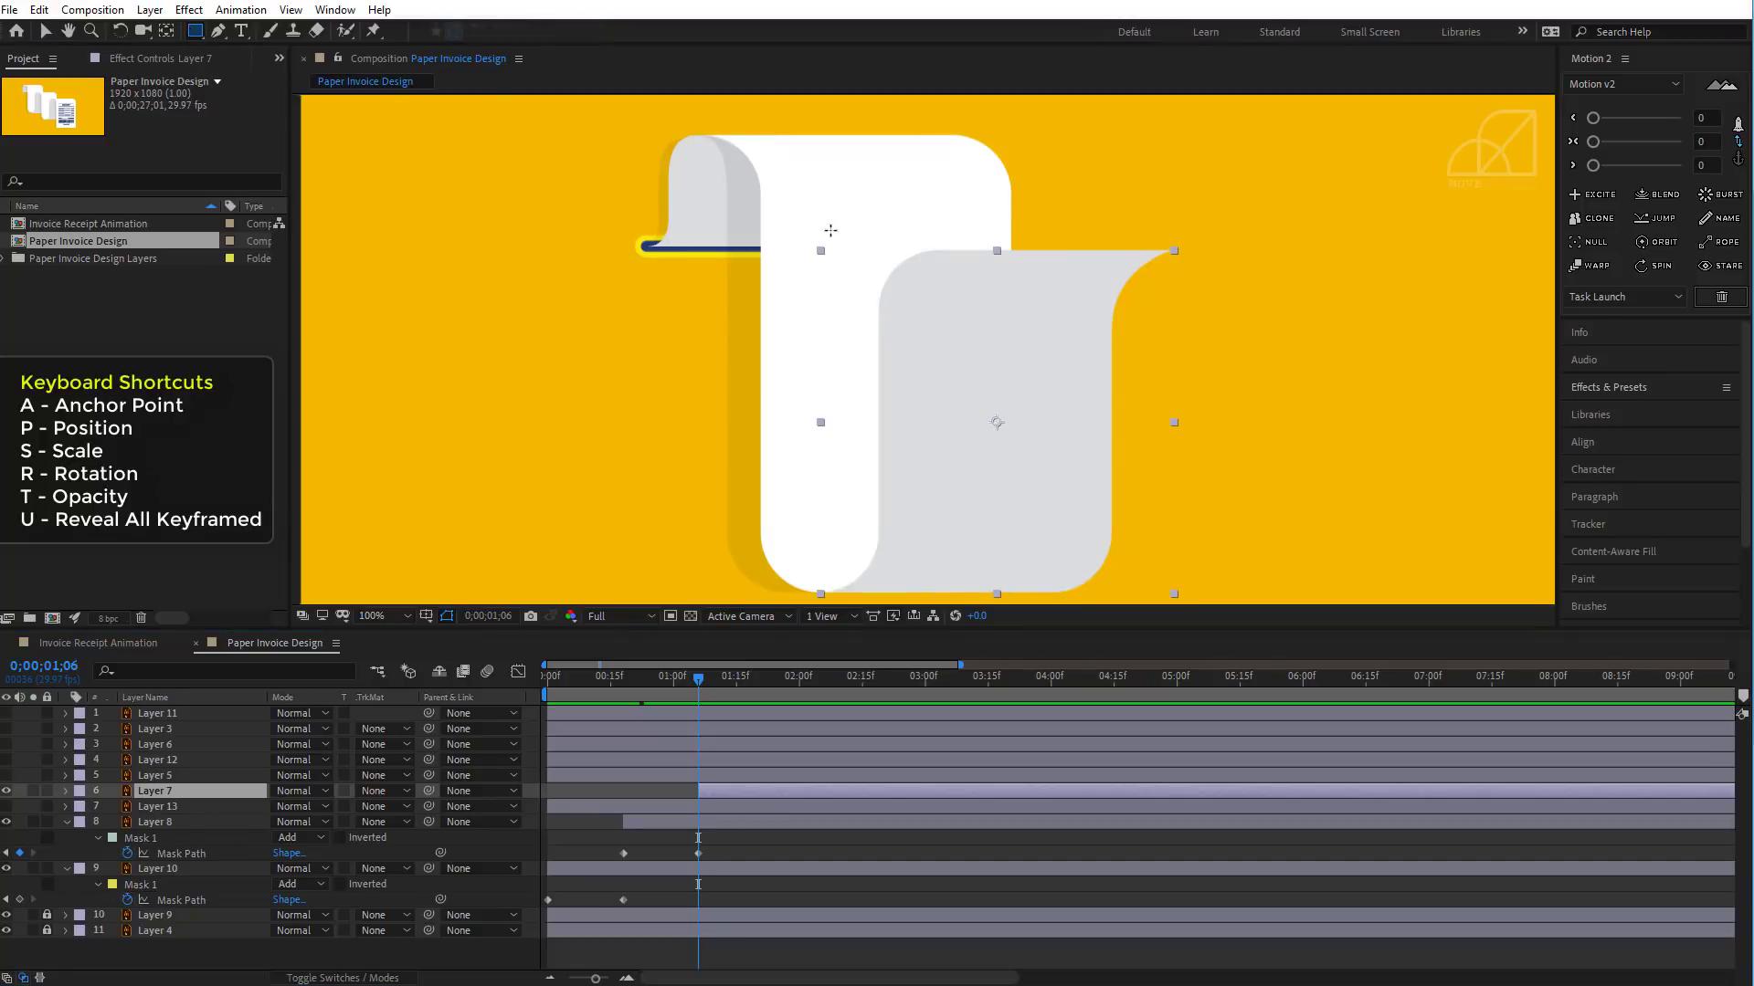
left_click_drag(794, 226, 1177, 591)
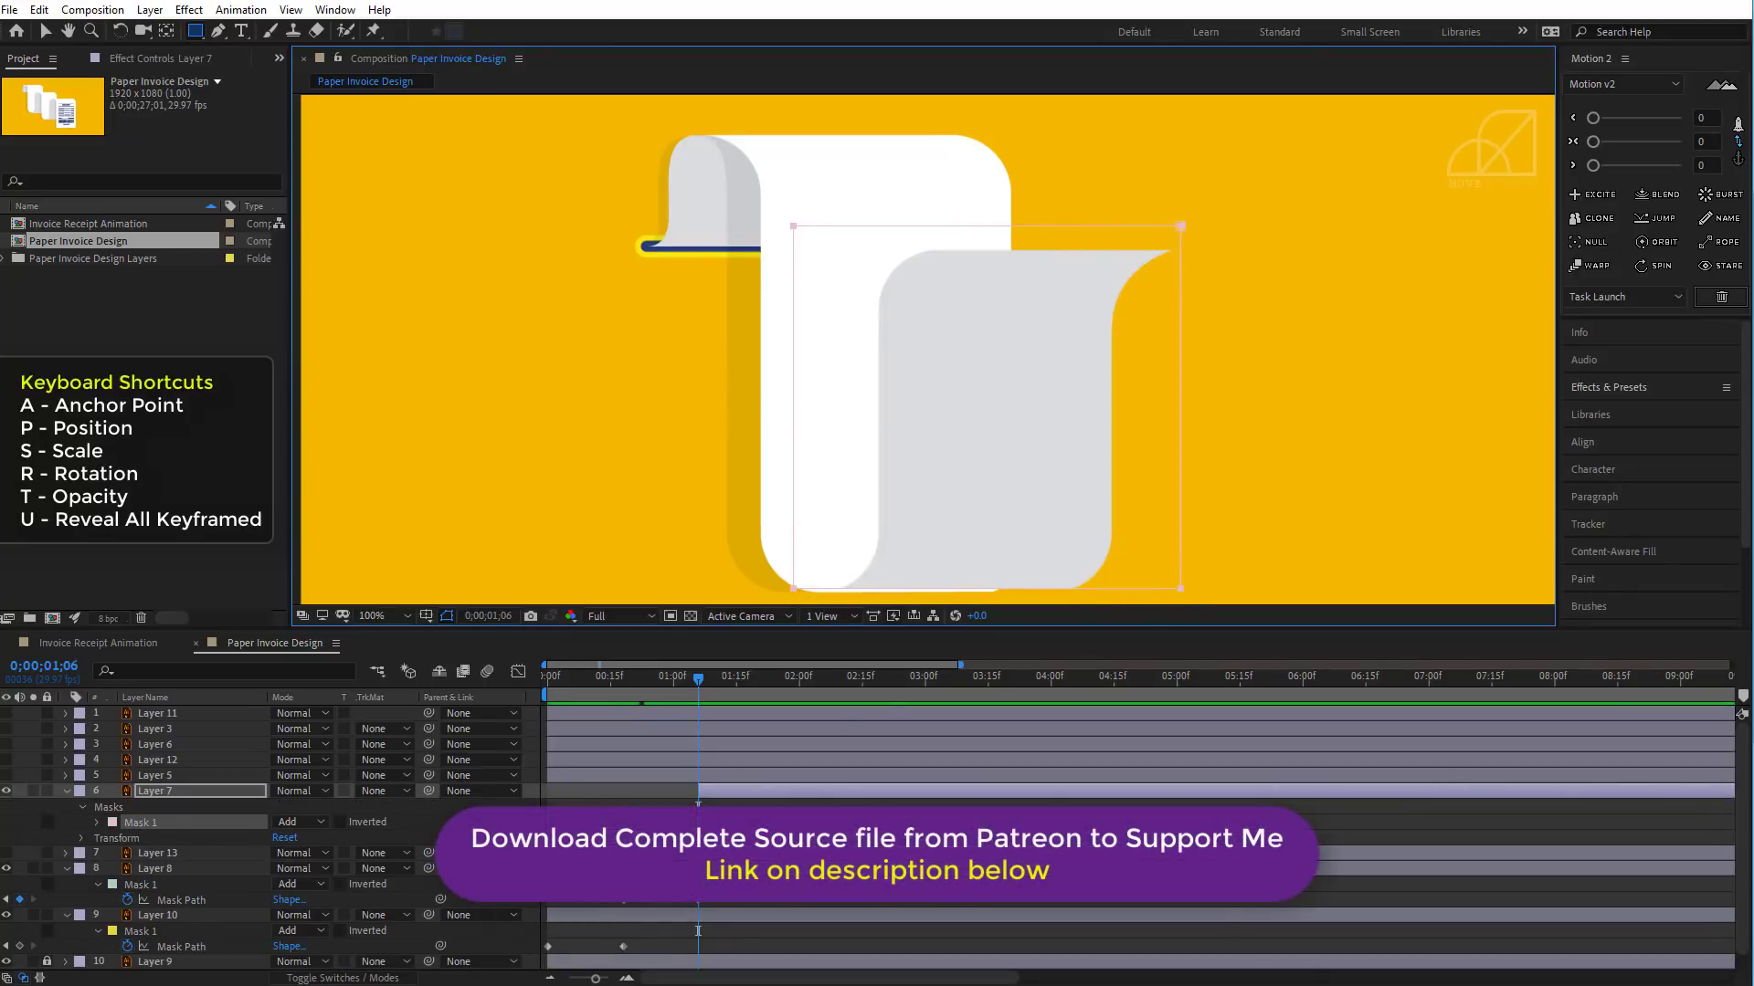
key("Down")
key("Down")
key("Down")
key("Down")
key("Down")
key("Down")
key("Down")
key("Down")
- Add Mask Path keyframes on Layer 7 at the end of its reveal and at 0;00;01;06
left_click(45, 31)
left_click(97, 823)
left_click(128, 838)
left_click(787, 683)
left_click(19, 838)
left_click(698, 682)
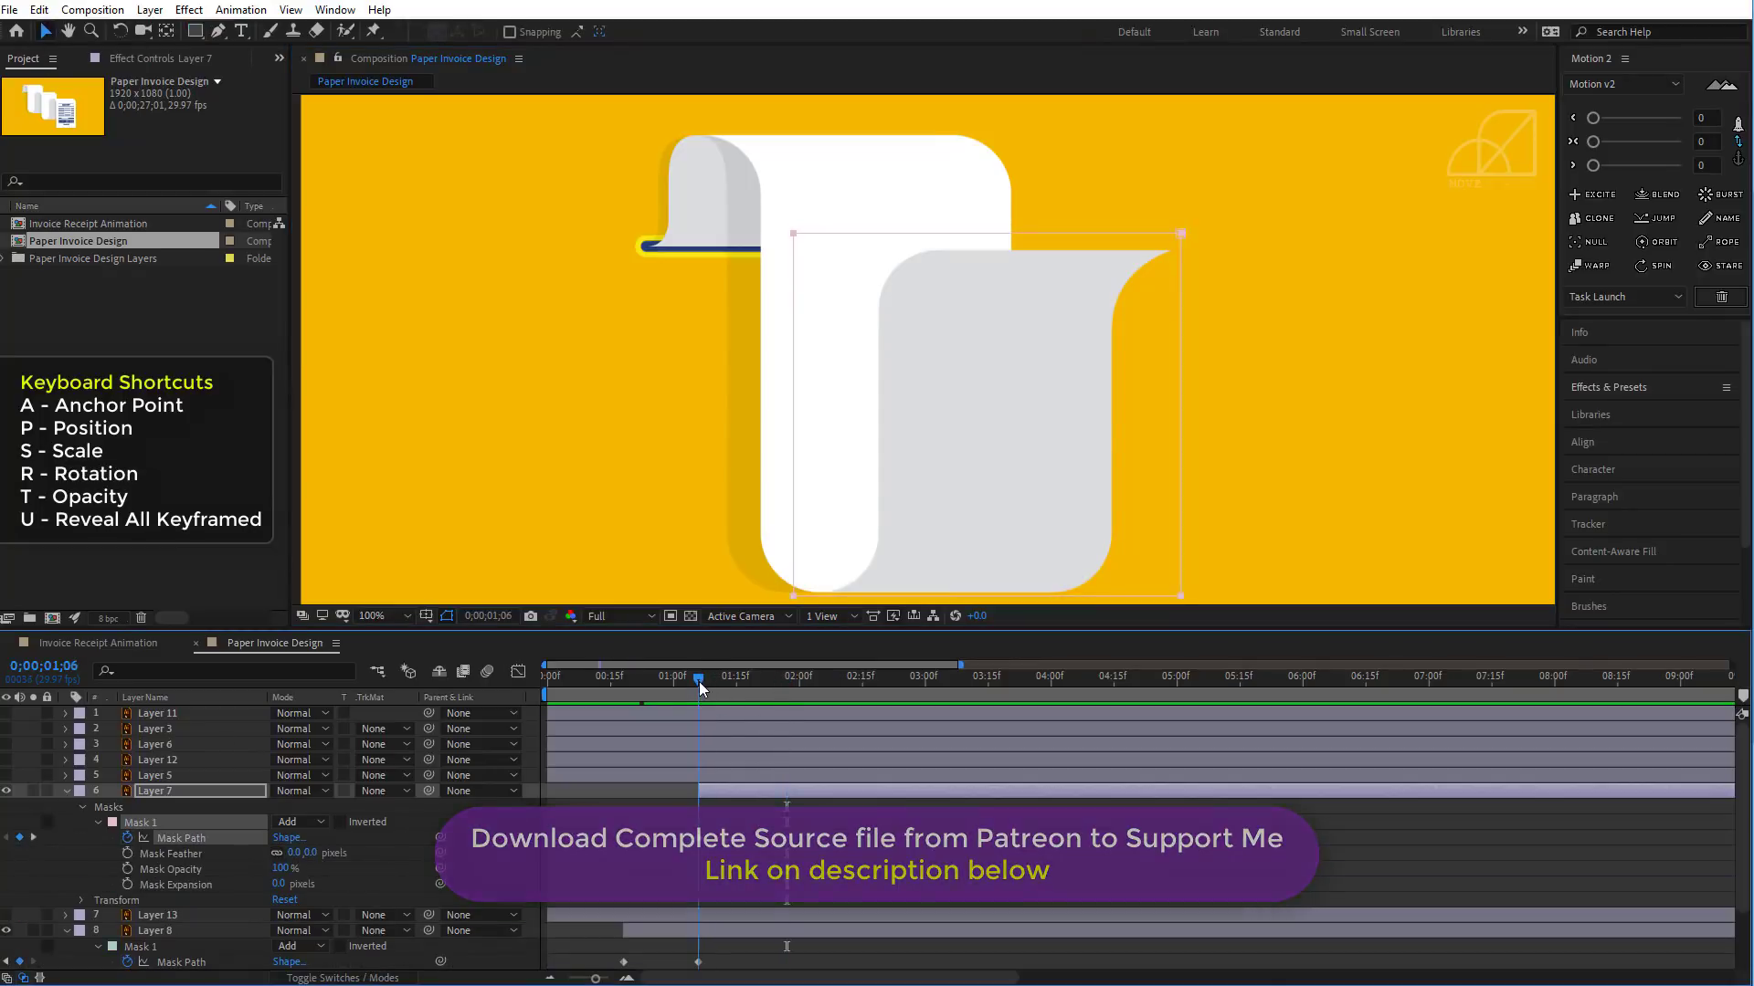
- Lower the two upper points of Layer 7's mask below the paper at 0;00;01;06 and scrub through the reveal
left_click_drag(731, 188, 1284, 295)
key("shift+Down")
key("shift+Down")
key("shift+Down")
key("shift+Down")
key("shift+Down")
key("shift+Down")
key("shift+Down")
key("shift+Down")
key("shift+Down")
key("shift+Down")
key("shift+Down")
key("shift+Down")
key("shift+Down")
key("shift+Down")
key("shift+Down")
key("shift+Down")
key("shift+Down")
key("shift+Down")
key("shift+Down")
key("shift+Down")
left_click_drag(698, 726, 782, 800)
- Start Layer 5 at the end of Layer 7's reveal, mask its white paper with a rectangle, and keyframe the Mask Path
left_click_drag(633, 776, 864, 775)
left_click(66, 791)
left_click(66, 822)
left_click(67, 838)
left_click(196, 32)
mouse_move(914, 260)
left_mouse_down()
mouse_move(725, 136)
mouse_move(1097, 589)
left_mouse_up()
left_click(99, 807)
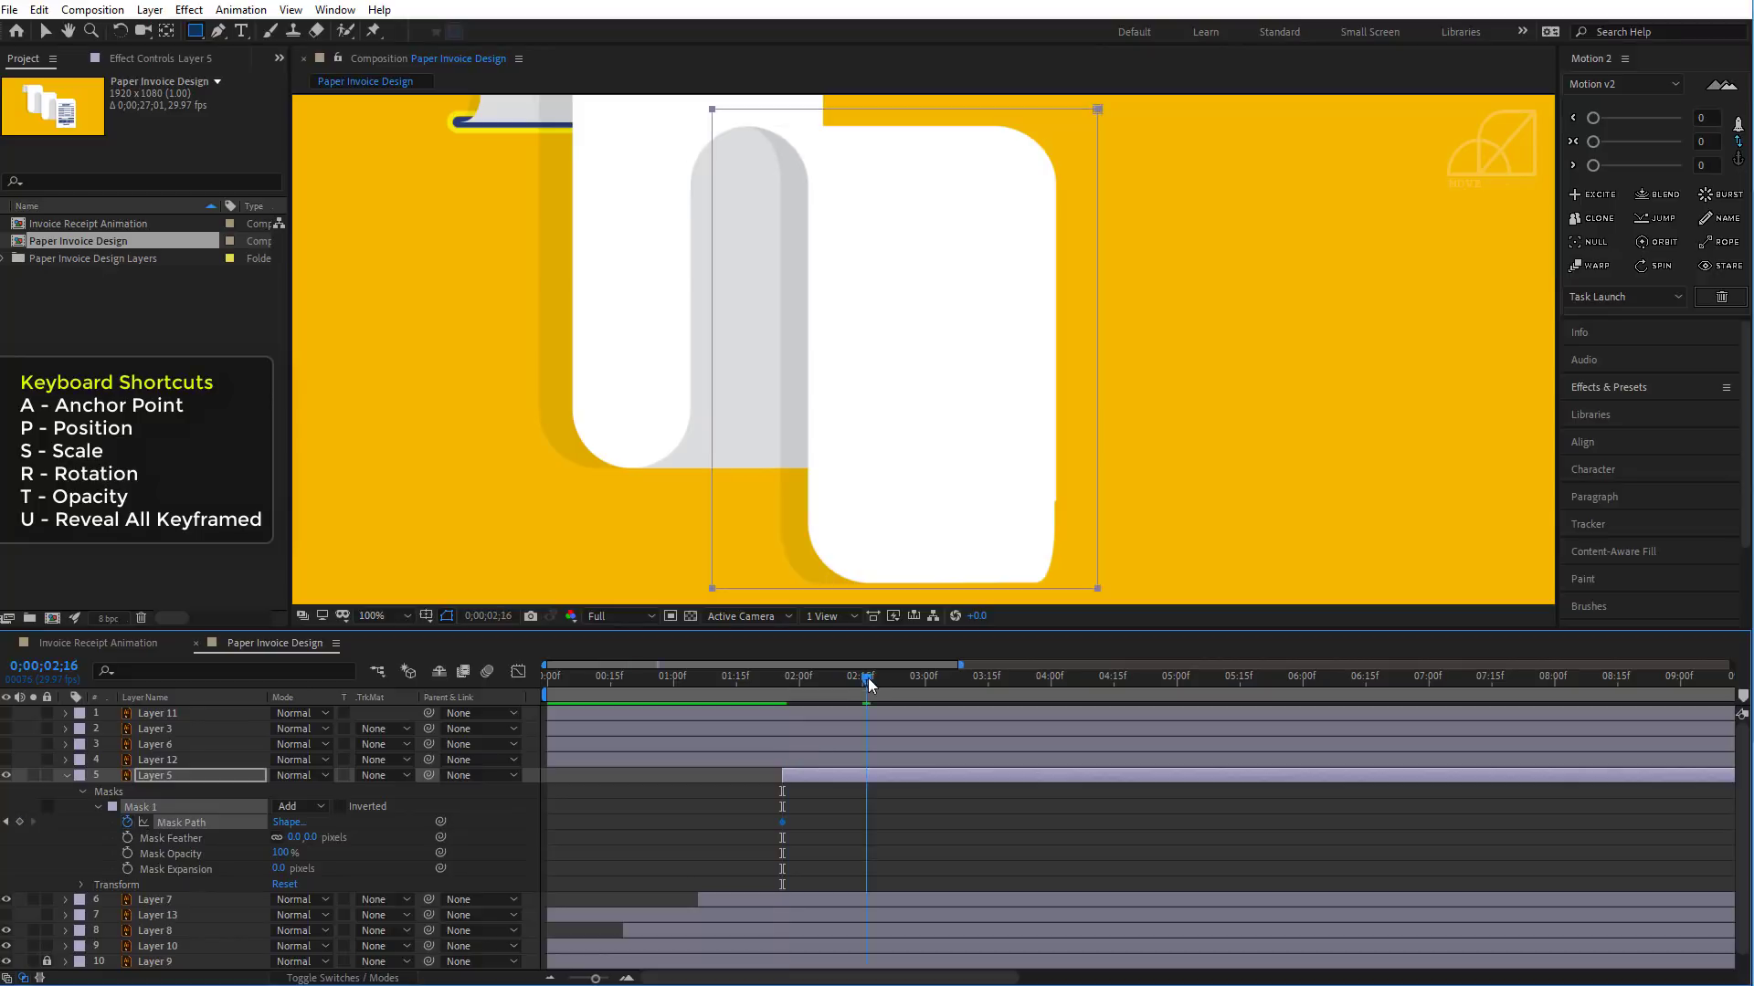
- Raise the two lower points of Layer 5's mask above the paper at its starting keyframe
key("v")
left_click_drag(858, 493, 855, 306)
left_click_drag(671, 366, 1178, 448)
left_click_drag(1236, 375, 1252, 558)
key("shift+Up")
key("shift+Up")
key("shift+Up")
key("shift+Up")
key("shift+Up")
key("shift+Up")
key("shift+Up")
key("shift+Up")
key("shift+Up")
key("shift+Up")
key("shift+Up")
key("shift+Up")
key("shift+Up")
key("shift+Up")
key("shift+Up")
key("shift+Up")
key("shift+Up")
key("shift+Up")
key("shift+Up")
key("shift+Up")
- Scrub through Layer 5's reveal, show Layer 6, and trim its start to 0;00;02;19
left_click_drag(782, 702, 879, 730)
left_click(7, 745)
left_click(567, 746)
key("alt+bracketleft")
left_click(67, 775)
left_click(67, 745)
- Draw a rectangular mask around Layer 6's grey fold and add Mask Path keyframes at 0;00;03;16 and 0;00;02;19
left_click(203, 39)
left_click_drag(862, 587, 1240, 230)
left_click(96, 777)
left_click(128, 792)
mouse_move(878, 692)
left_mouse_down()
mouse_move(992, 693)
mouse_move(882, 689)
left_mouse_up()
left_click(19, 792)
- Lower the two upper points of Layer 6's mask below the paper at 0;00;02;19 and scrub to 0;00;03;16
left_click_drag(822, 193, 1342, 286)
key("shift+Down")
key("shift+Down")
key("shift+Down")
key("shift+Down")
key("shift+Down")
key("shift+Down")
key("shift+Down")
key("shift+Down")
key("shift+Down")
key("shift+Down")
key("shift+Down")
key("shift+Down")
key("shift+Down")
key("shift+Down")
key("shift+Down")
key("shift+Down")
key("shift+Down")
key("shift+Down")
key("shift+Down")
key("shift+Down")
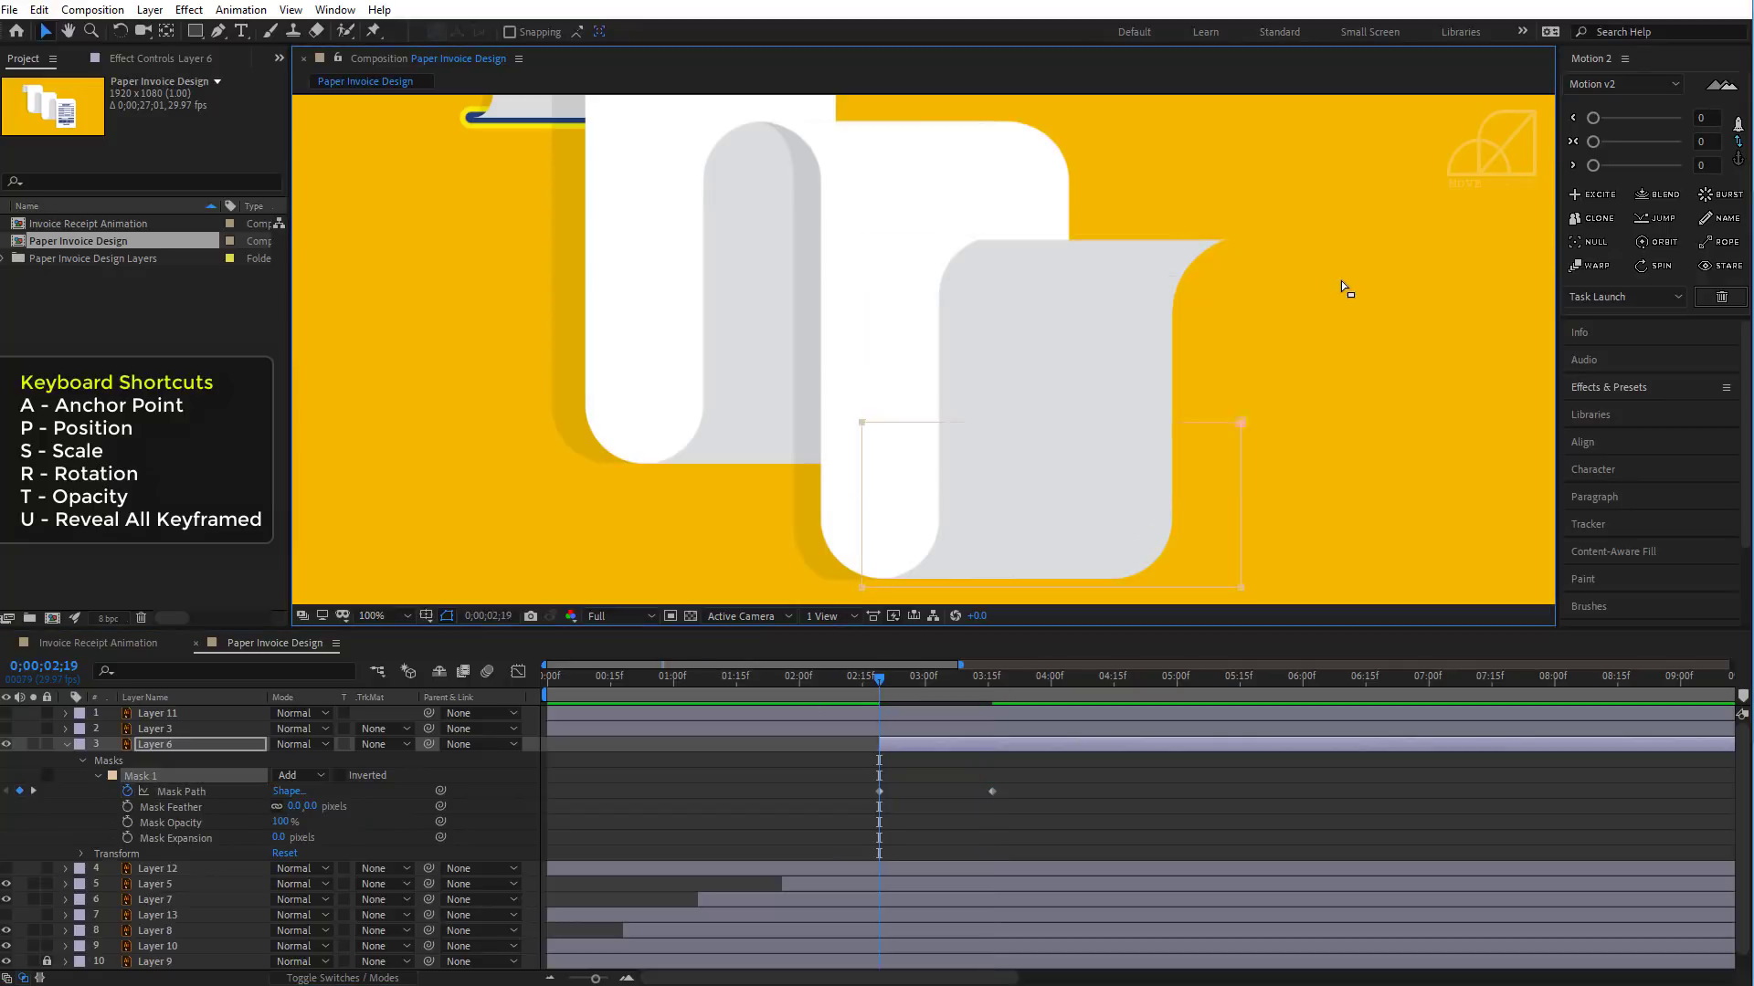
left_click(923, 772)
left_click_drag(885, 686, 992, 698)
- Show Layer 3 and trim its start to 0;00;03;16, with the composition view at 50%
left_click(6, 729)
left_click(383, 616)
left_click(385, 635)
left_click(639, 728)
key("alt+[")
- Draw a rectangular mask around Layer 3's final paper strip and add Mask Path keyframes at 0;00;04;13 and 0;00;03;16
key("q")
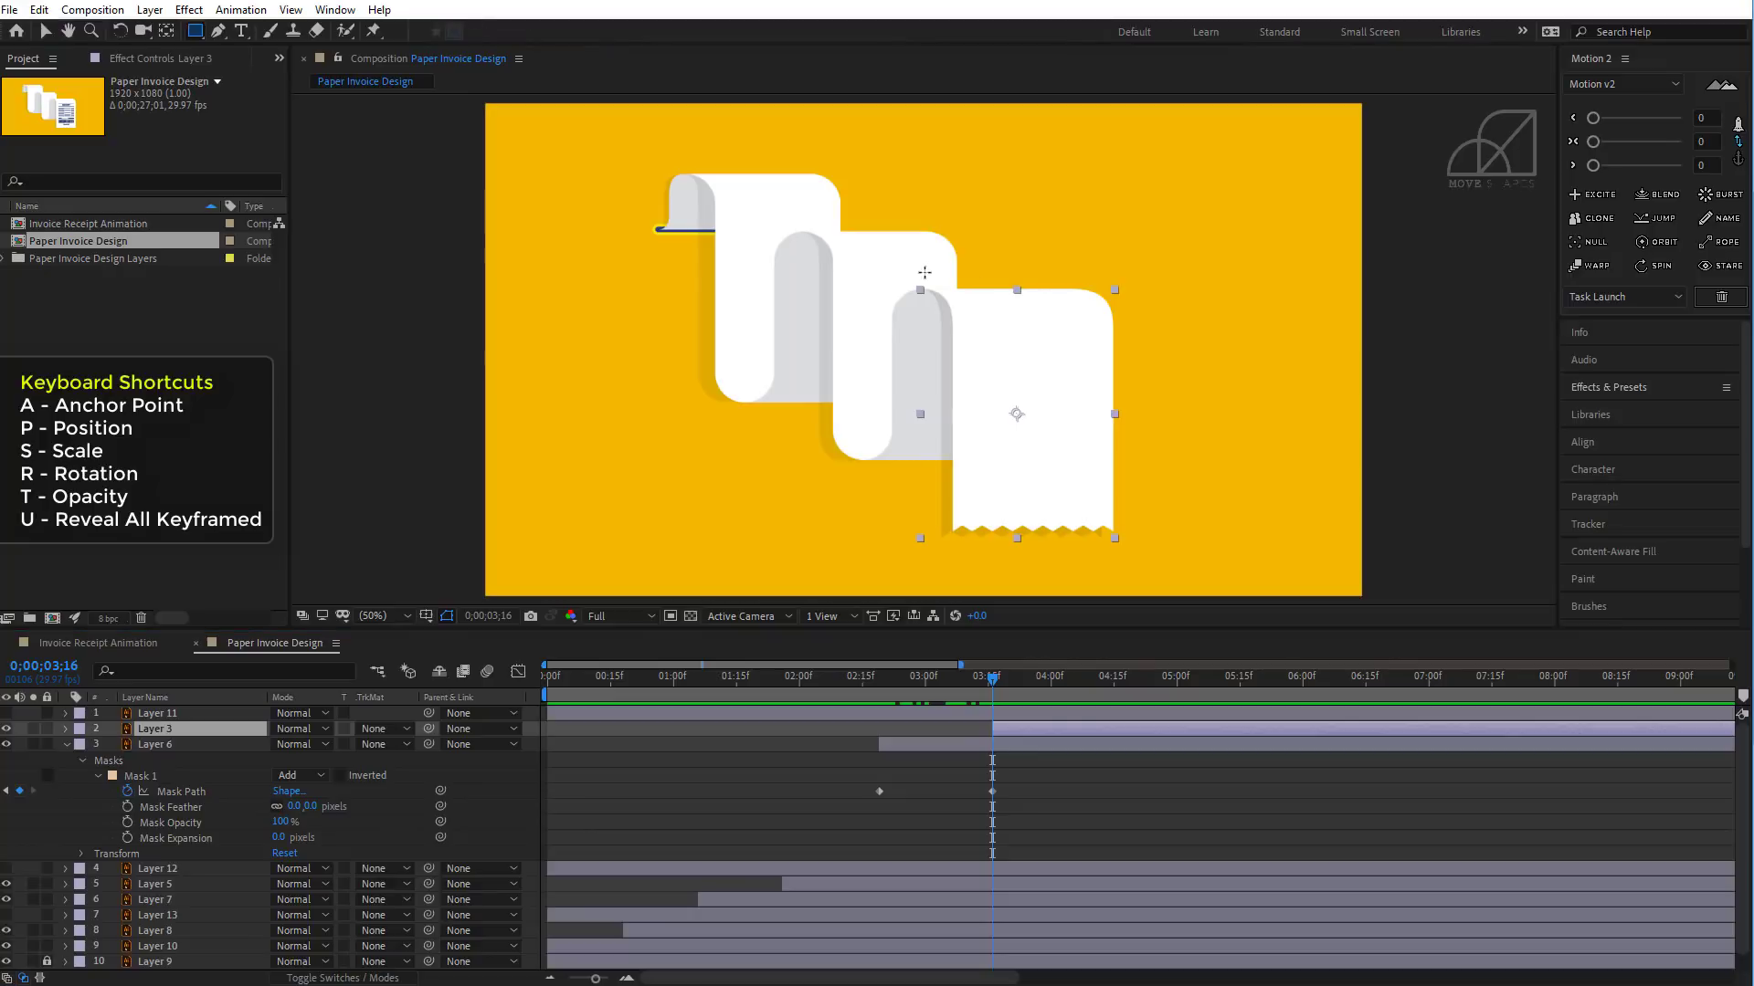
left_click_drag(906, 279, 1127, 541)
left_click(97, 761)
left_click_drag(994, 687, 1105, 685)
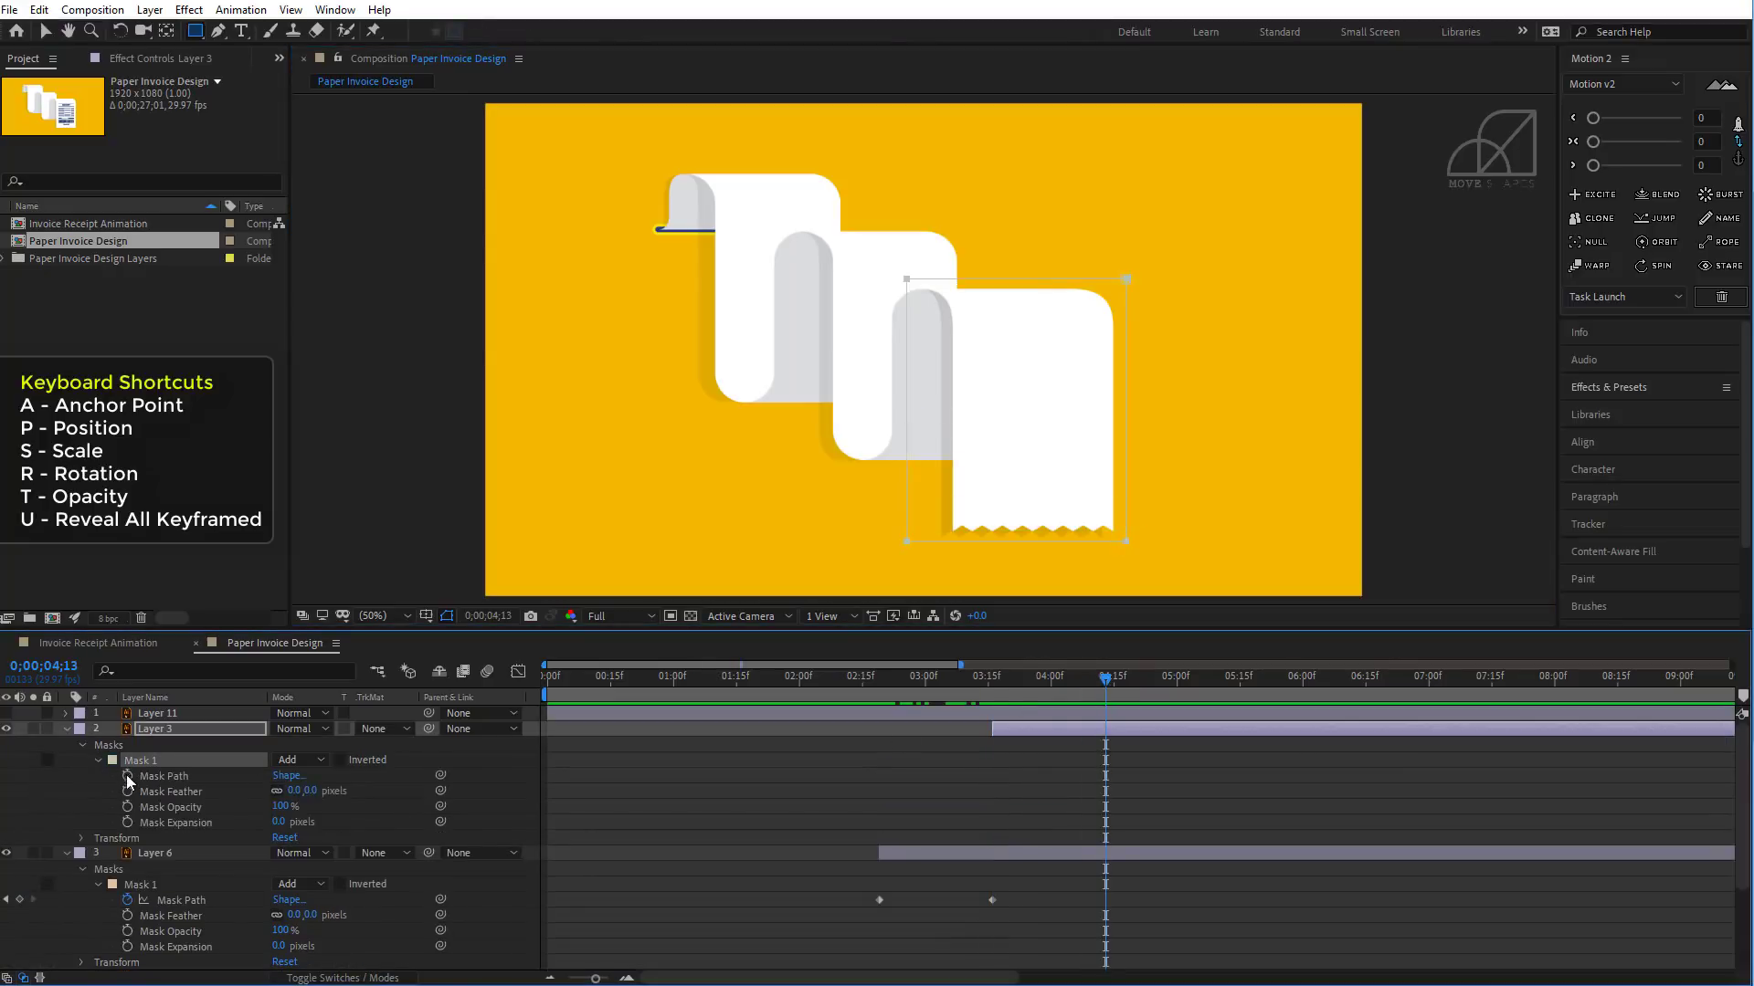
left_click(128, 778)
key("j")
left_click(21, 775)
- Raise the two lower points of Layer 3's mask above the paper at 0;00;03;16 and scrub through the reveal
left_click_drag(847, 517, 1285, 548)
key("shift+Up")
key("shift+Up")
key("shift+Up")
key("shift+Up")
key("shift+Up")
key("shift+Up")
key("shift+Up")
key("shift+Up")
key("shift+Up")
key("shift+Up")
key("shift+Up")
key("shift+Up")
key("shift+Up")
key("shift+Up")
key("shift+Up")
key("shift+Up")
key("shift+Up")
key("shift+Up")
key("shift+Up")
key("shift+Up")
left_click(1056, 749)
left_click_drag(989, 687, 1118, 699)
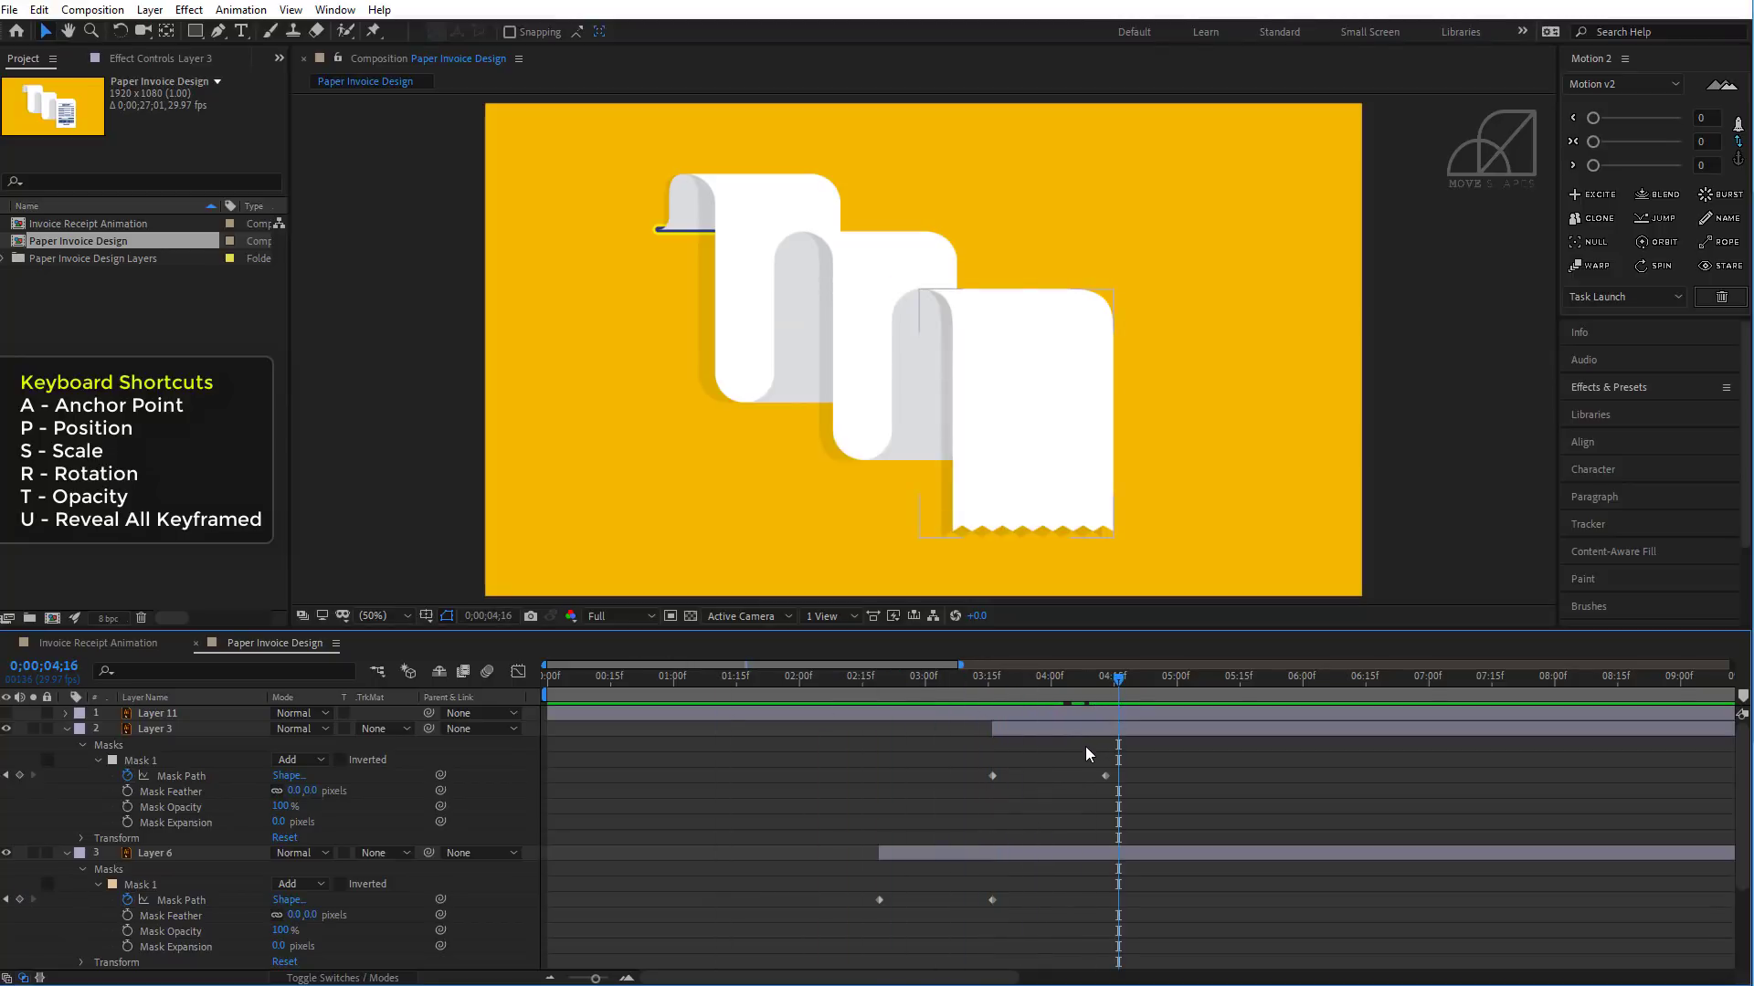
- Show only the layers' keyframed properties, select the Mask Path keyframes of Layers 3, 6, 5 and 7, and preview the animation
key("u")
left_click_drag(1131, 744, 656, 950)
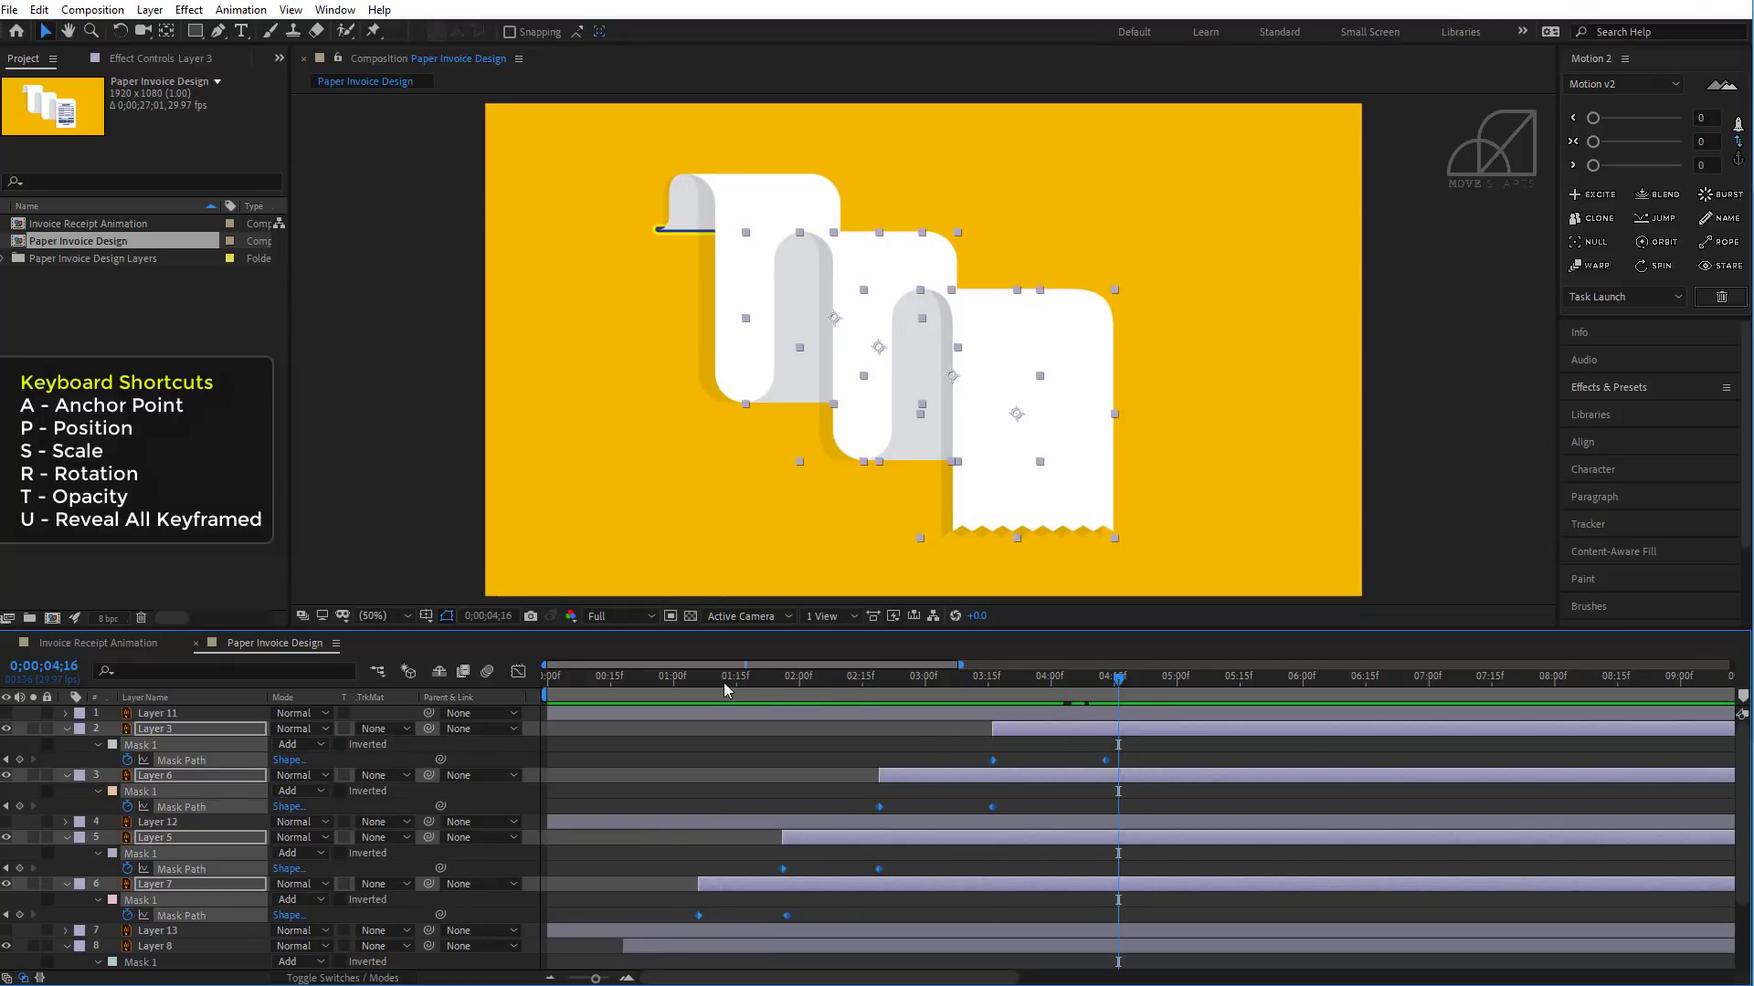
left_click(696, 674)
key("space")
left_click(958, 751)
- Move Layer 10's second Mask Path keyframe to 0;00;00;11
left_click_drag(581, 696, 592, 696)
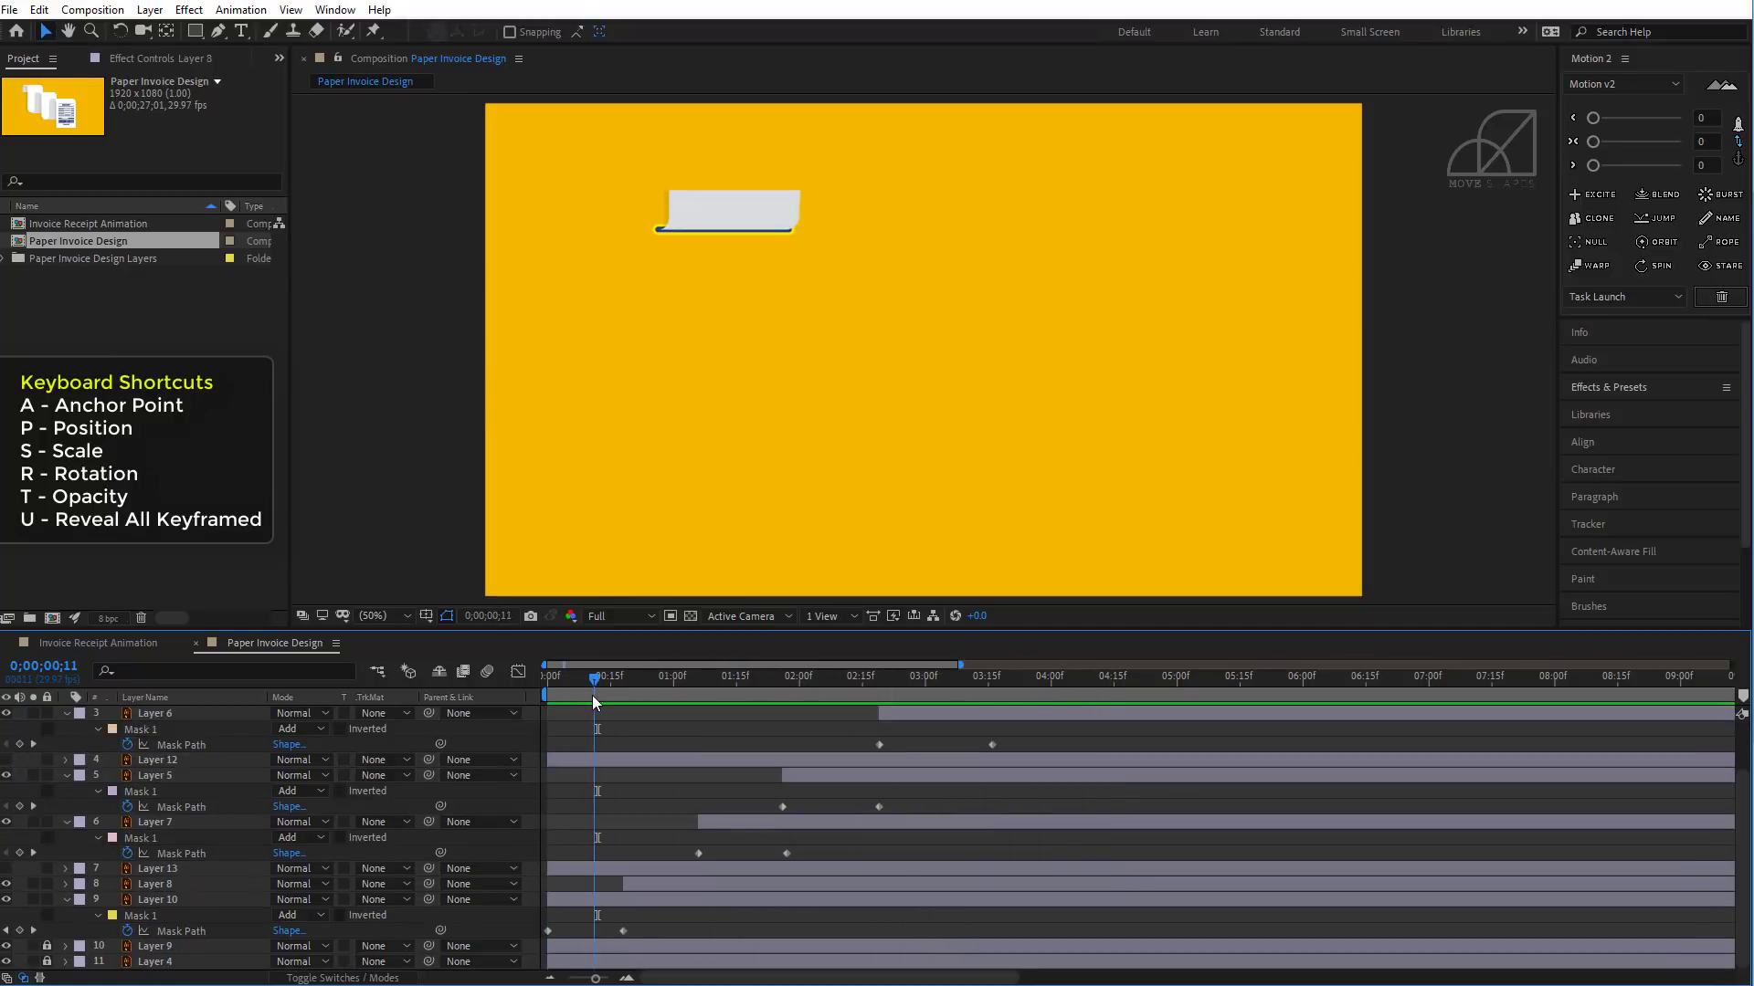
left_click_drag(623, 930, 596, 930)
- Shift Layer 8 with its keyframes earlier to start around 0;00;00;11 and move its last Mask Path keyframe earlier
left_click(639, 883)
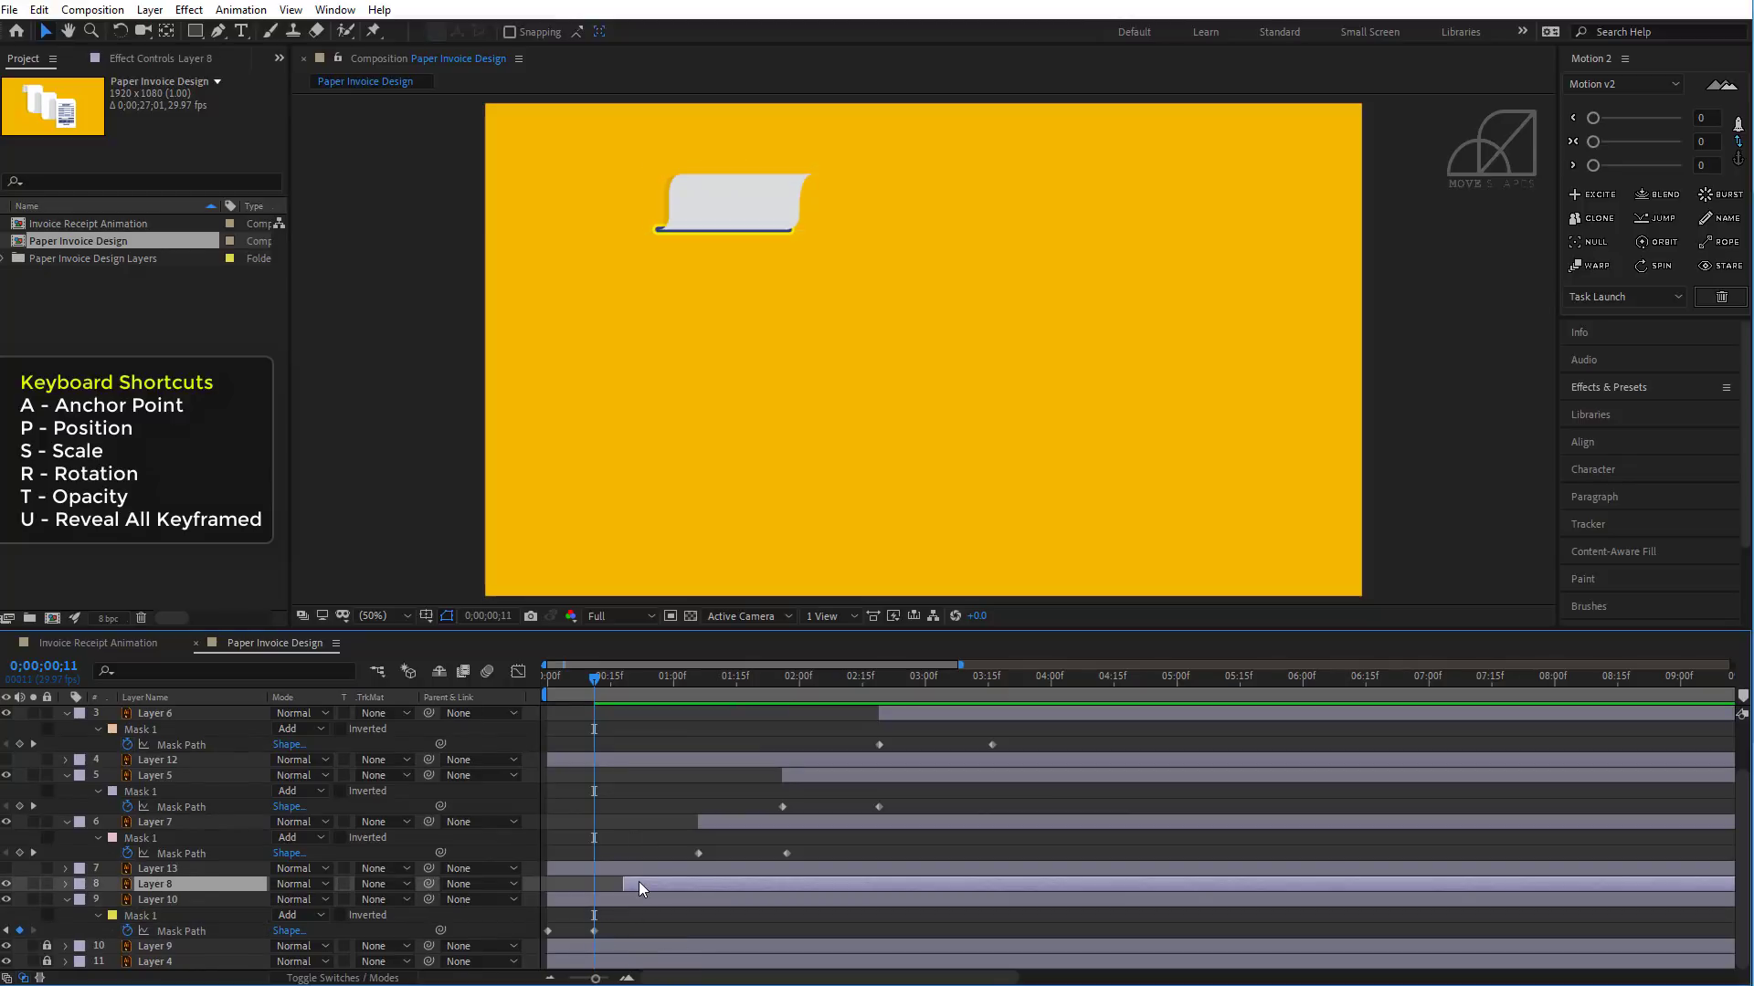
key("u")
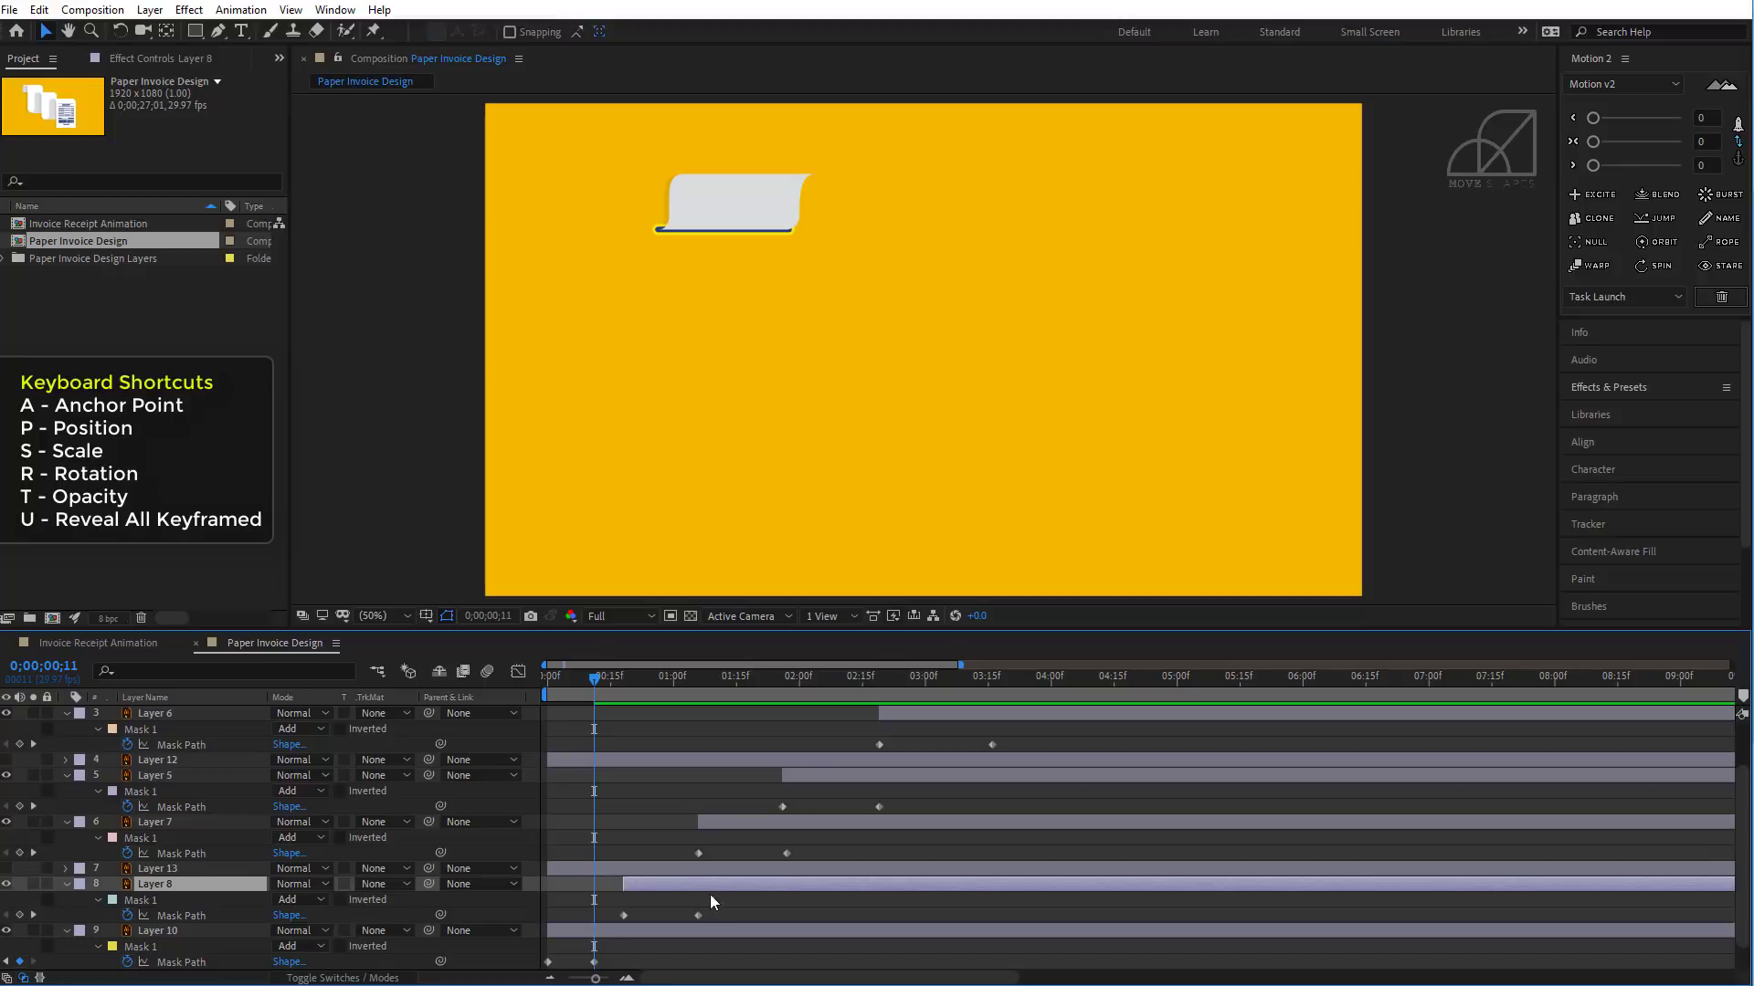
left_click_drag(670, 879, 644, 882)
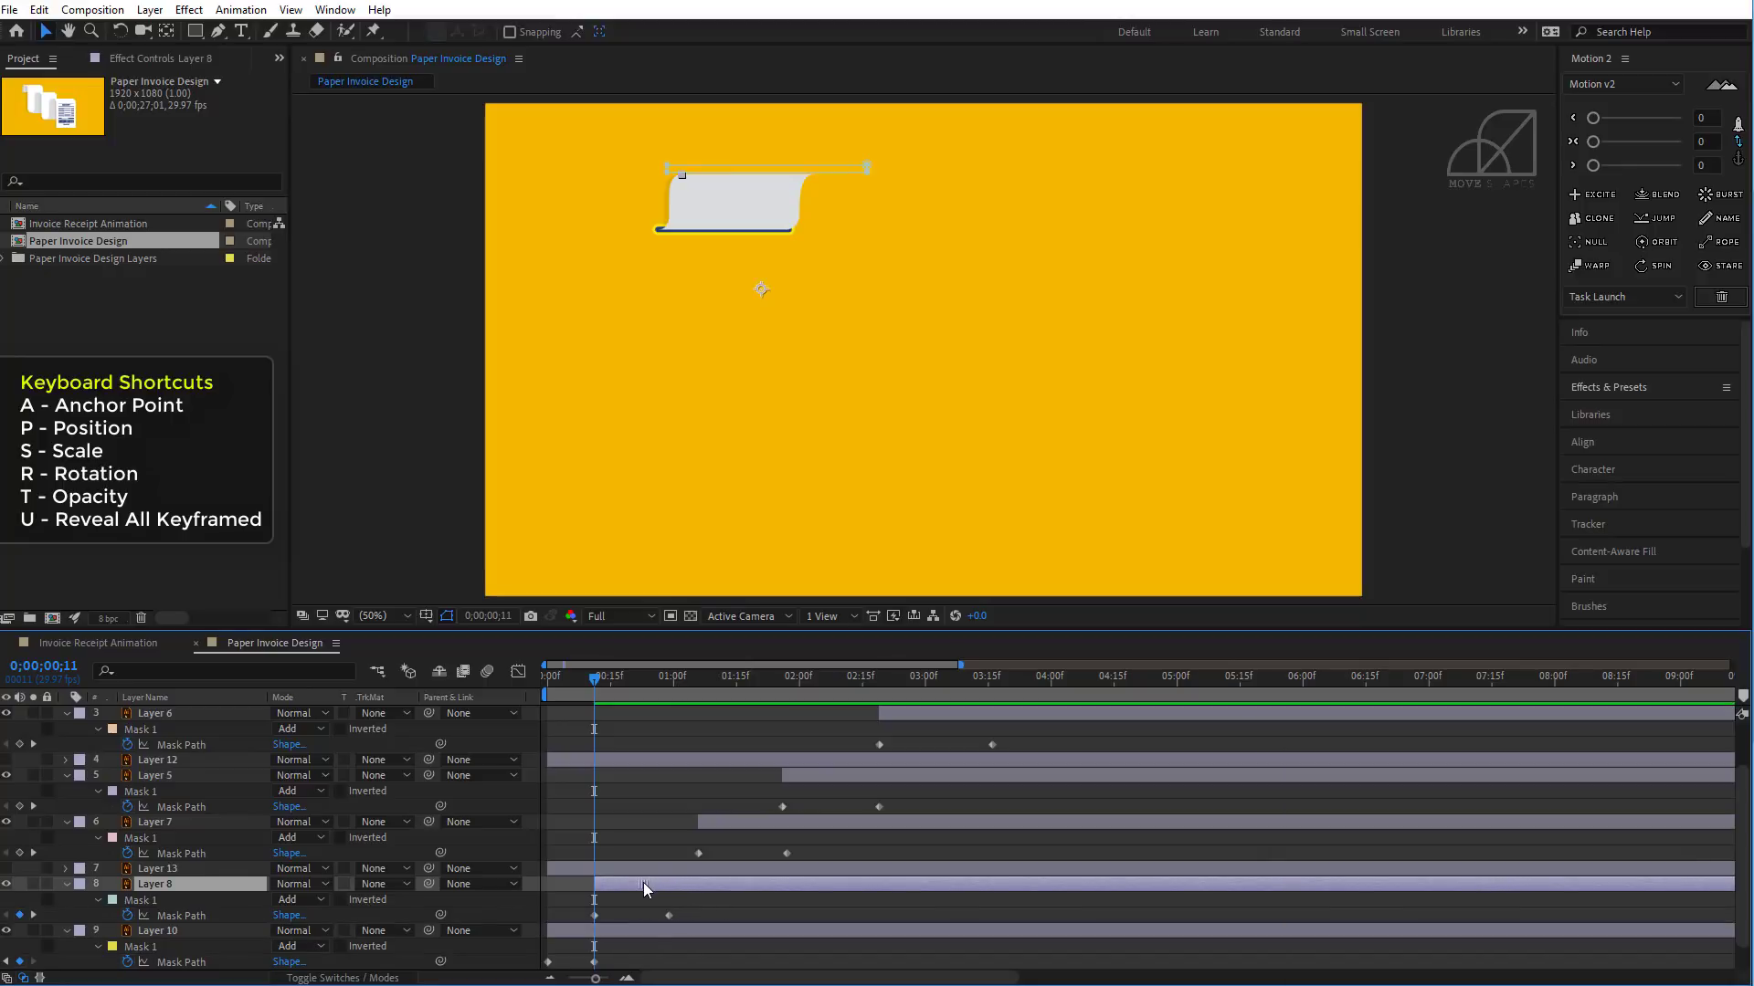
left_click(659, 918)
left_click_drag(667, 916, 626, 886)
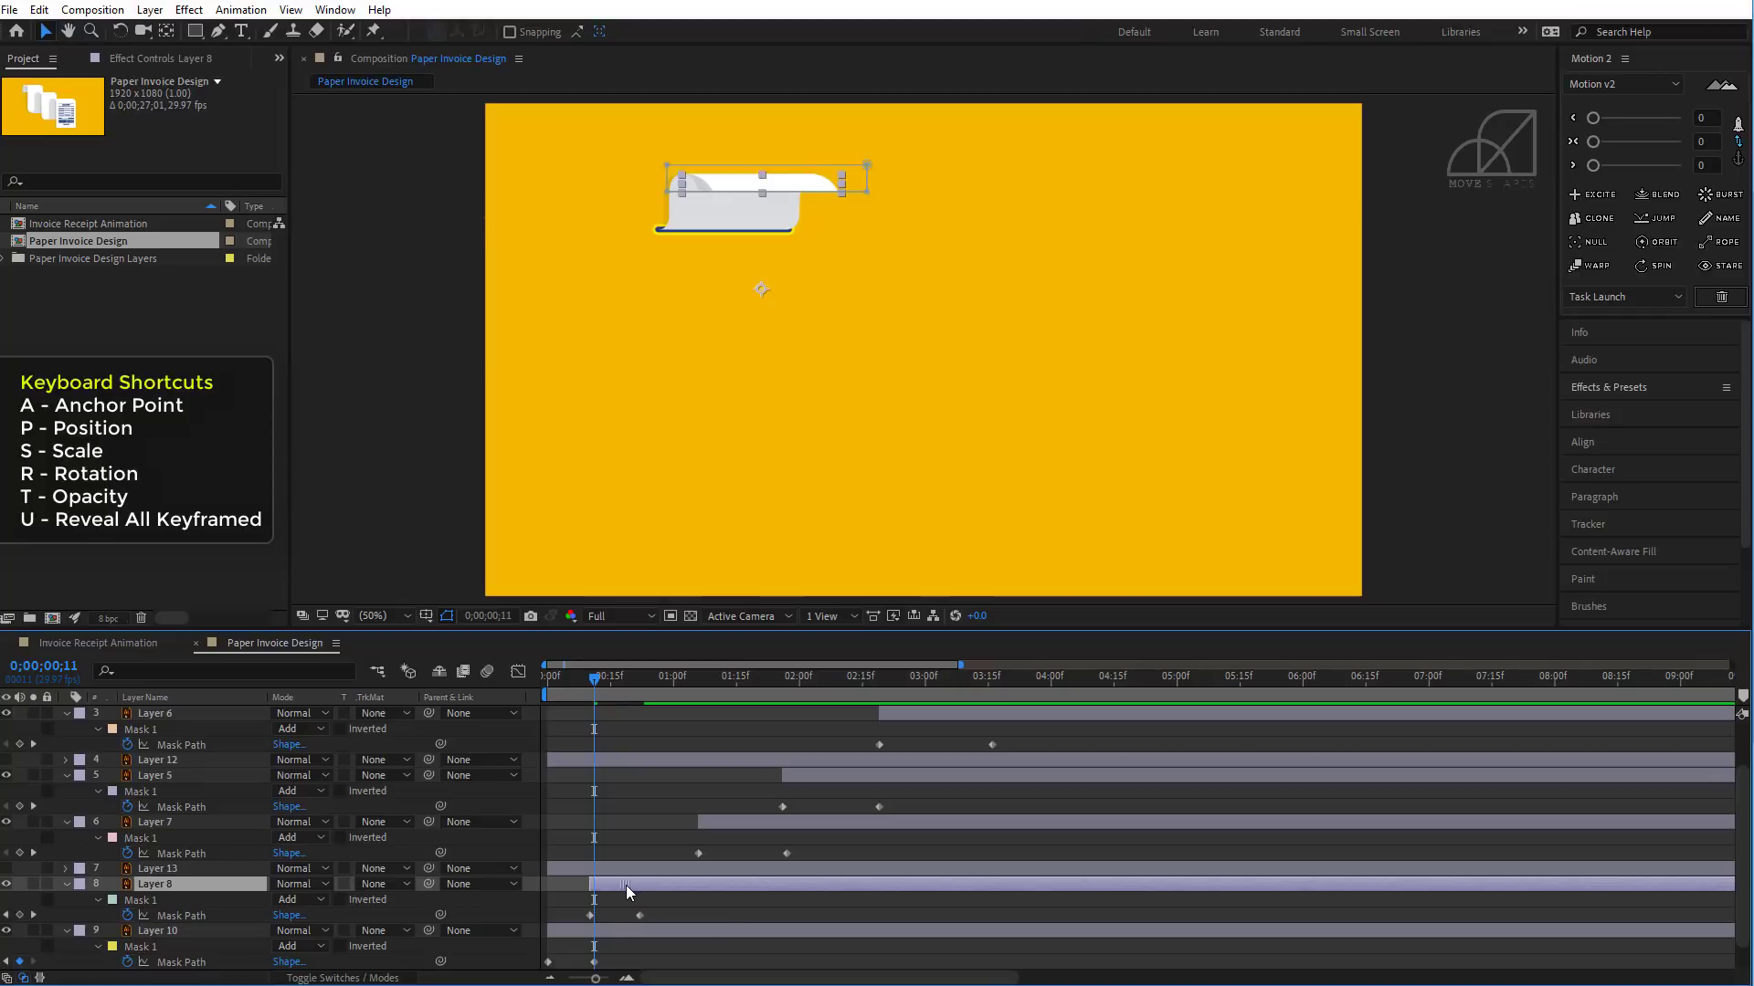
- Shift Layers 7, 5 and 6 earlier with their keyframes so each starts as the preceding fold's reveal ends
left_click_drag(729, 822, 696, 857)
left_click_drag(824, 775, 748, 806)
left_click_drag(912, 712, 802, 753)
- Shift Layer 3 earlier to follow Layer 6, move its second Mask Path keyframe to about 0;00;02;16 and preview from the start
scroll(914, 740, "up", 2)
left_click_drag(1039, 724, 837, 756)
left_click_drag(912, 760, 865, 760)
left_click_drag(769, 676, 382, 826)
key("space")
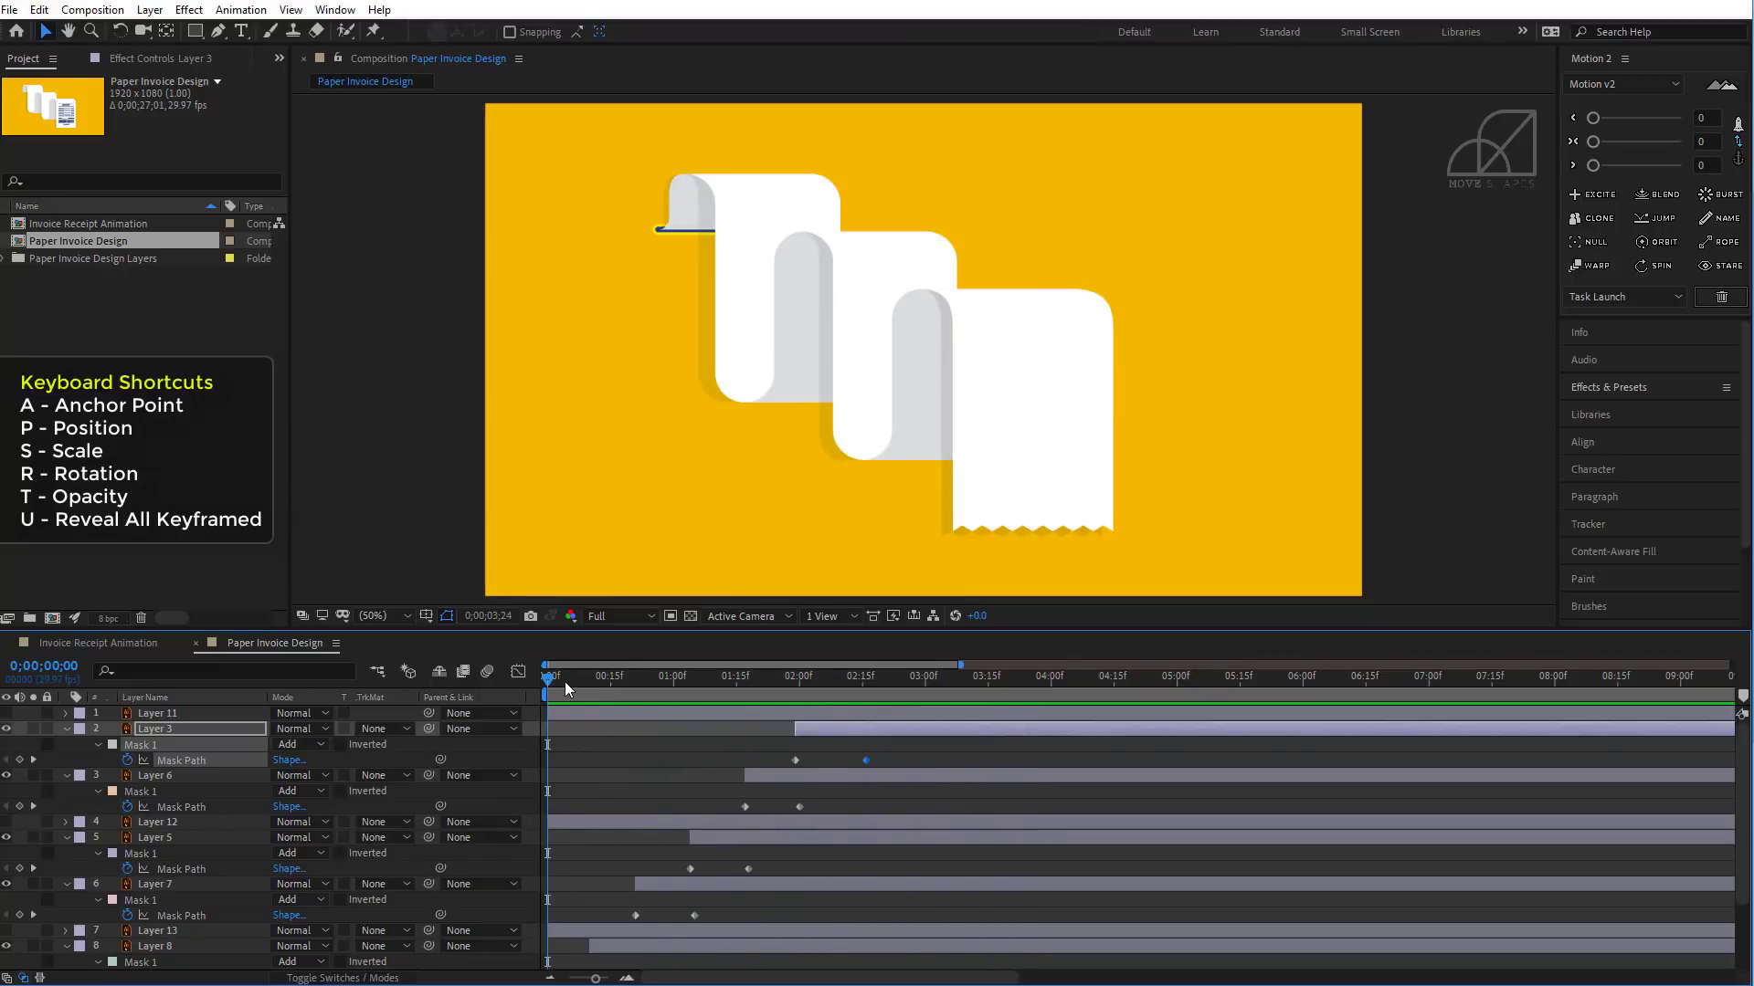
- Apply Easy Ease to all the layers' Mask Path keyframes and preview the animation
left_click_drag(562, 682, 634, 703)
left_click_drag(900, 750, 585, 932)
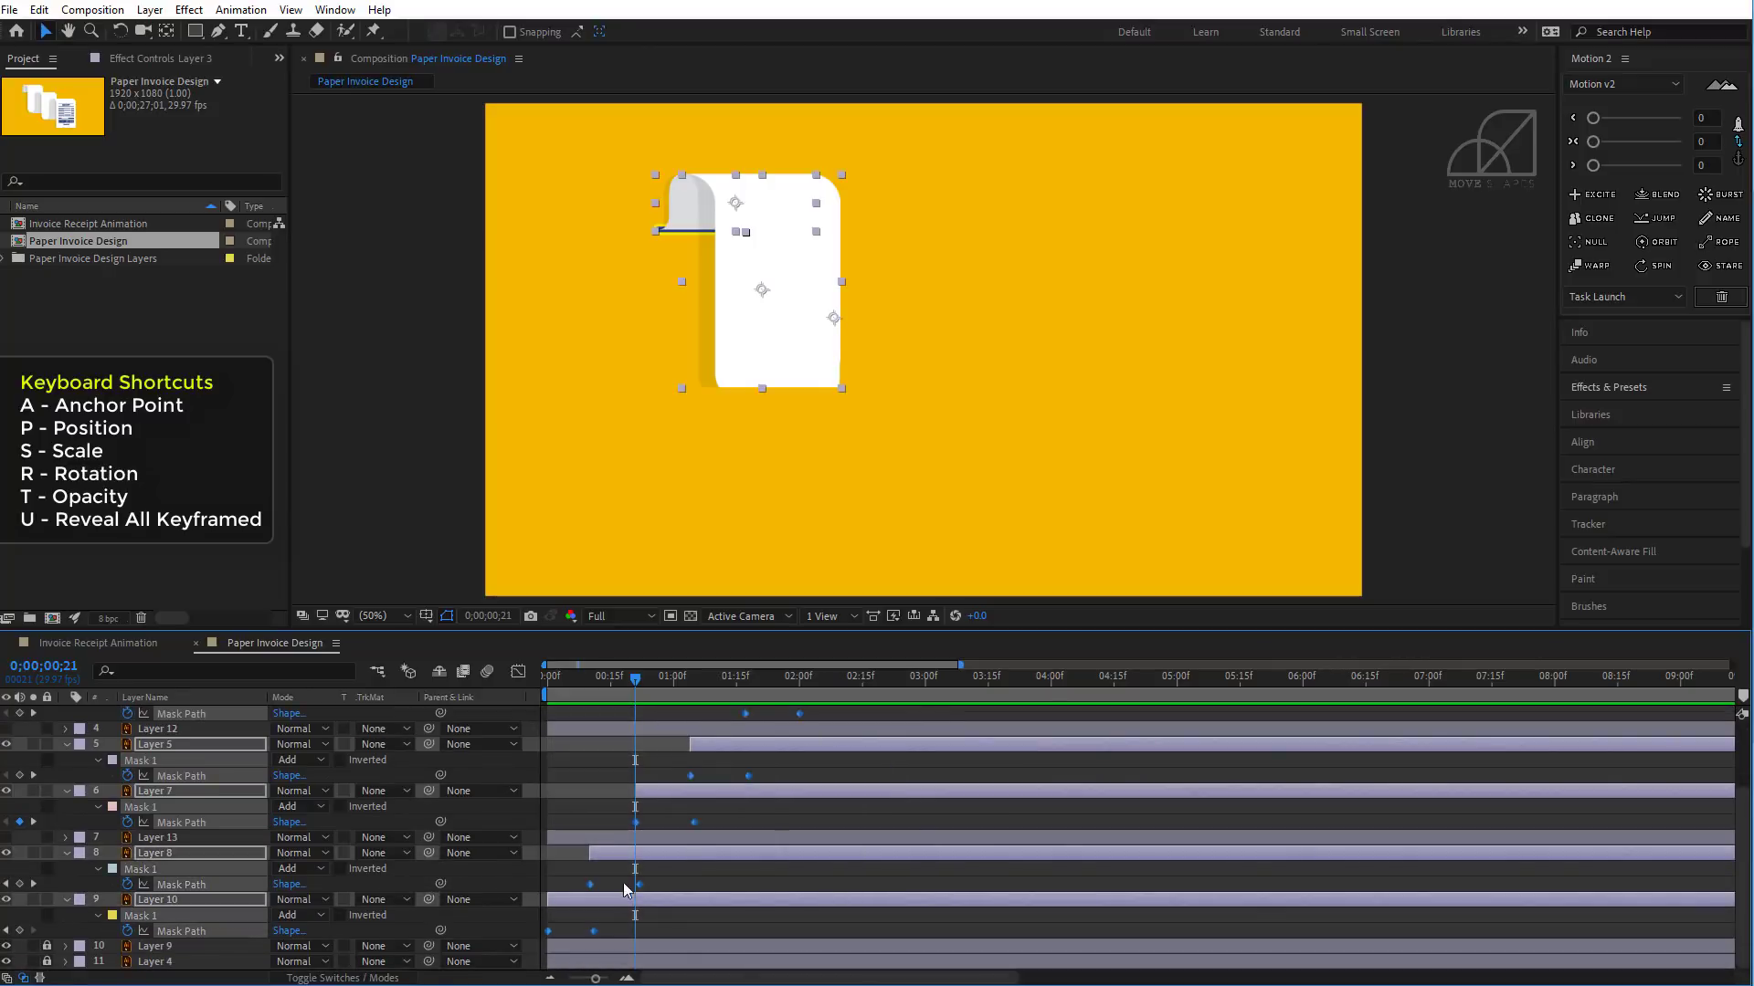
right_click(638, 882)
mouse_move(748, 870)
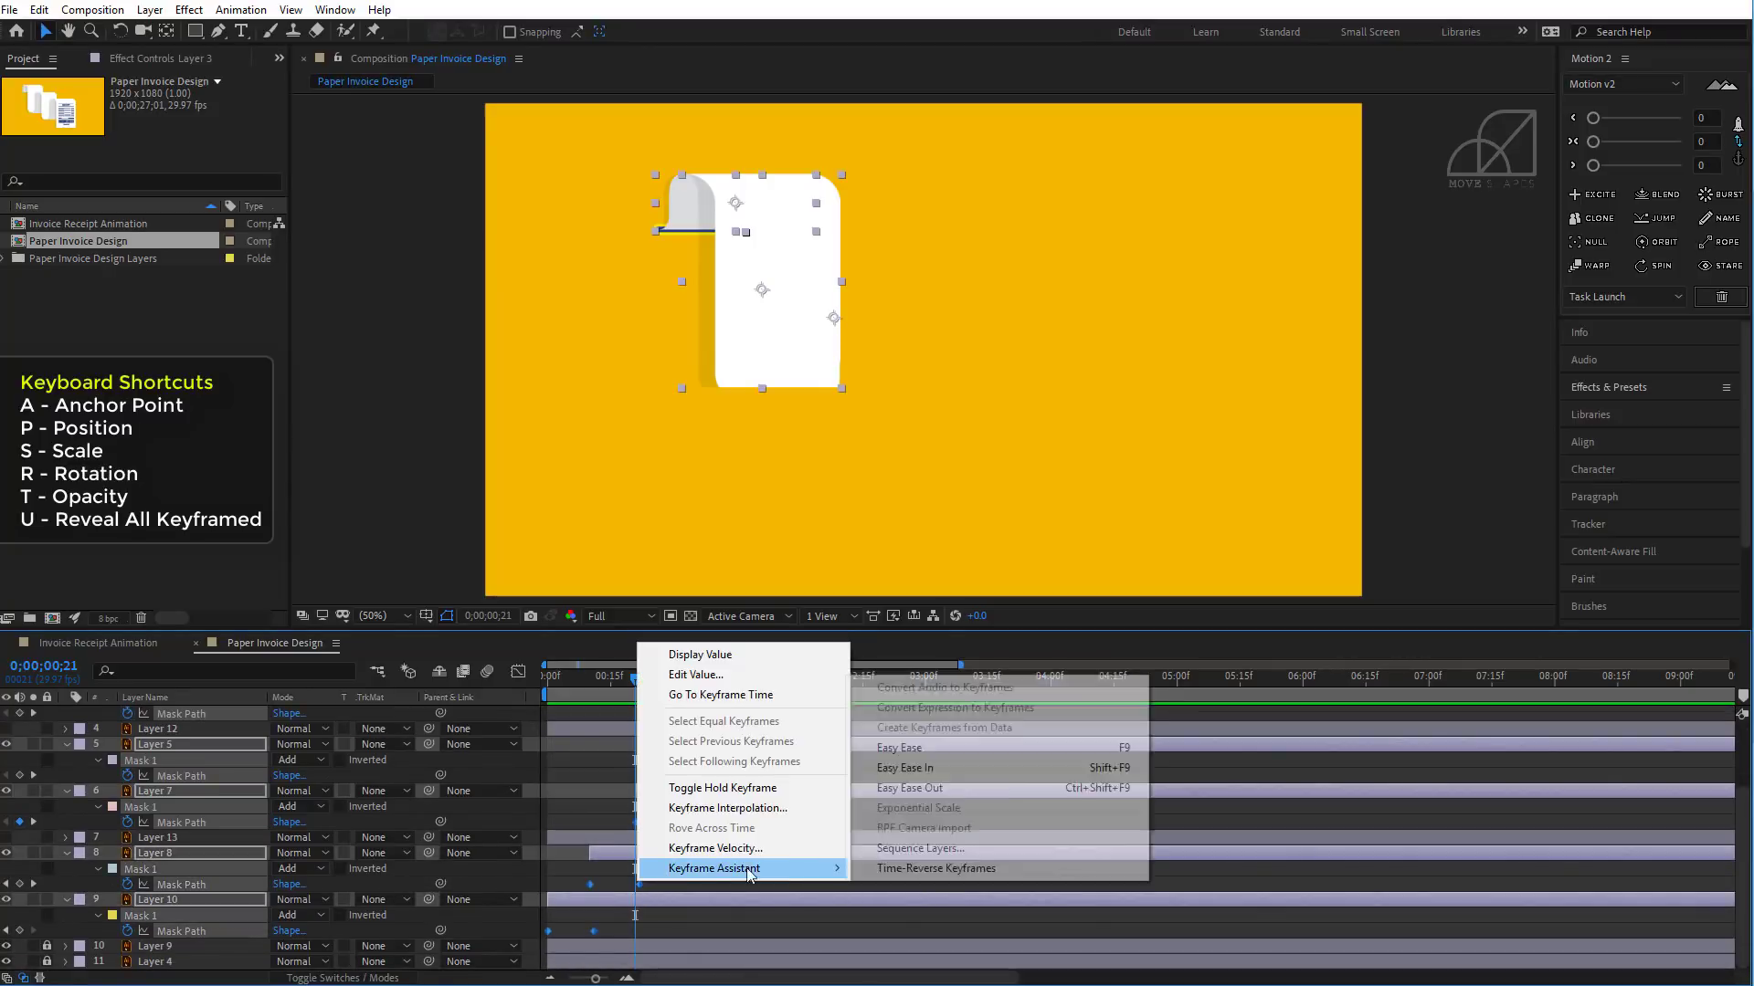
left_click(1072, 773)
key("space")
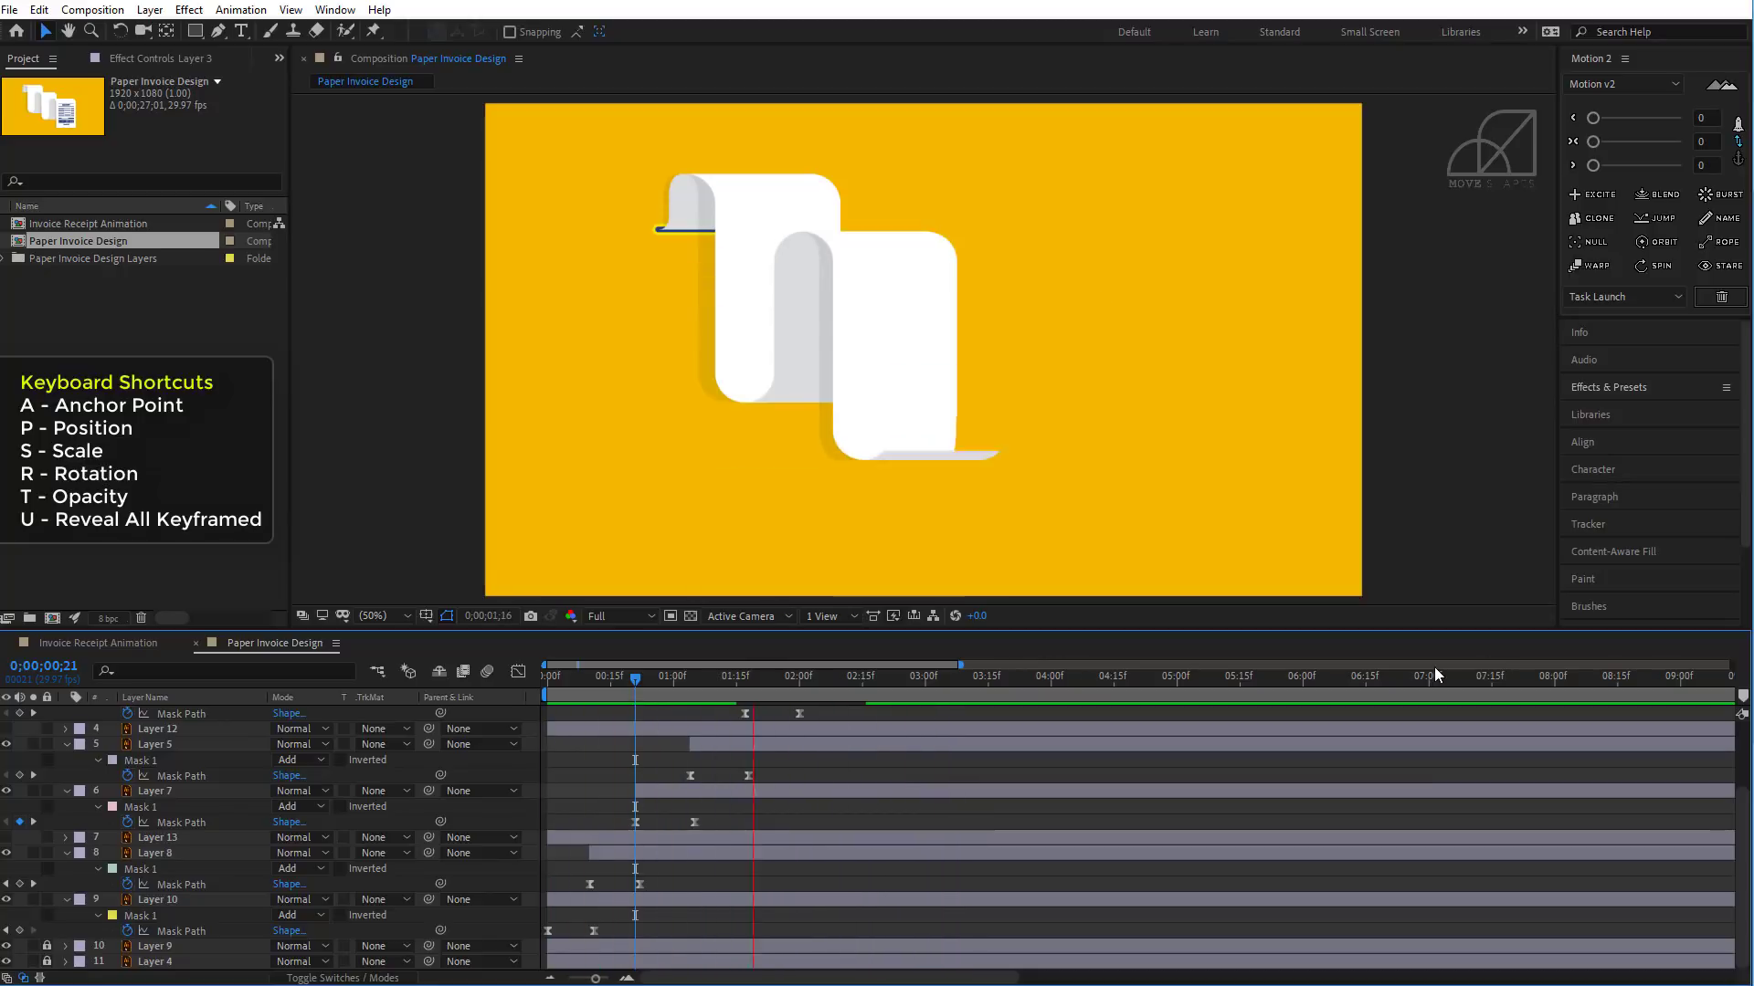
left_click_drag(762, 689, 893, 747)
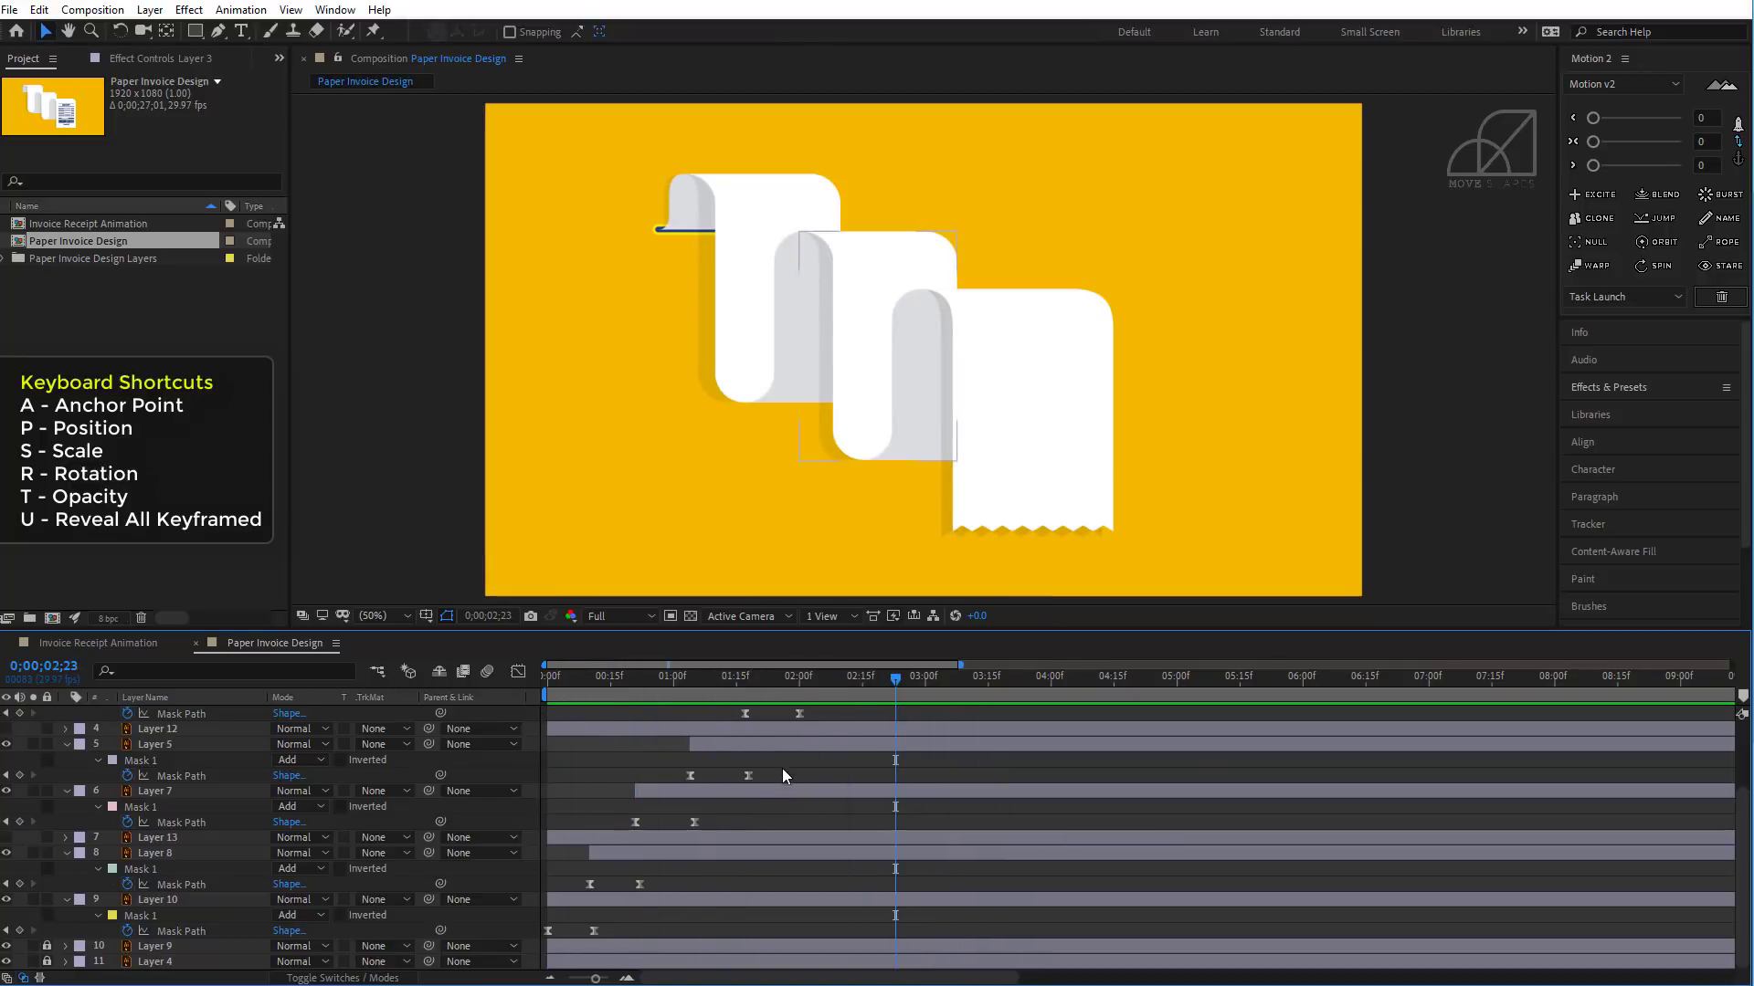
- Collapse the layers' keyframed properties, make Layer 11 visible and lock the fold layers beneath it
key("u")
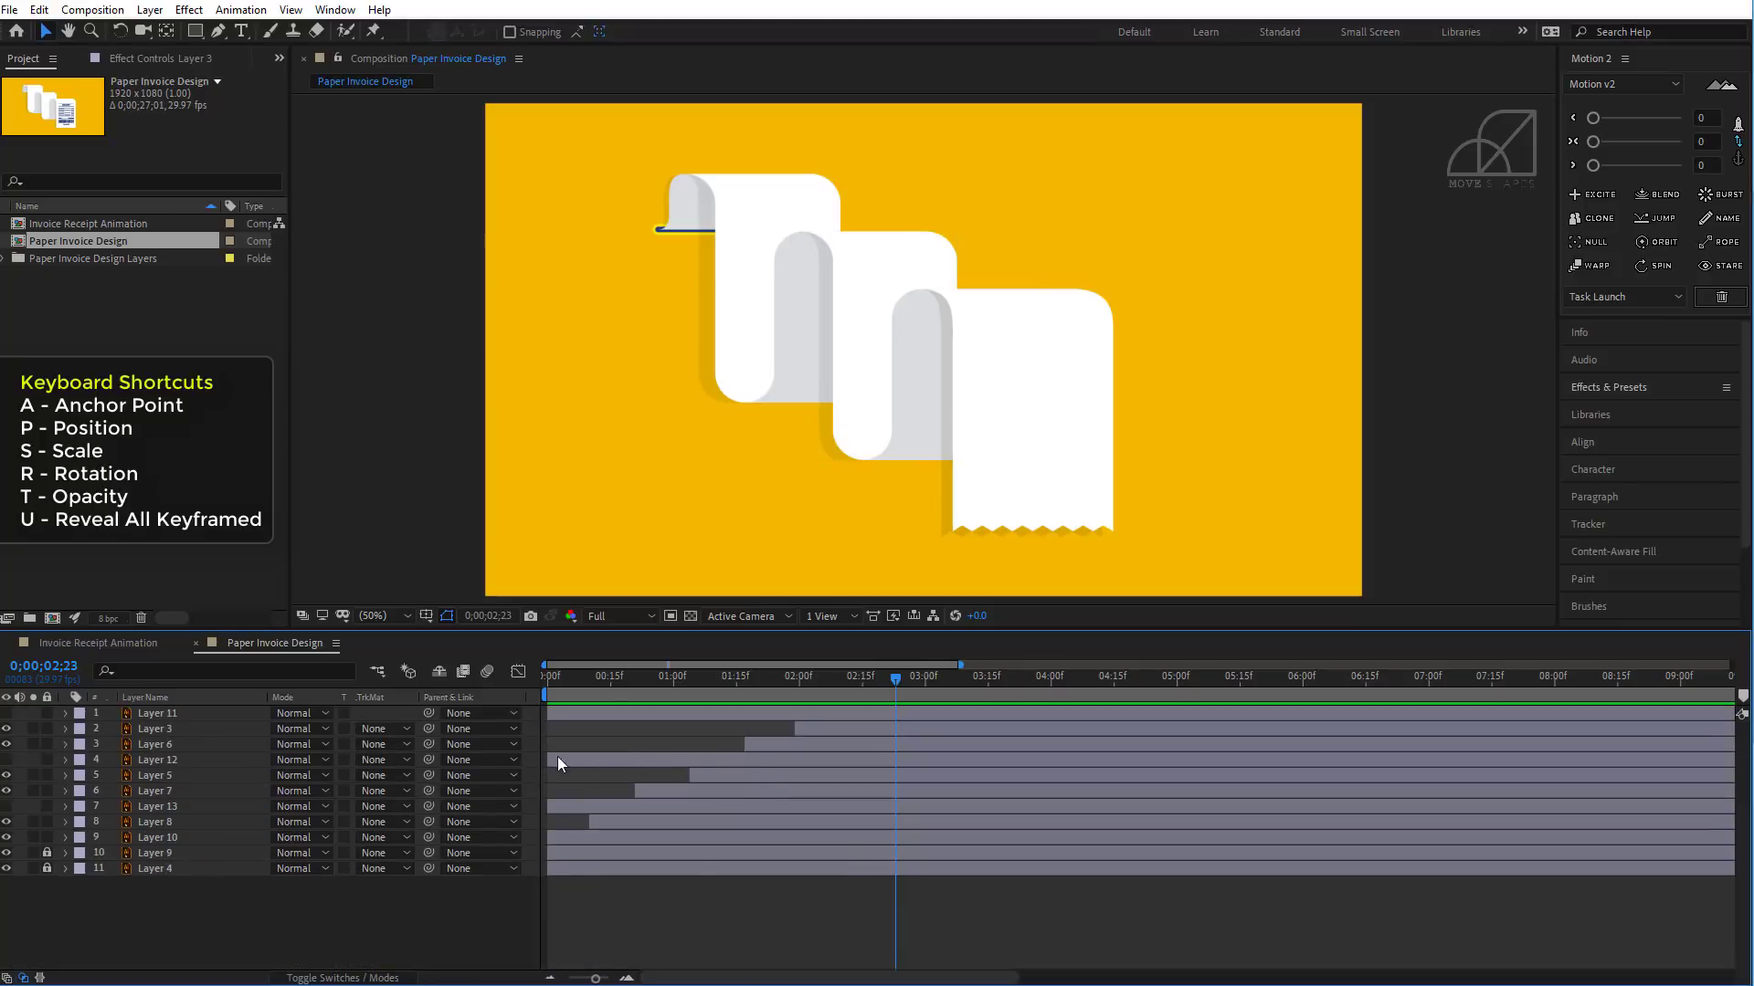
left_click(586, 758)
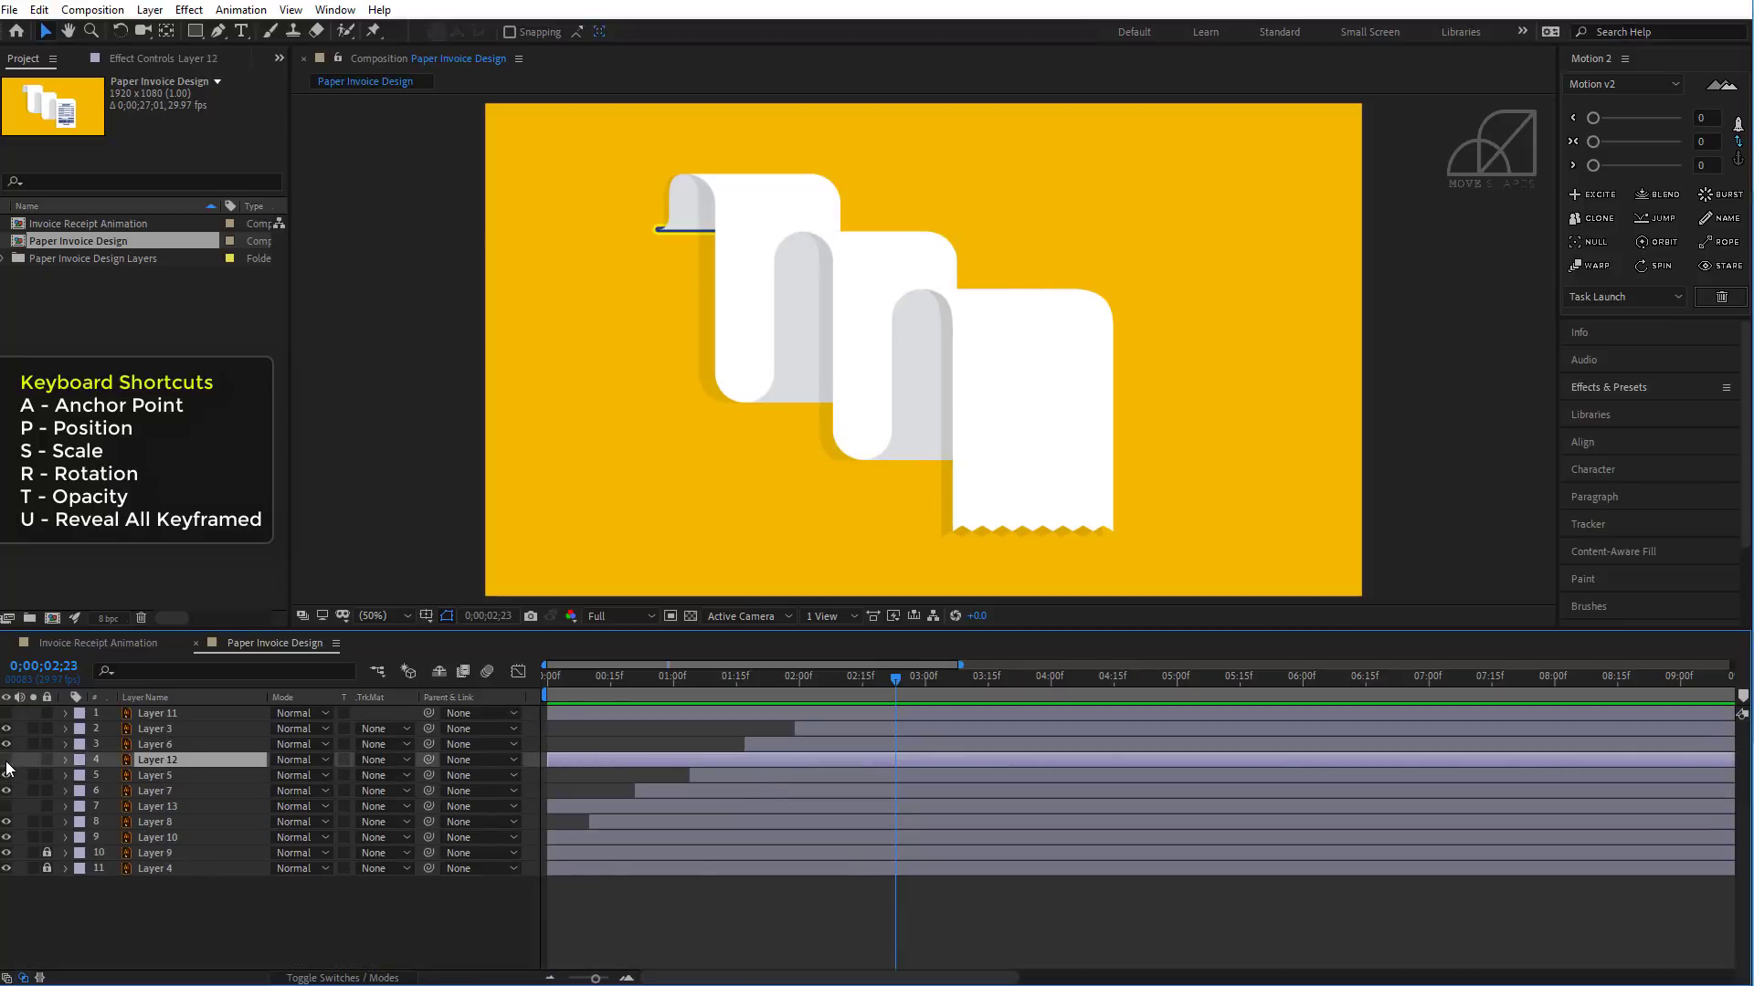
left_click(7, 713)
left_click(145, 713)
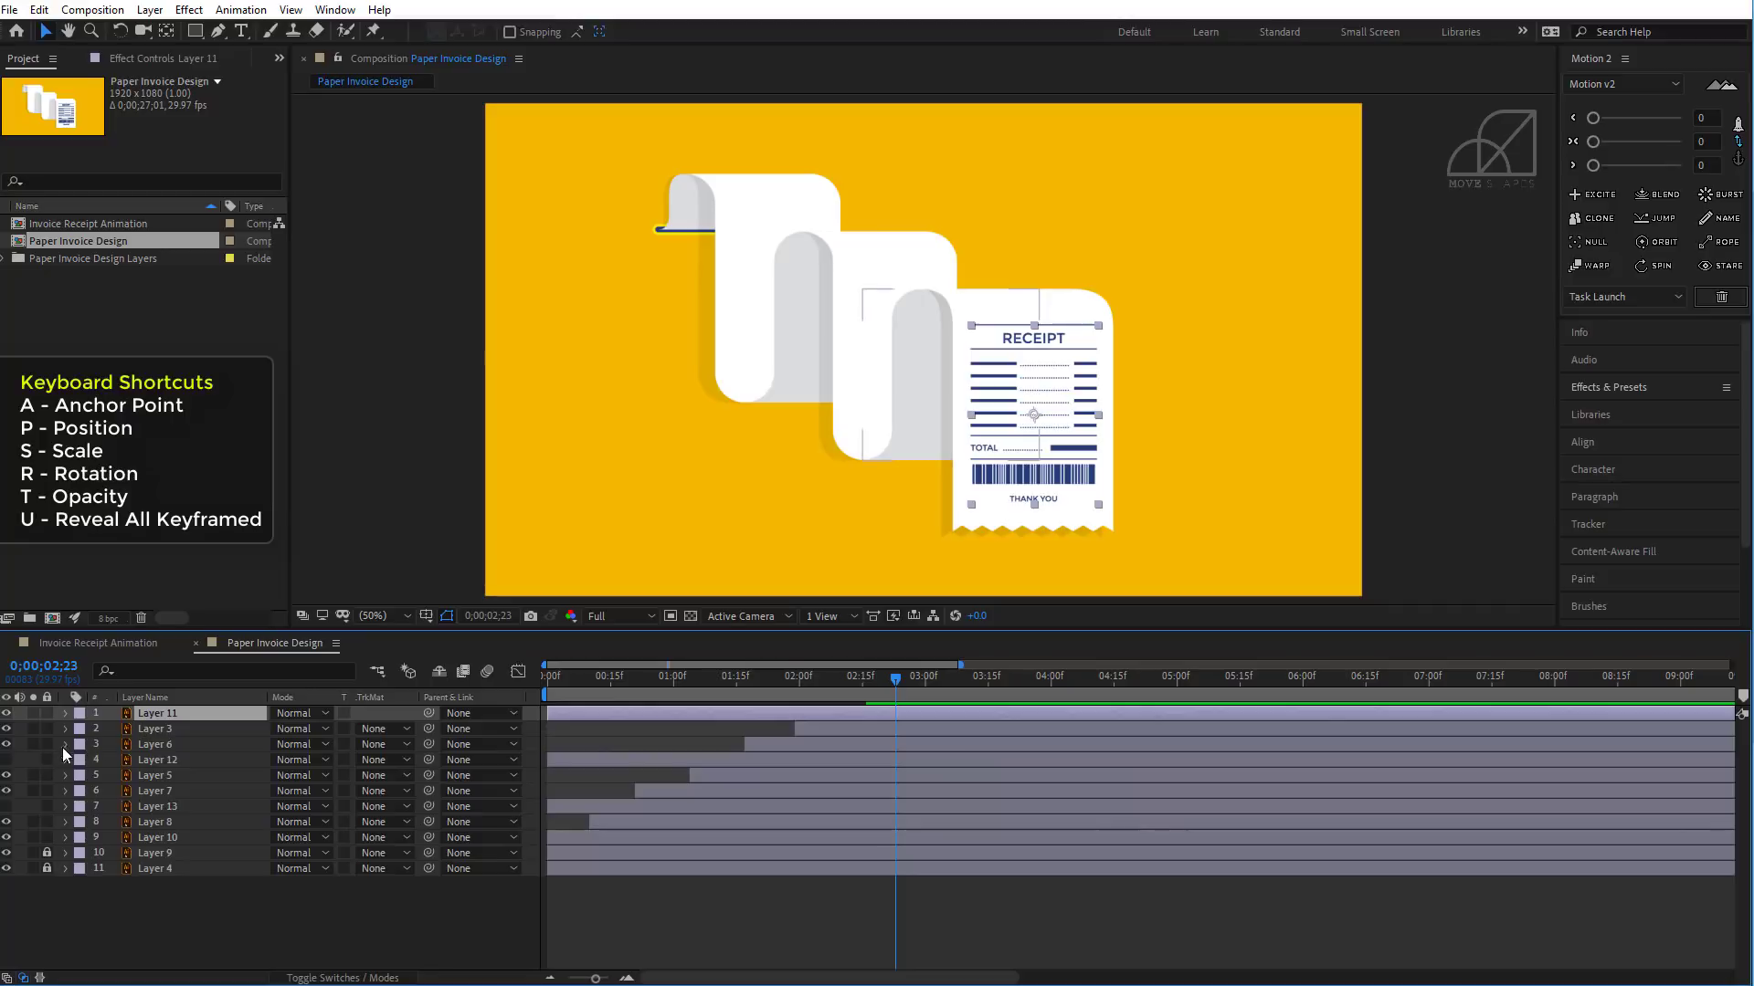
left_click_drag(47, 729, 48, 837)
- Align Layer 11's start with Layer 3 at 0;00;01;29 and show Layer 3's Mask Path keyframes for timing
left_click_drag(617, 713, 795, 696)
left_click(797, 682)
left_click(820, 741)
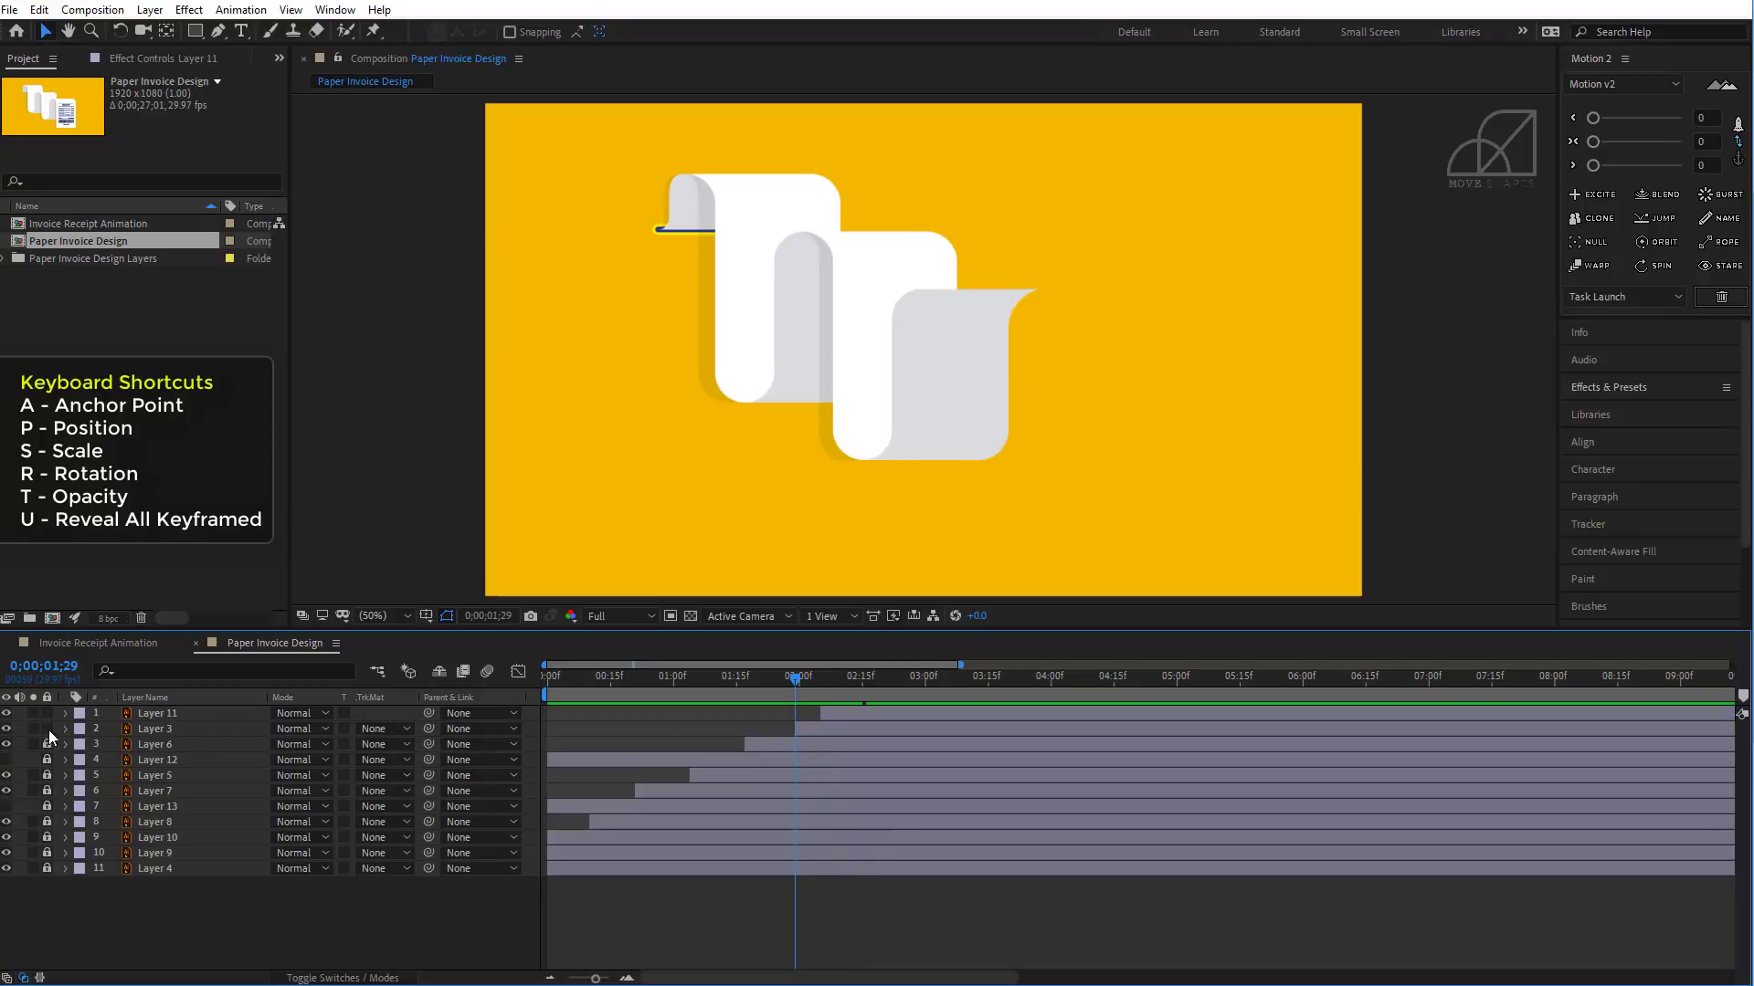
left_click(168, 728)
key("m")
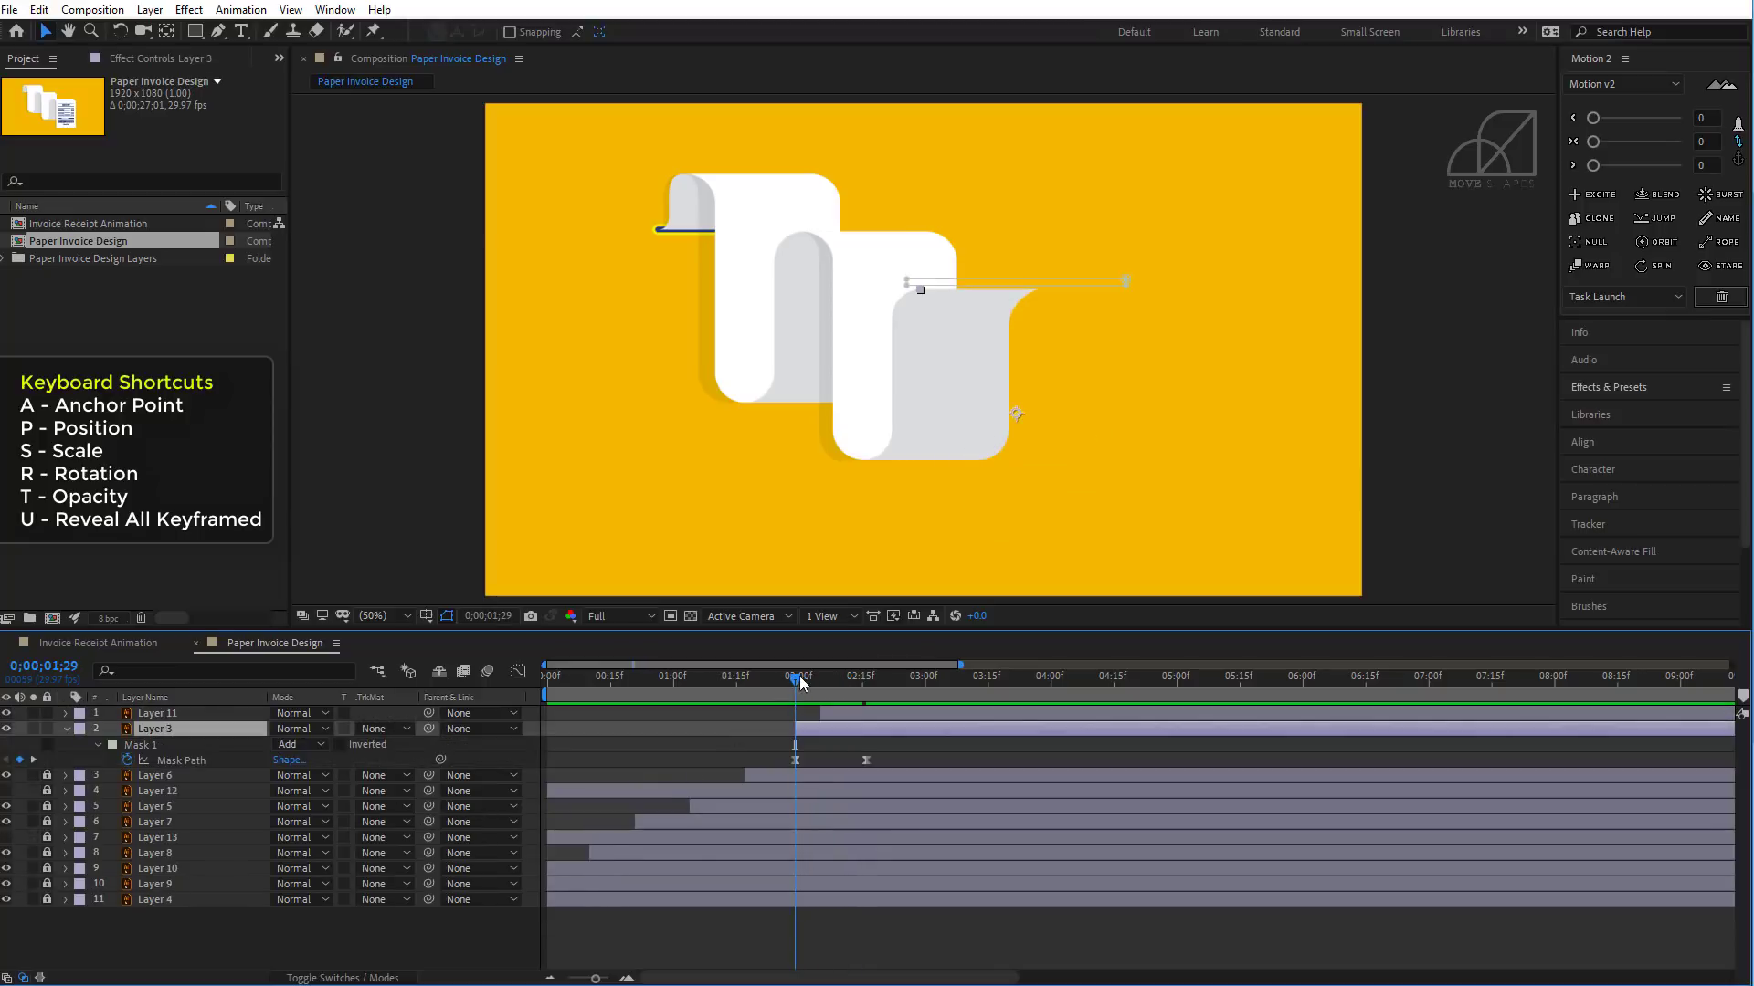
left_click_drag(796, 681, 841, 714)
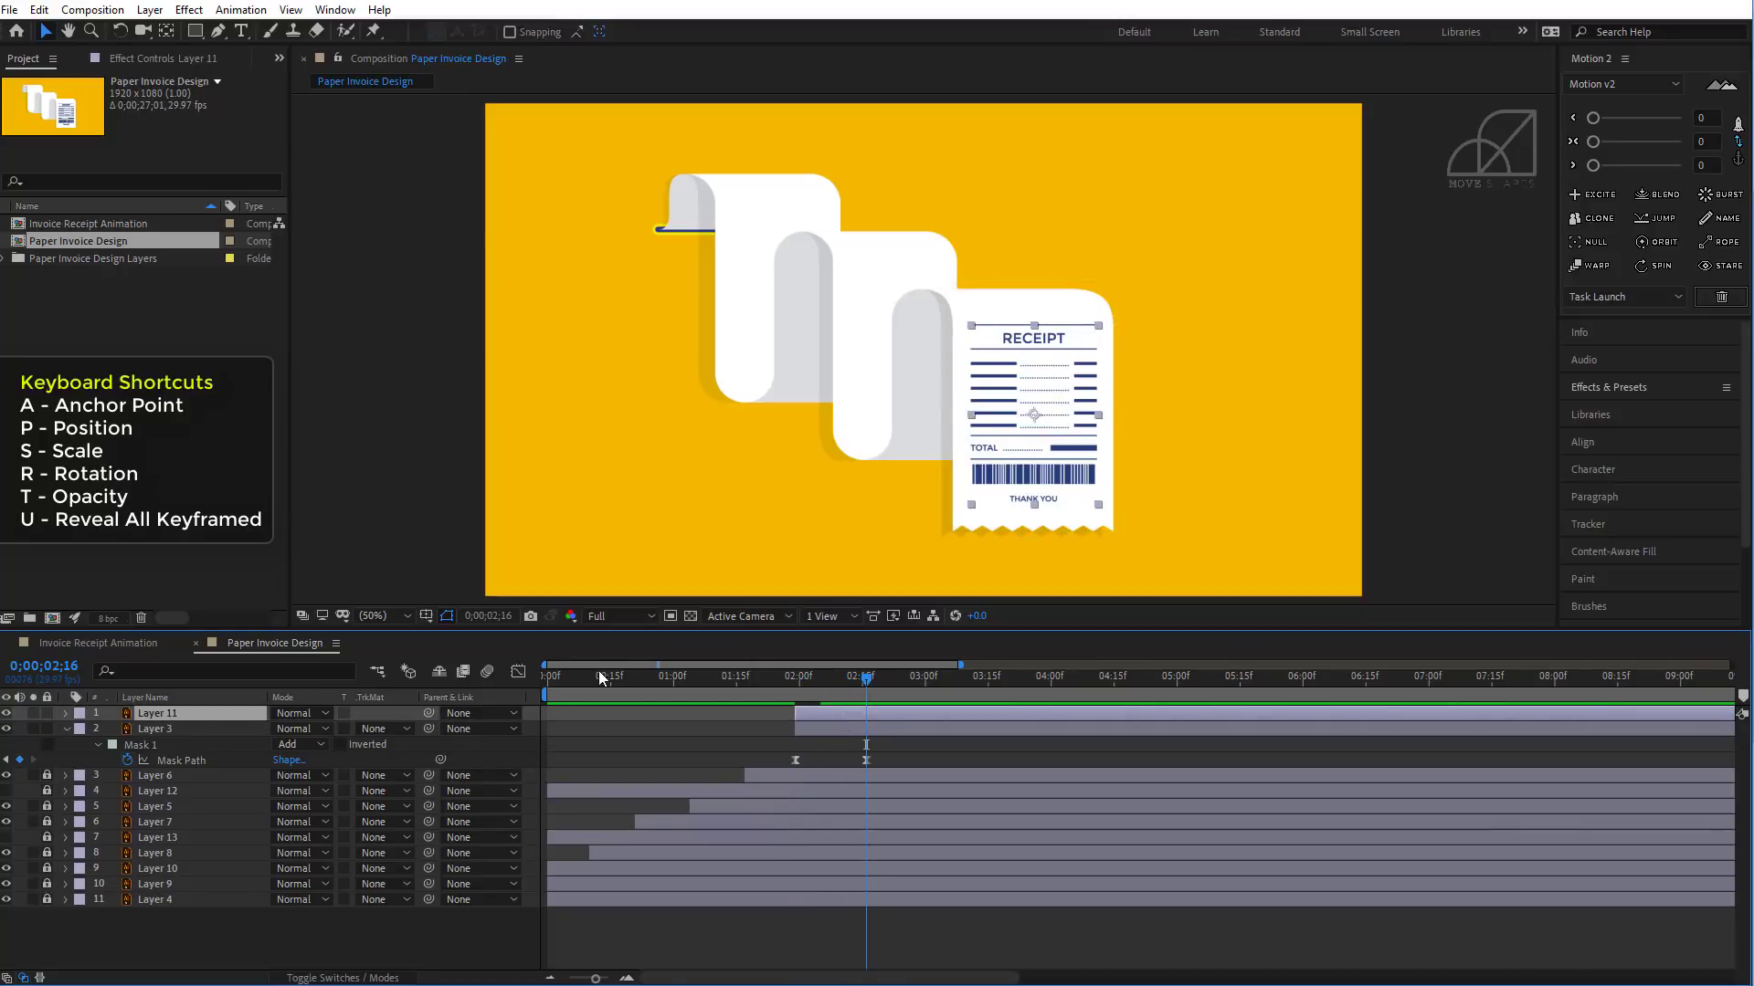
- Keyframe Layer 11's Position at 0;00;02;16 and raise it to 1201.0, 198.4 at 0;00;01;29
left_click(66, 713)
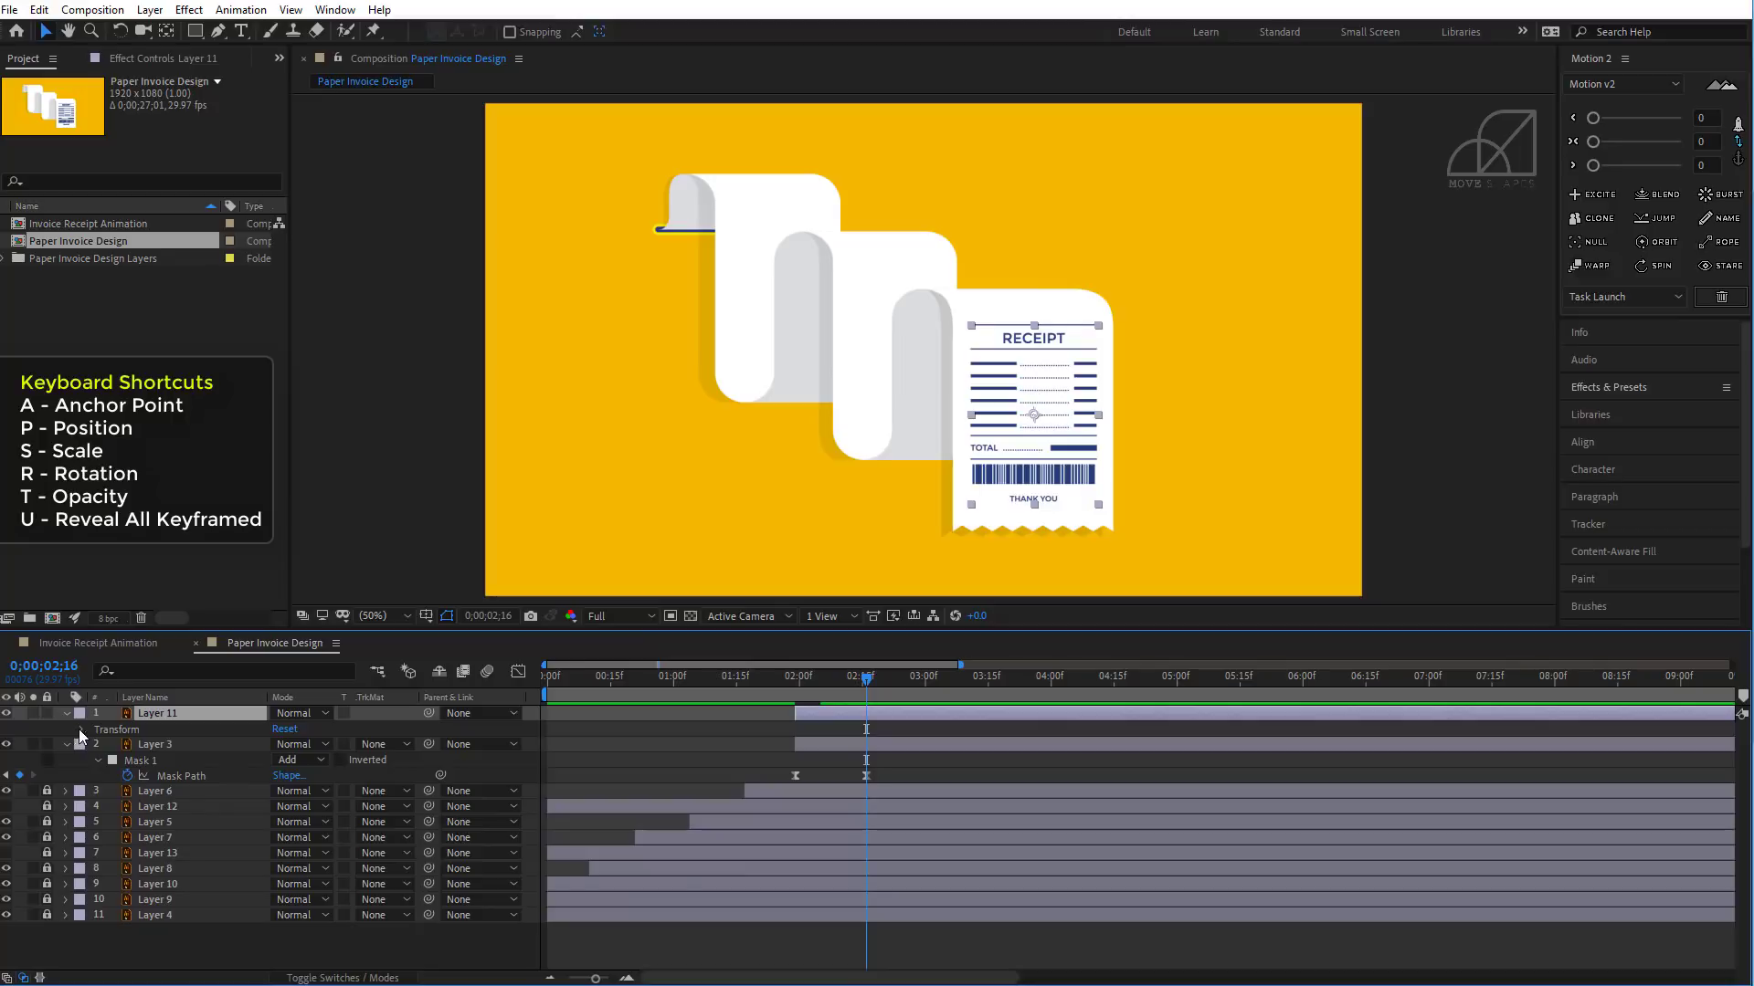
left_click(82, 730)
left_click(112, 761)
left_click_drag(866, 683, 795, 698)
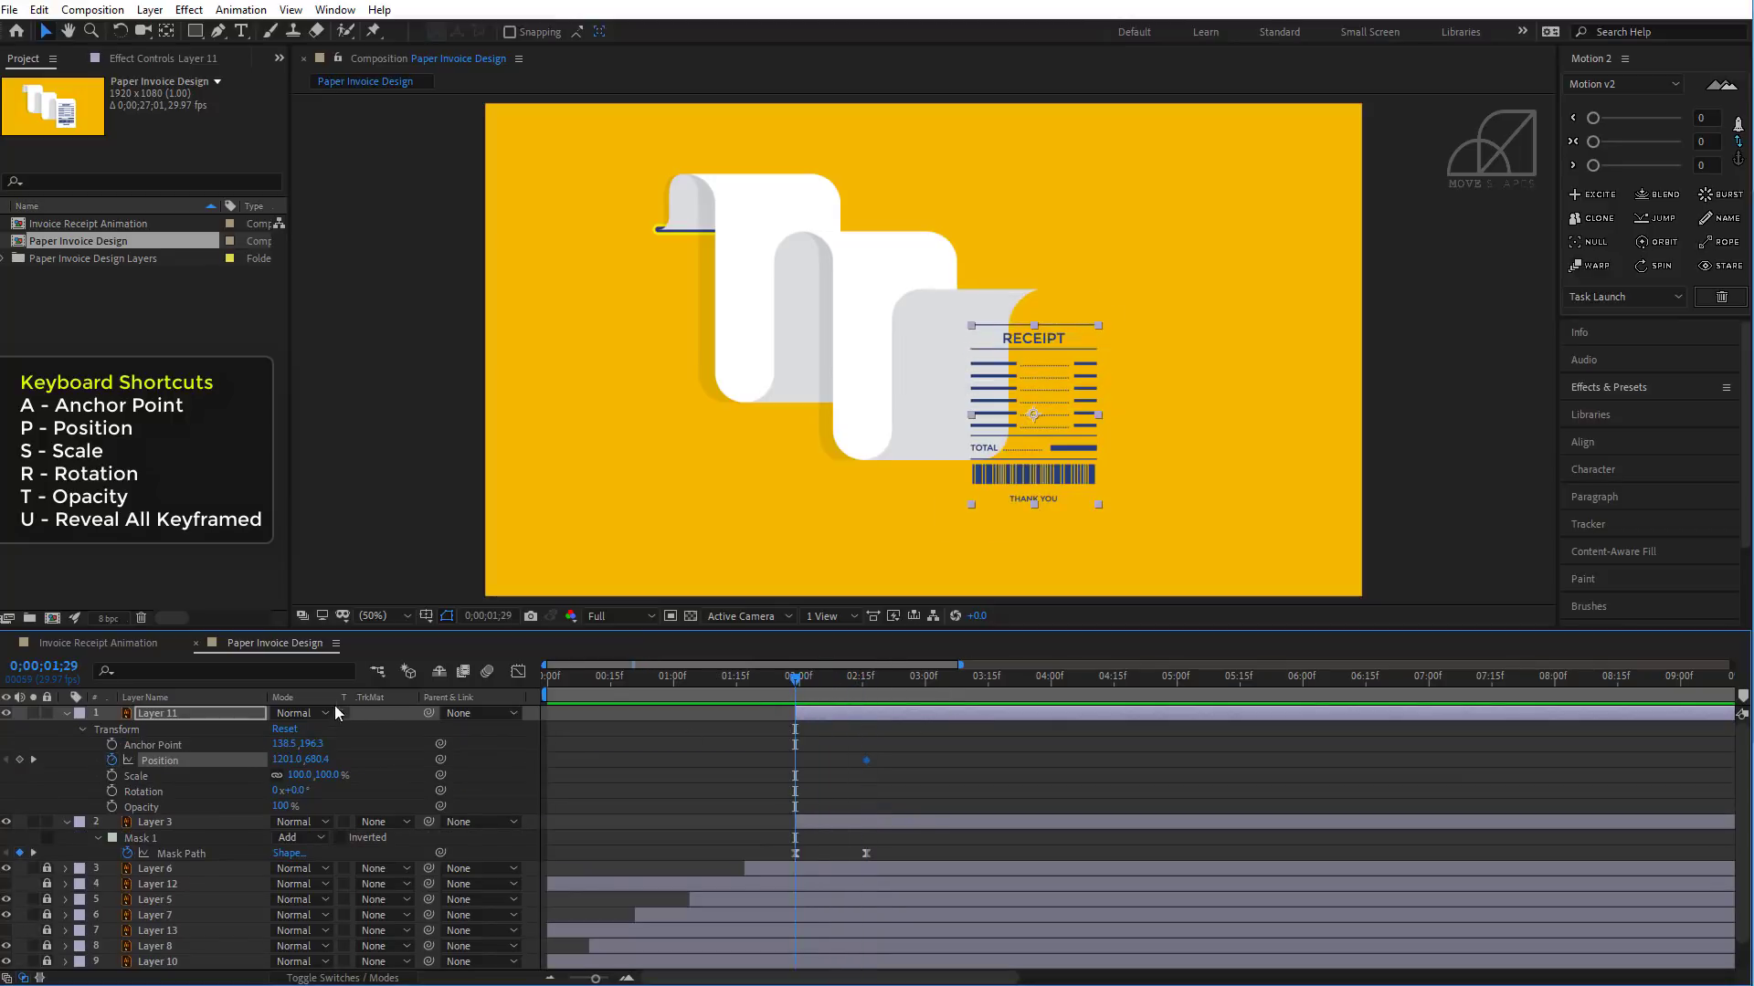
left_click_drag(315, 759, 274, 759)
left_click_drag(20, 760, 8, 787)
left_click_drag(315, 759, 190, 737)
- Apply Easy Ease to both of Layer 11's Position keyframes and play through the motion to 0;00;02;16
left_click_drag(870, 748, 790, 783)
right_click(793, 760)
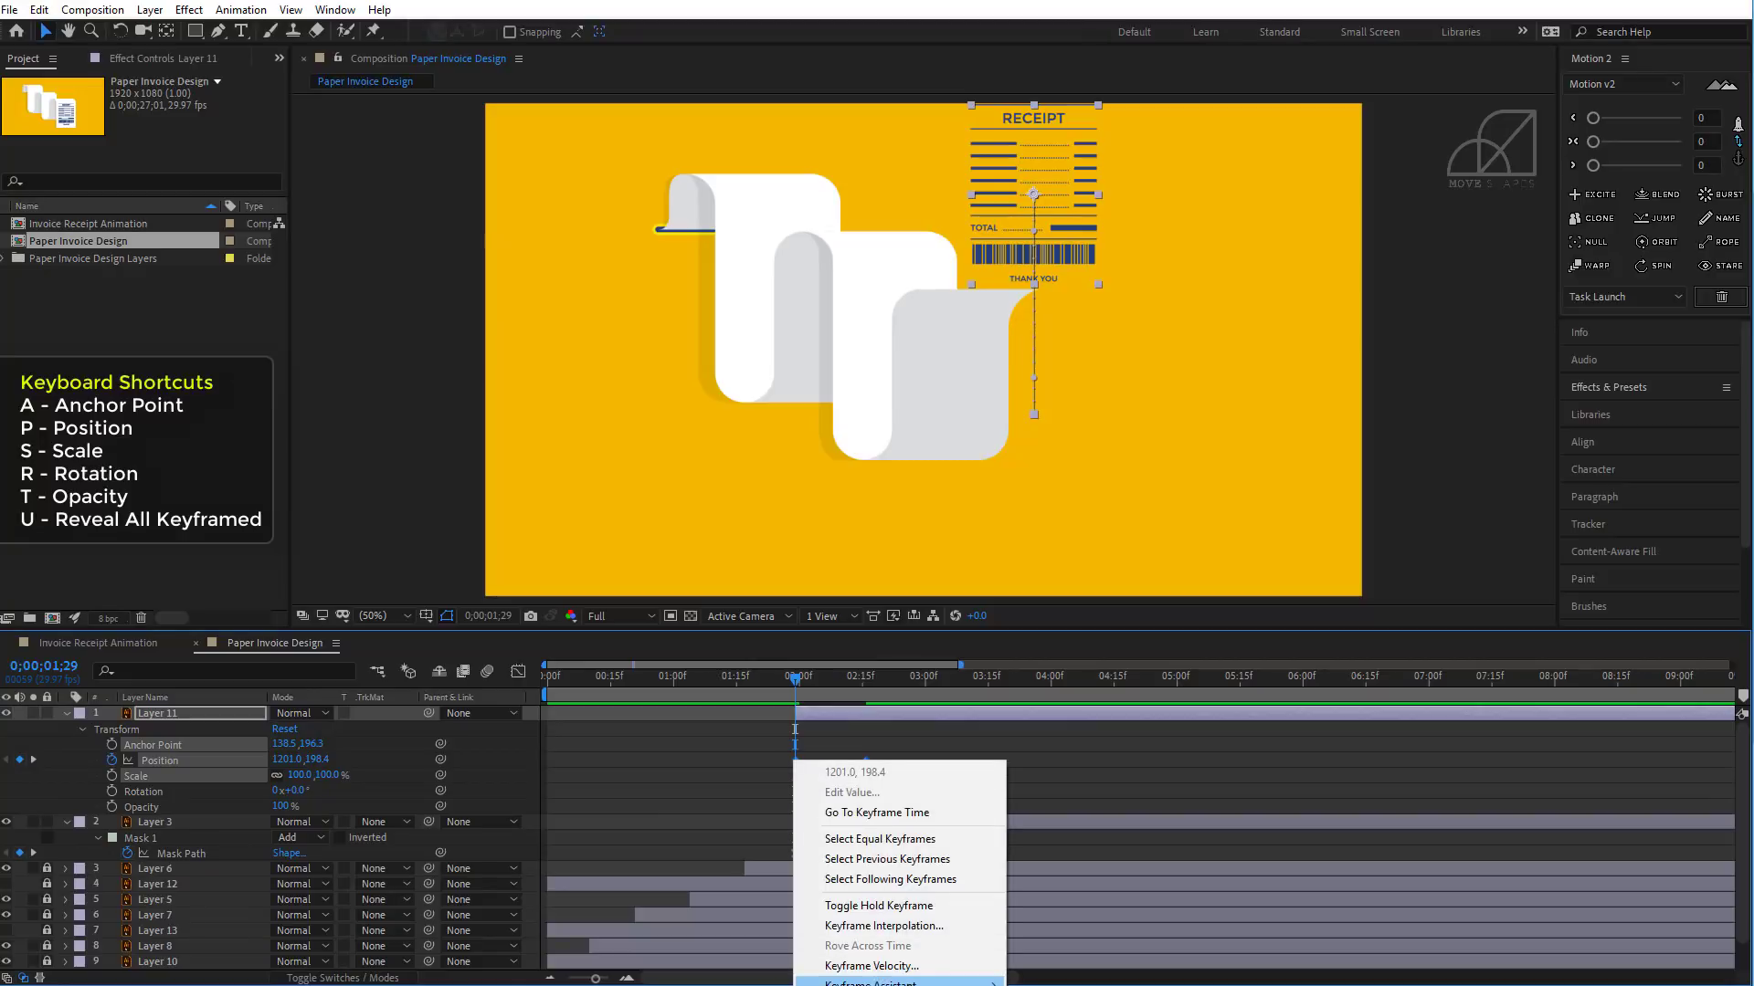
mouse_move(987, 983)
left_click(1222, 865)
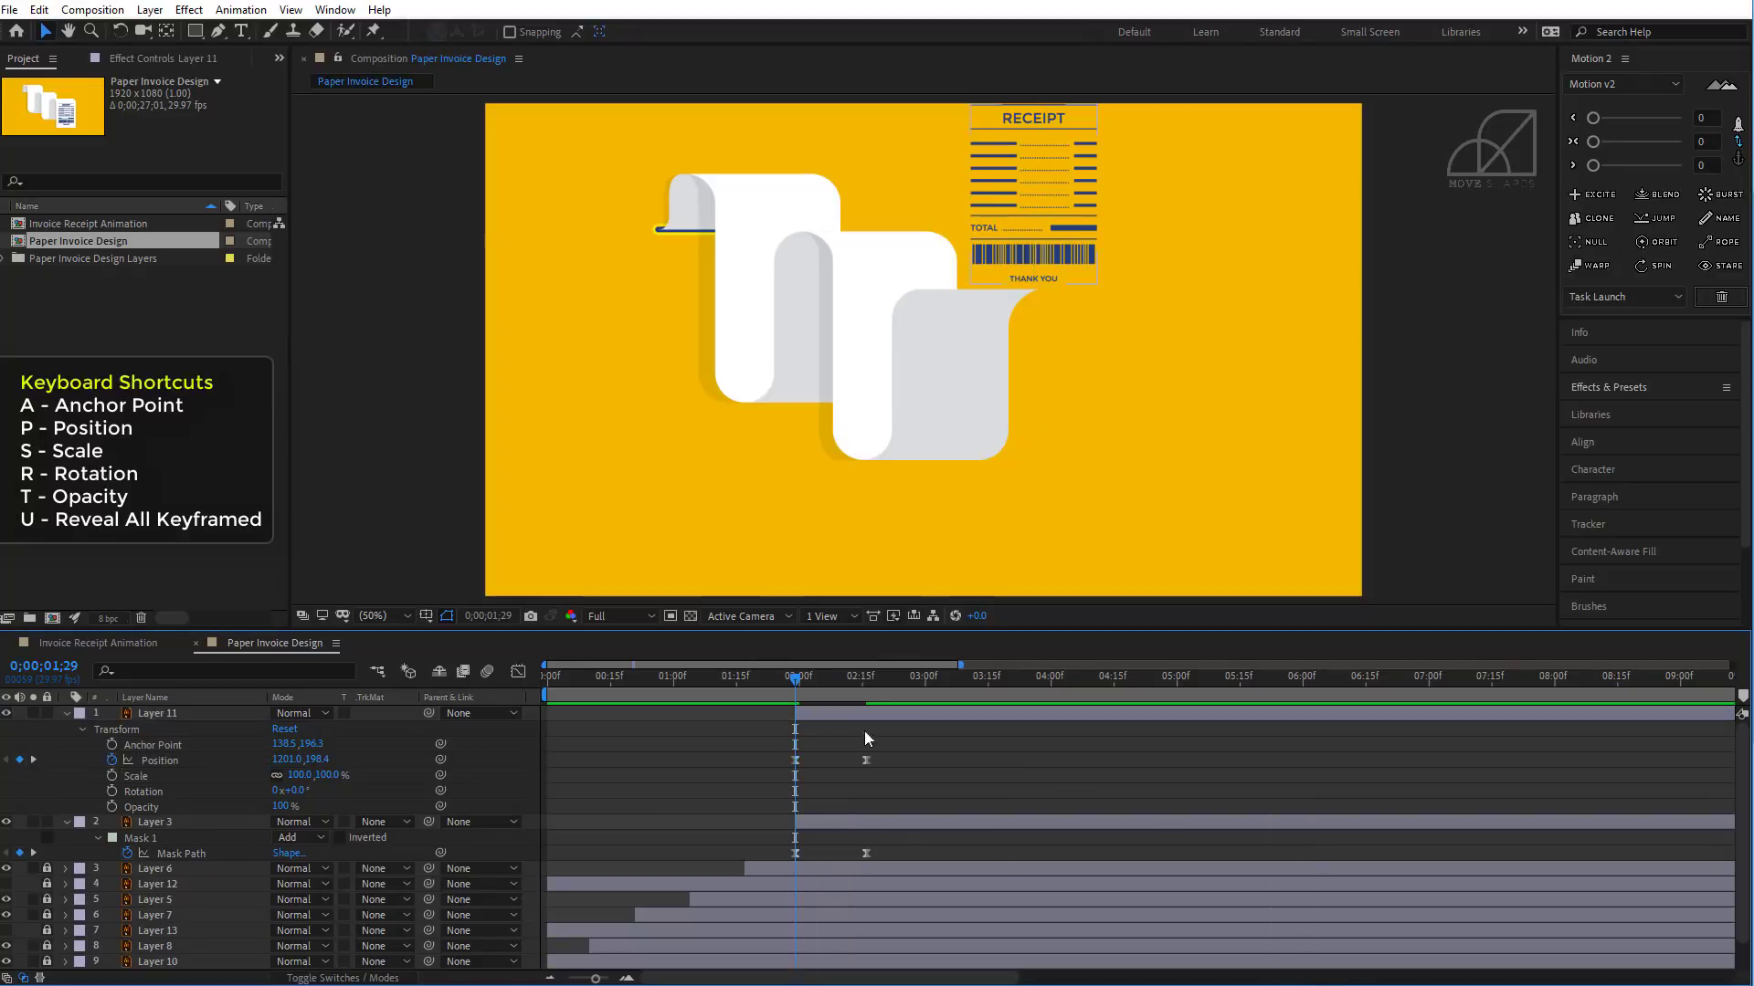
key("space")
left_click_drag(794, 678, 863, 683)
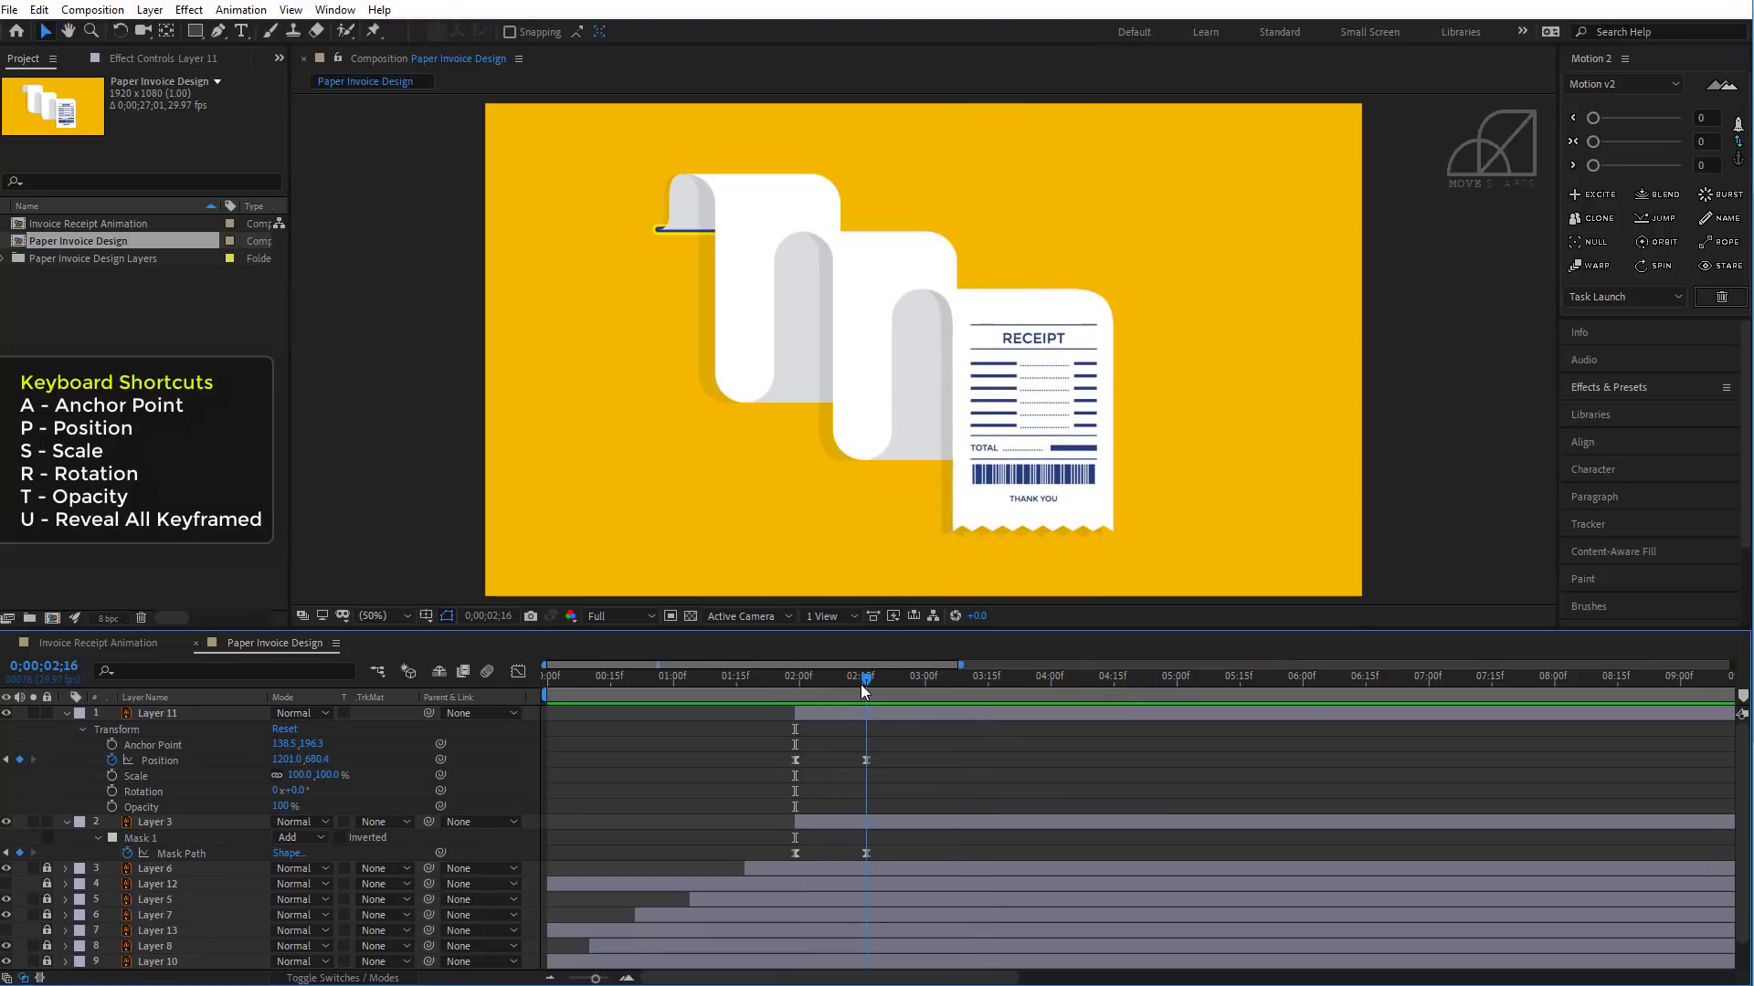
- Duplicate Layer 3, place the copy directly above Layer 11 and rename it Mask
left_click(847, 715)
left_click(66, 713)
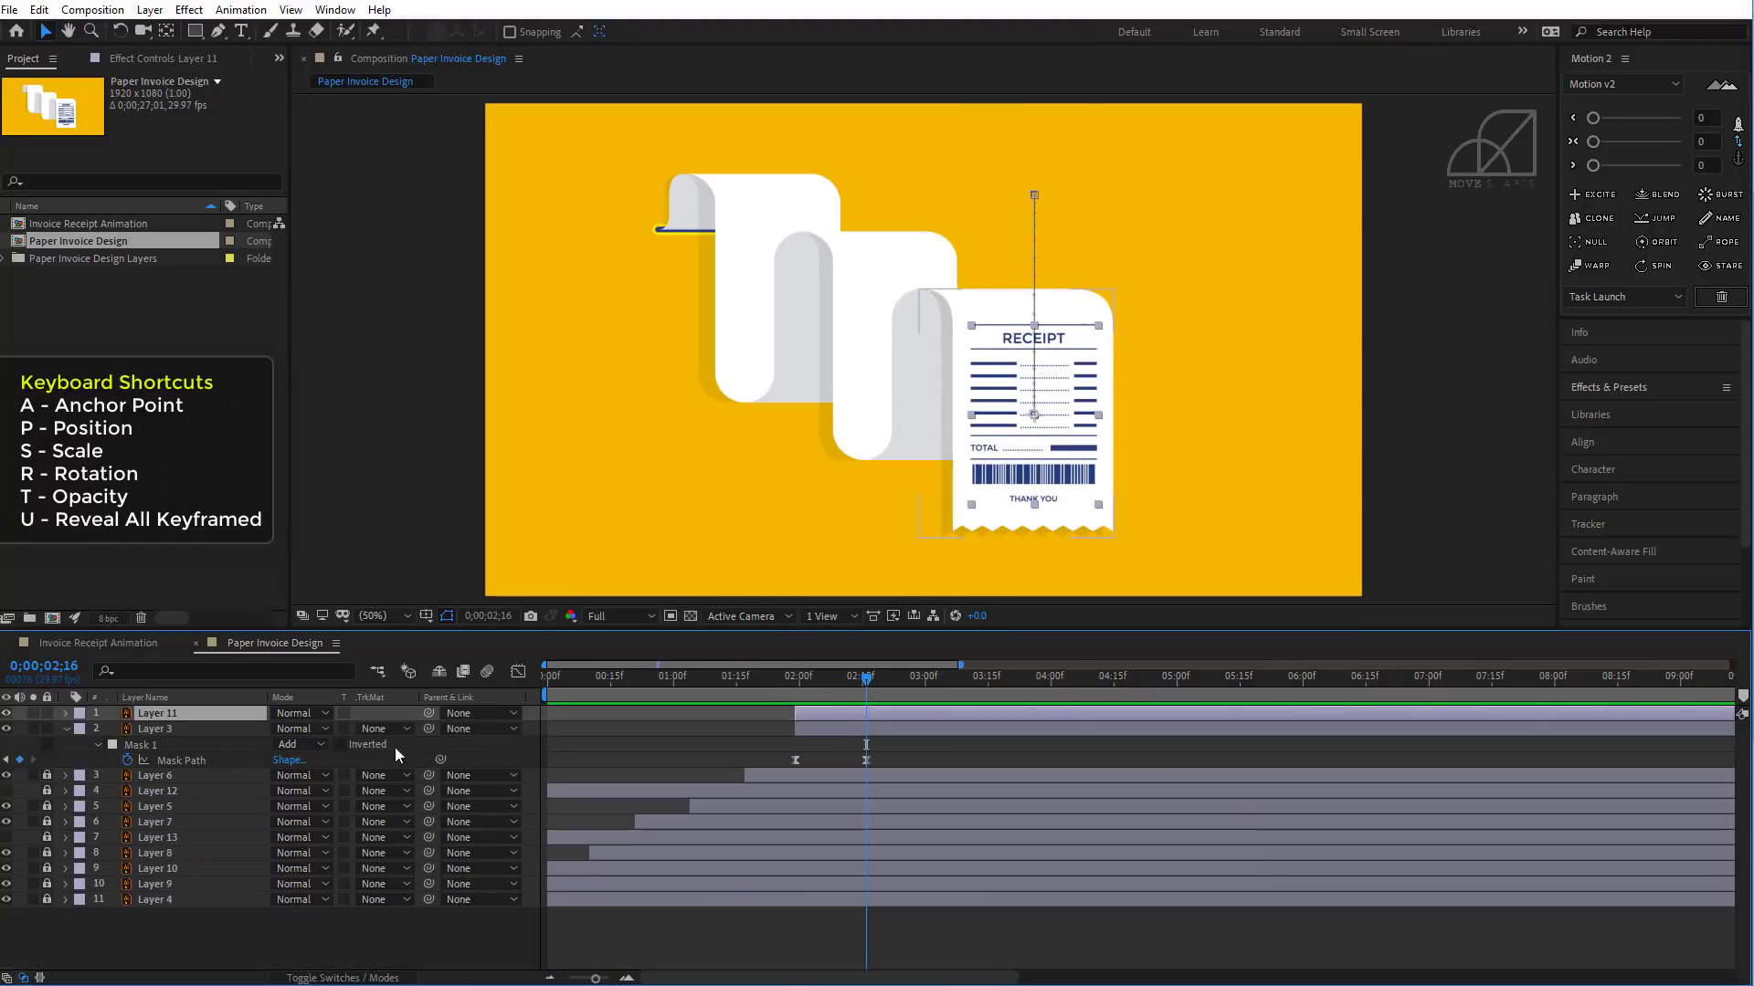
left_click(819, 732)
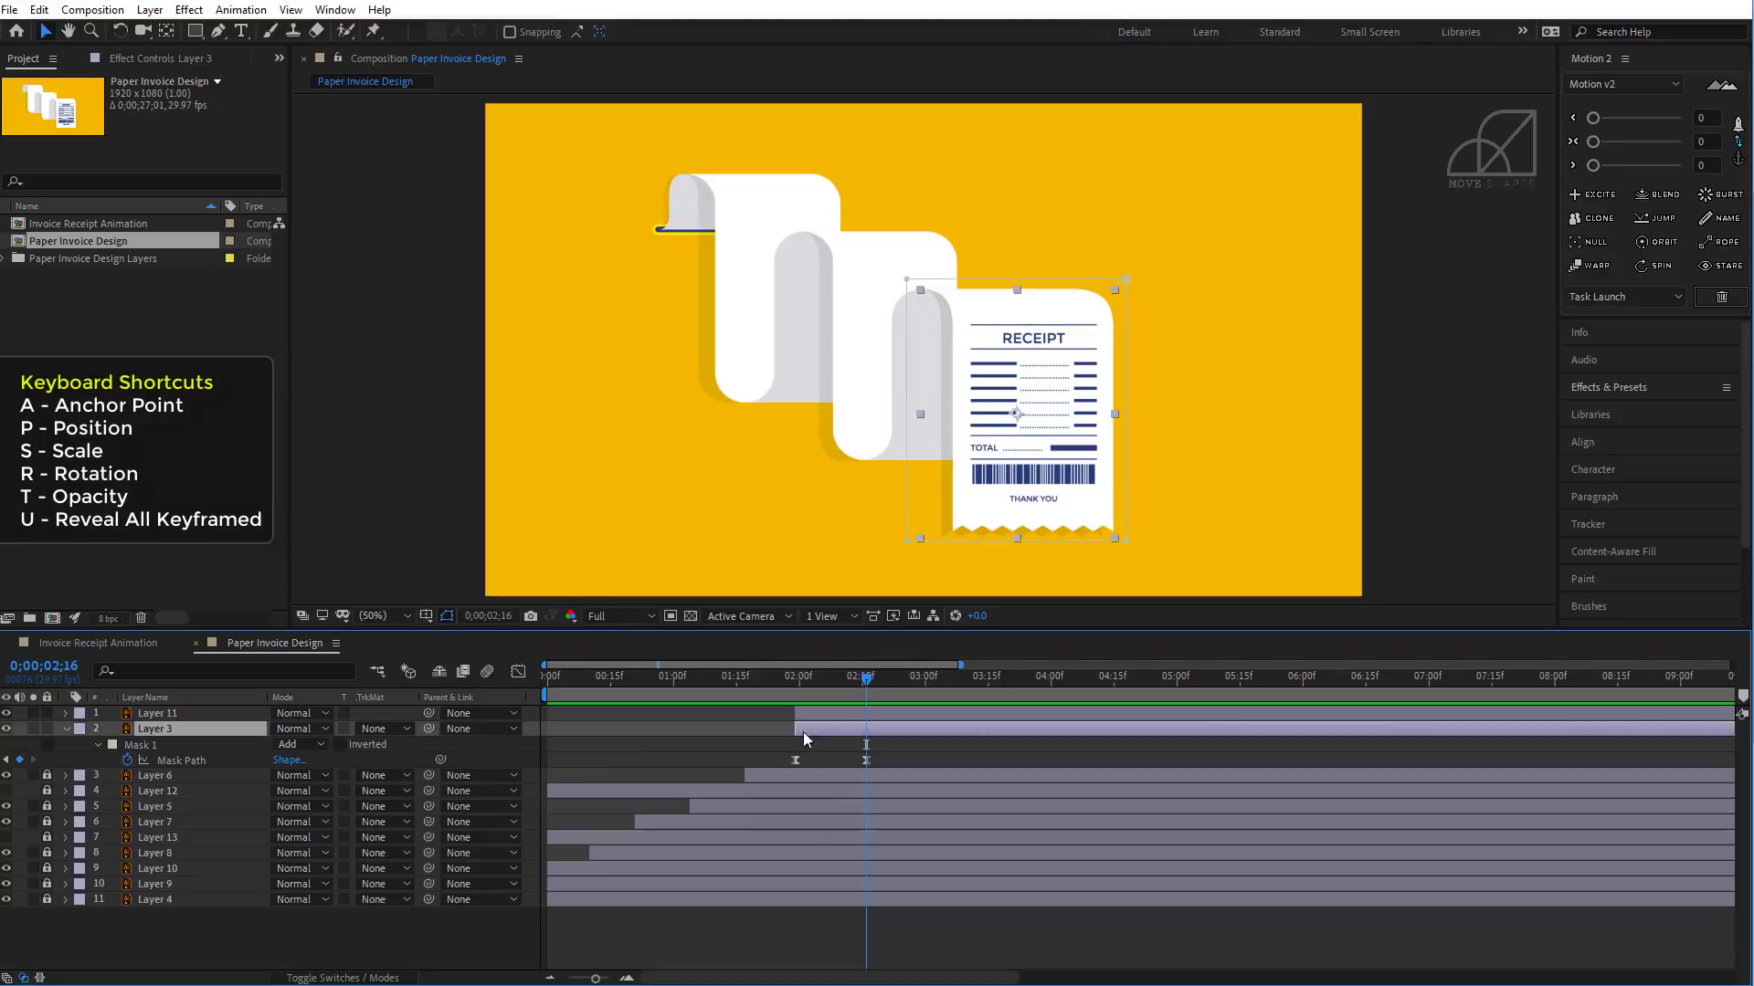
left_click(63, 731)
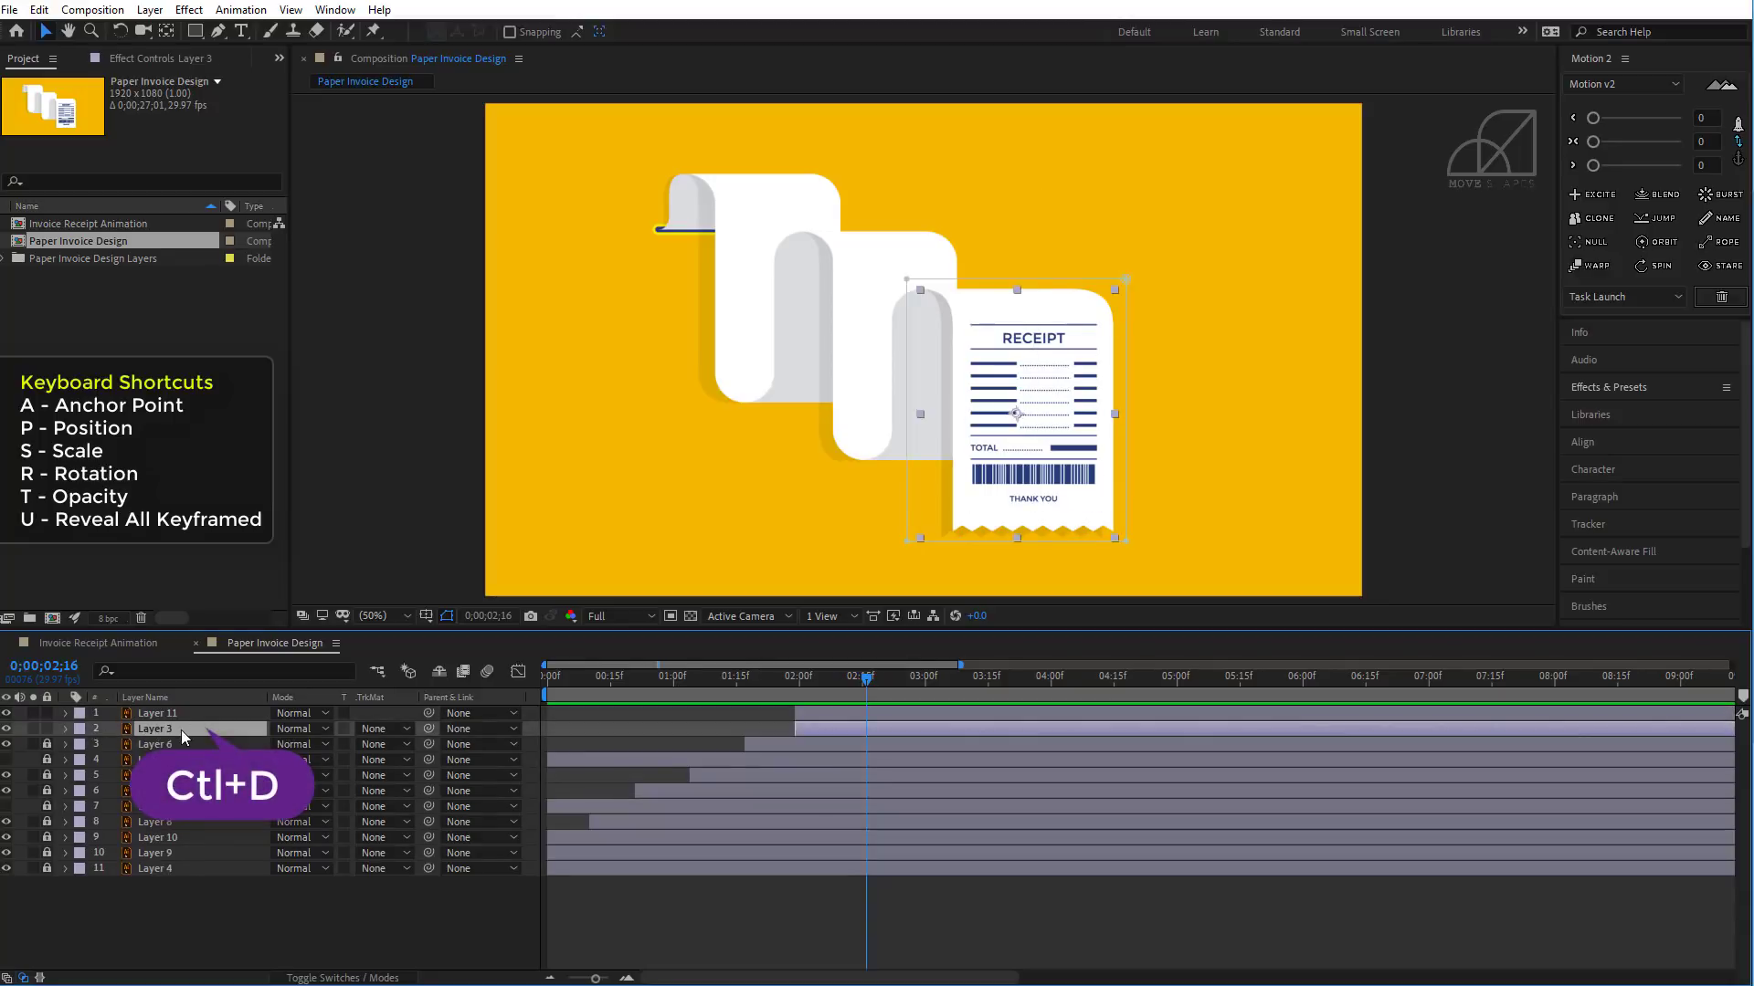
left_click_drag(166, 731, 163, 710)
right_click(163, 713)
left_click(192, 695)
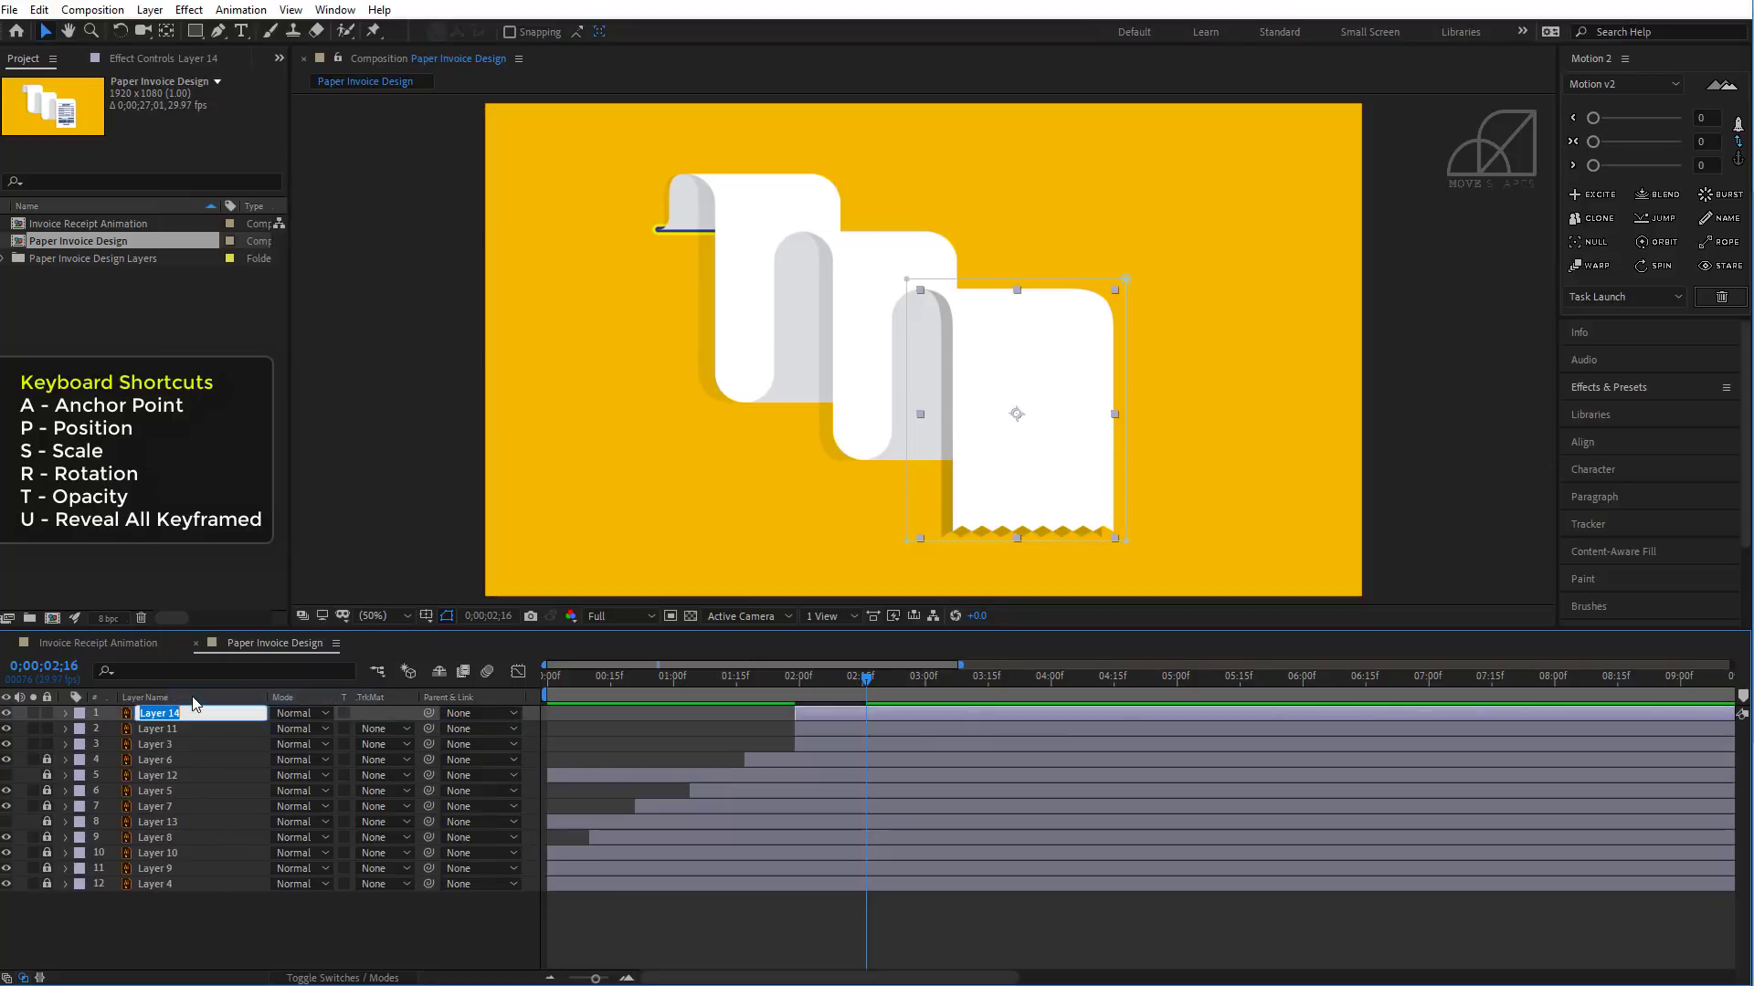
type("Mask")
key("Return")
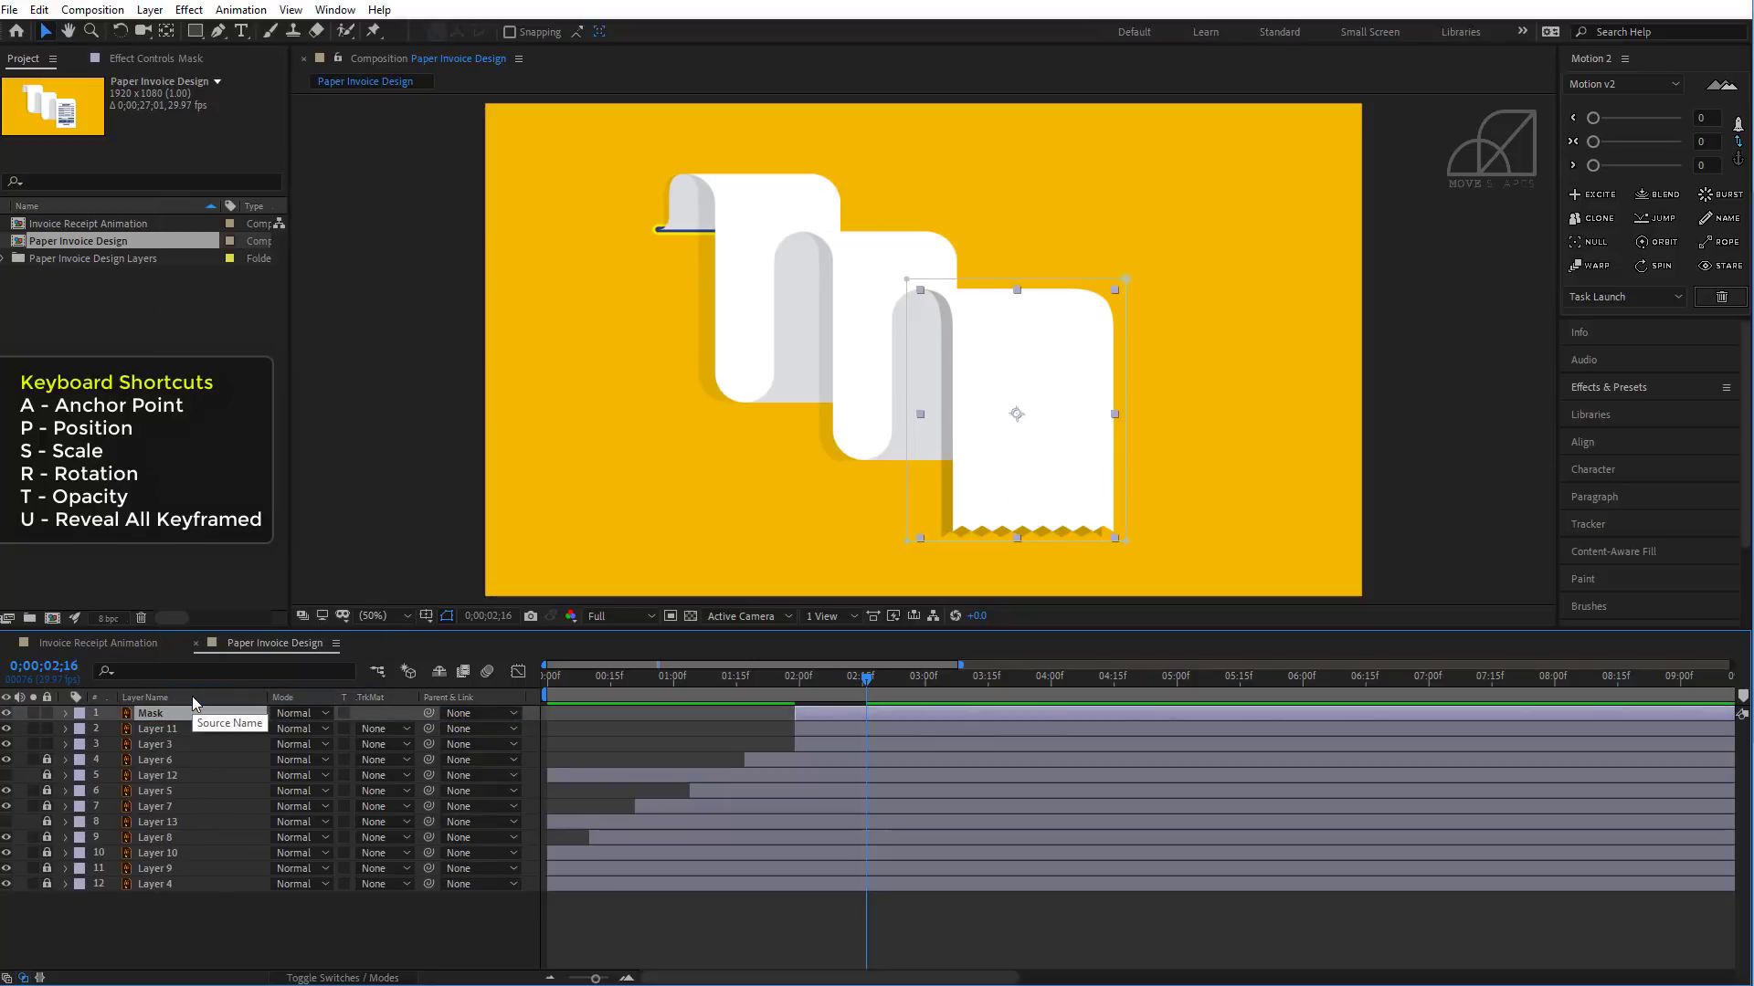
- Set Layer 11's track matte to Alpha Matte using the Mask layer and preview the text reveal
left_click(166, 733)
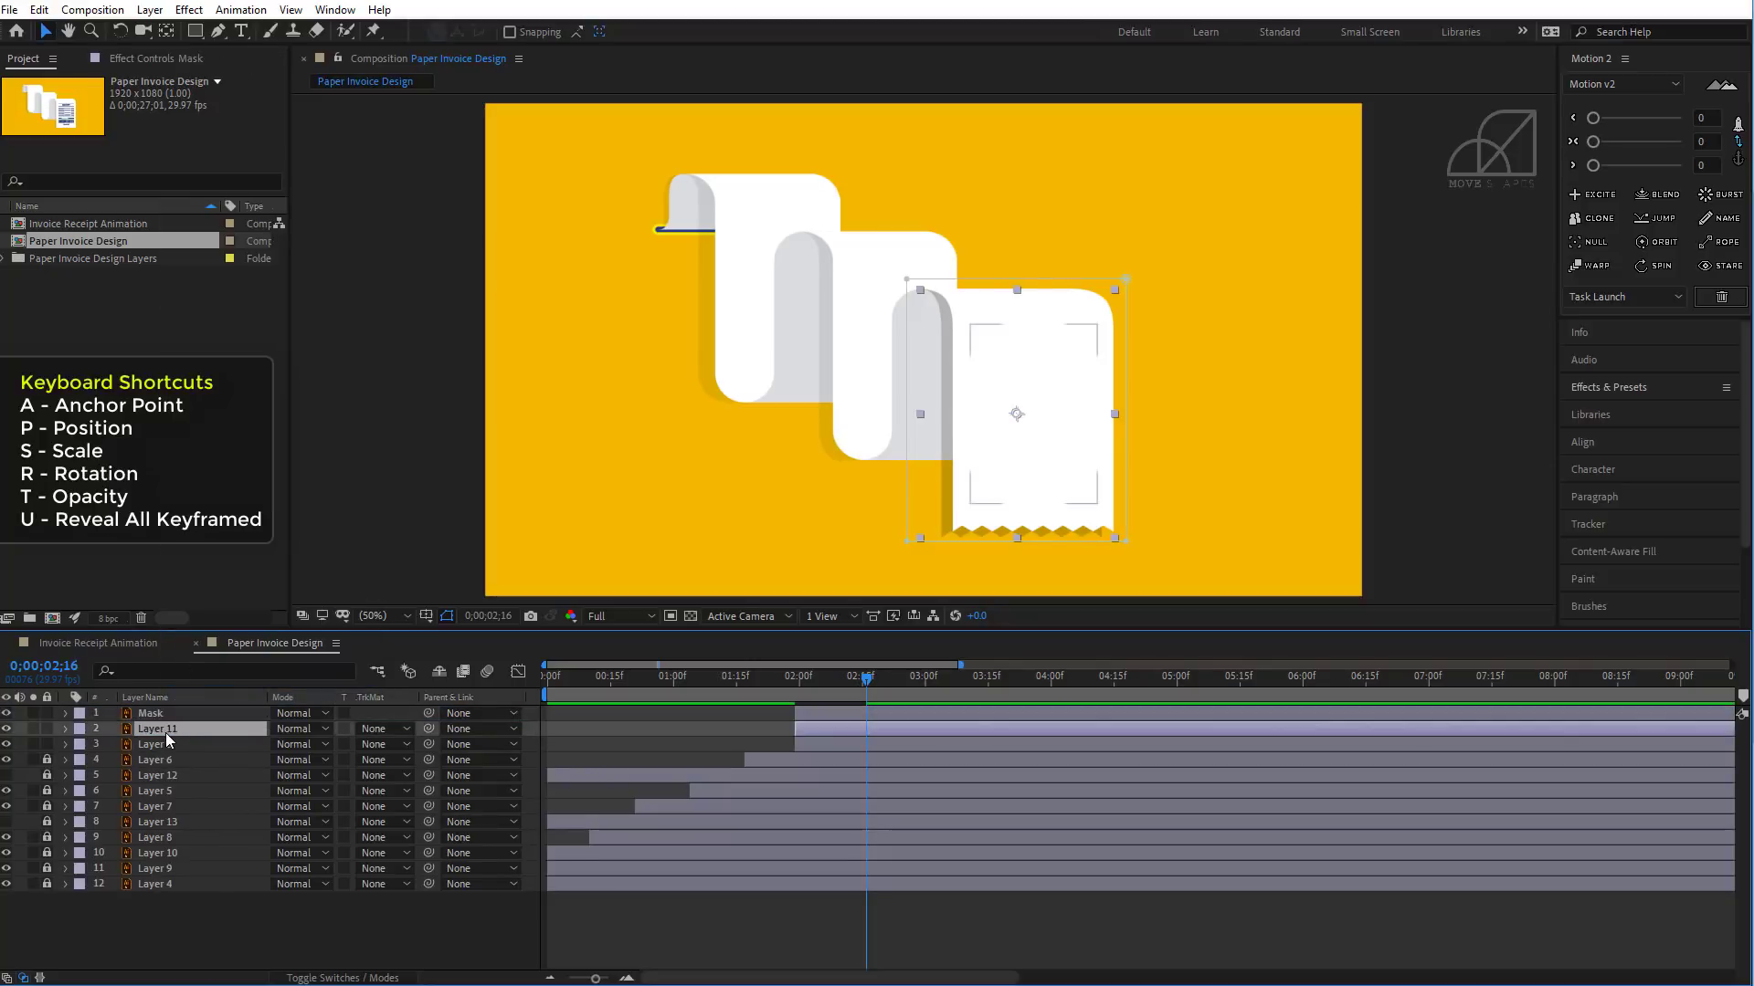
left_click(392, 728)
left_click(427, 777)
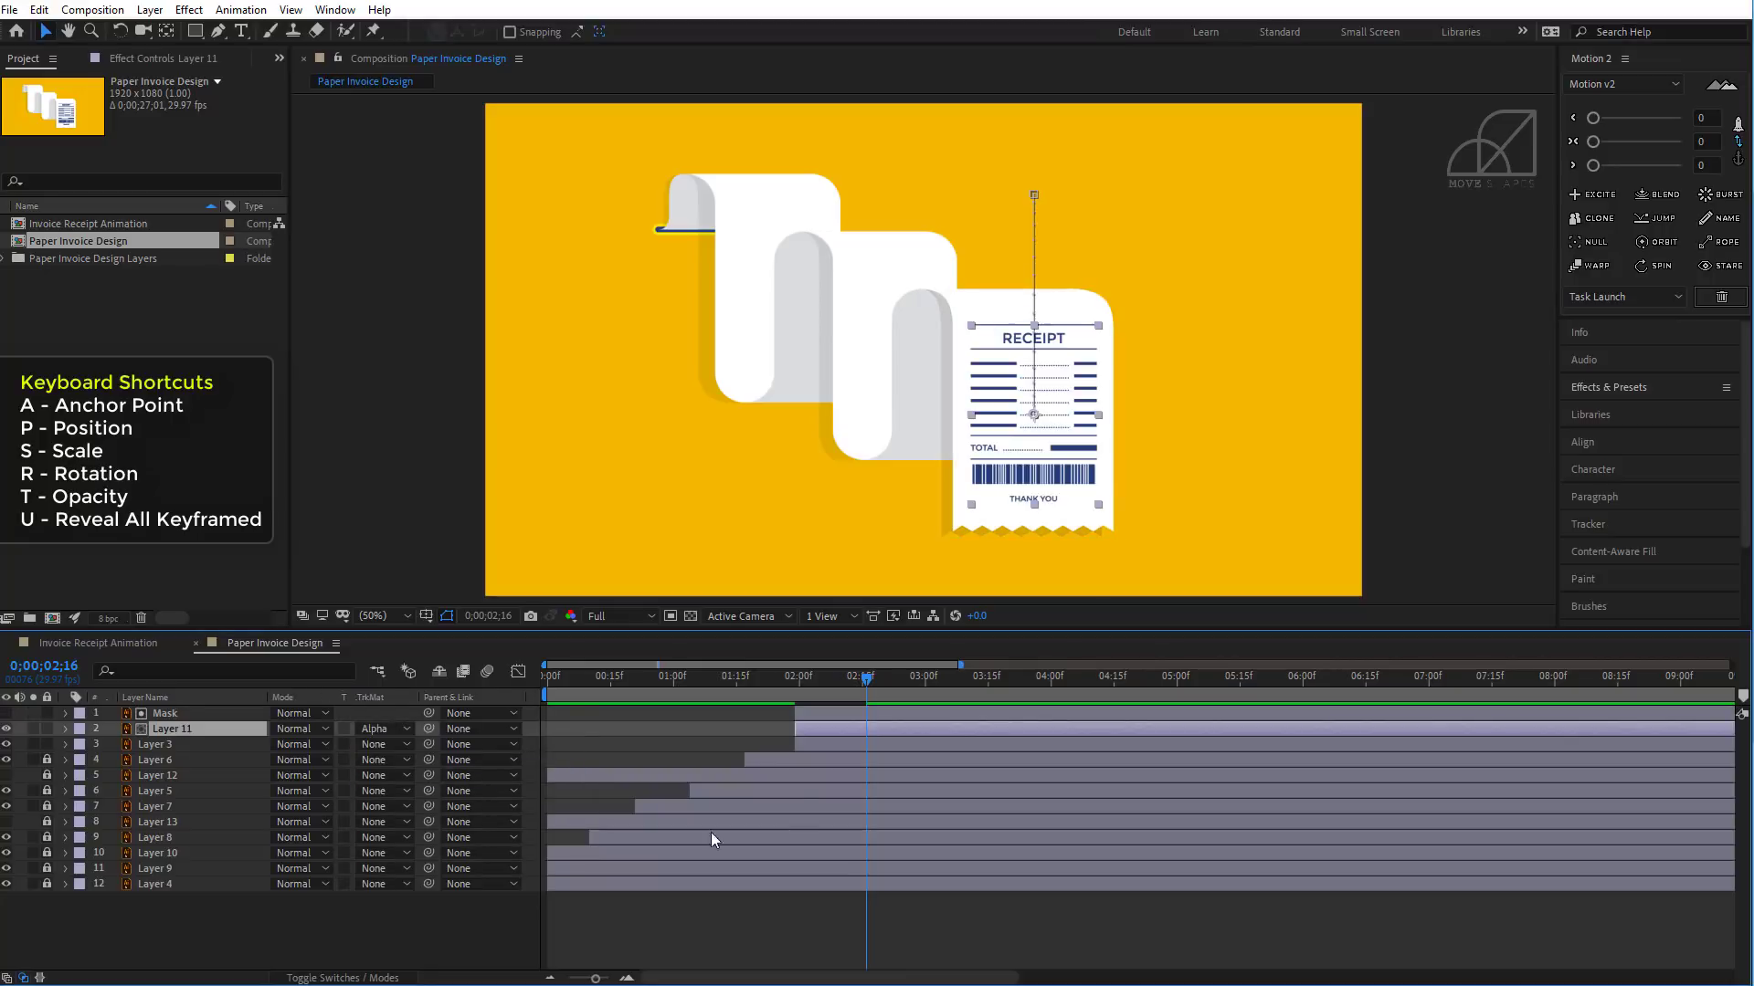
left_click(797, 682)
key("space")
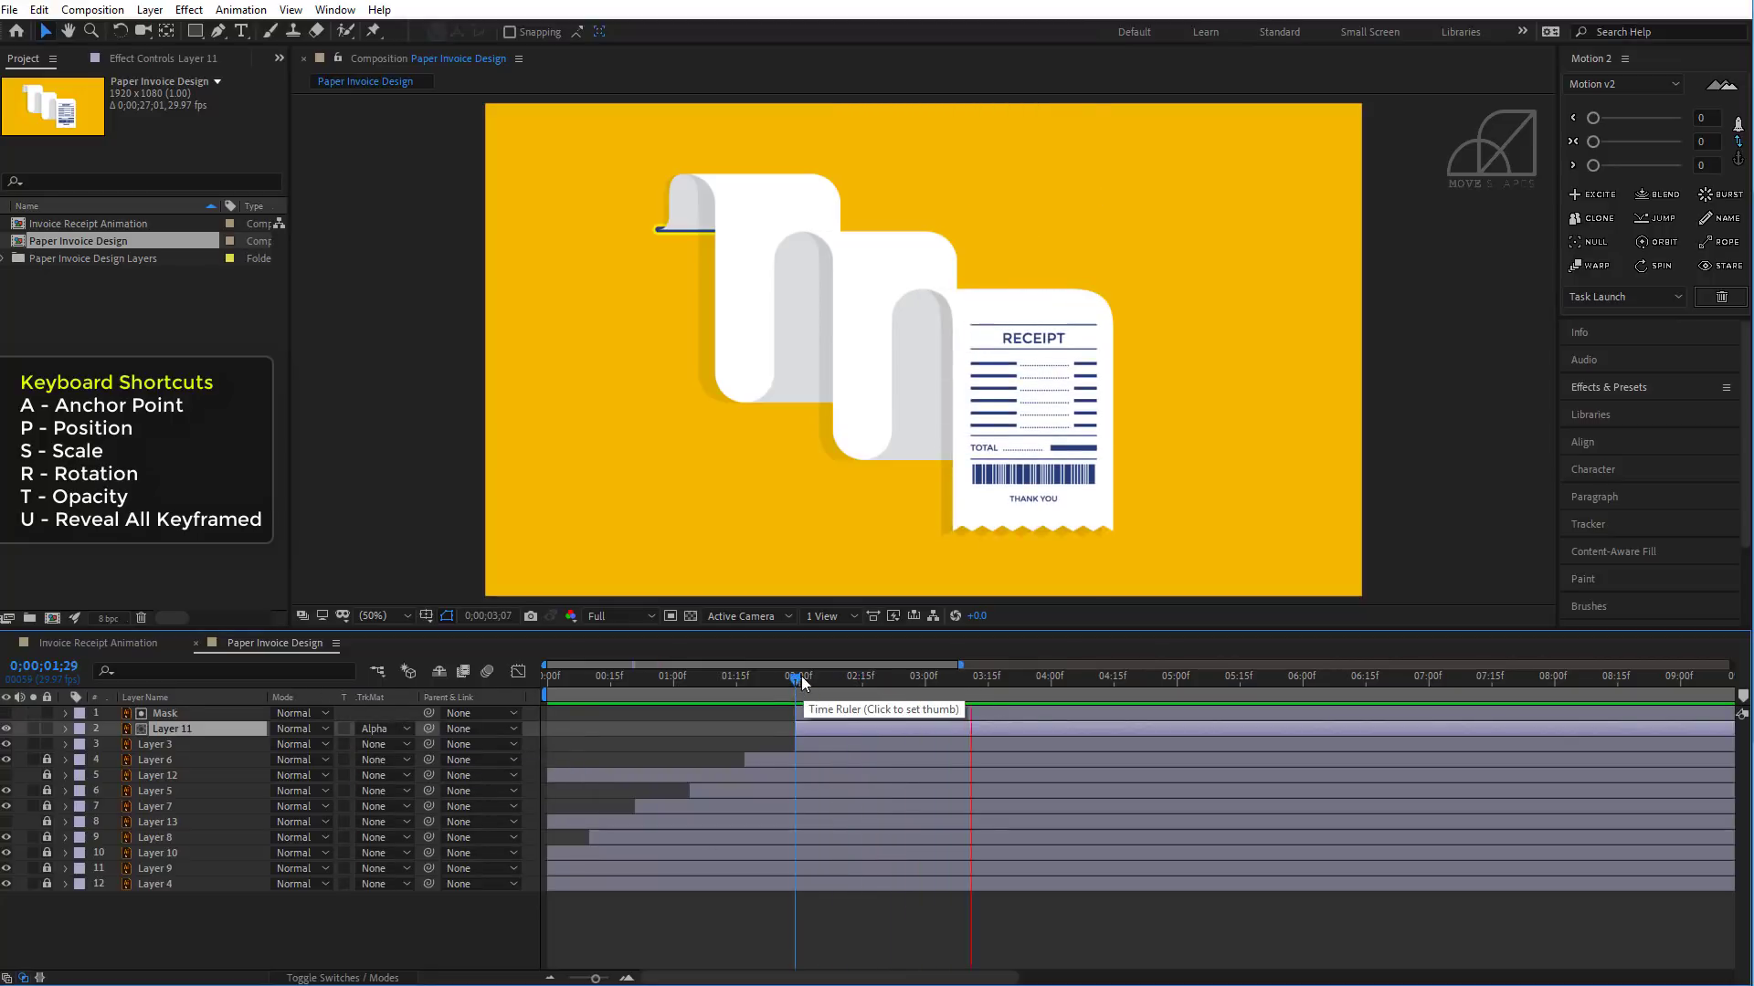
left_click(755, 678)
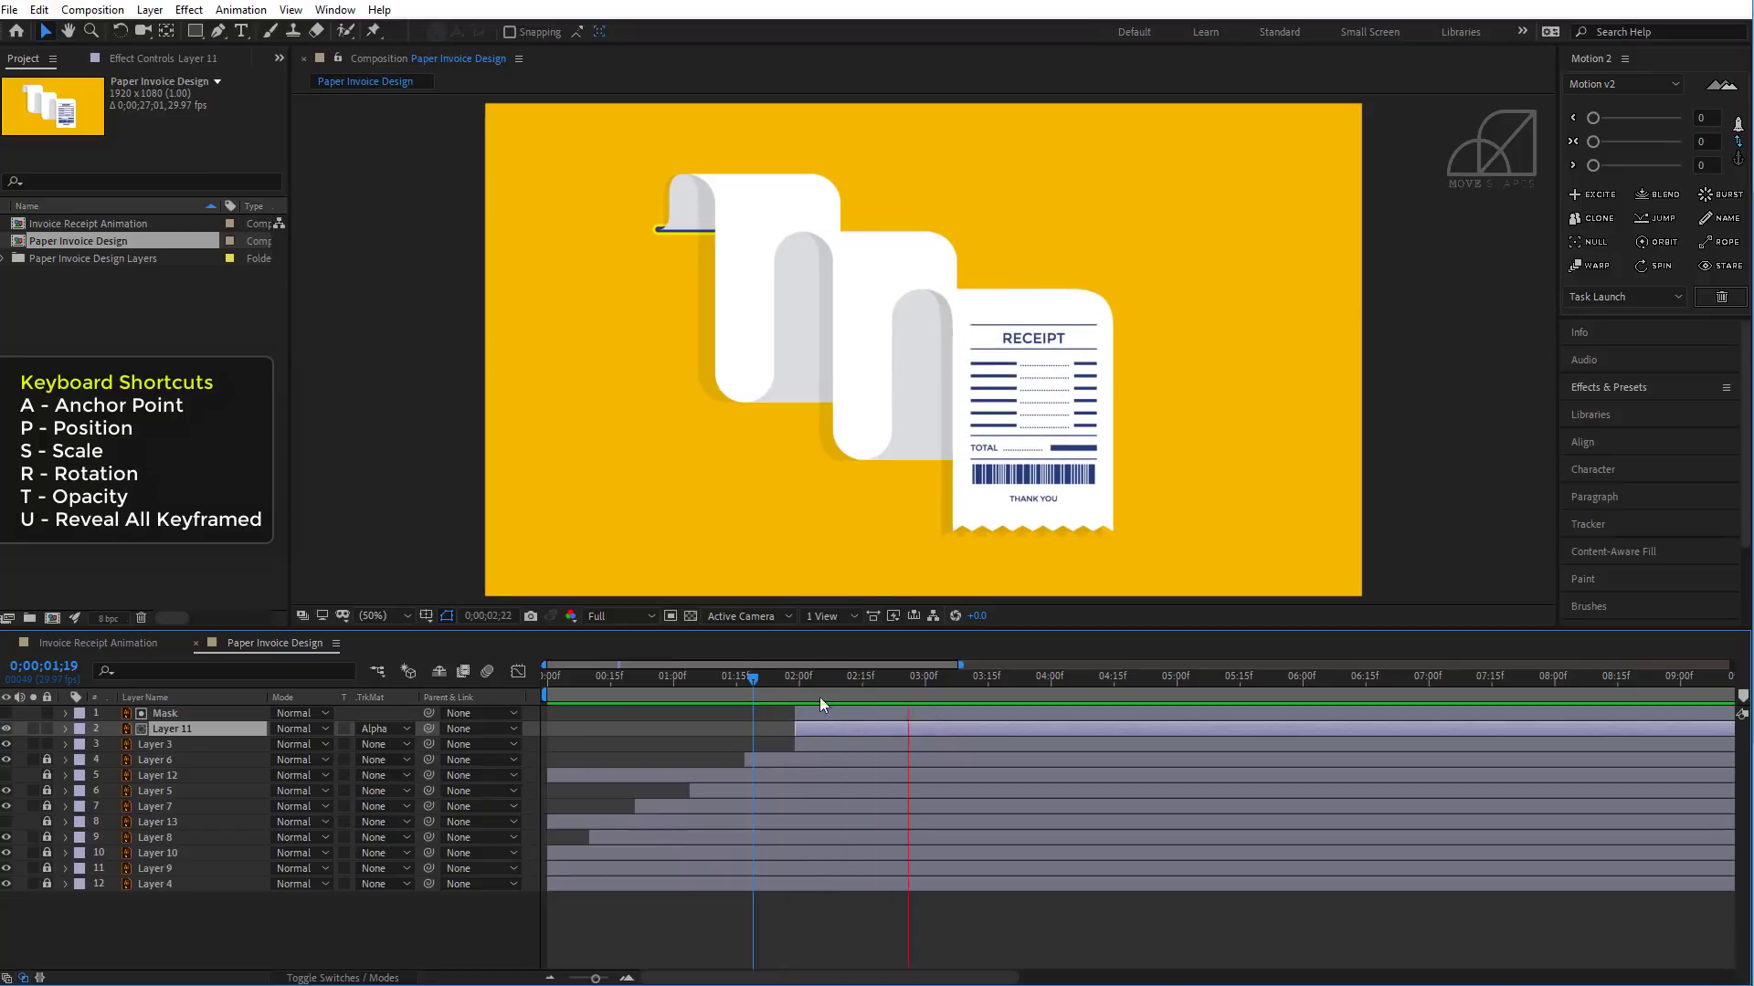
- Shift the Mask layer slightly later than Layer 11 and preview the receipt text reveal
left_click_drag(785, 682, 904, 720)
left_click(841, 718)
left_click(781, 700)
key("space")
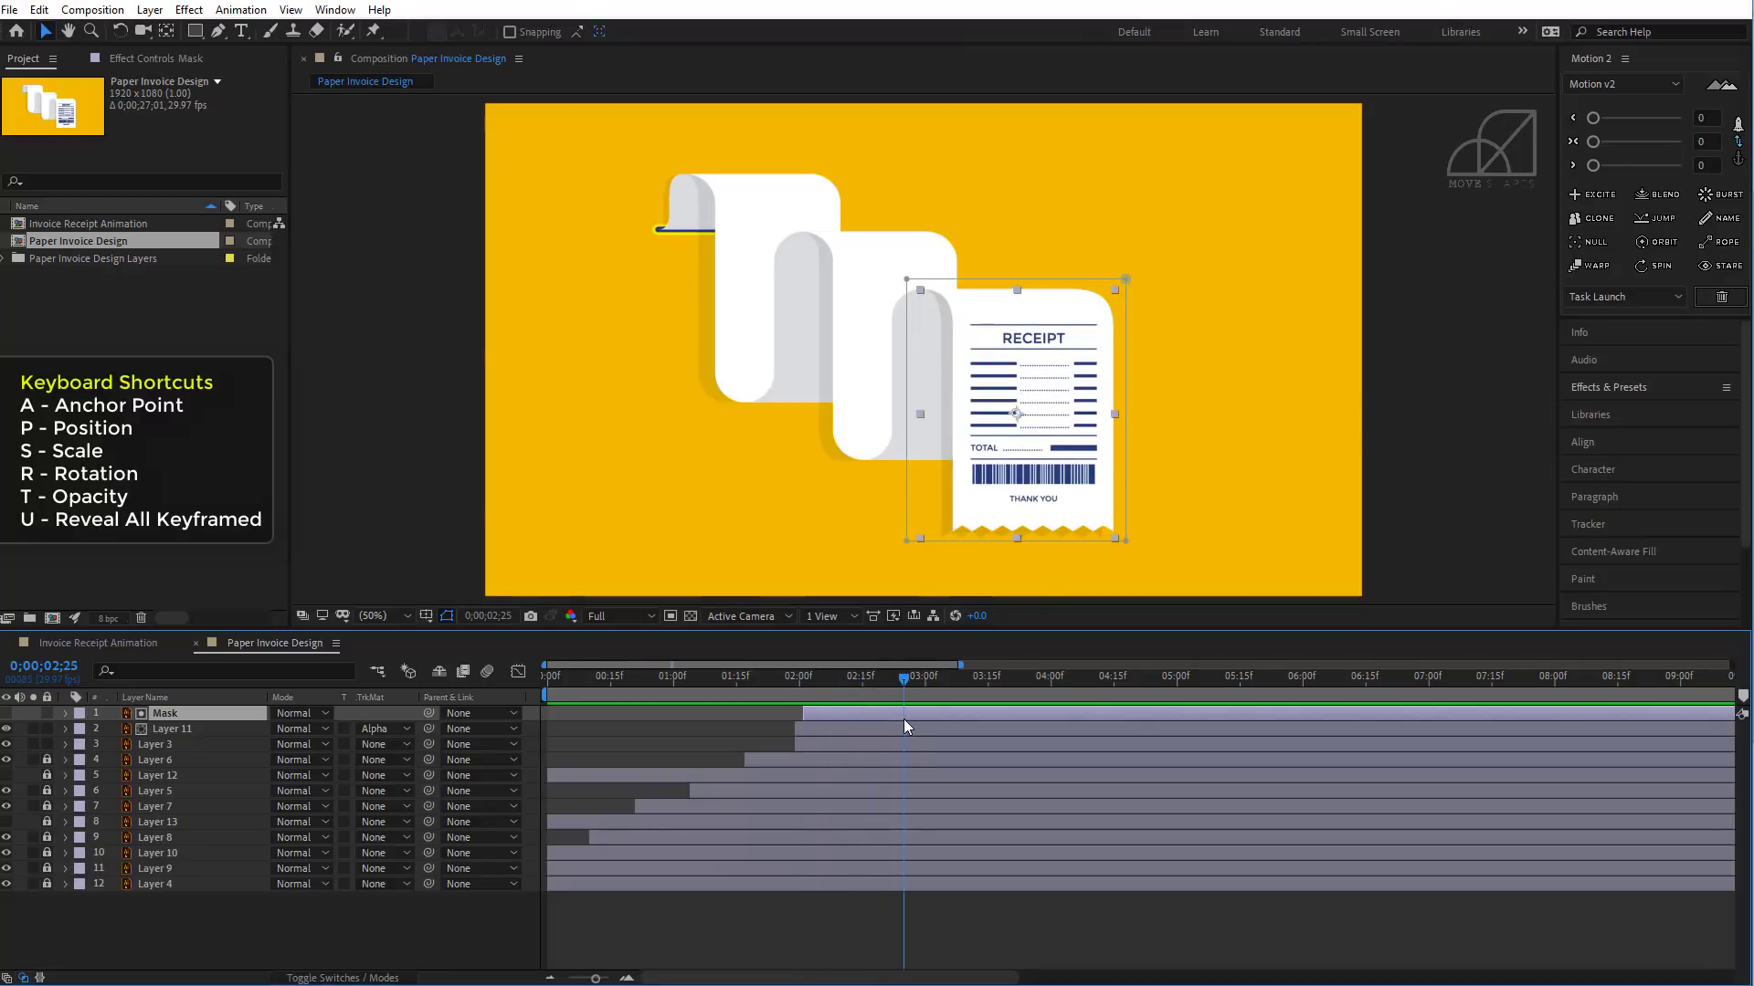
left_click(794, 931)
- Show and unlock Layer 12 and shift it to start with Layer 5 at 0;00;01;04
mouse_move(749, 681)
left_mouse_down()
mouse_move(694, 677)
mouse_move(729, 691)
left_mouse_up()
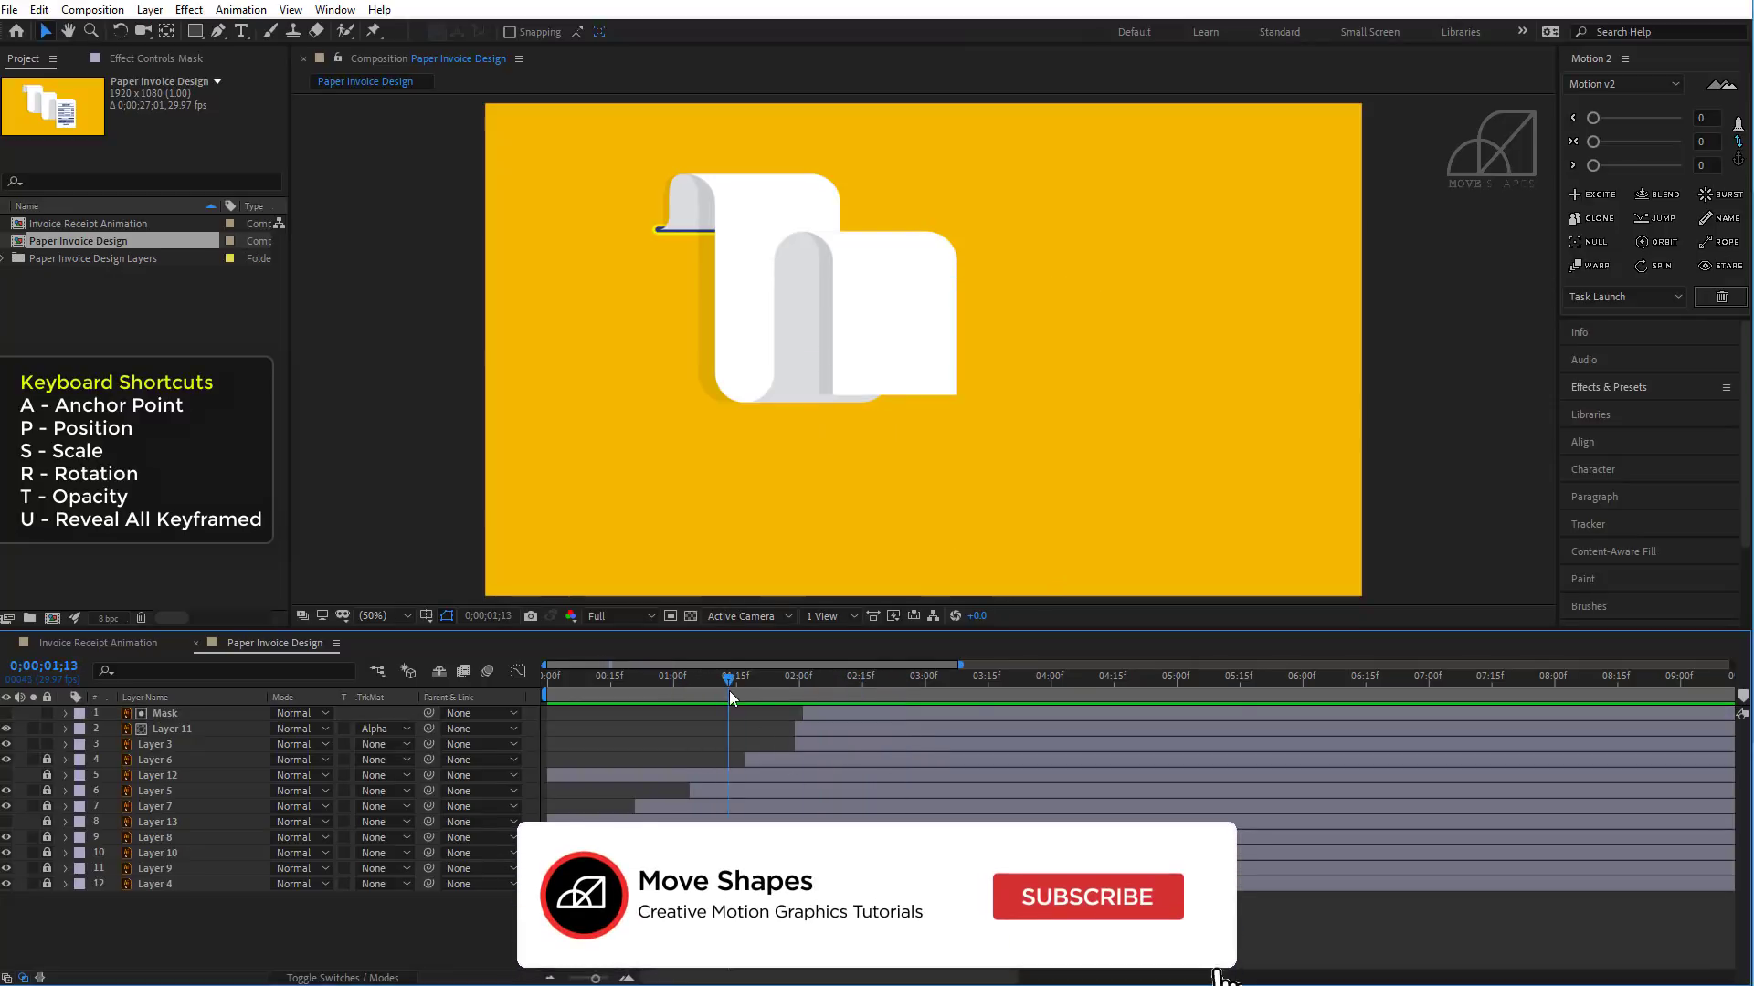
left_click(7, 776)
left_click(45, 775)
left_click(156, 777)
left_click_drag(604, 776, 719, 775)
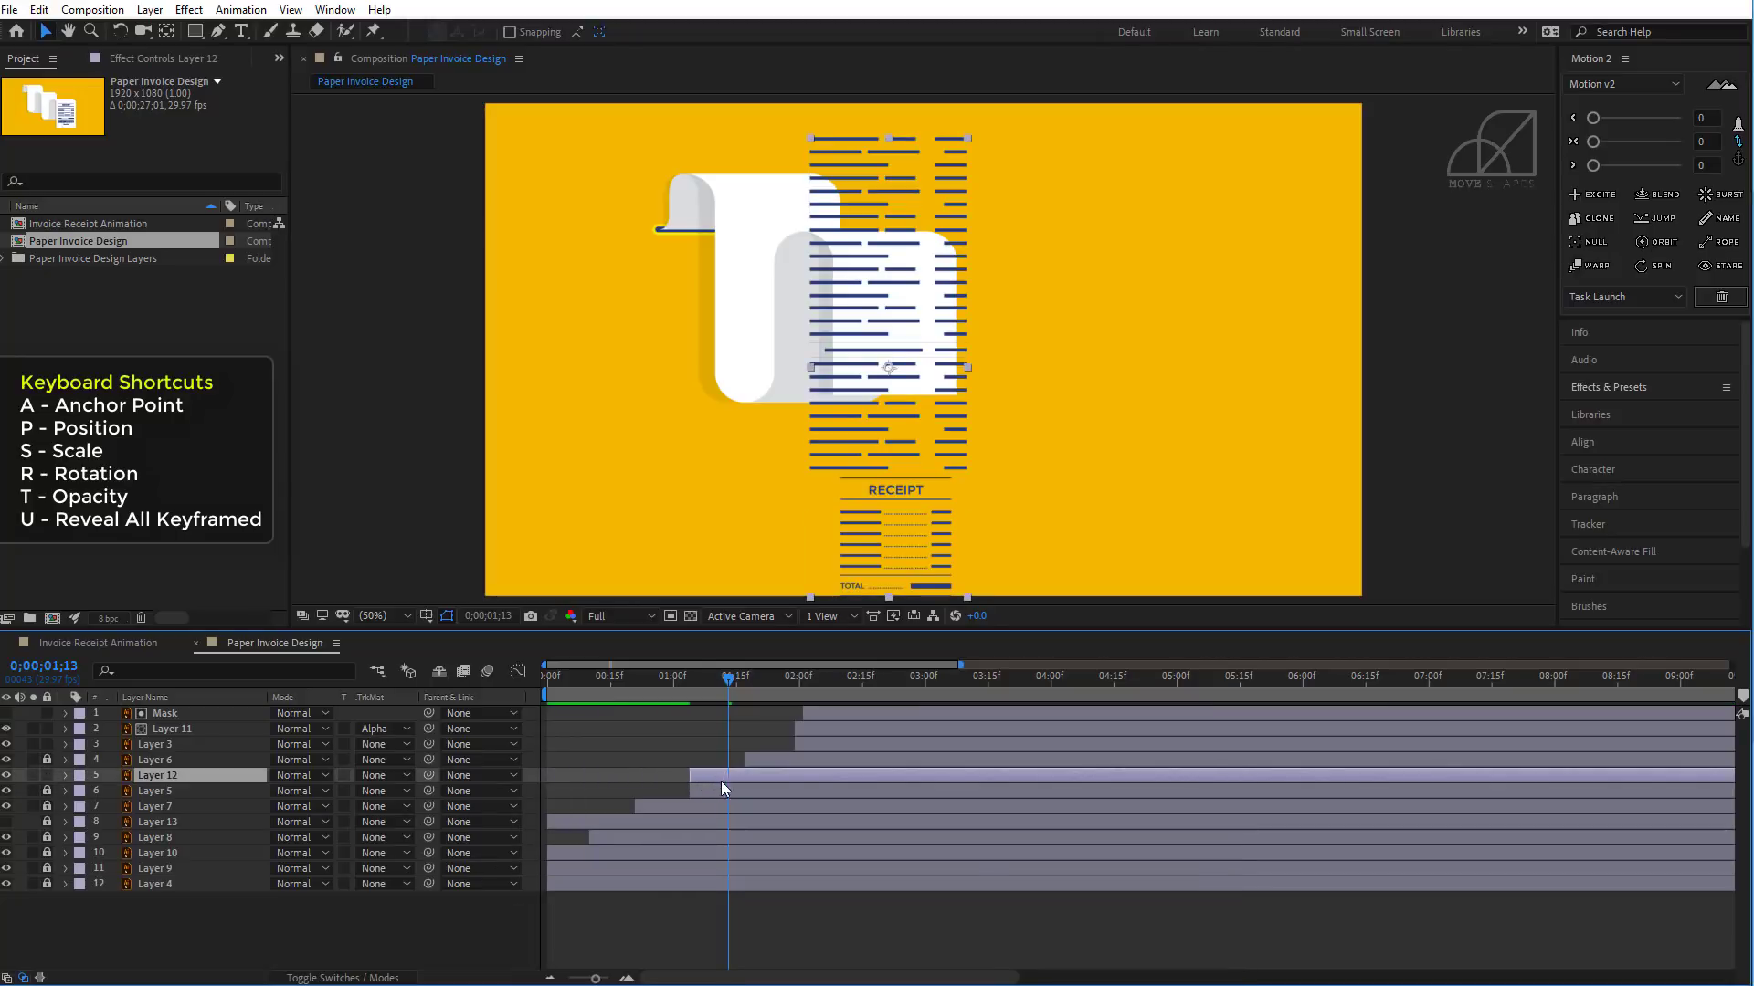
left_click(574, 778)
- Unlock Layer 5, reveal its Mask Path keyframes and add a Position keyframe to Layer 12 at 0;00;01;18
left_click(47, 791)
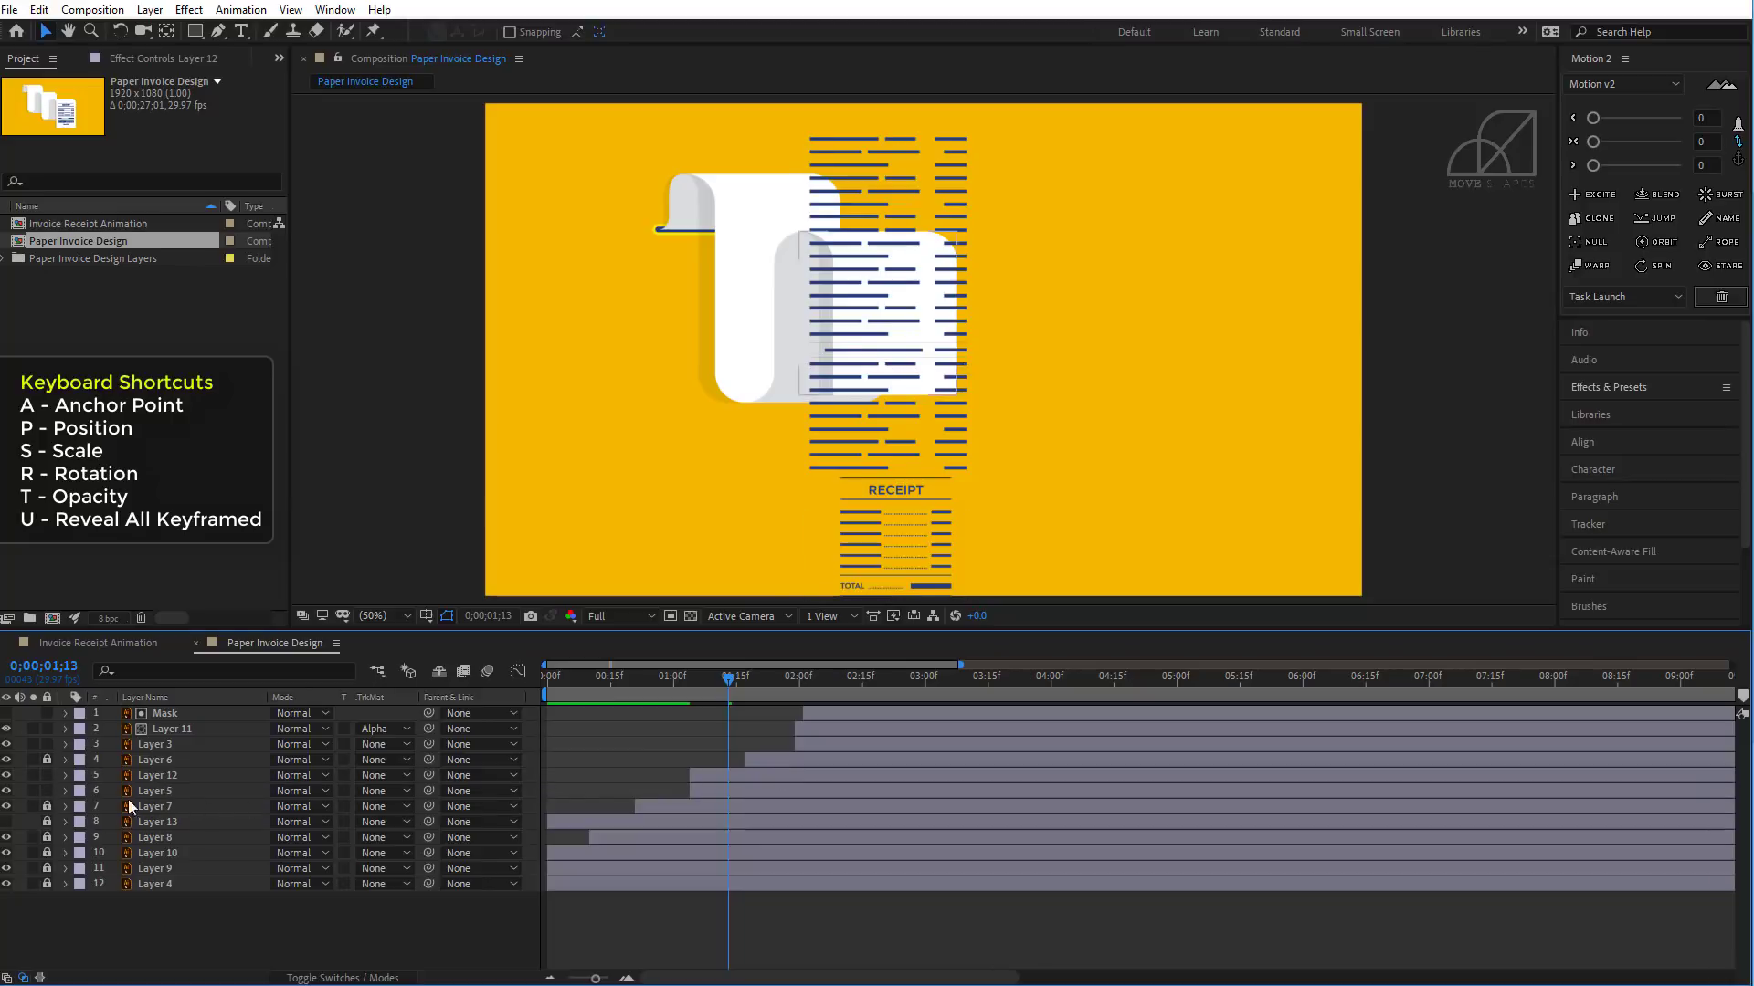
left_click(710, 789)
key("u")
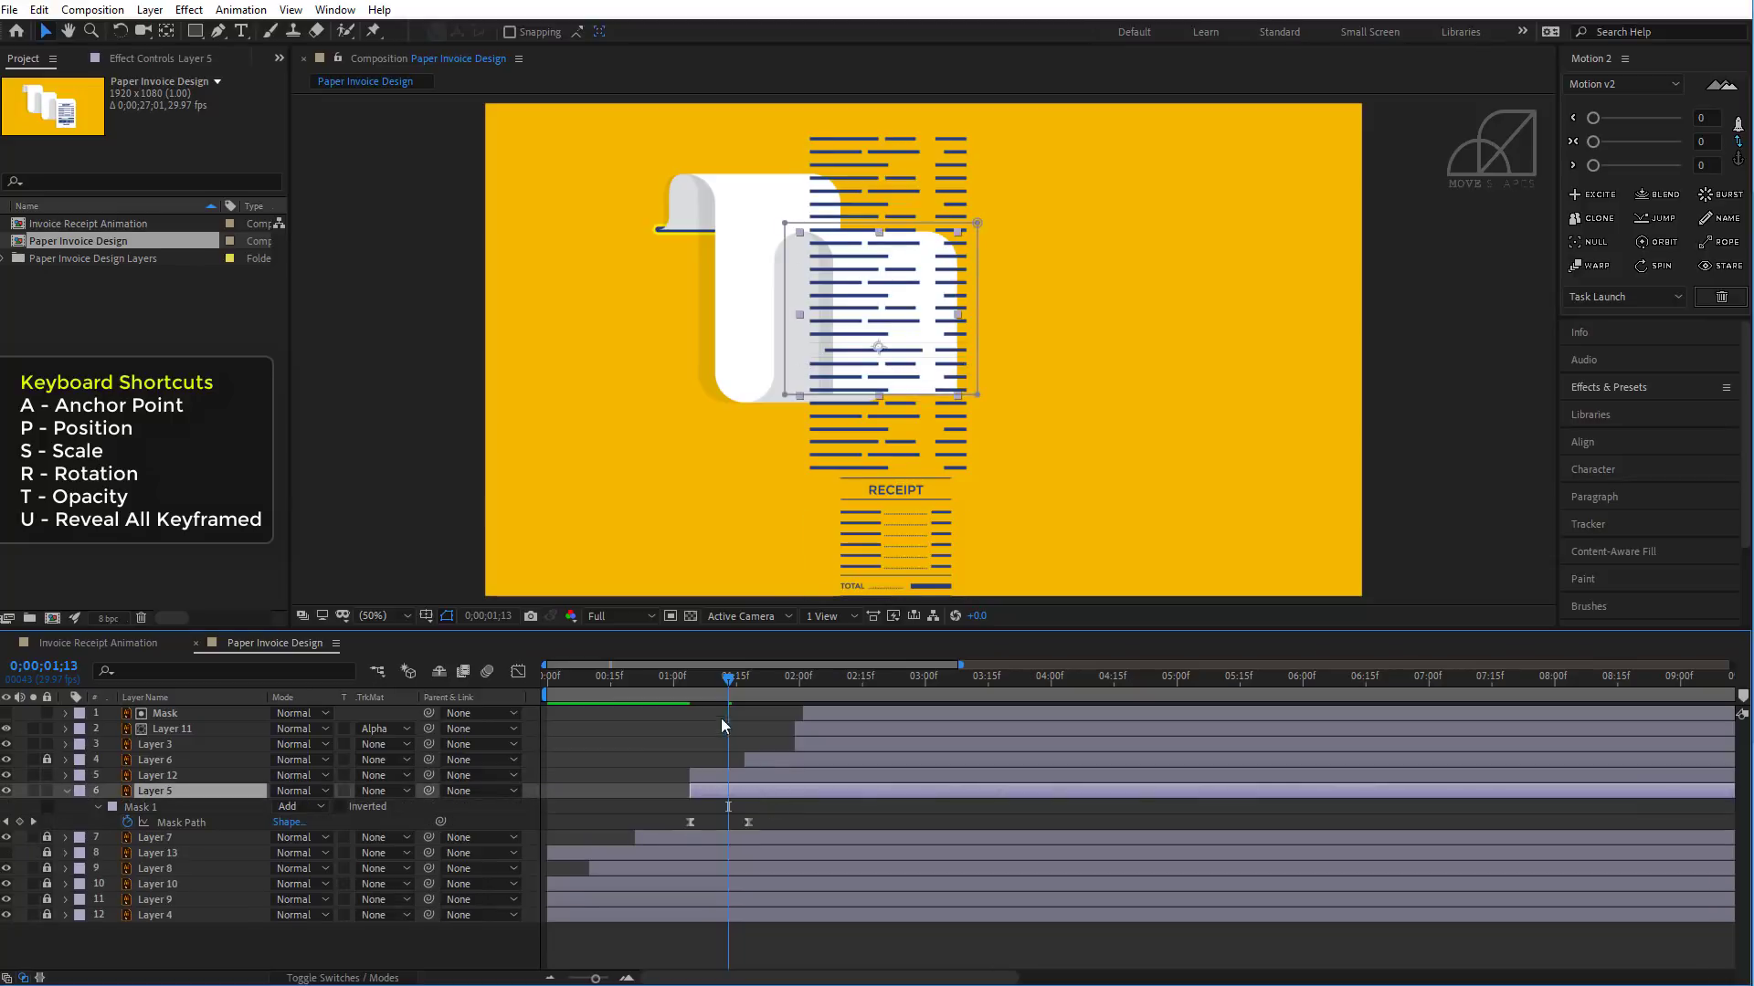
left_click_drag(684, 682, 749, 698)
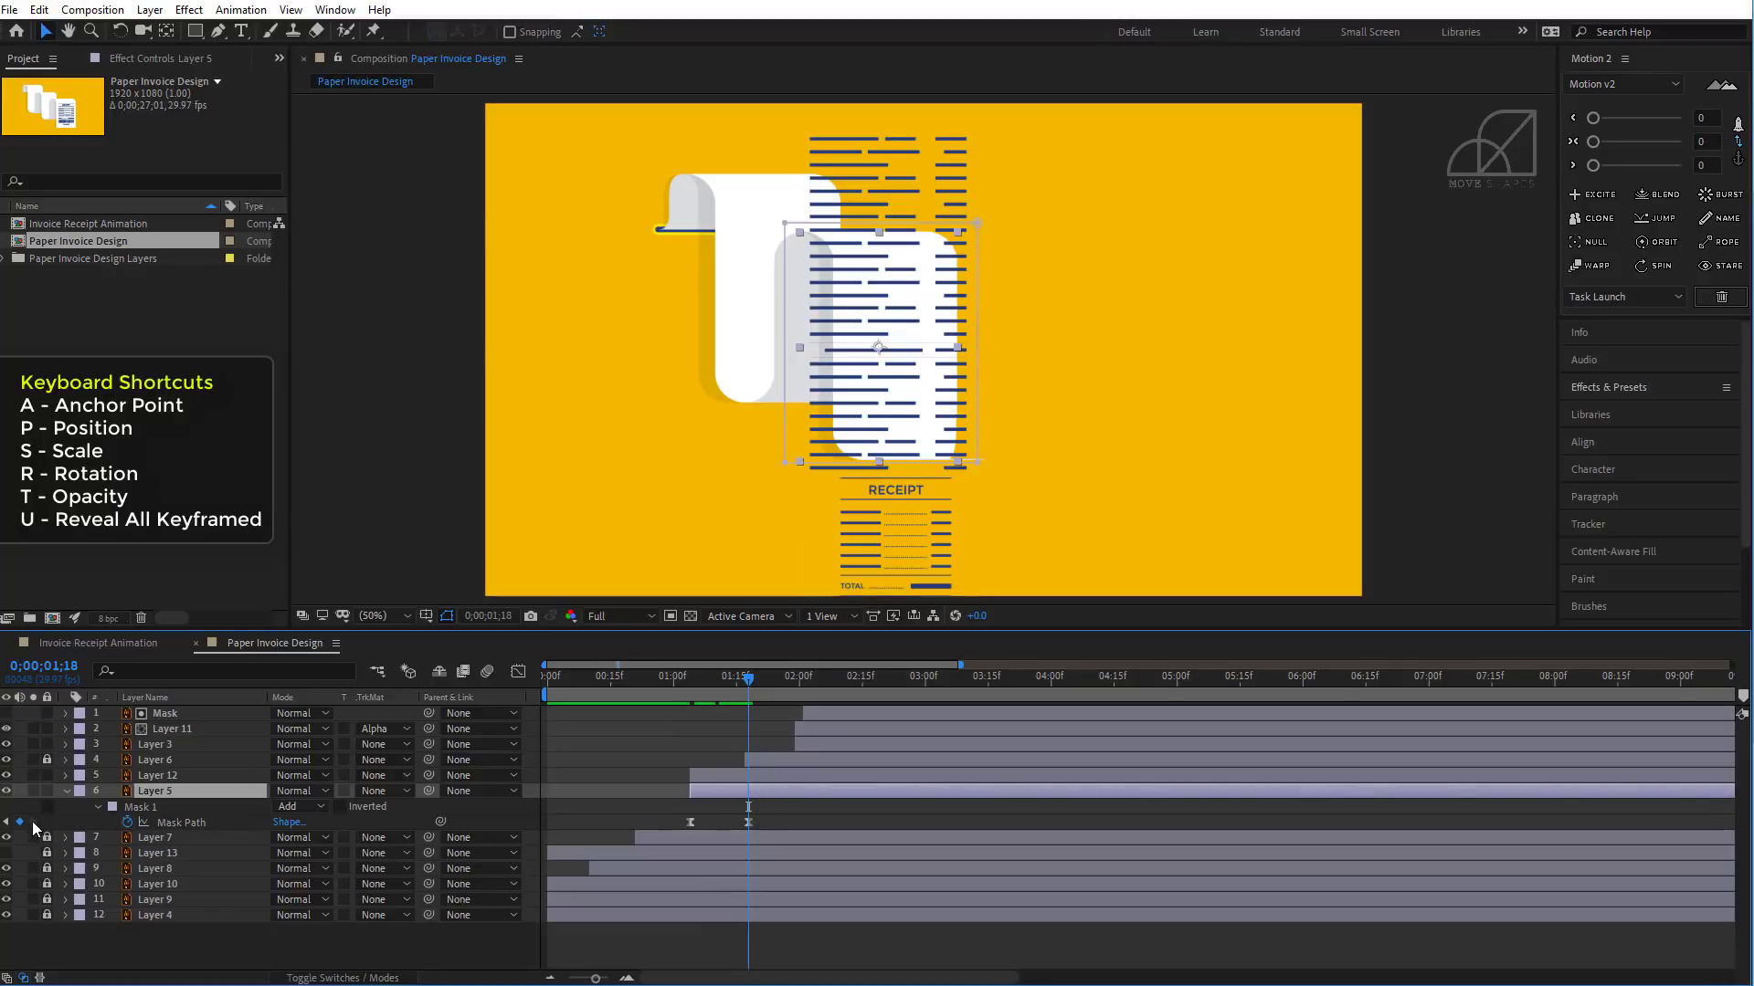
left_click(151, 776)
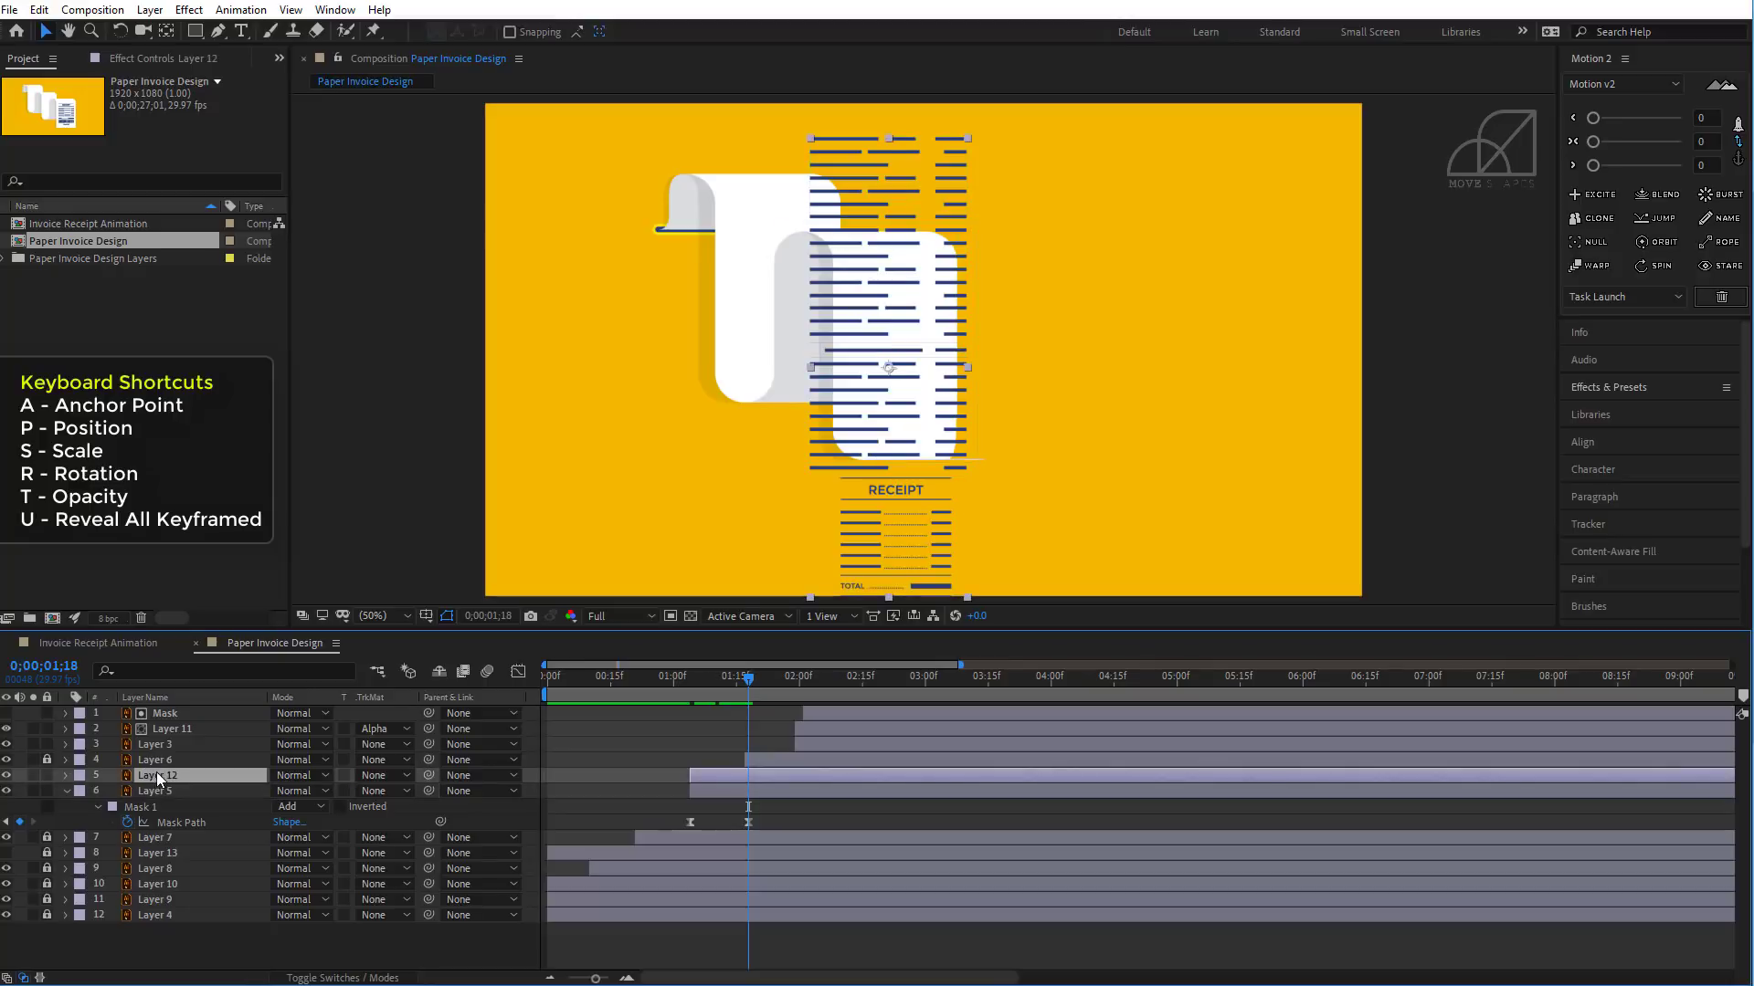
key("p")
left_click(111, 791)
- Set Layer 12's Position to 882.4, -238.7 at 0;00;01;04, placing the text above the fold
left_click_drag(727, 683, 691, 686)
left_click_drag(312, 790, 51, 818)
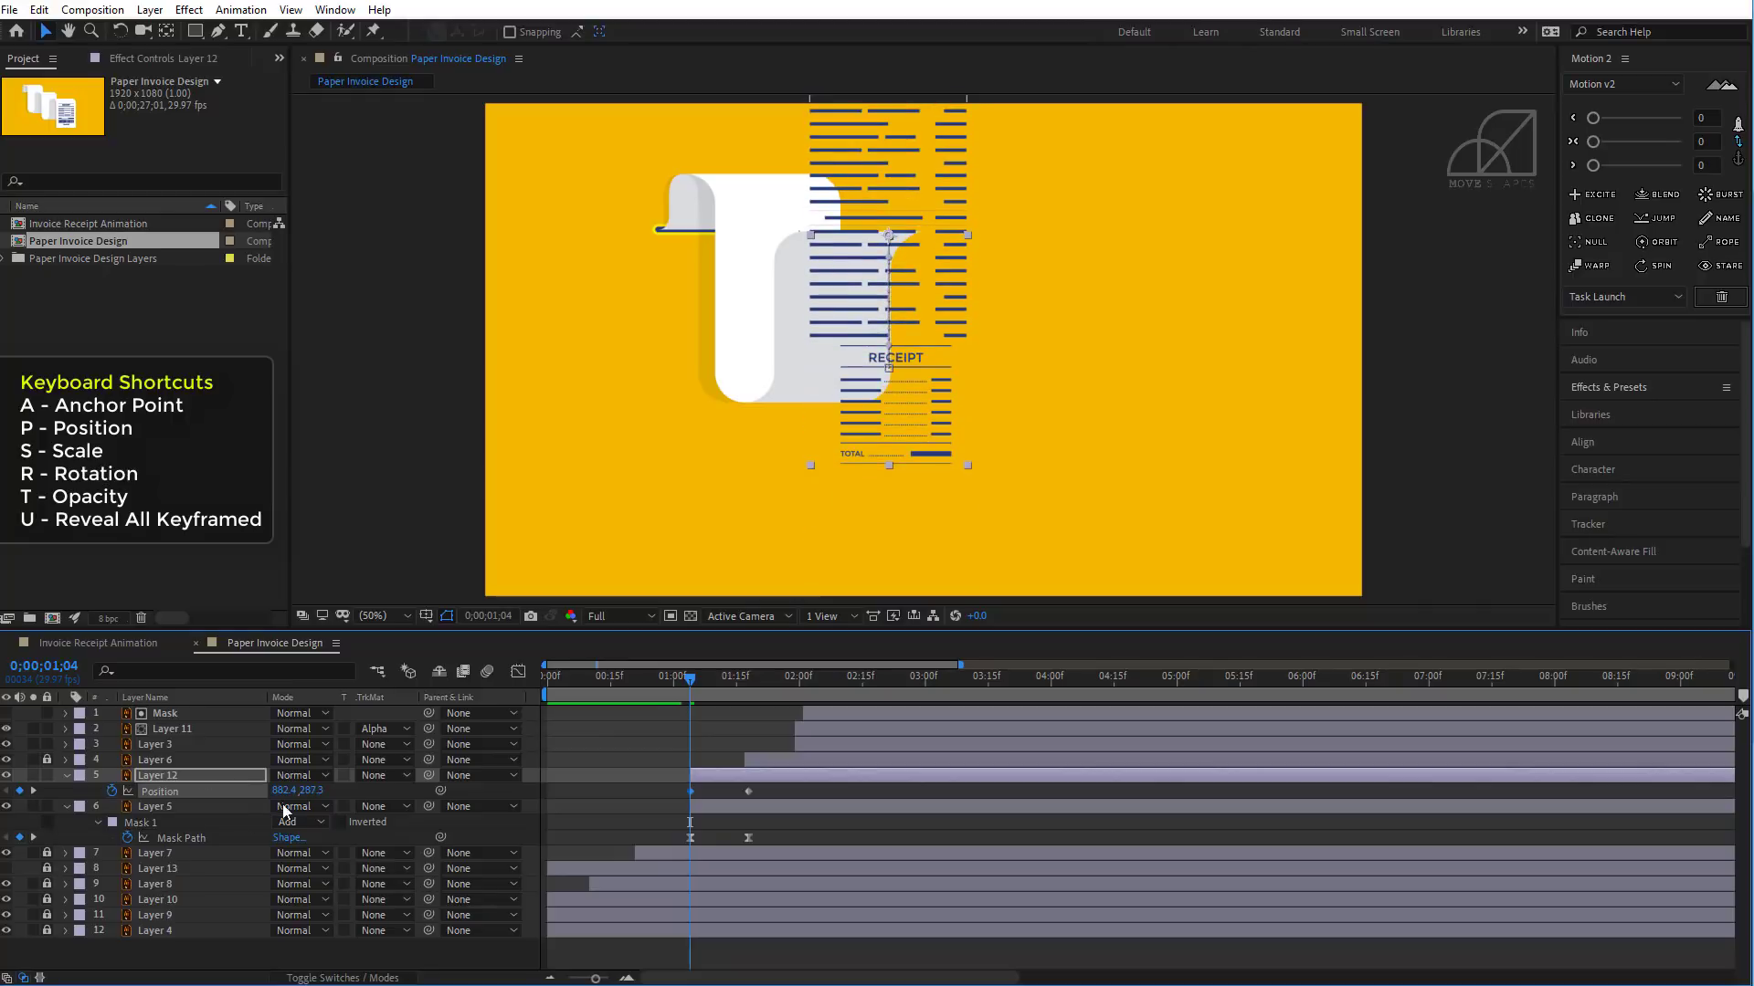
left_click_drag(283, 790, 28, 804)
key("ctrl+z")
left_click_drag(310, 793, 117, 797)
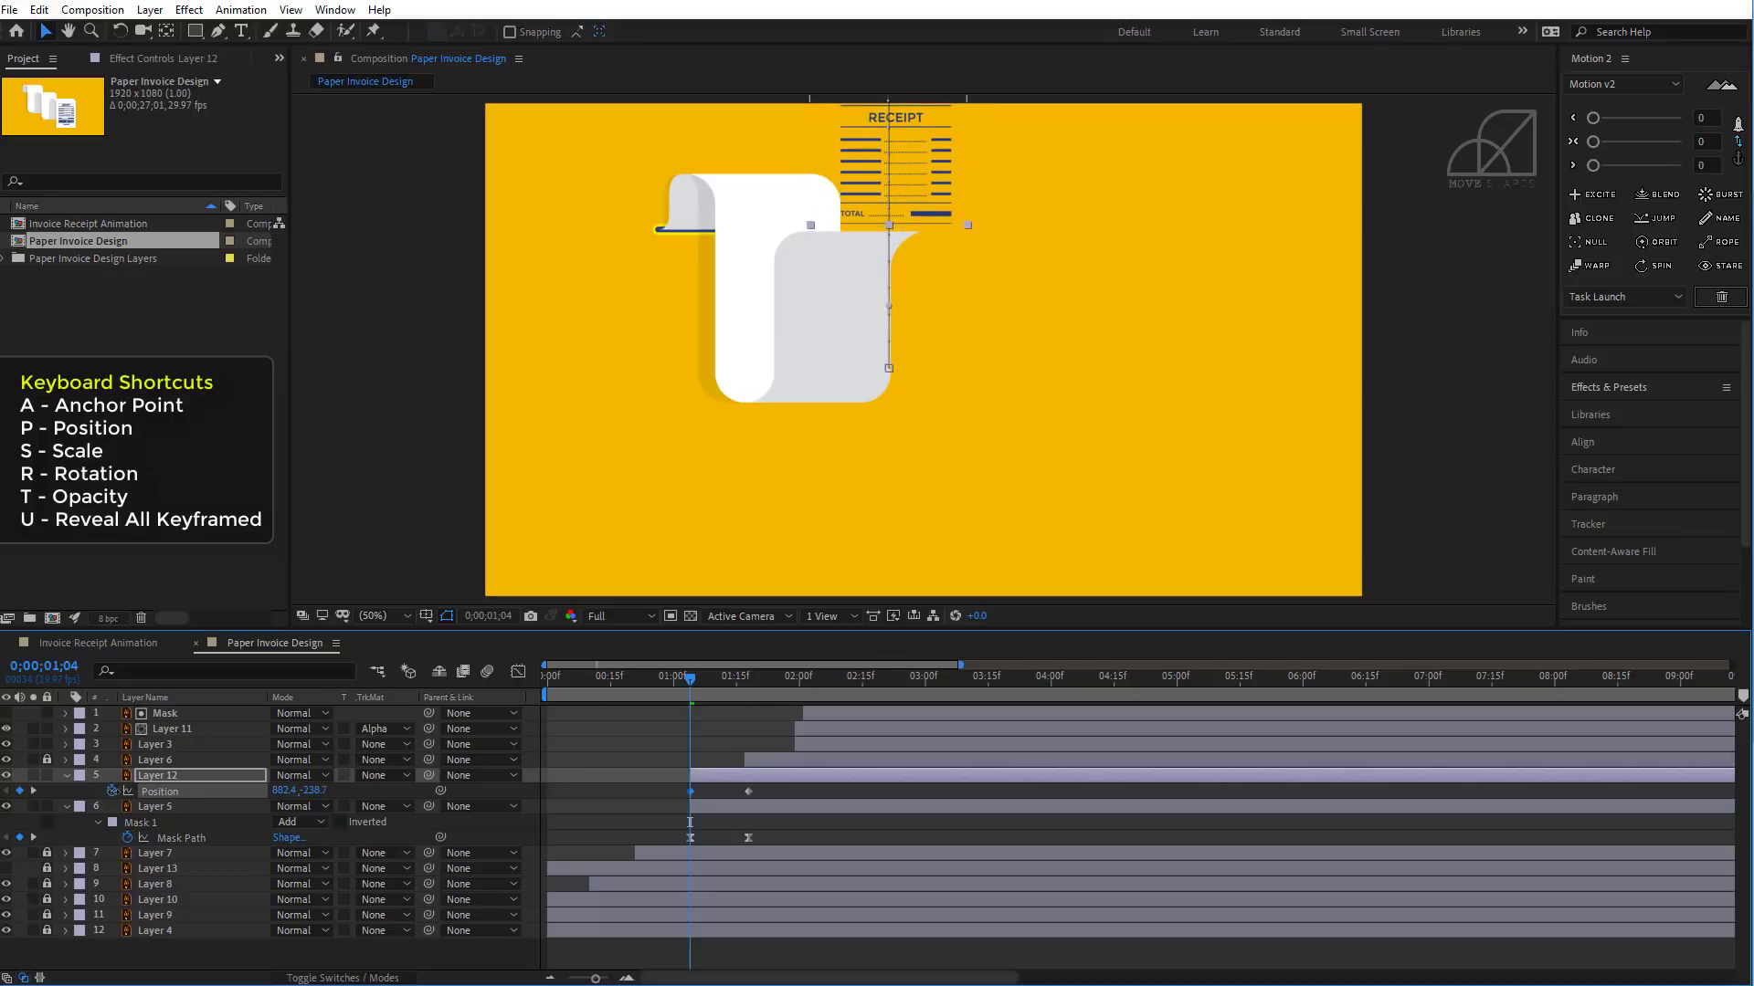
- Apply Easy Ease to Layer 12's Position keyframes
right_click(691, 791)
mouse_move(722, 783)
left_click(922, 829)
- Move Layer 12's second Position keyframe to 0;00;02;18 and set its value to 882.4, 797.5
left_click_drag(685, 683, 868, 755)
left_click_drag(749, 791, 876, 792)
left_click_drag(312, 791, 501, 805)
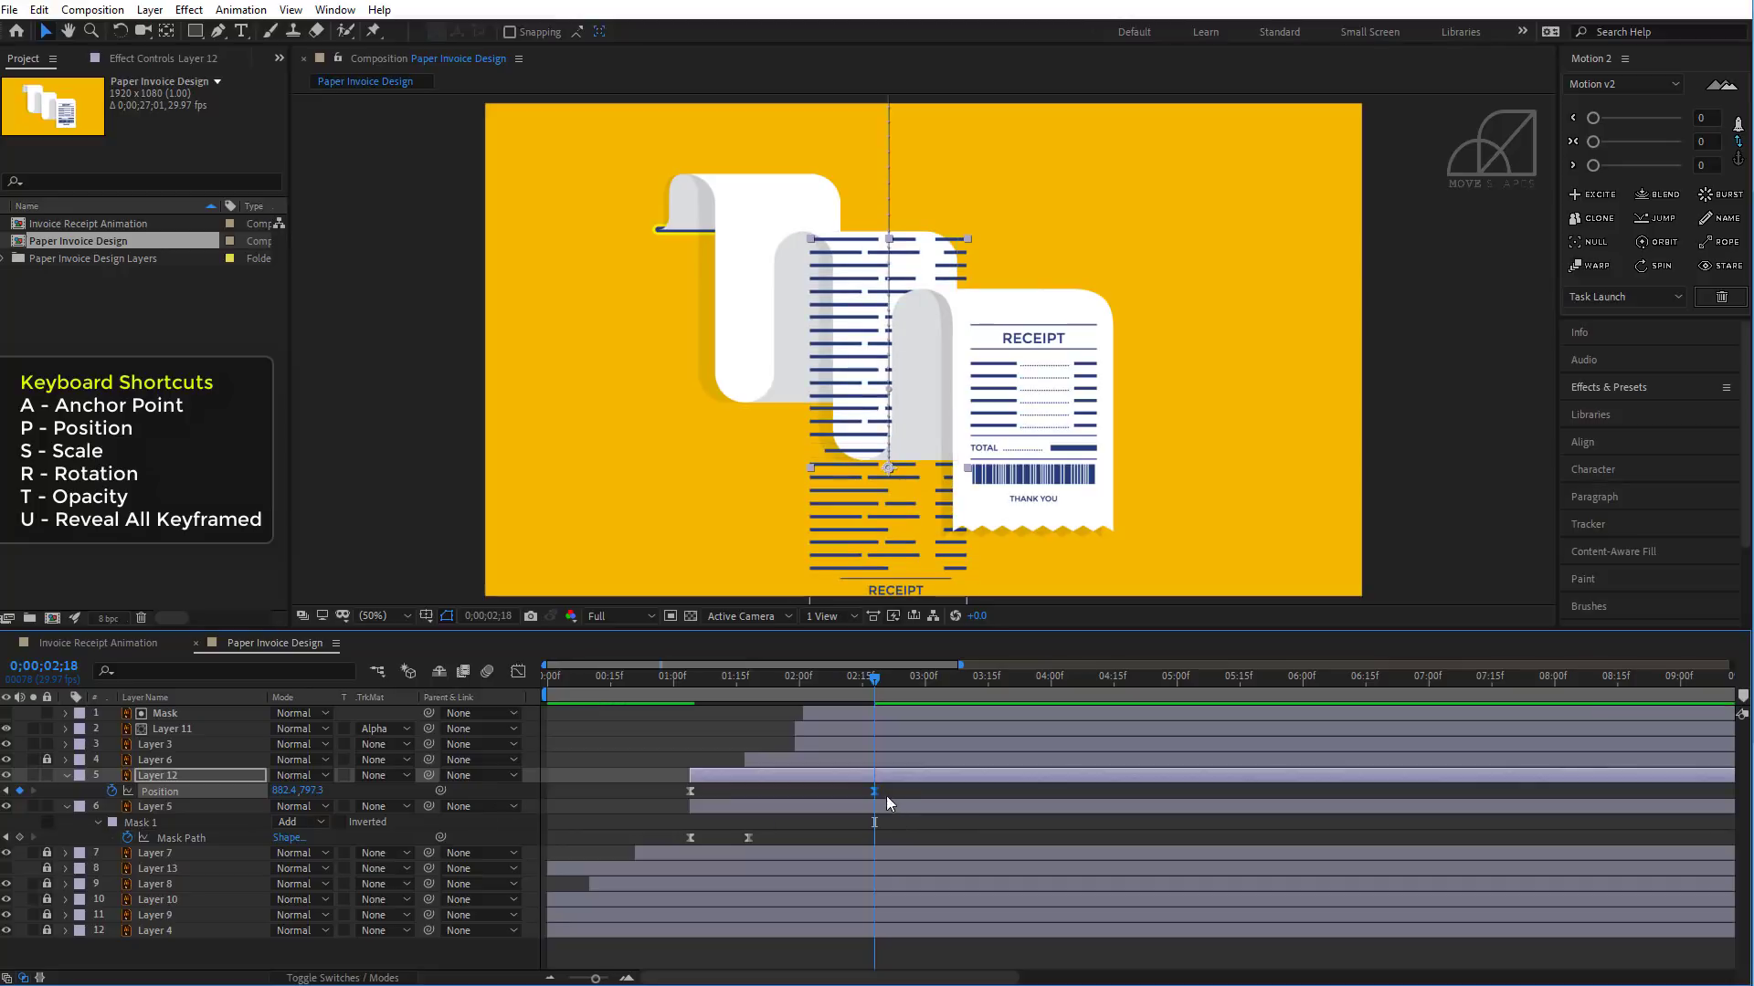
- Preview the text slide from 0;00;01;03 to 0;00;03;00, and collapse the properties of Layer 5 and Layer 12
left_click(685, 683)
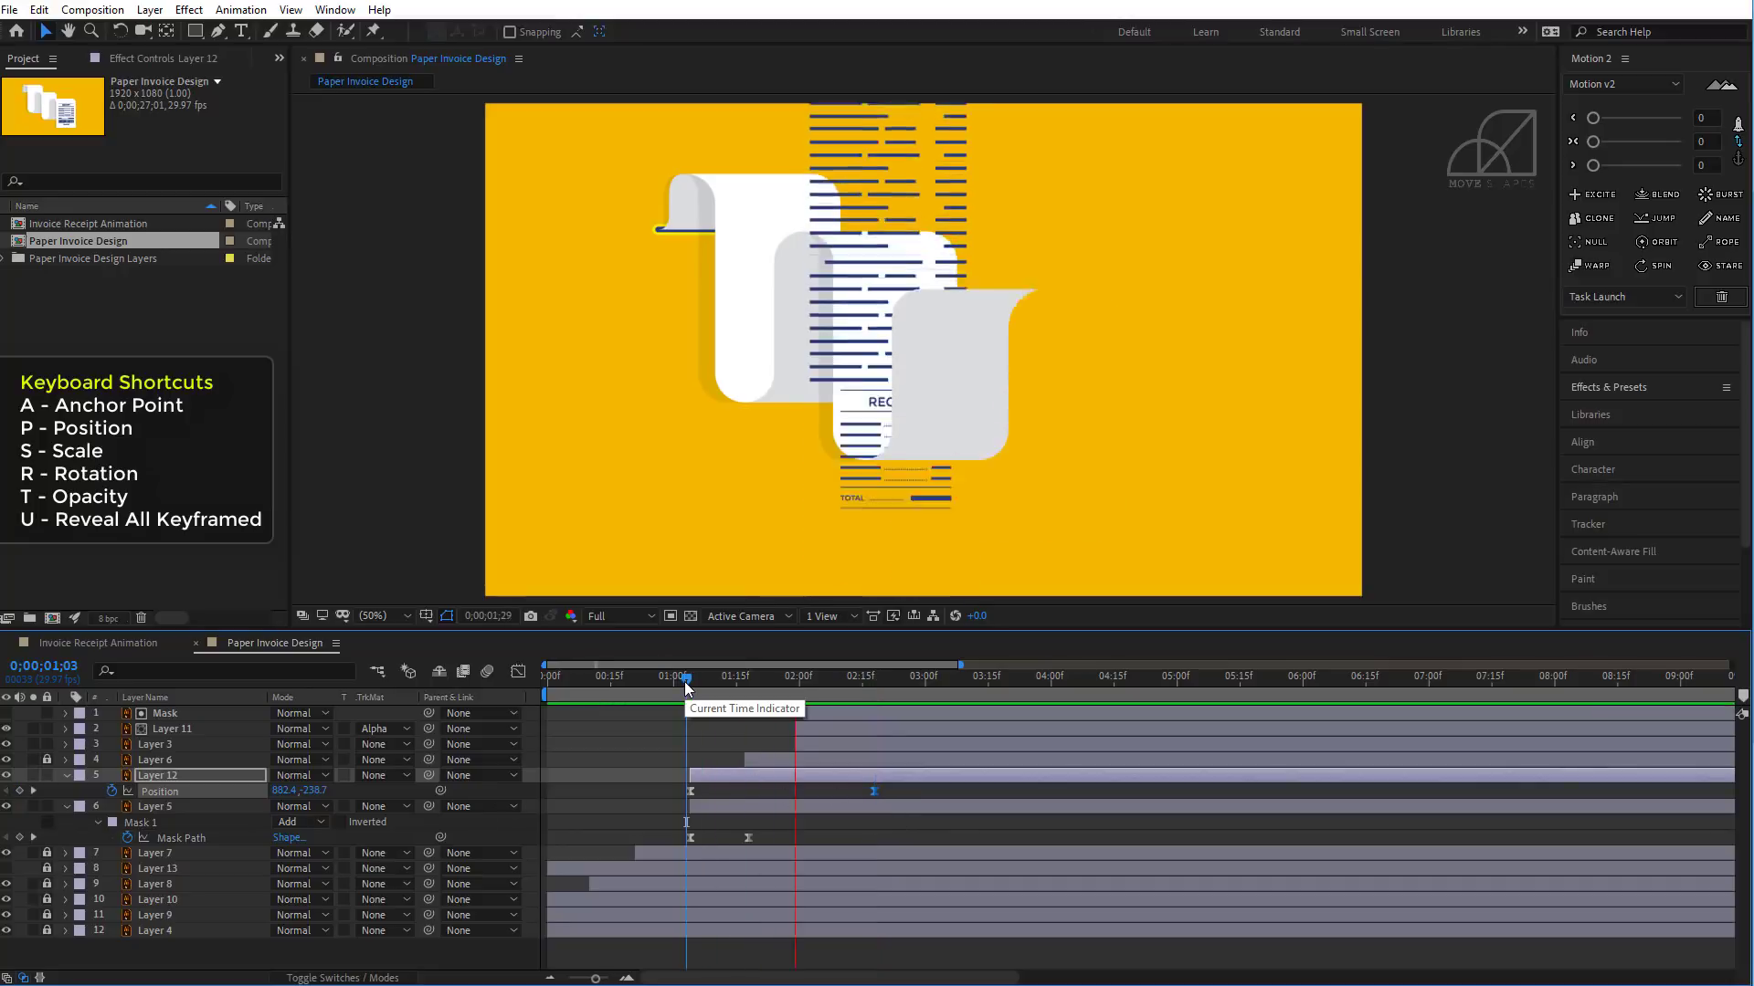
left_click_drag(686, 683, 926, 724)
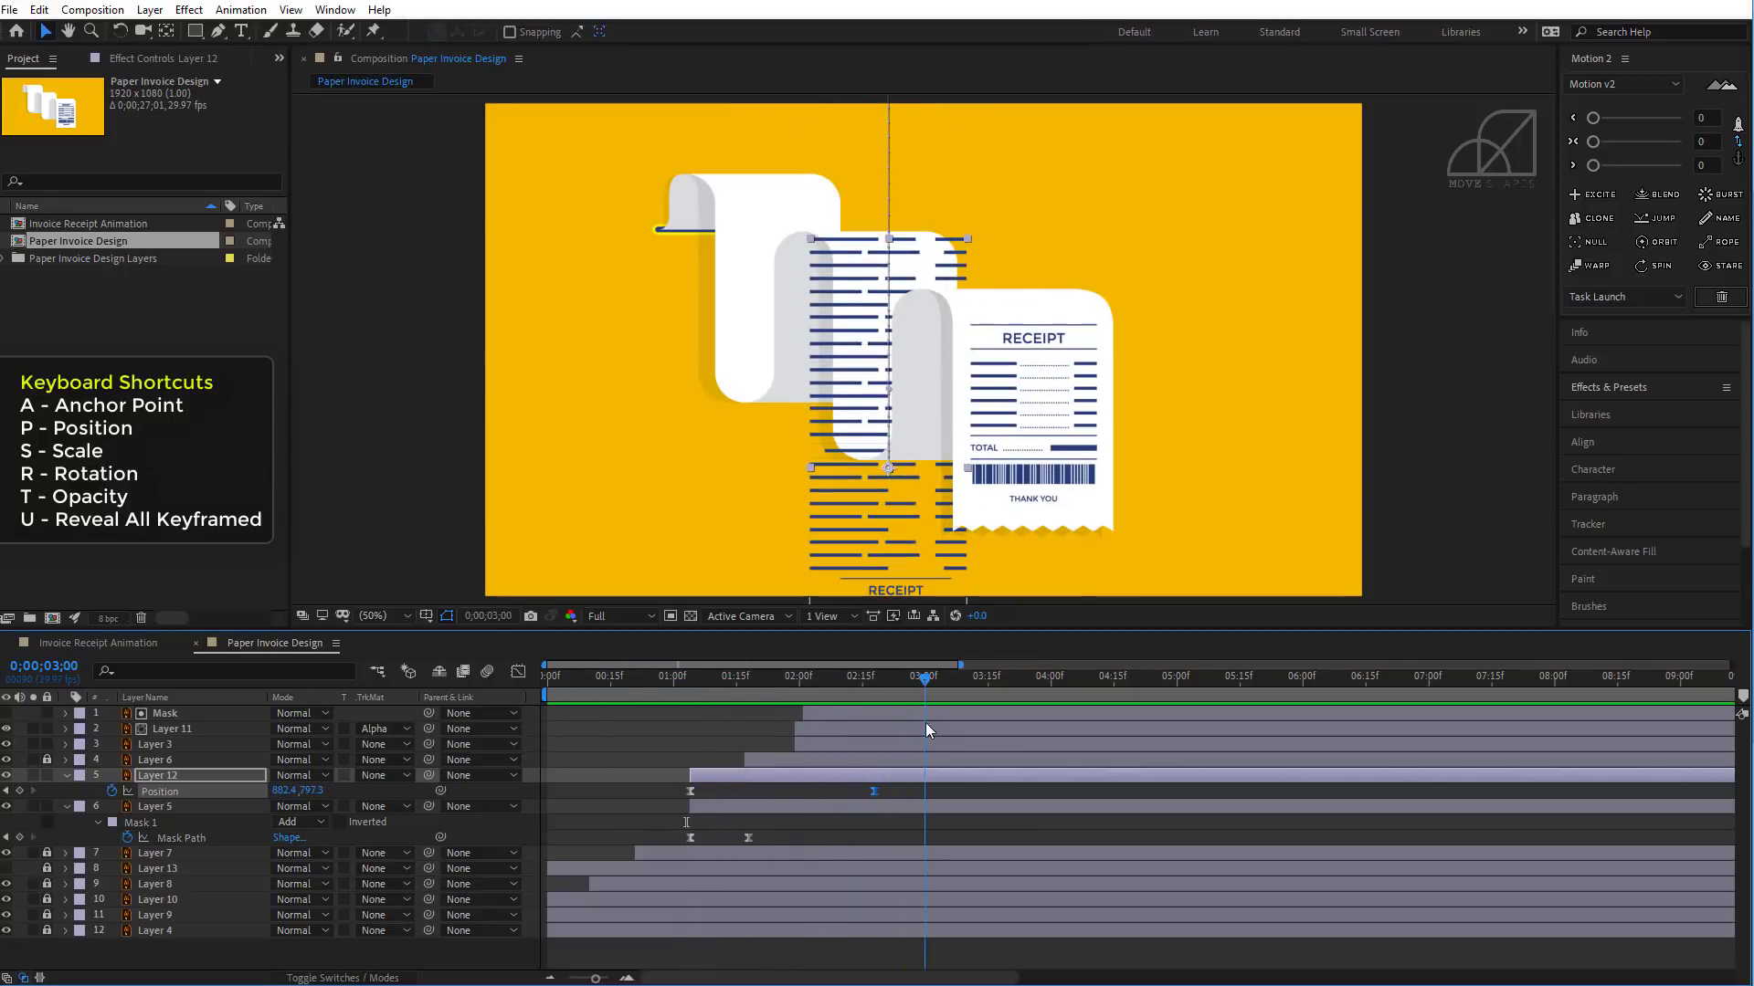
left_click(775, 791)
left_click(64, 807)
left_click(64, 775)
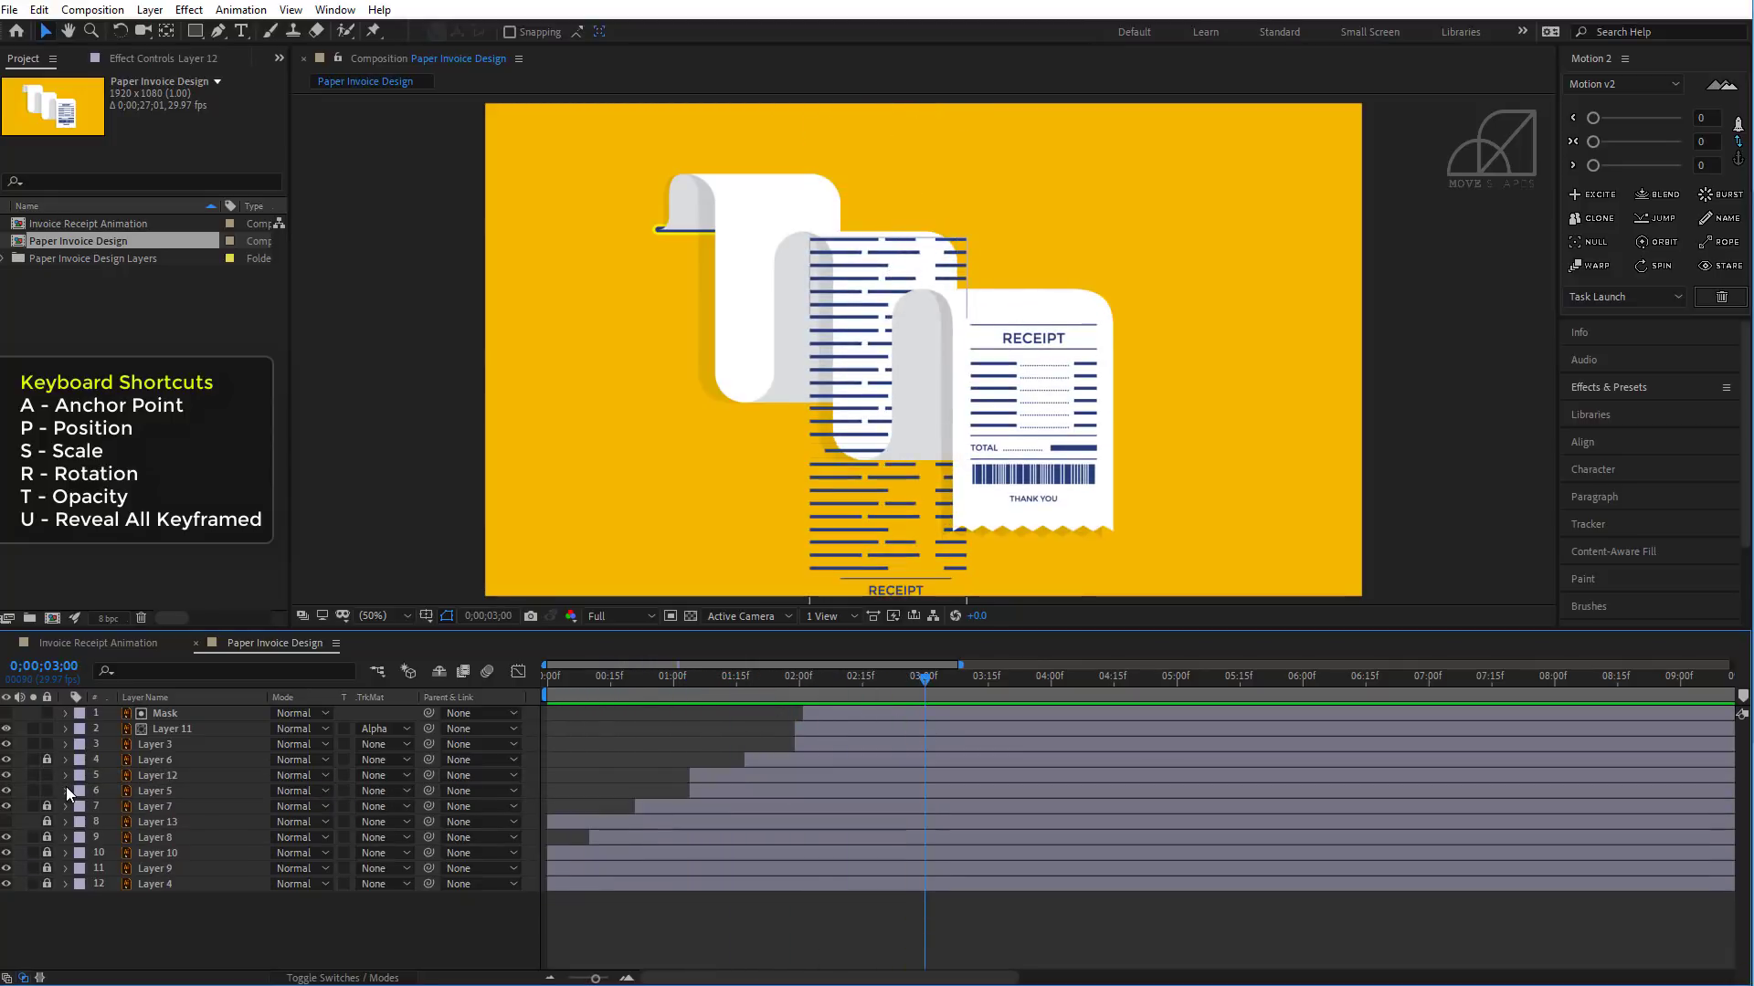
- Hide Layer 3 and Layer 6 to expose the whole middle fold, and leave every layer deselected
left_click(156, 776)
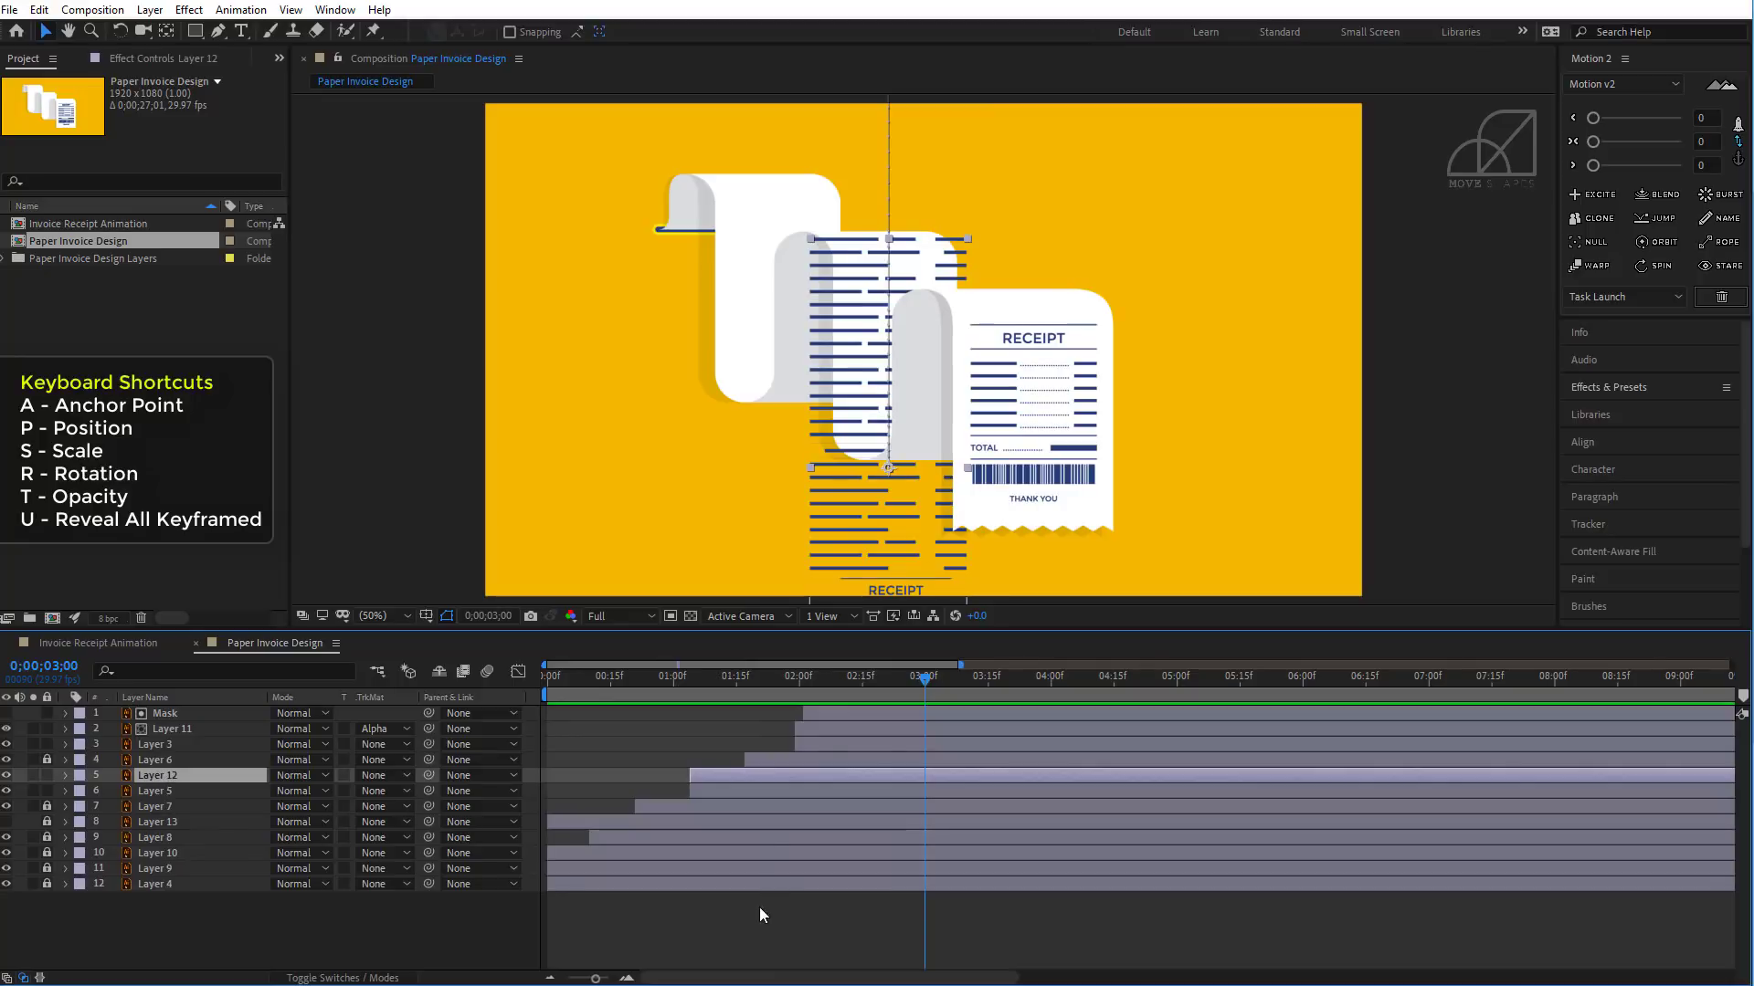
left_click(739, 923)
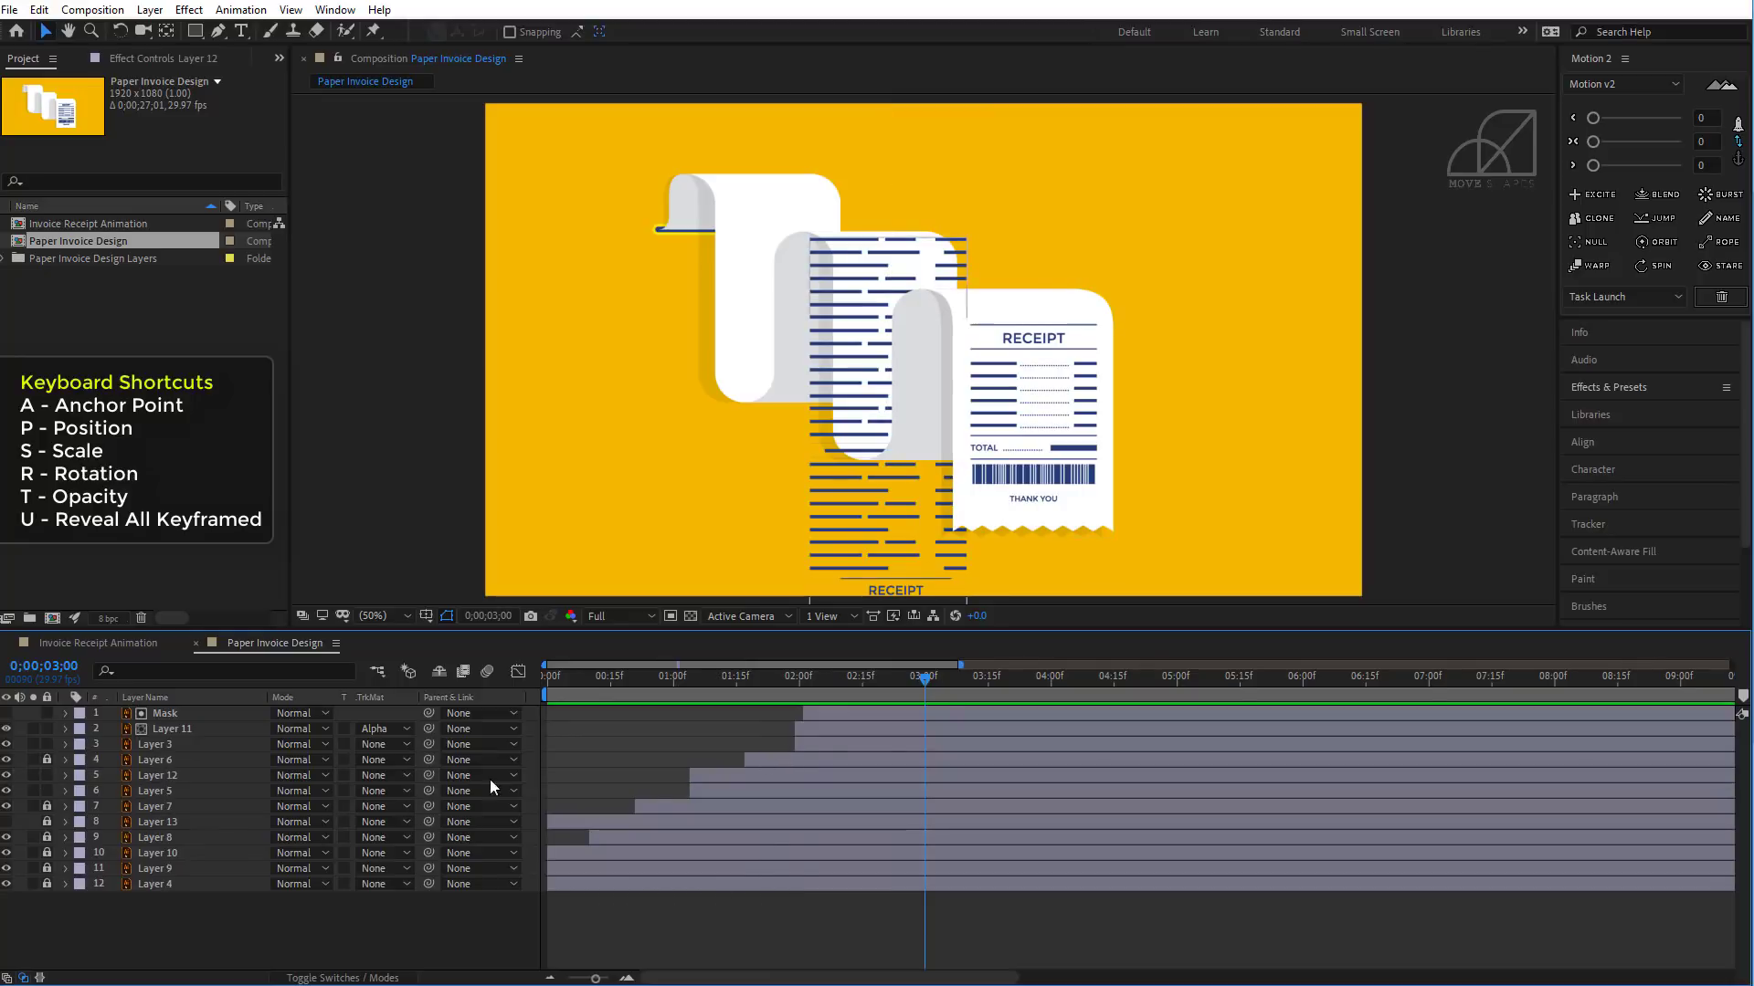
left_click(730, 777)
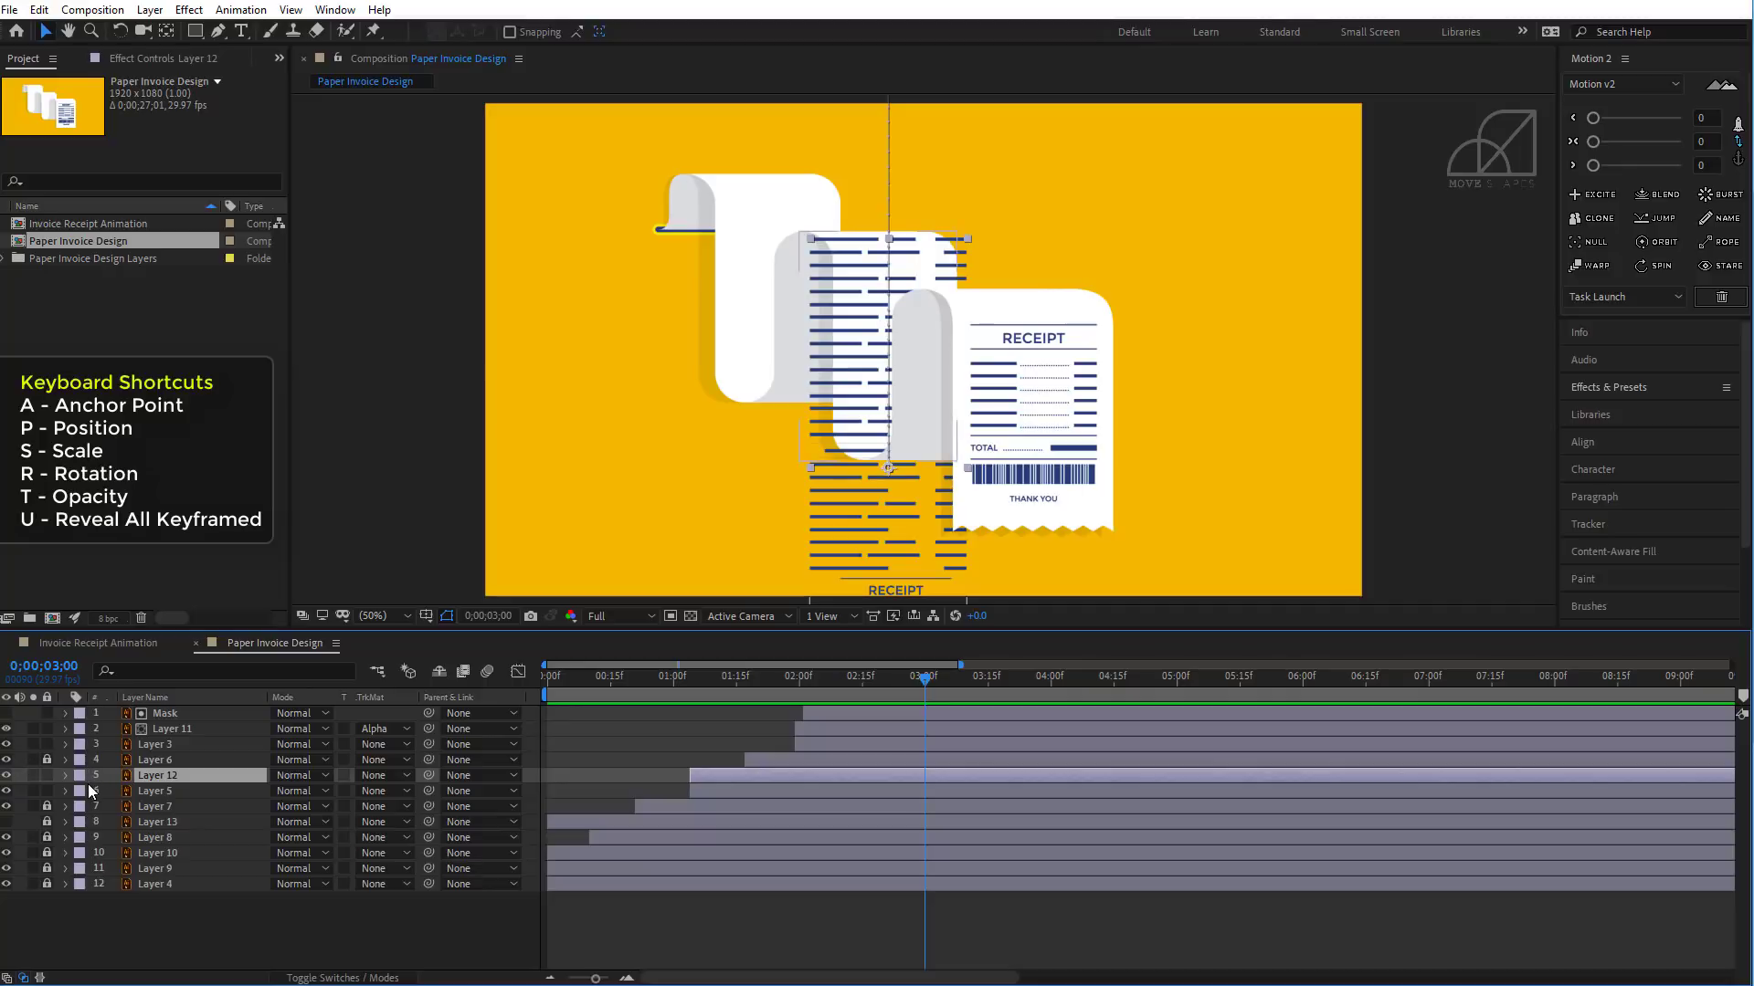
left_click(7, 729)
left_click(6, 729)
left_click(6, 730)
left_click(7, 760)
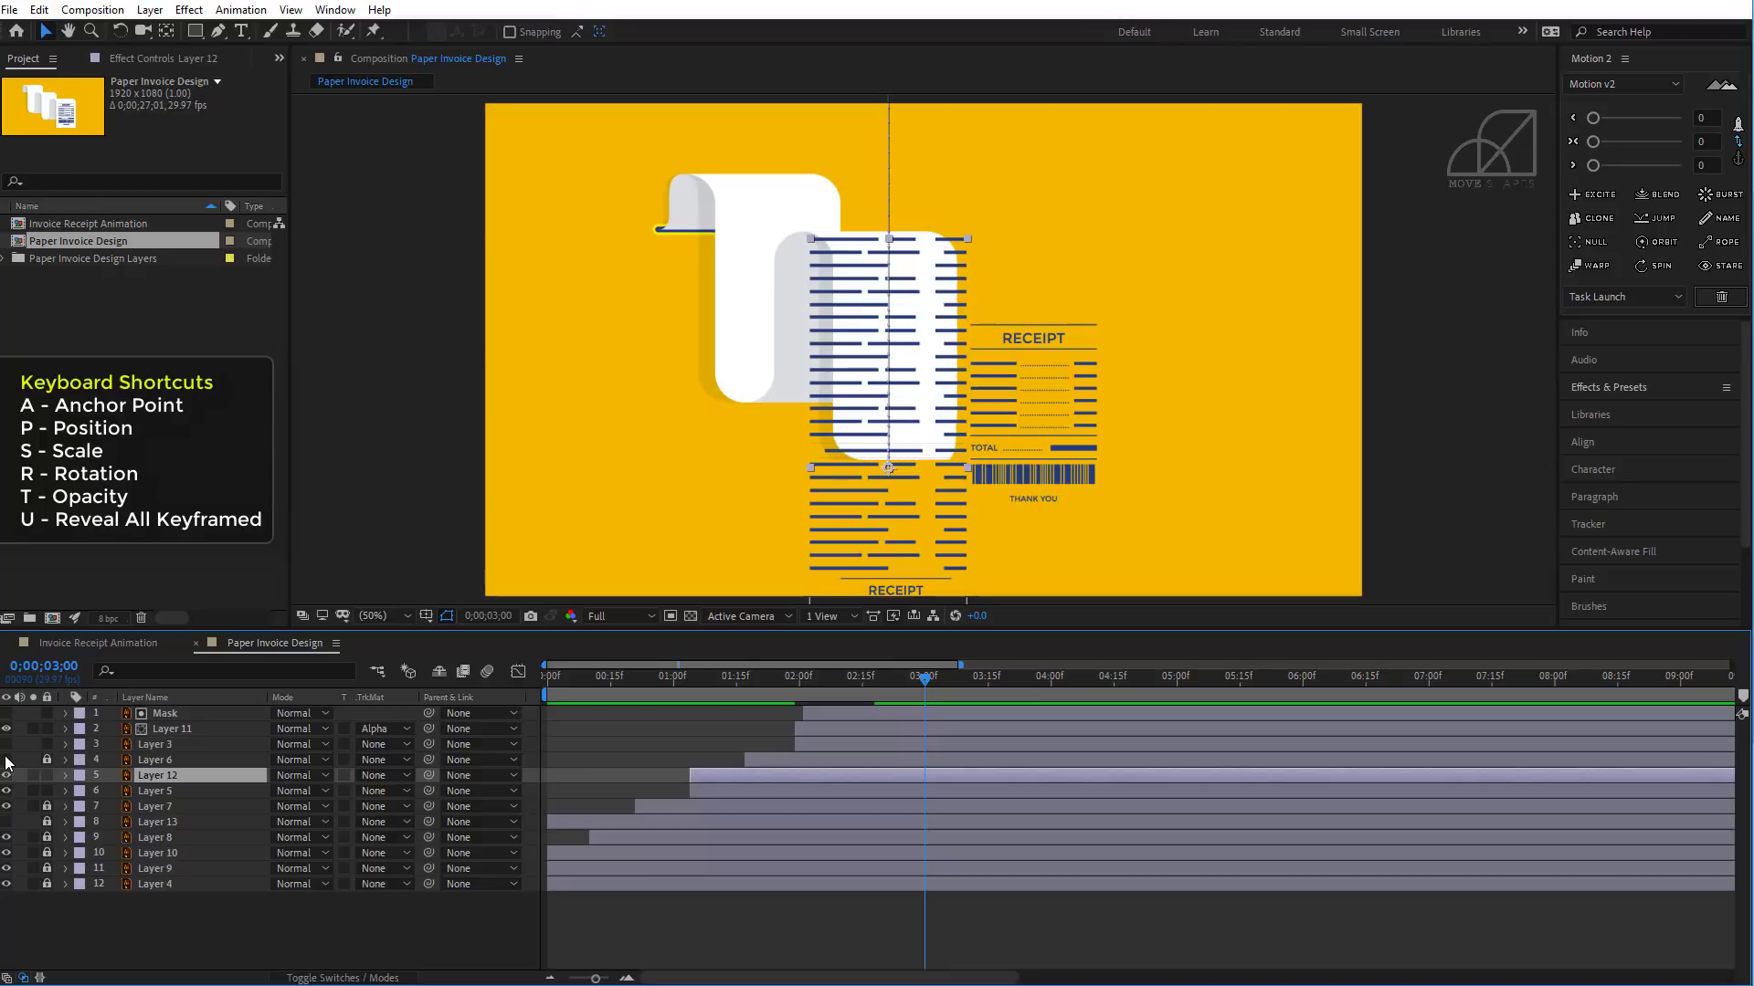
left_click(636, 924)
left_click(721, 777)
left_click(171, 926)
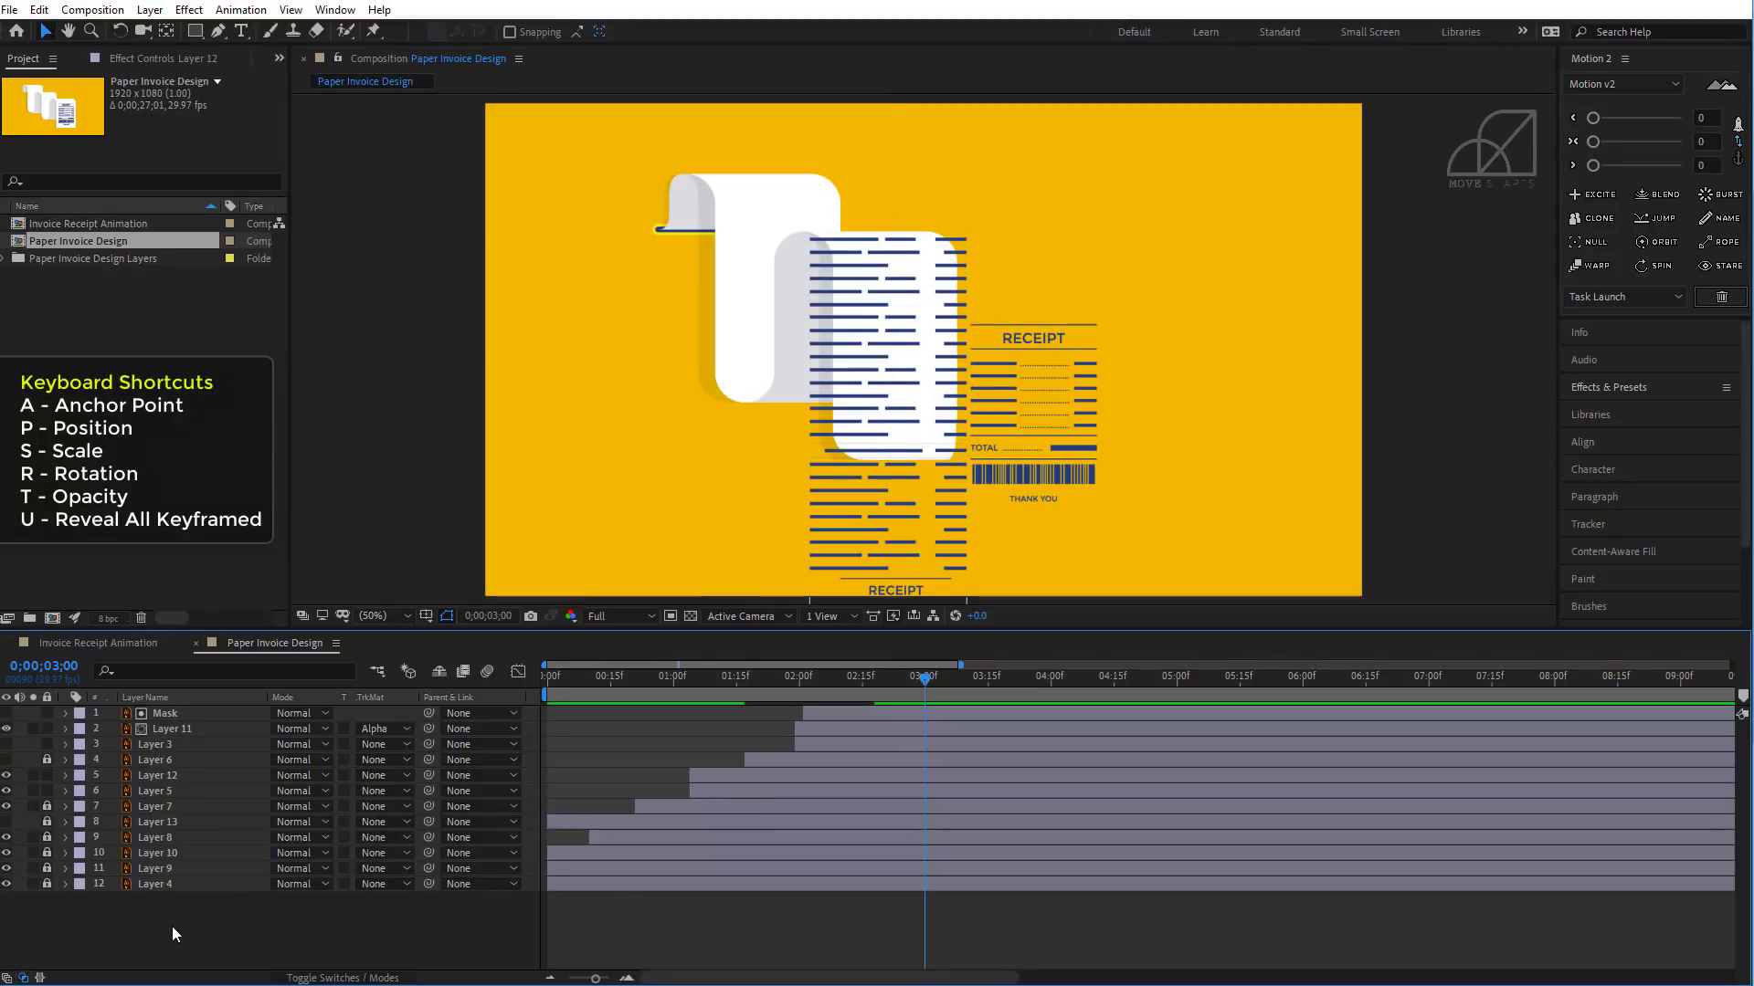
- With the Pen tool, start a white-filled shape along the middle fold's left side, curving from its upper-left corner and running straight down
key("period")
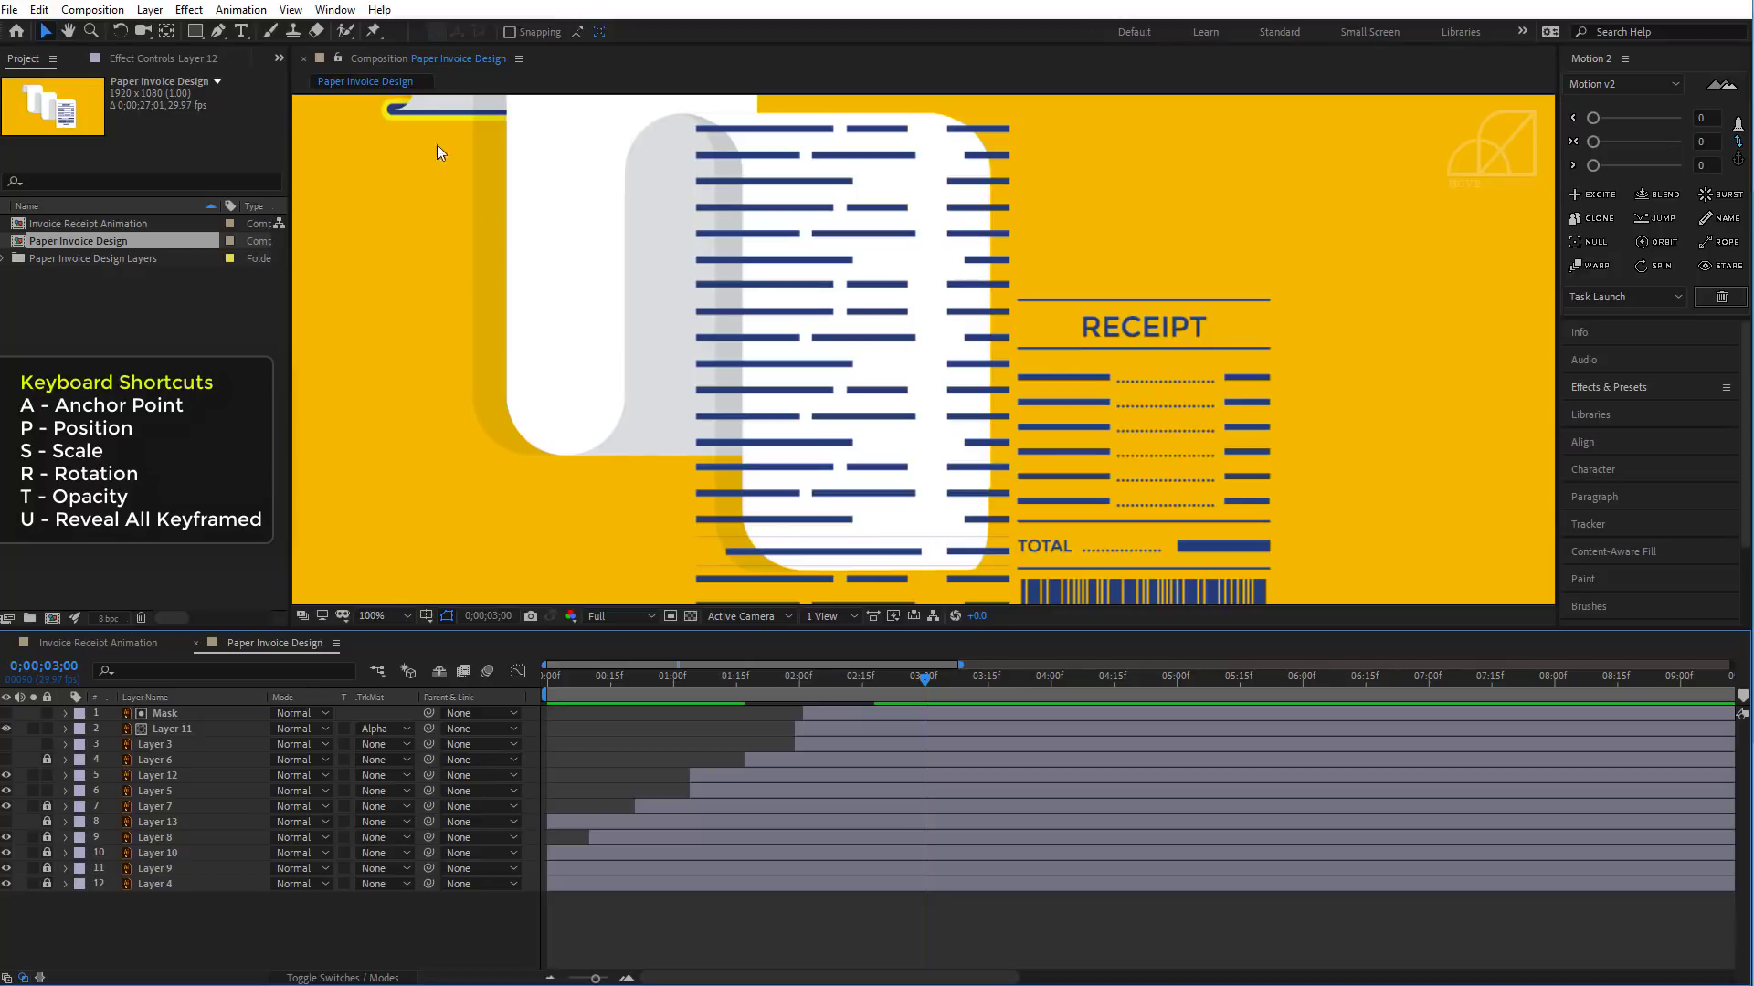
left_click(215, 36)
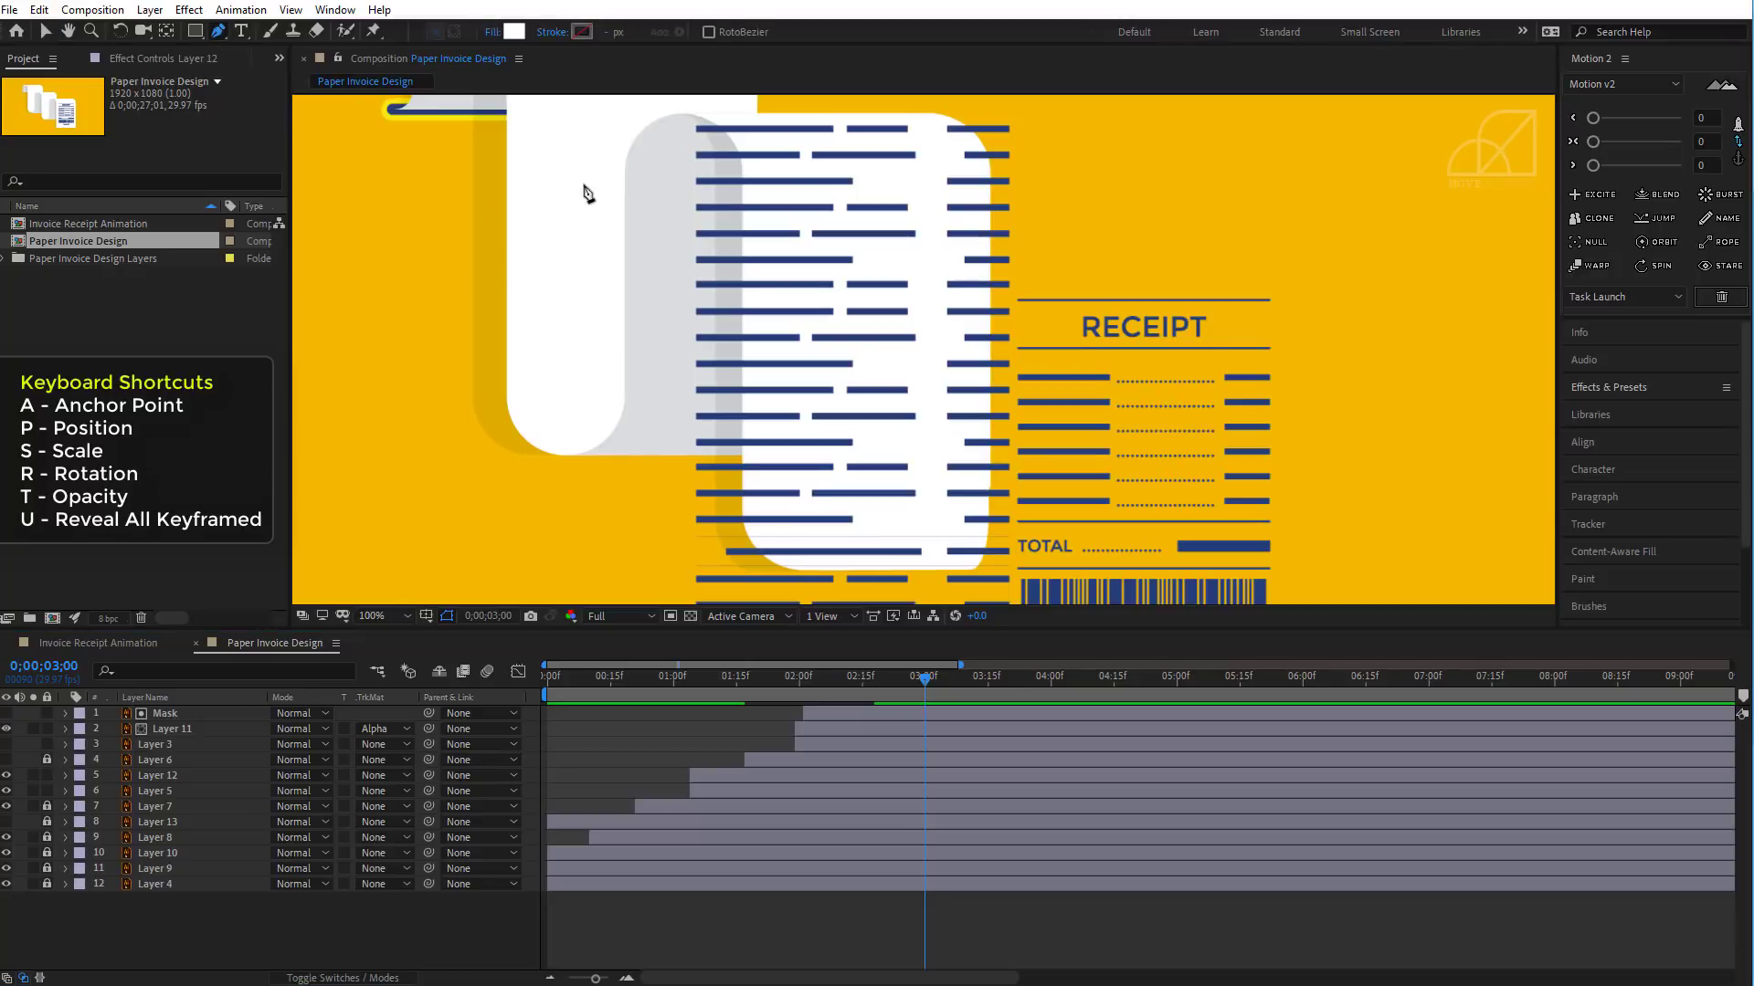
left_click(709, 111)
left_click_drag(762, 223, 764, 349)
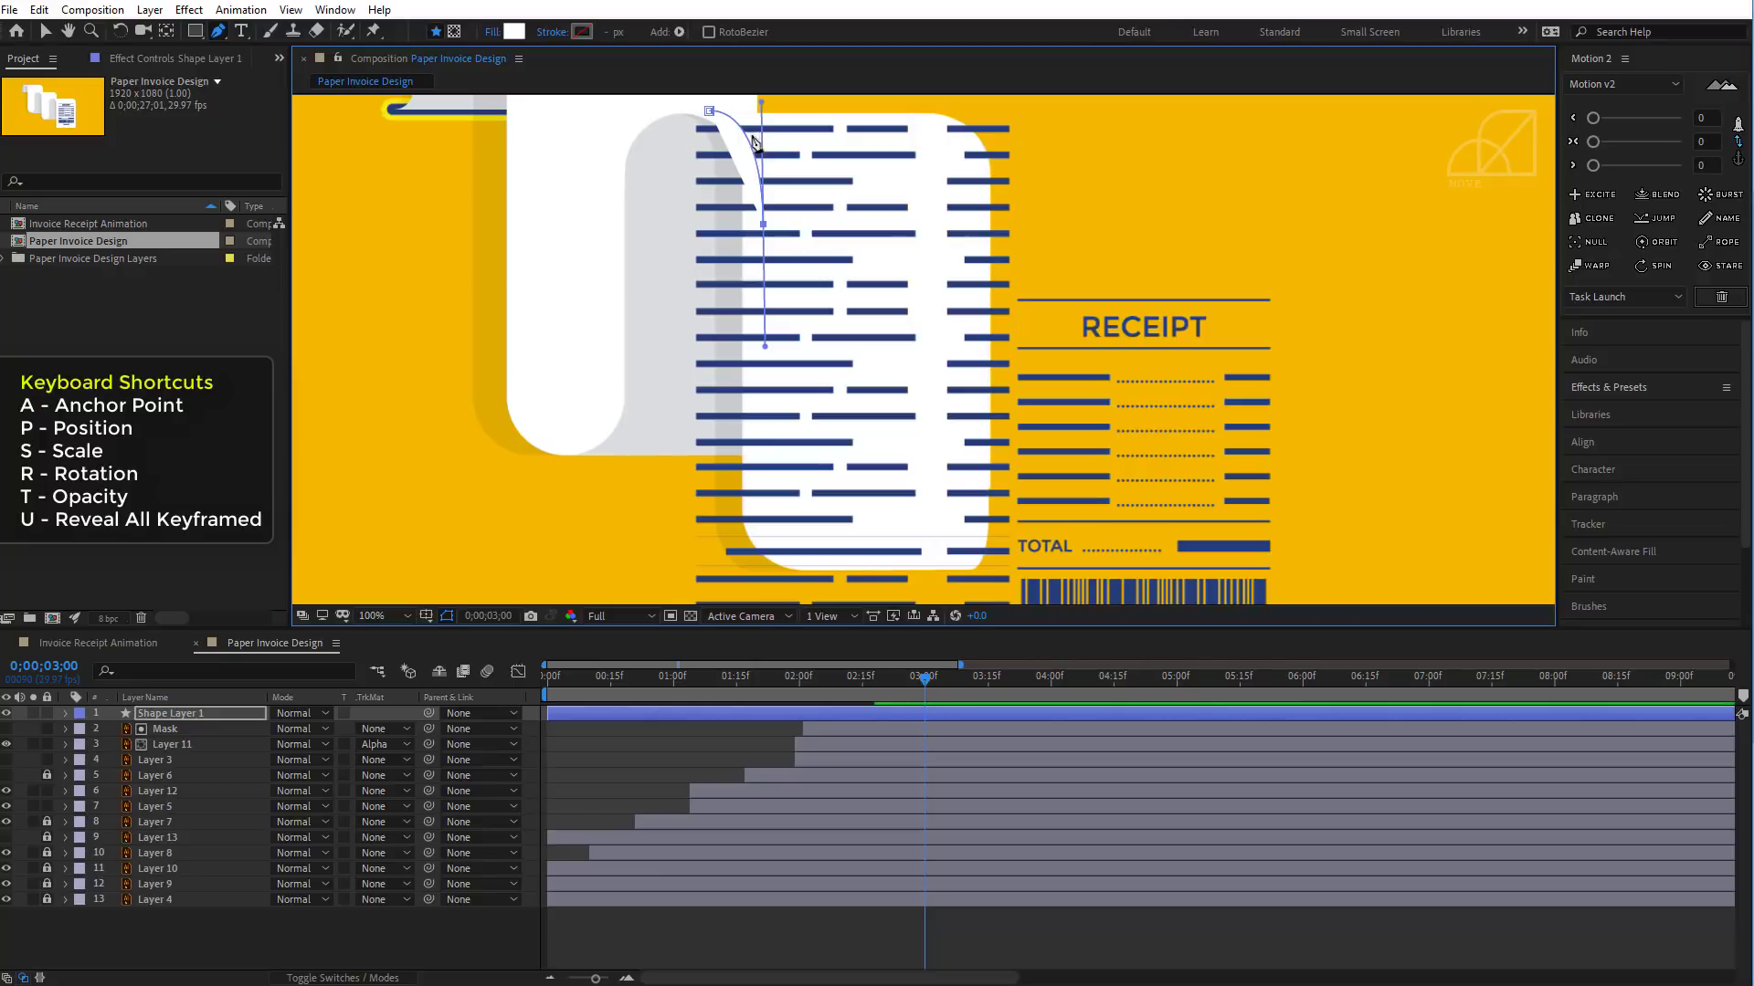
left_click_drag(763, 104, 763, 123)
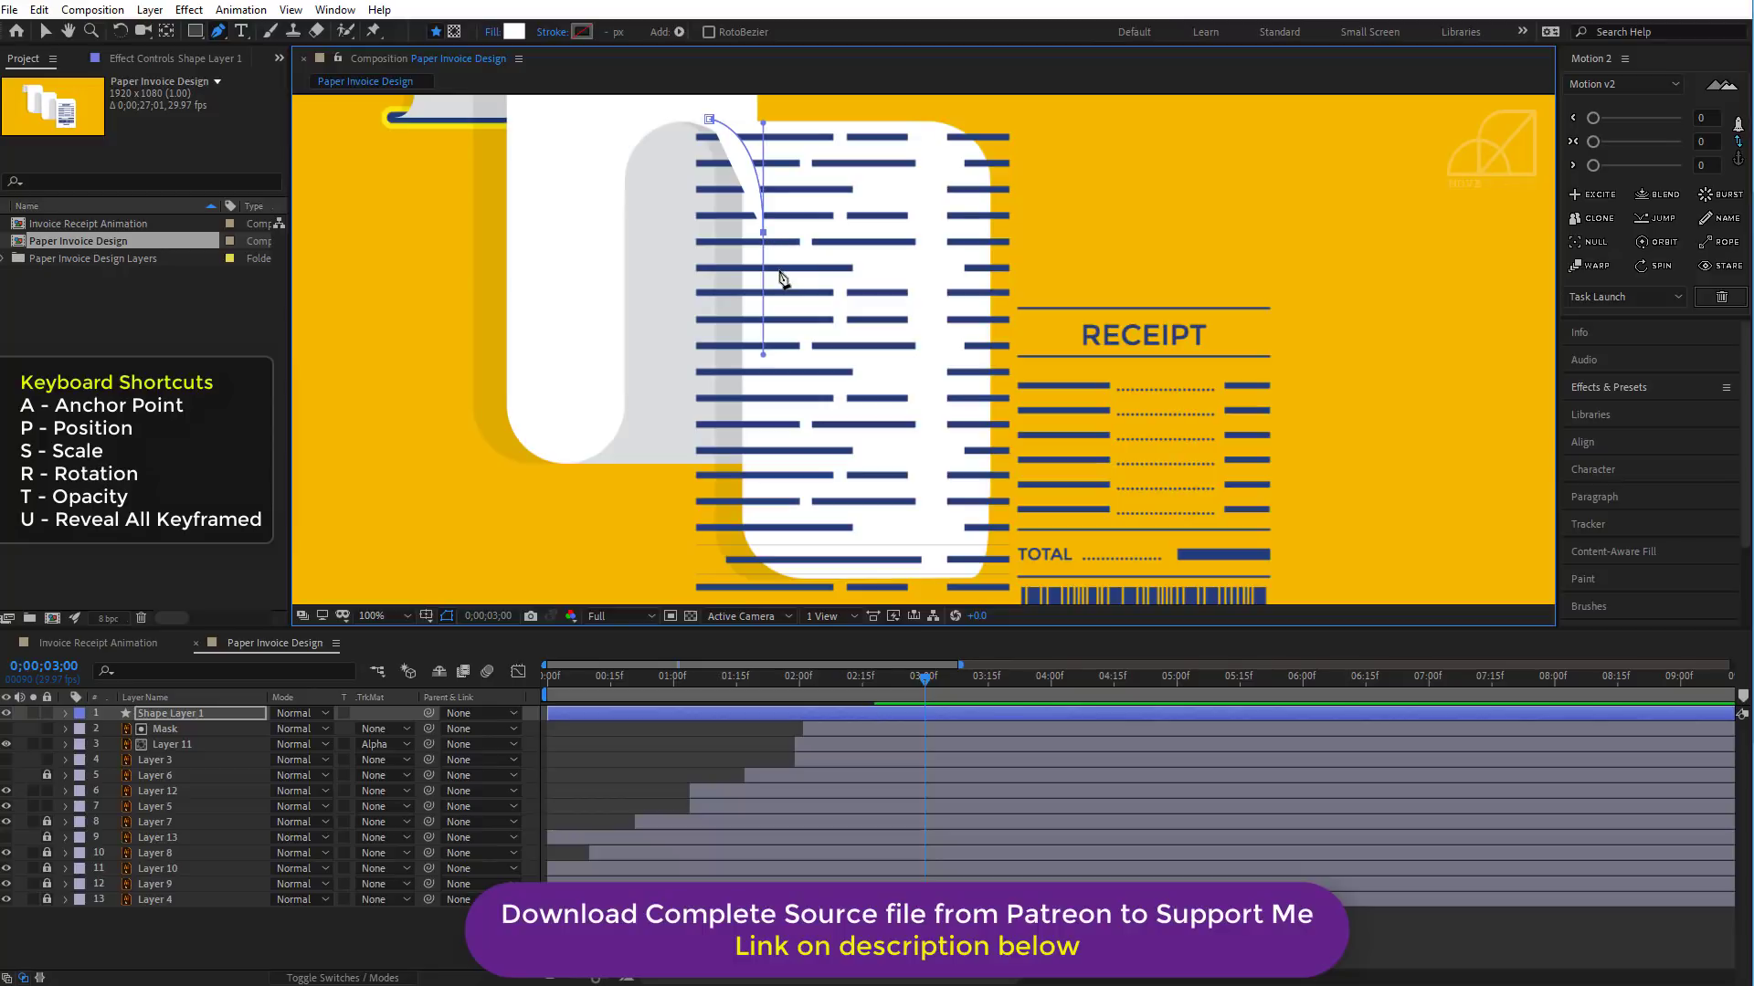
left_click(756, 521)
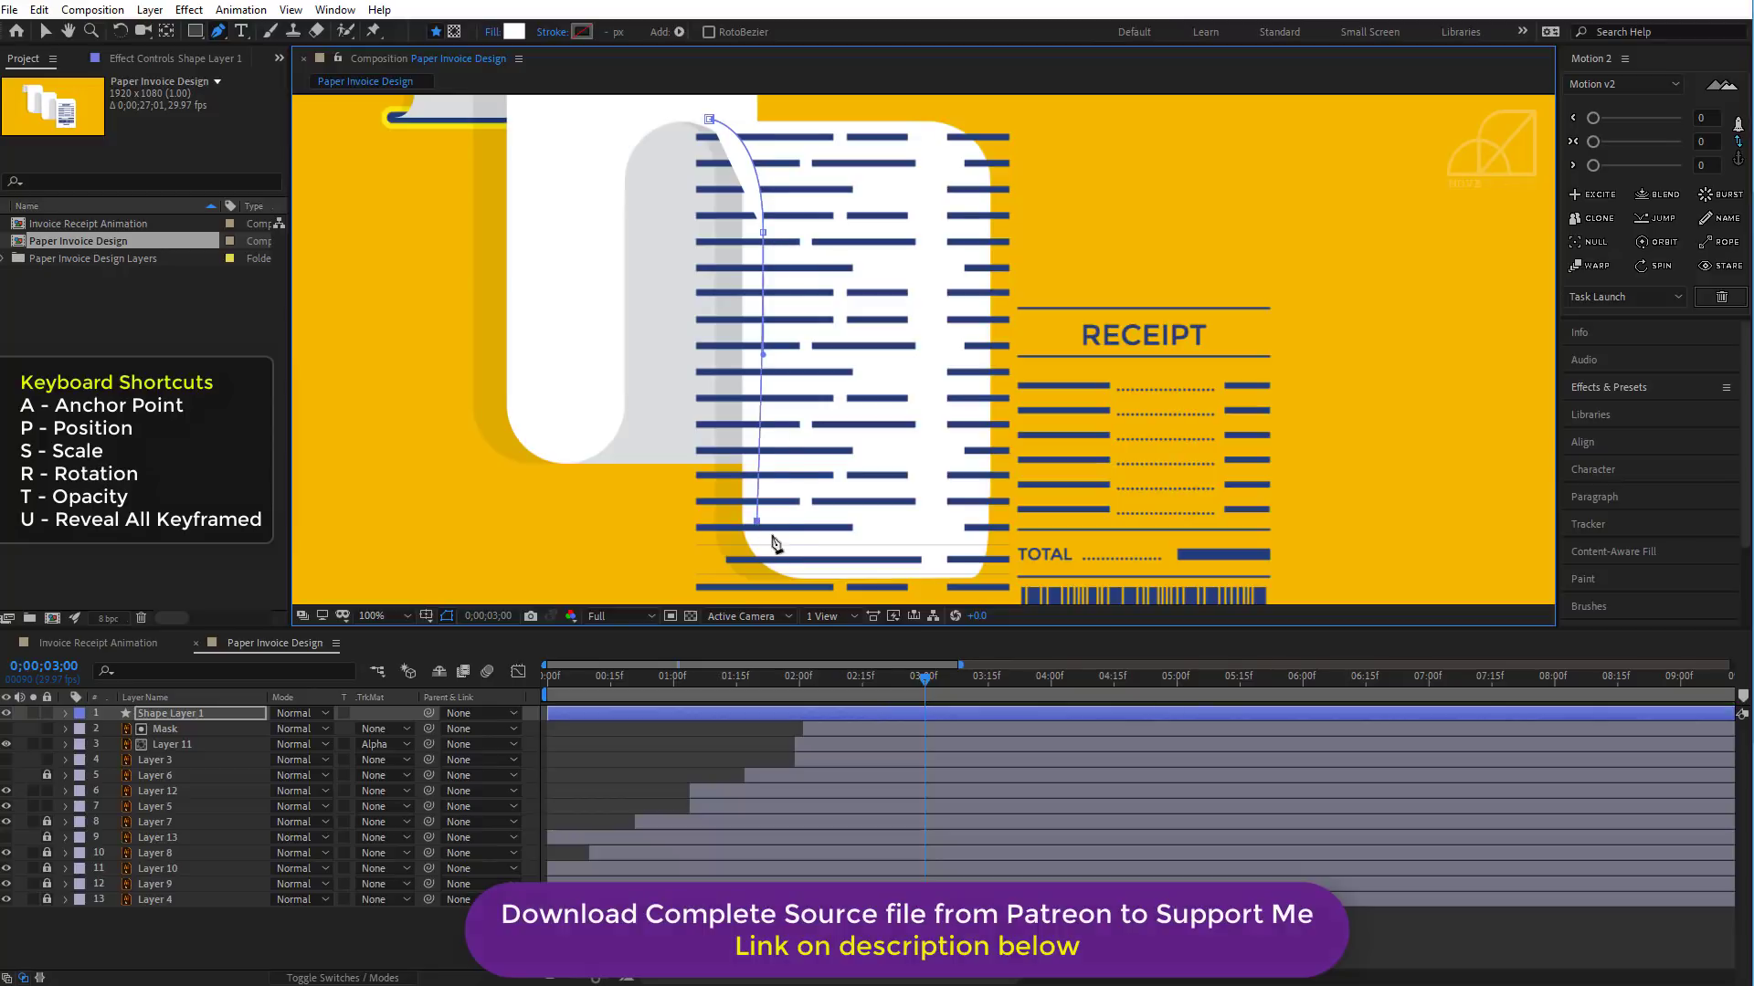
key("ctrl+z")
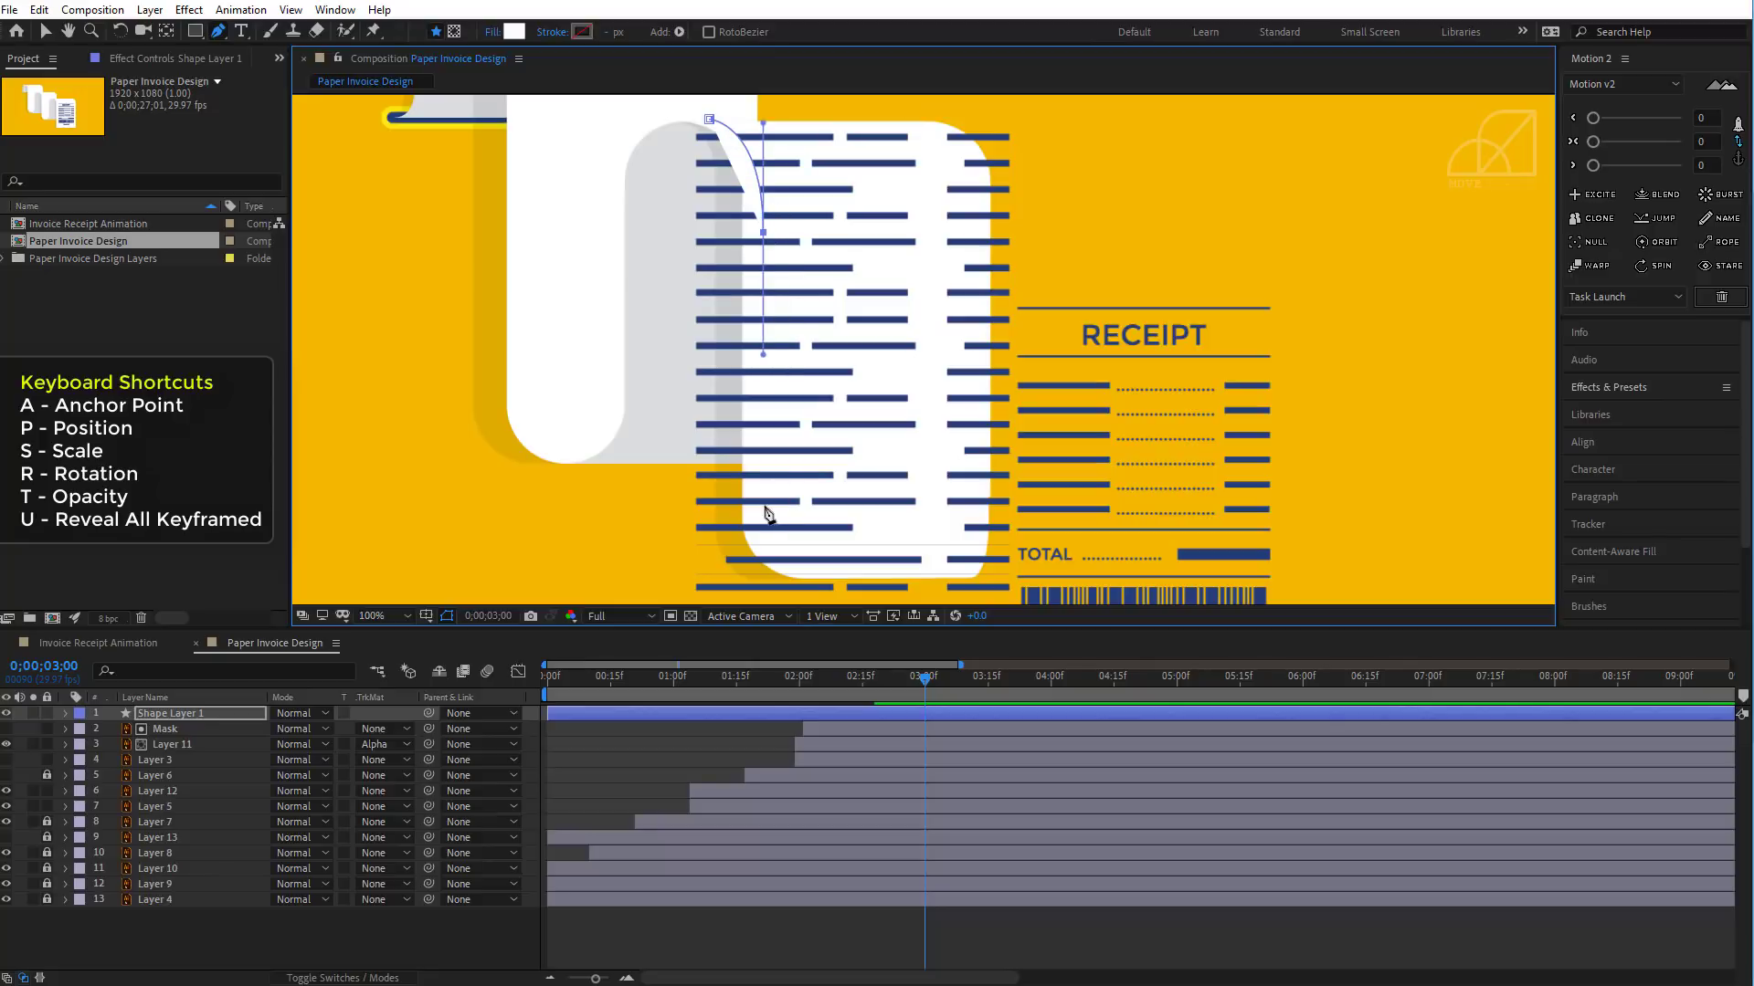
left_click(763, 503)
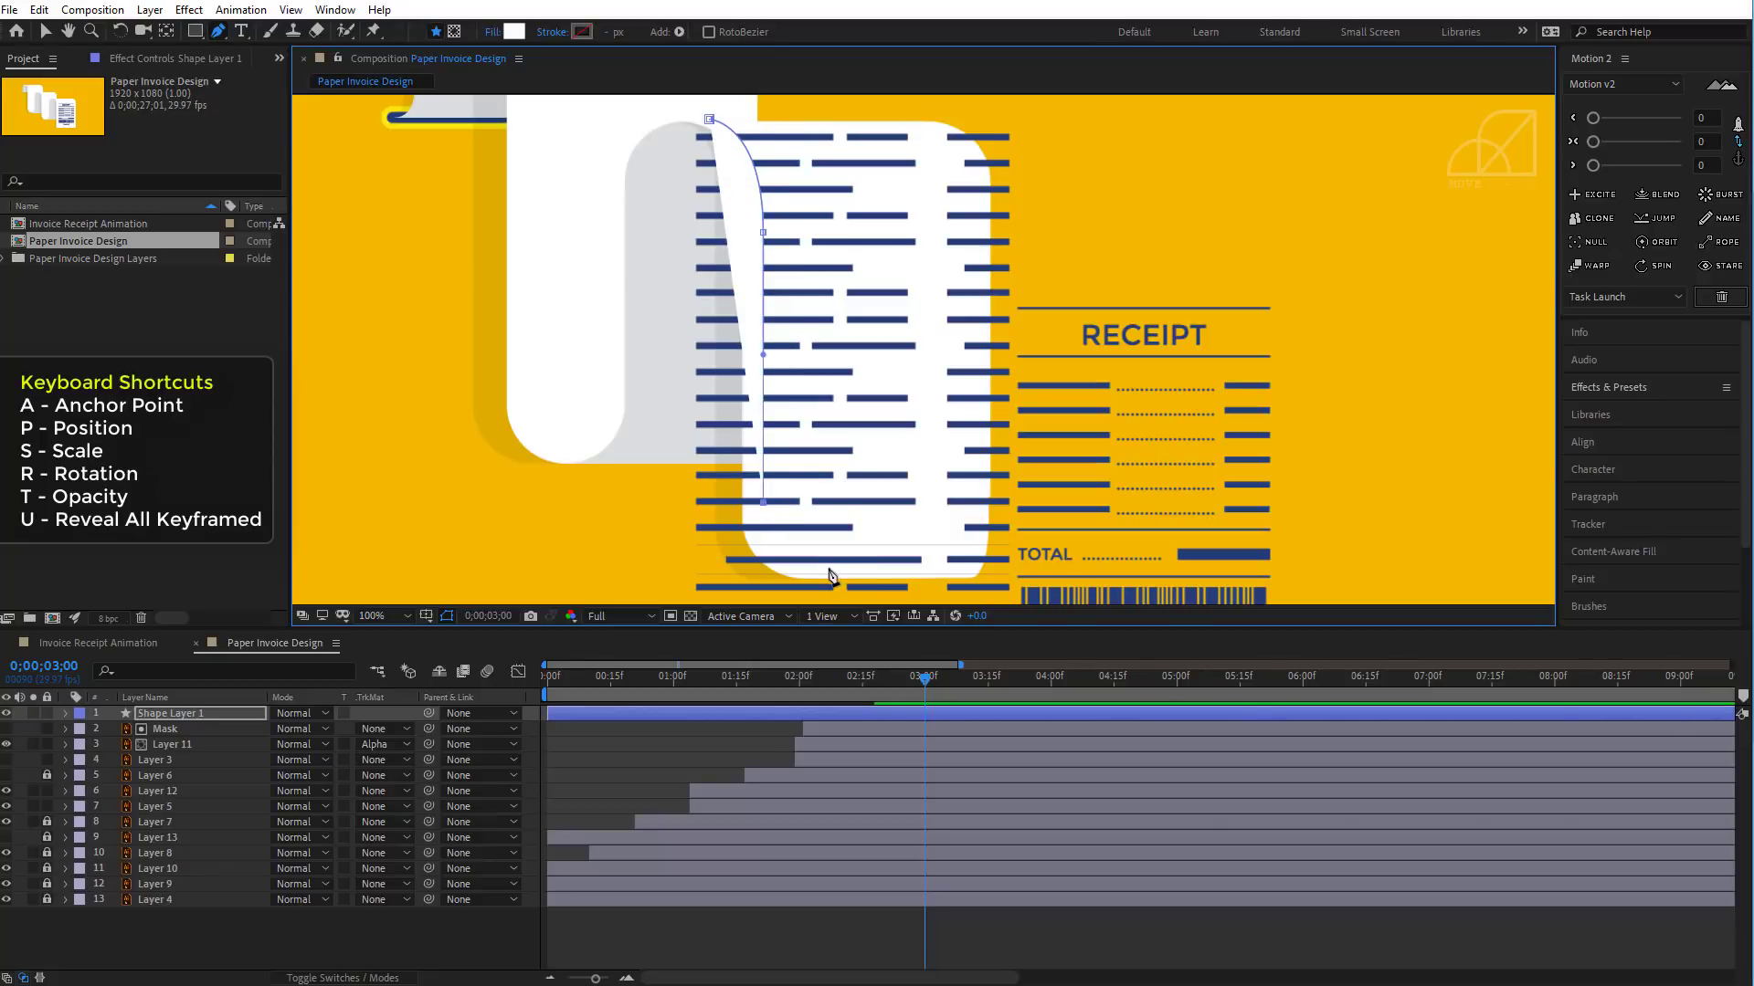
- Continue the shape around the middle fold's bottom, right side and rounded upper-right corner, close it, and fine-tune its top points
left_click_drag(831, 567, 899, 568)
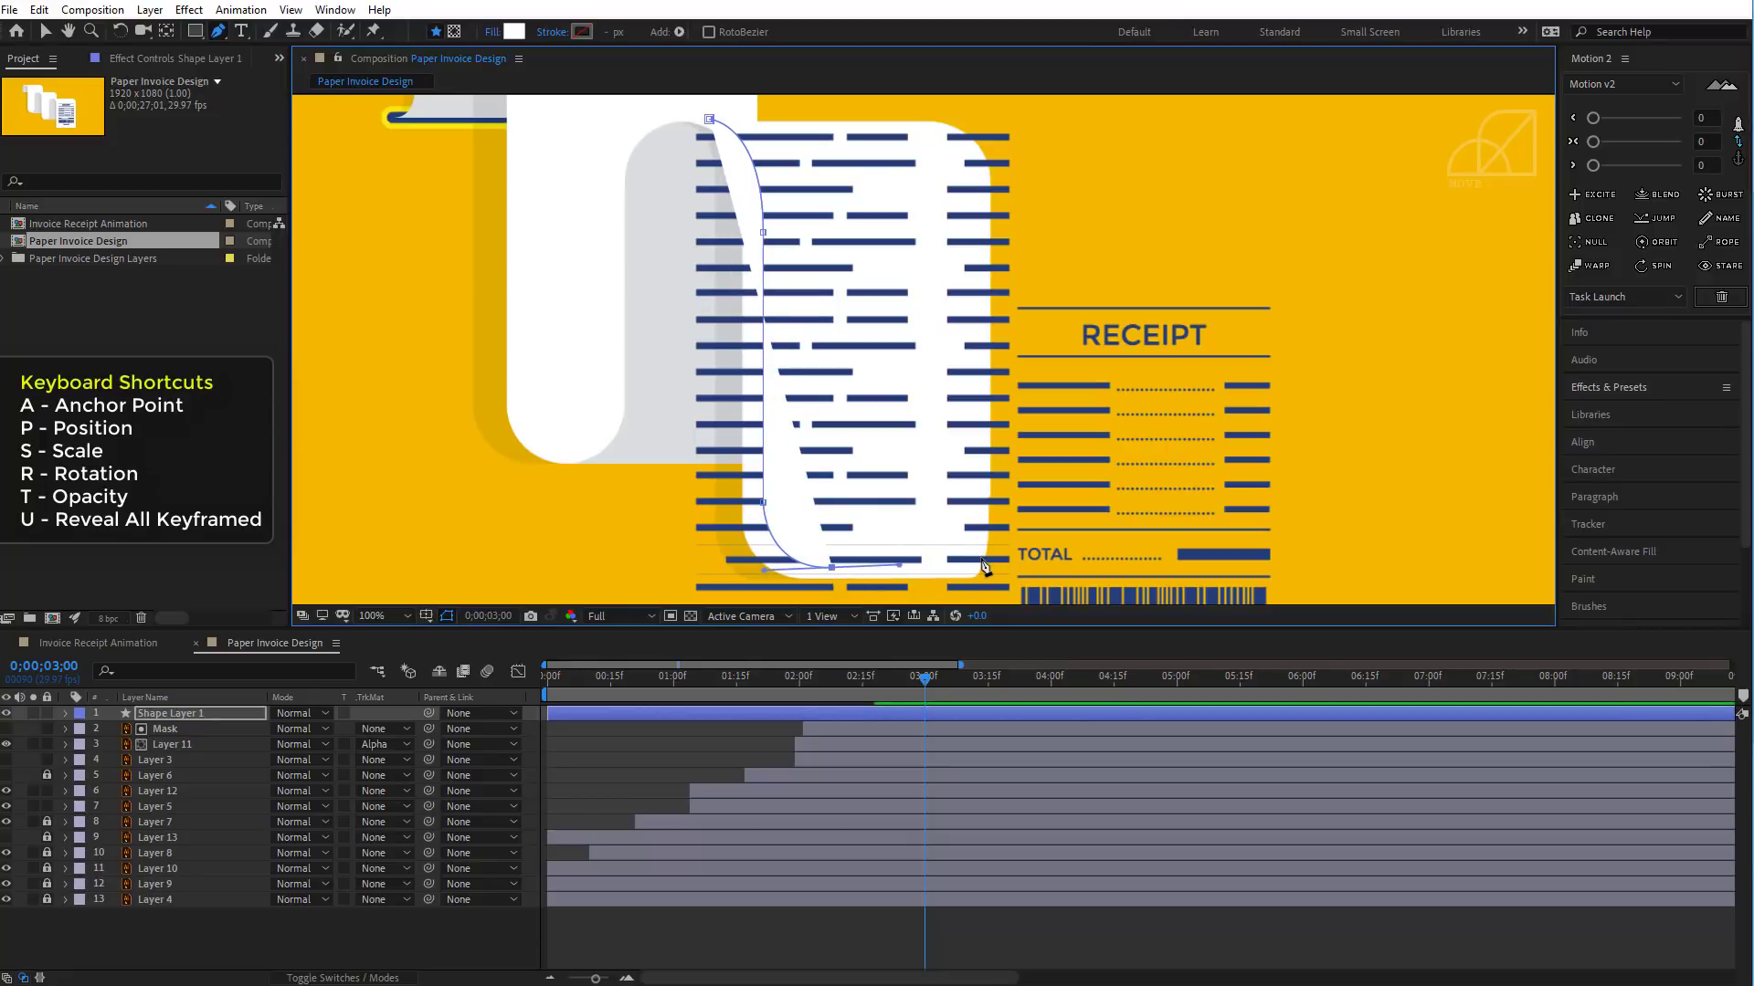
left_click(970, 567)
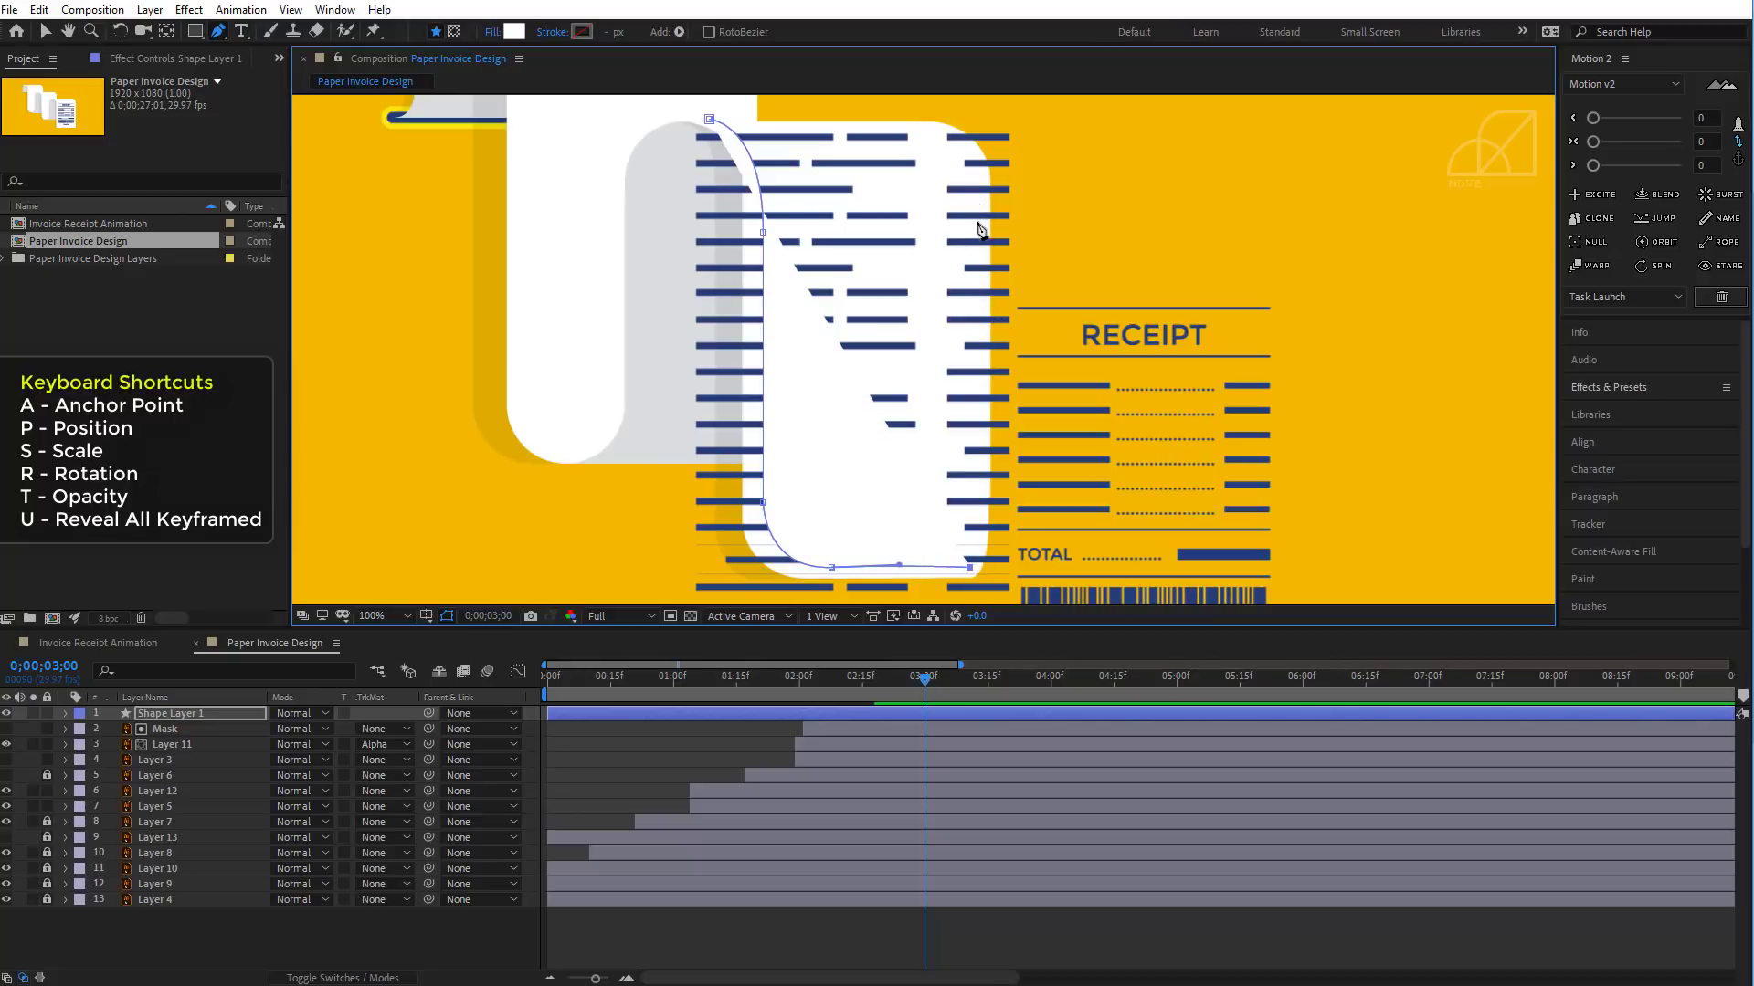
left_click(970, 229)
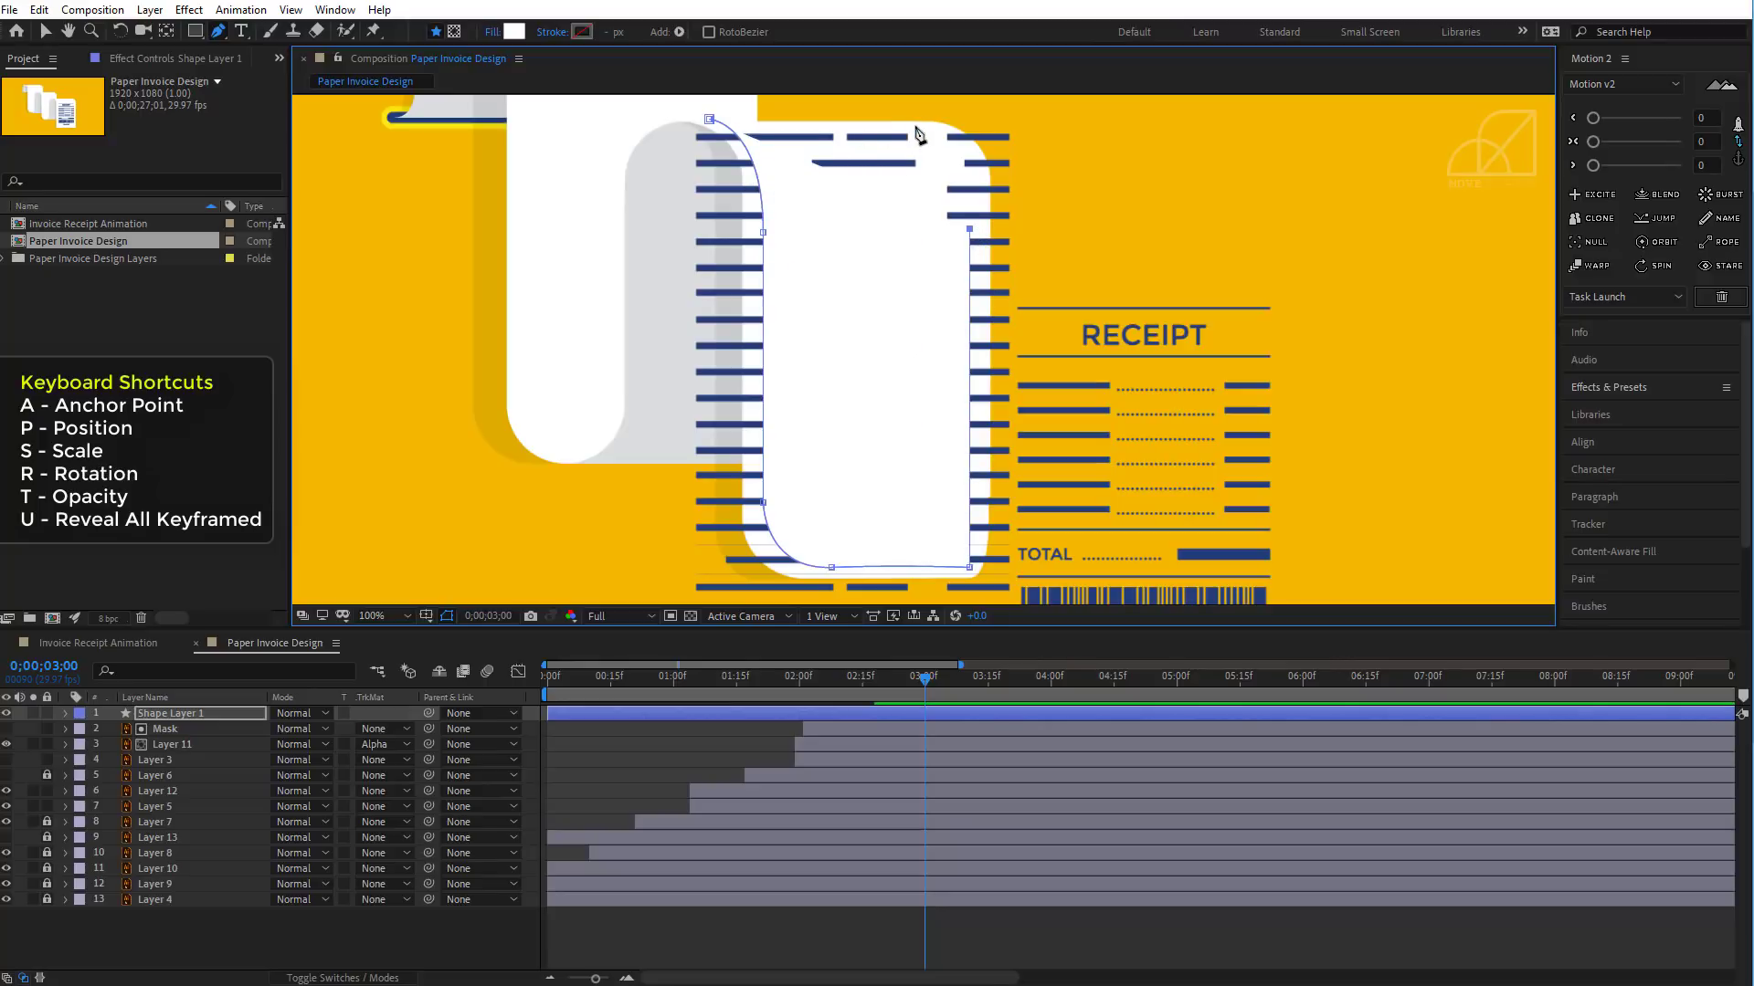
left_click_drag(911, 122, 845, 121)
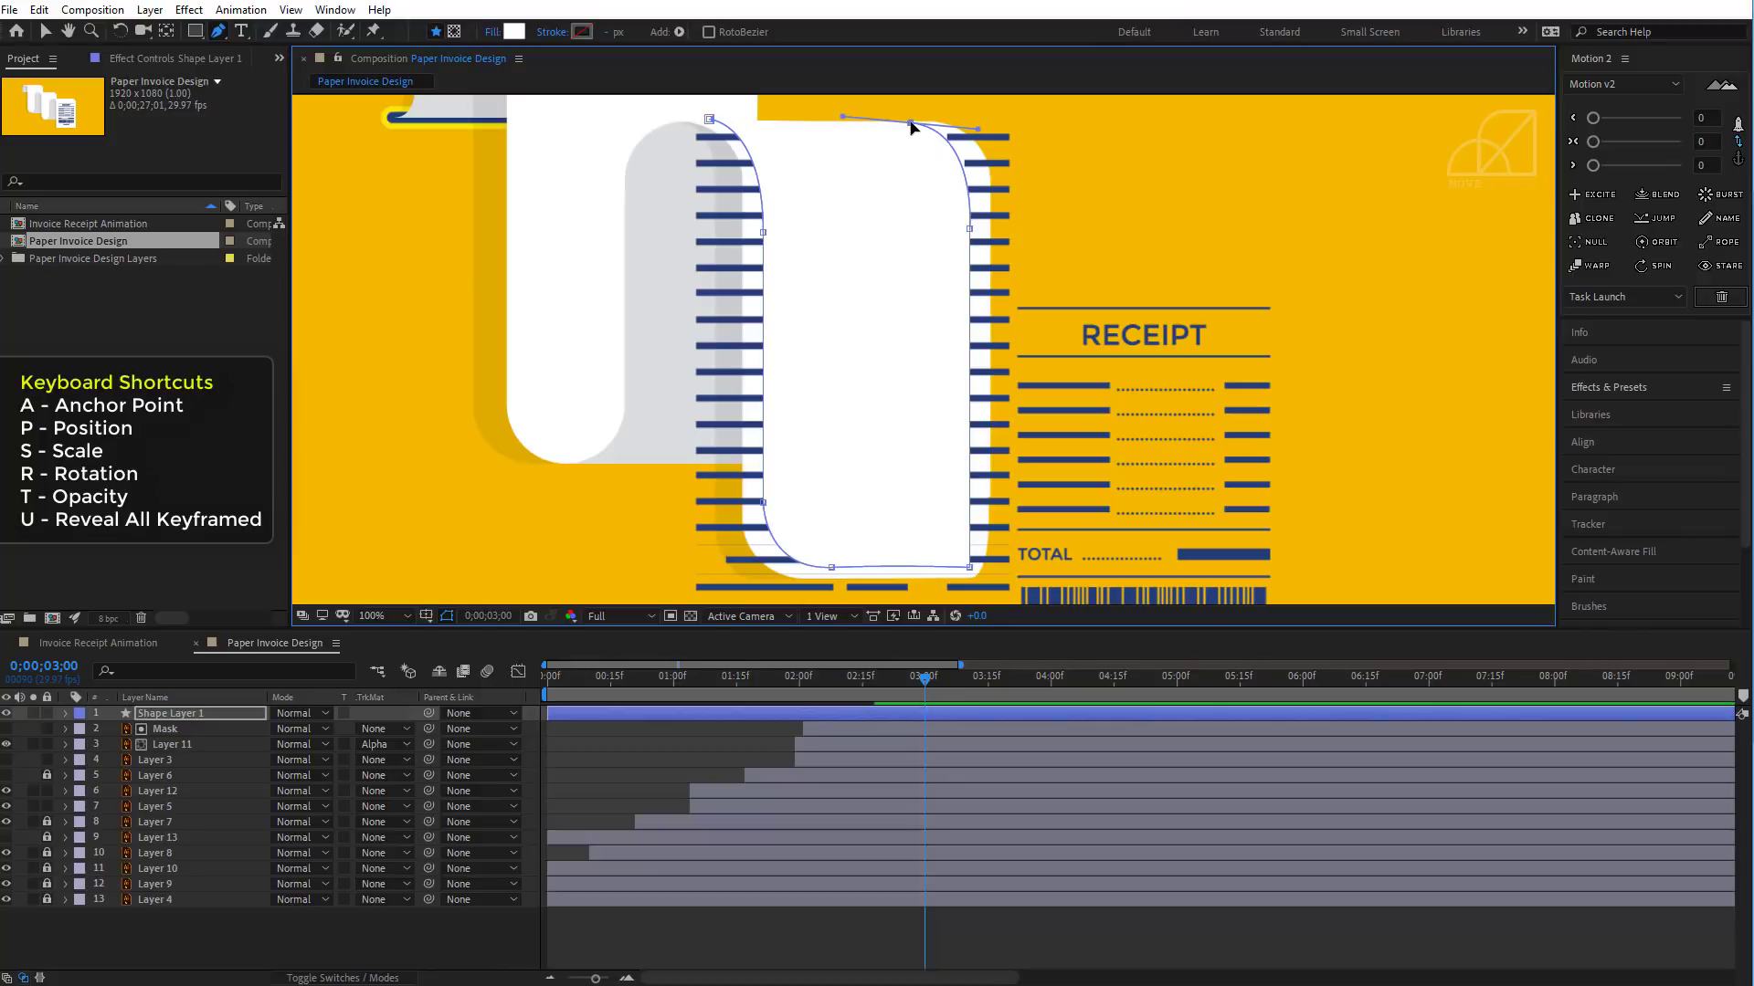
left_click_drag(710, 120, 839, 120)
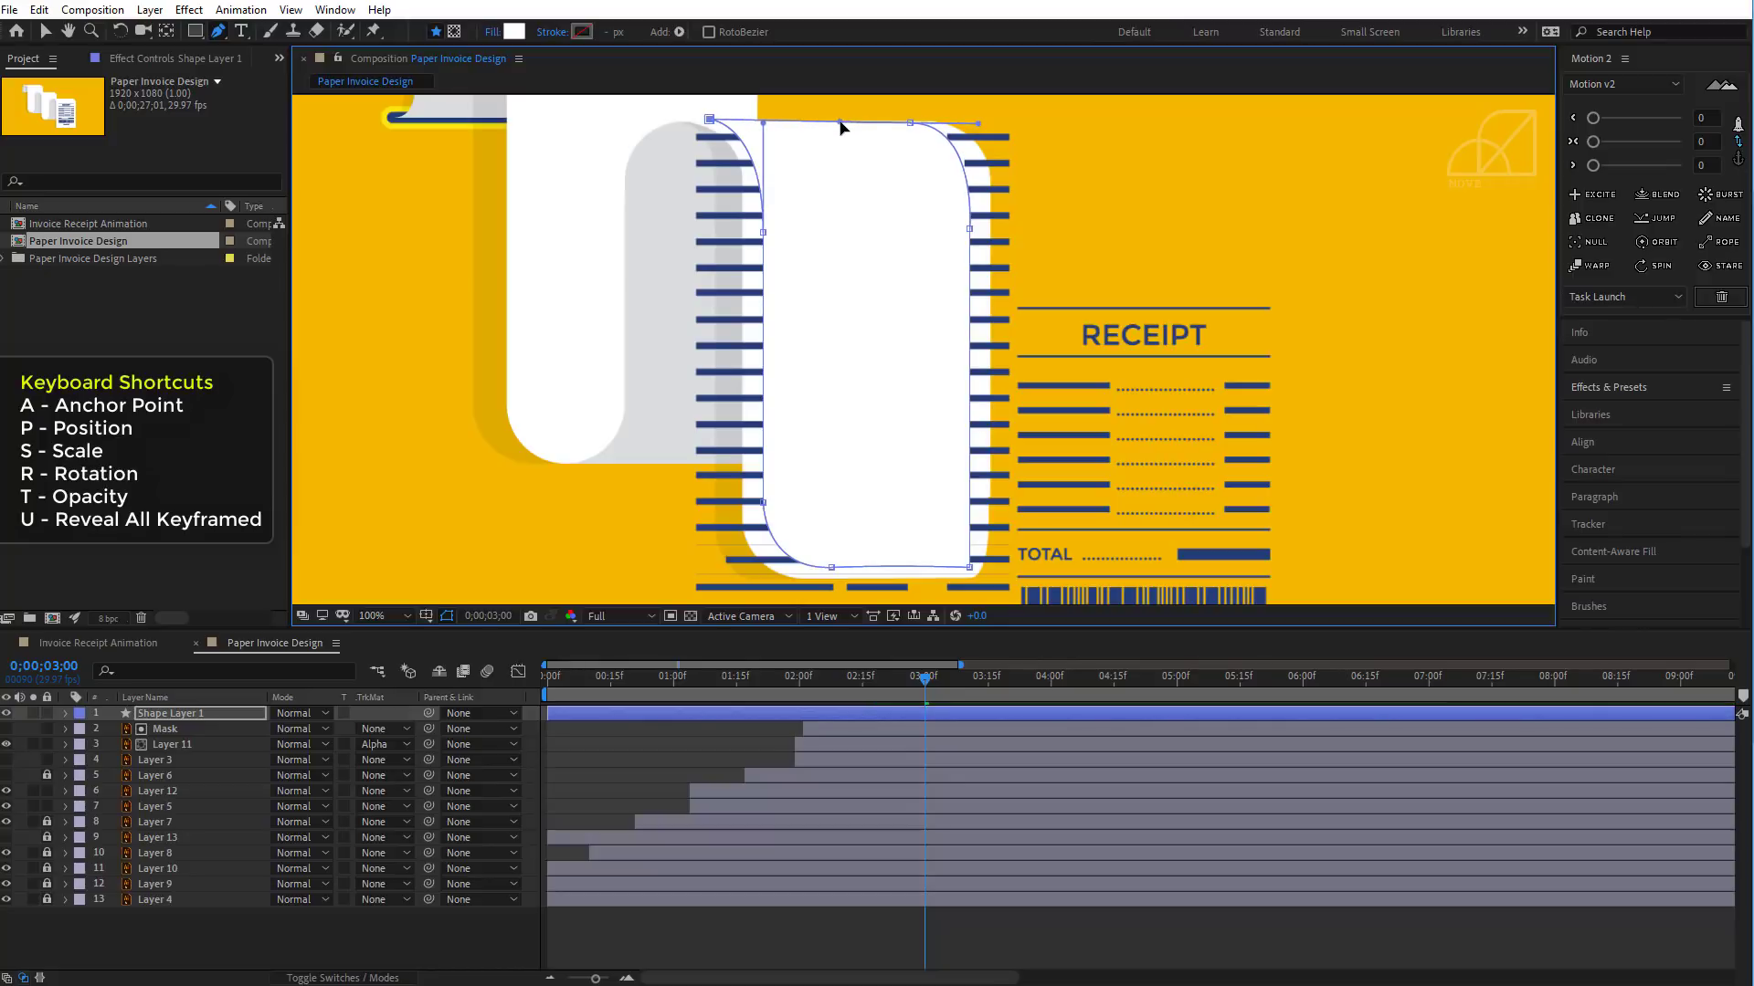
left_click_drag(709, 121, 712, 126)
left_click_drag(838, 124, 831, 124)
left_click(909, 125)
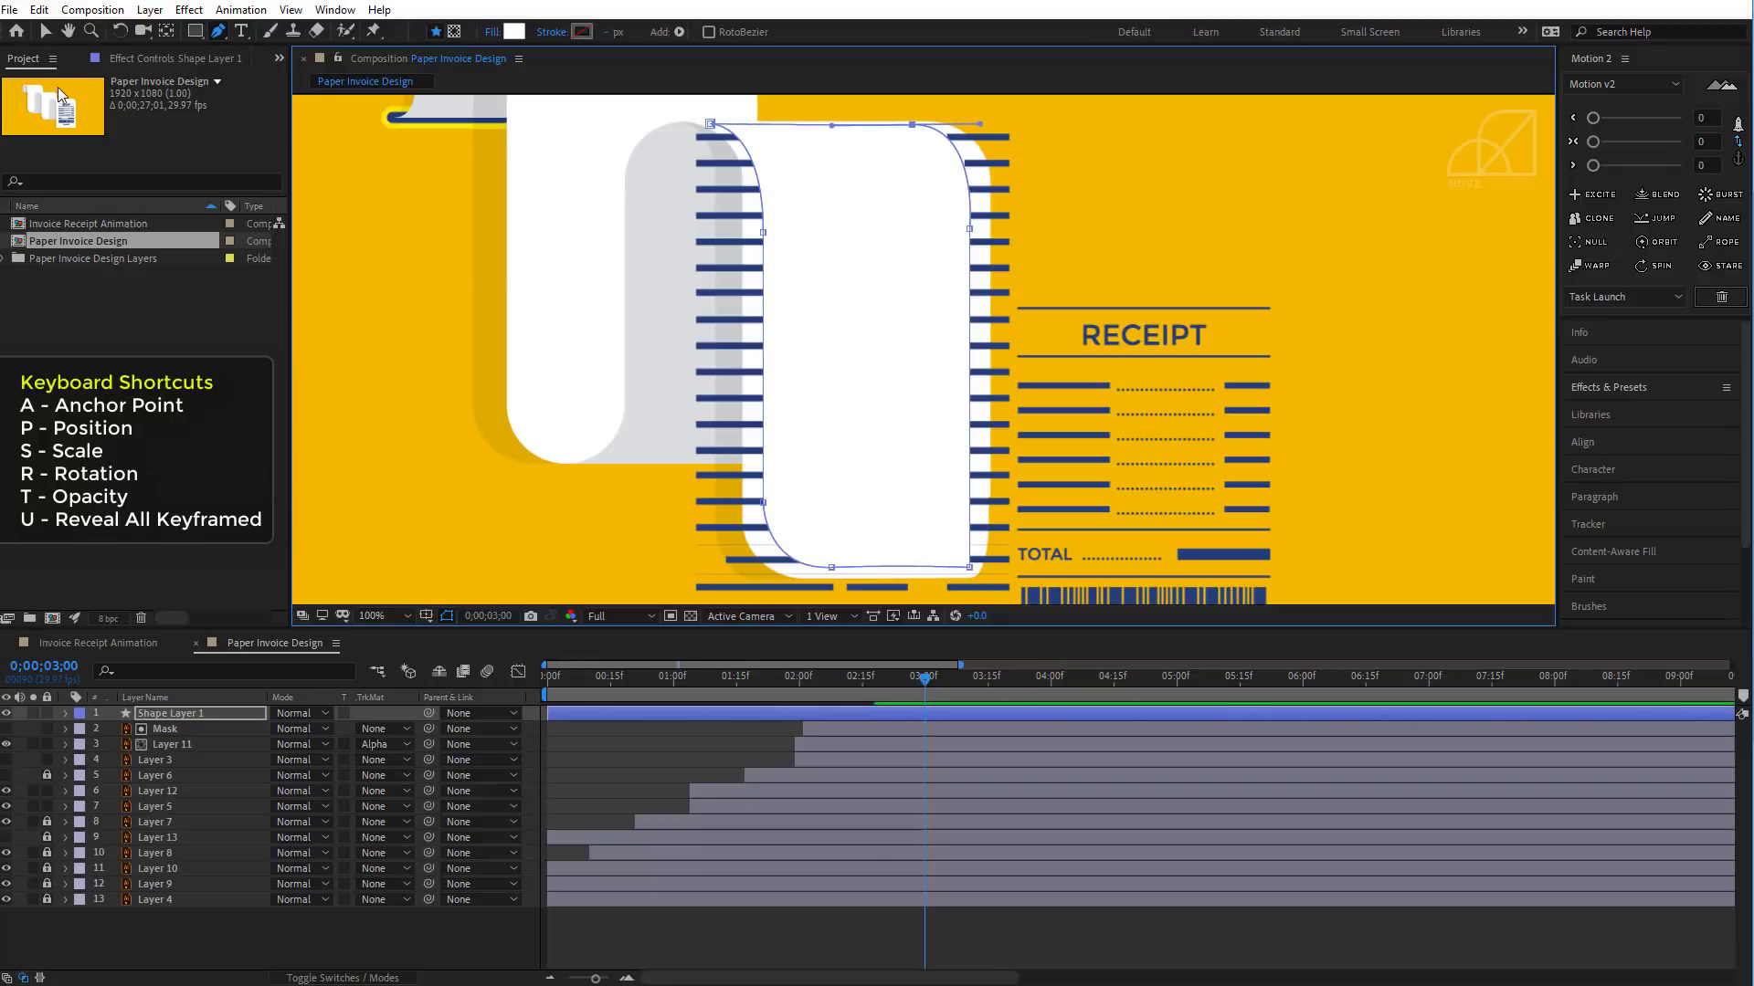
- Rename the new shape layer as Mask
left_click(46, 31)
right_click(178, 718)
left_click(209, 709)
type("M")
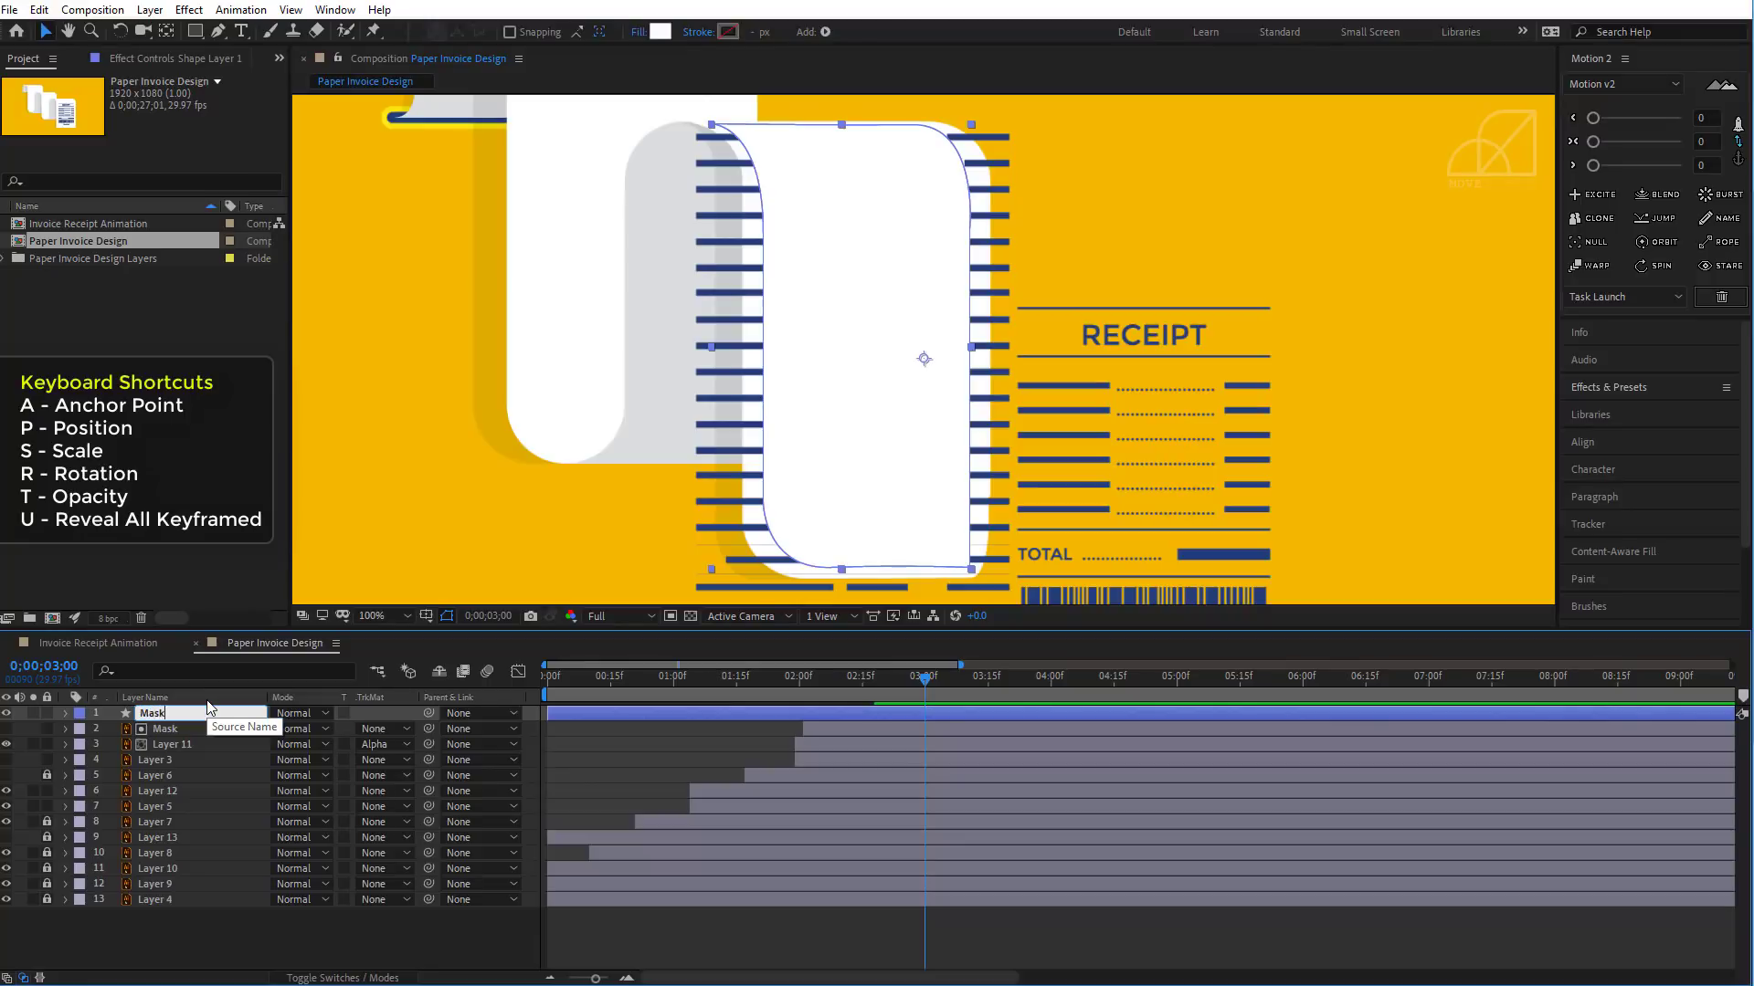
type("ask")
key("Return")
- Place the new Mask layer directly above Layer 12 with the same start time, and use it as Layer 12's alpha matte
left_click_drag(177, 718, 178, 783)
left_click_drag(624, 780, 730, 775)
left_click(703, 791)
left_click(391, 789)
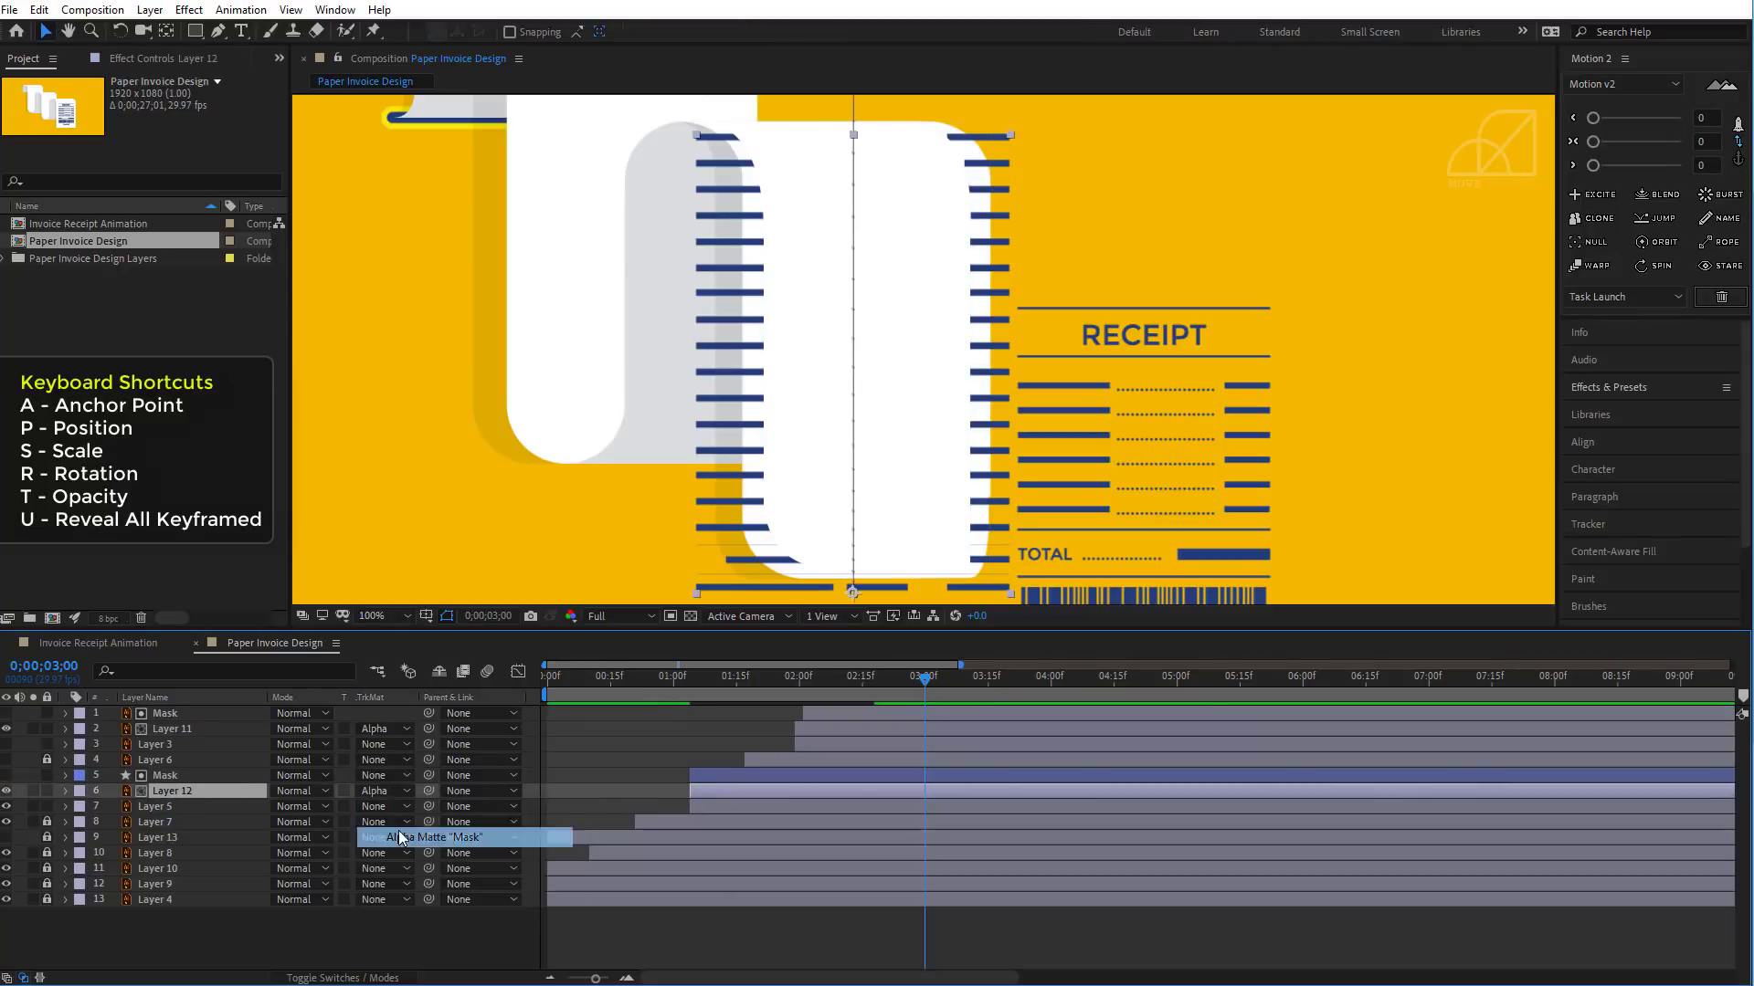
left_click(429, 835)
left_click(903, 941)
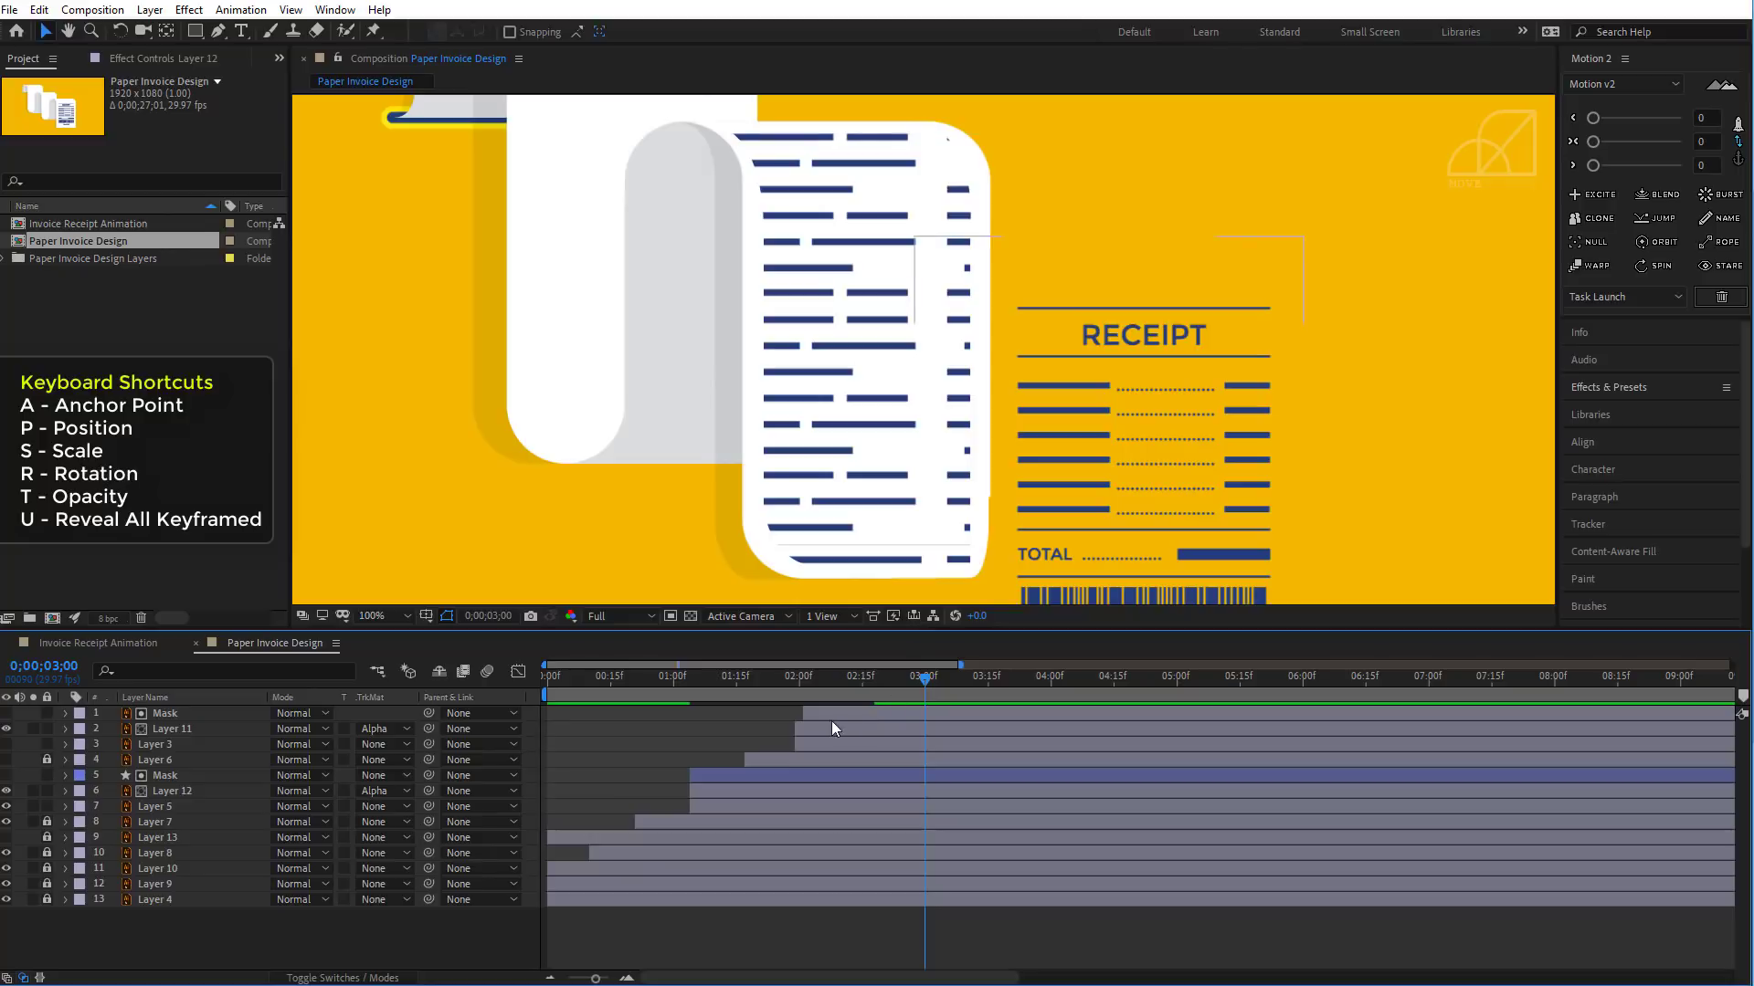
- Show Layer 6 and Layer 3 again and check the masked text on the middle fold at 0;00;02;22
left_click_drag(762, 677, 891, 721)
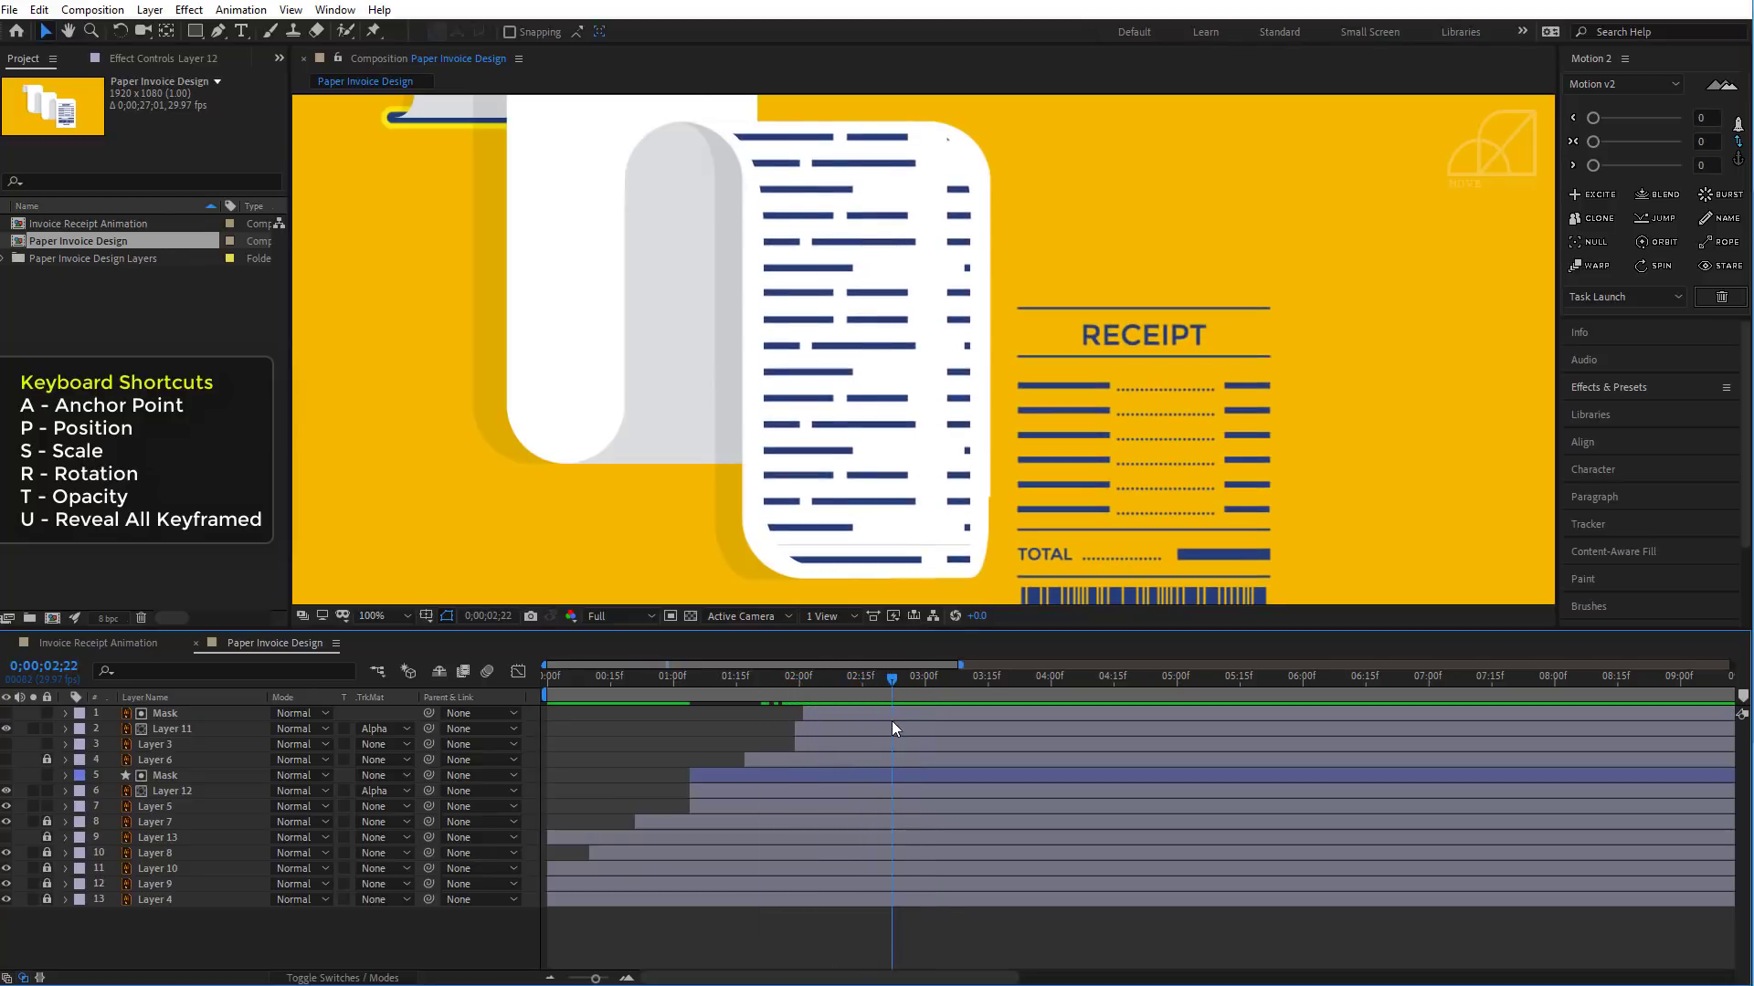
left_click(6, 760)
left_click(6, 745)
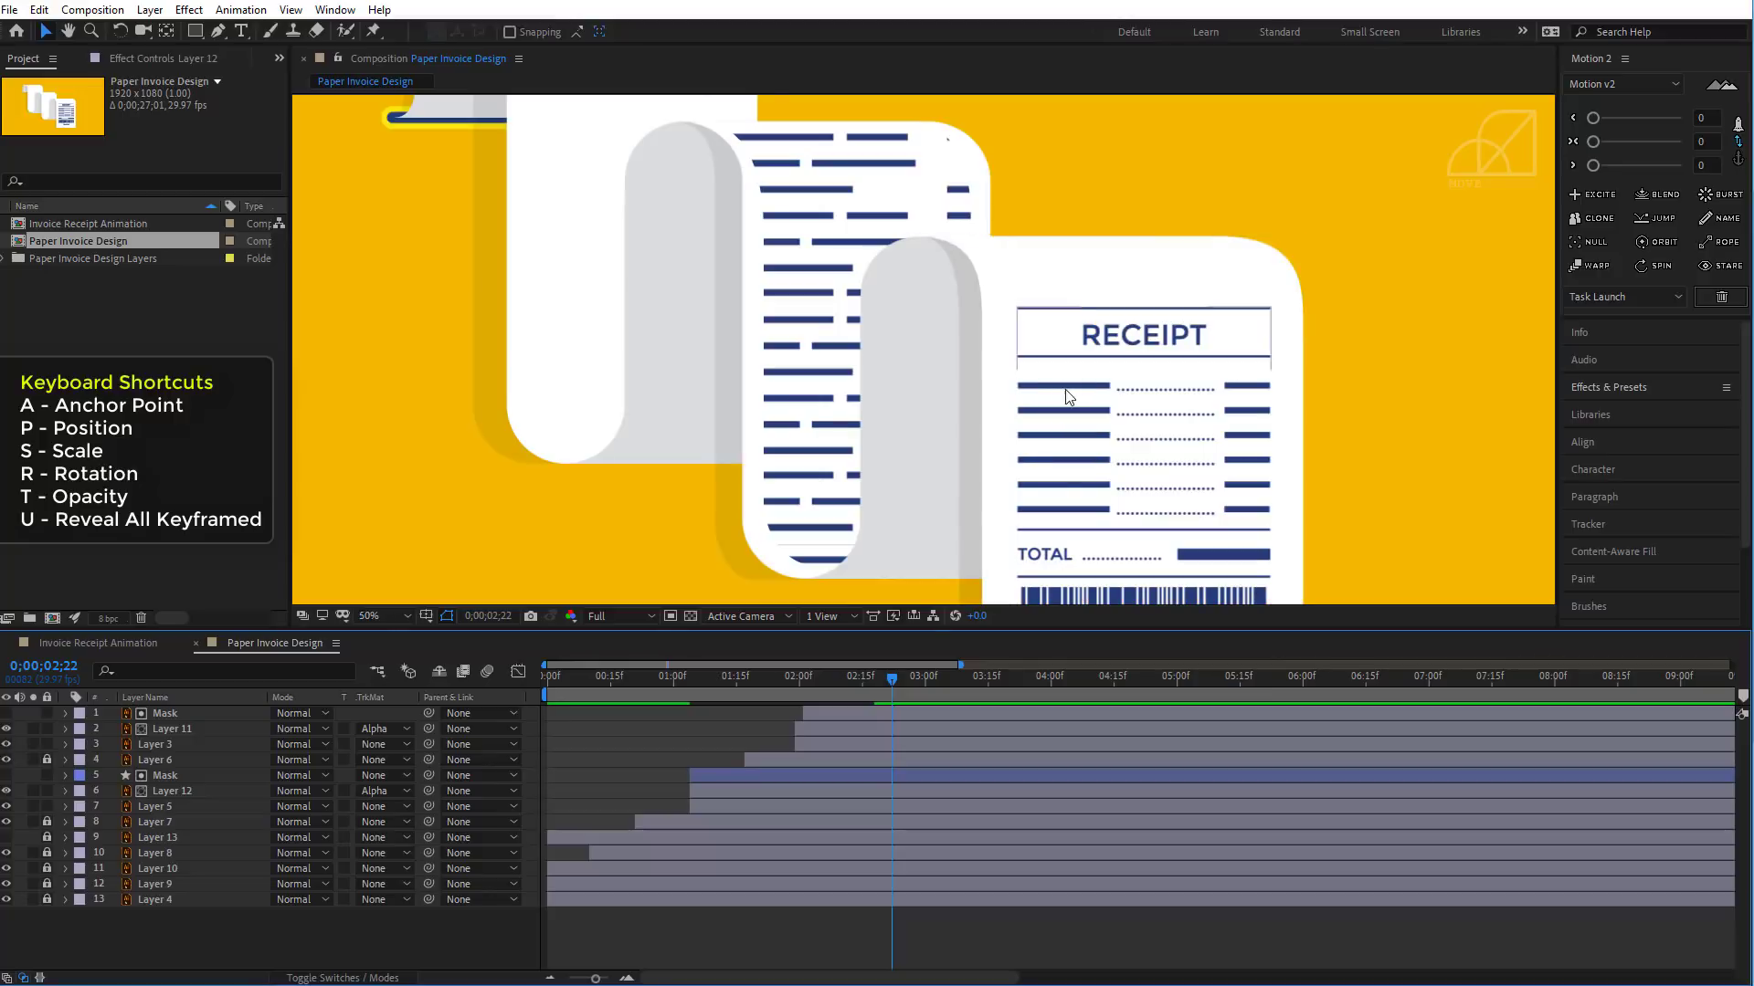
scroll(1058, 396, "down", 2)
- Set Layer 12's Position at 0;00;01;04 to 882.4, -229.7, and collapse its properties
left_click_drag(765, 680, 692, 725)
left_click(710, 770)
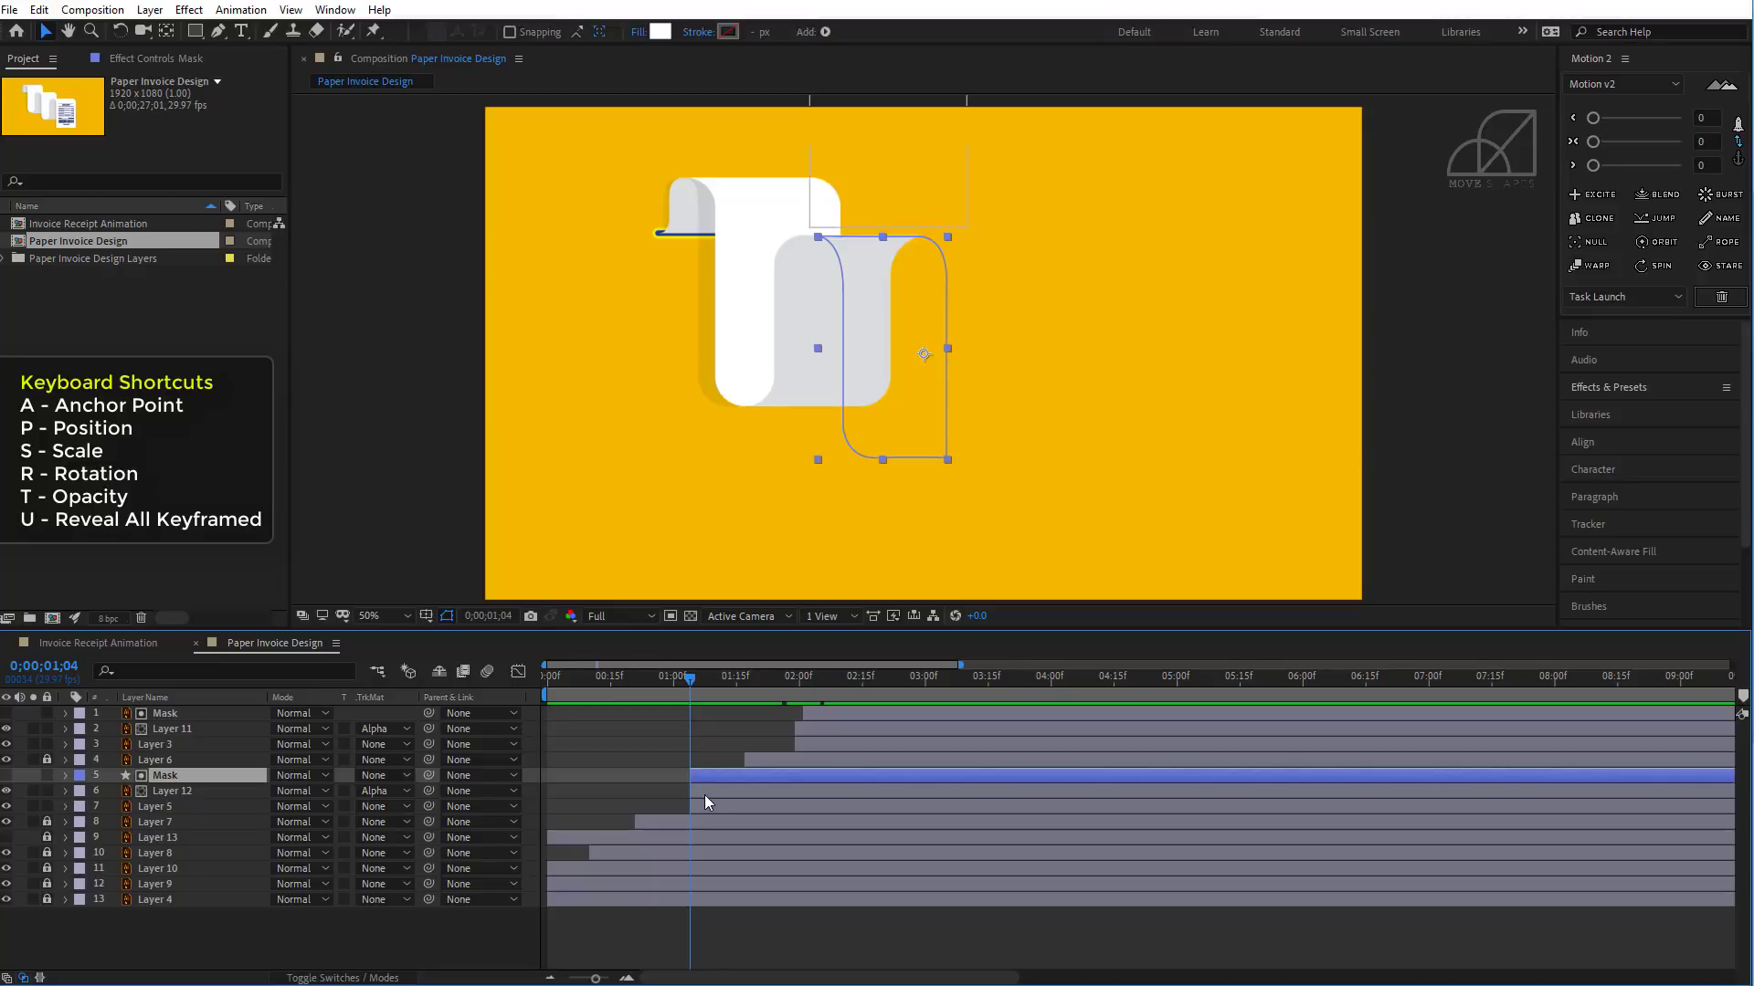
left_click(704, 792)
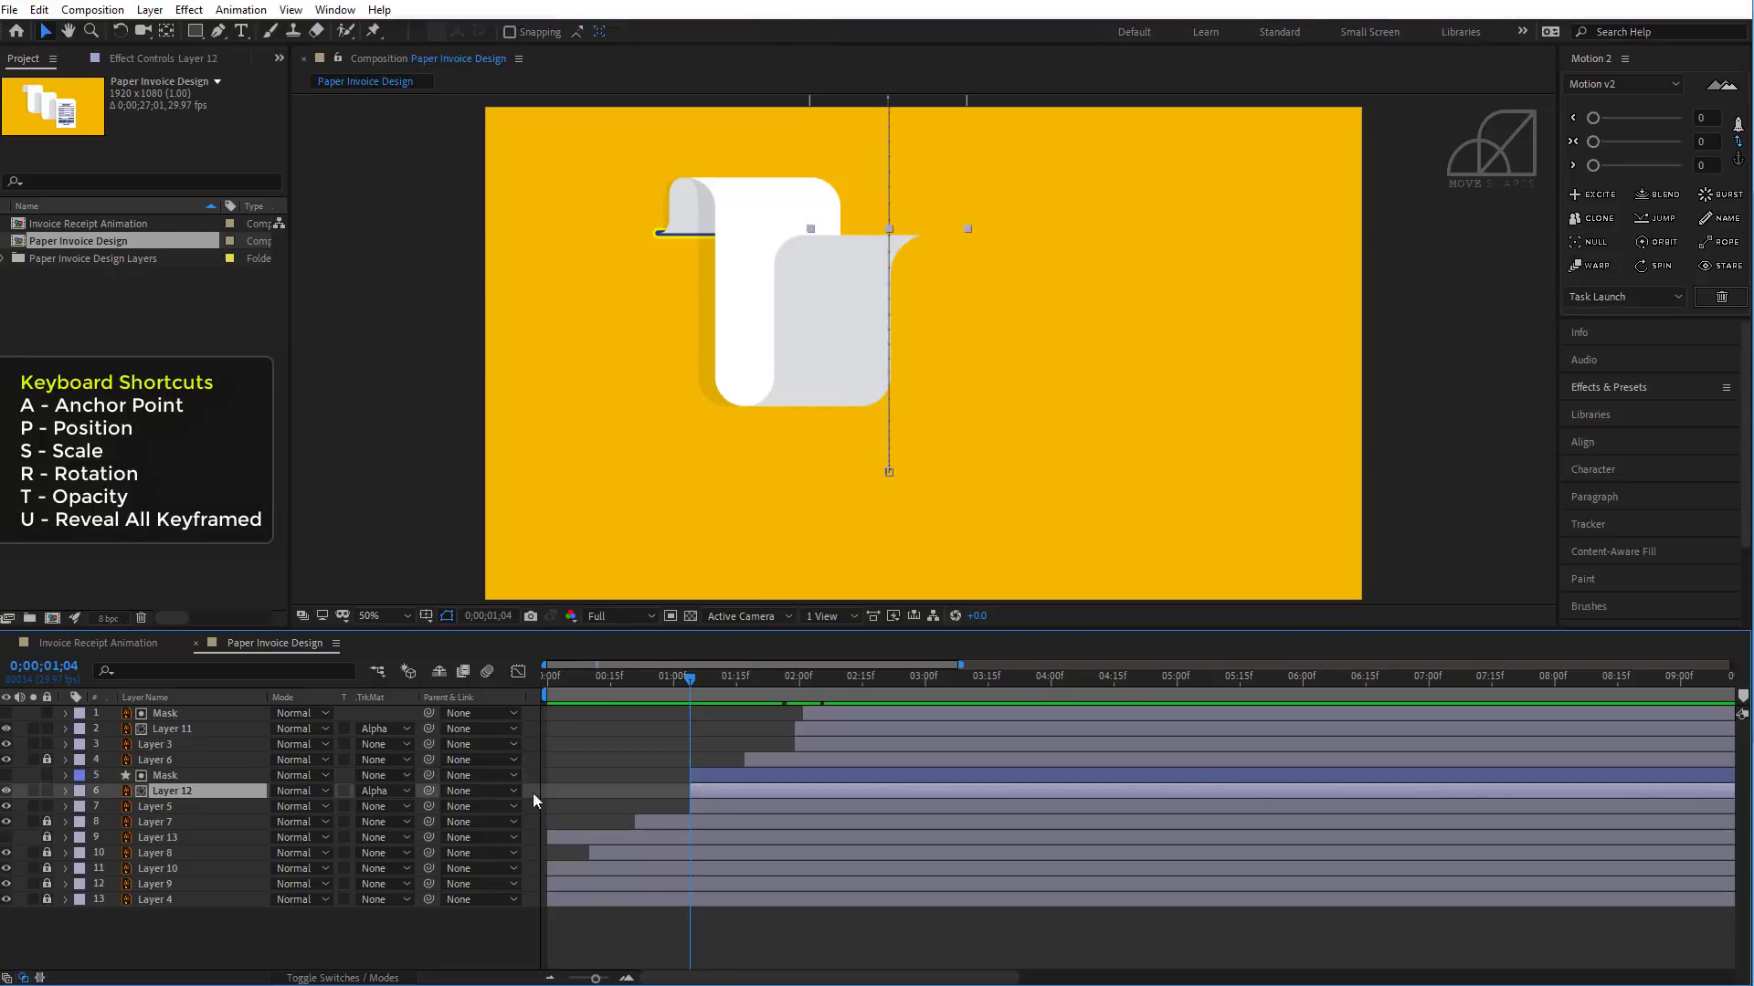
key("p")
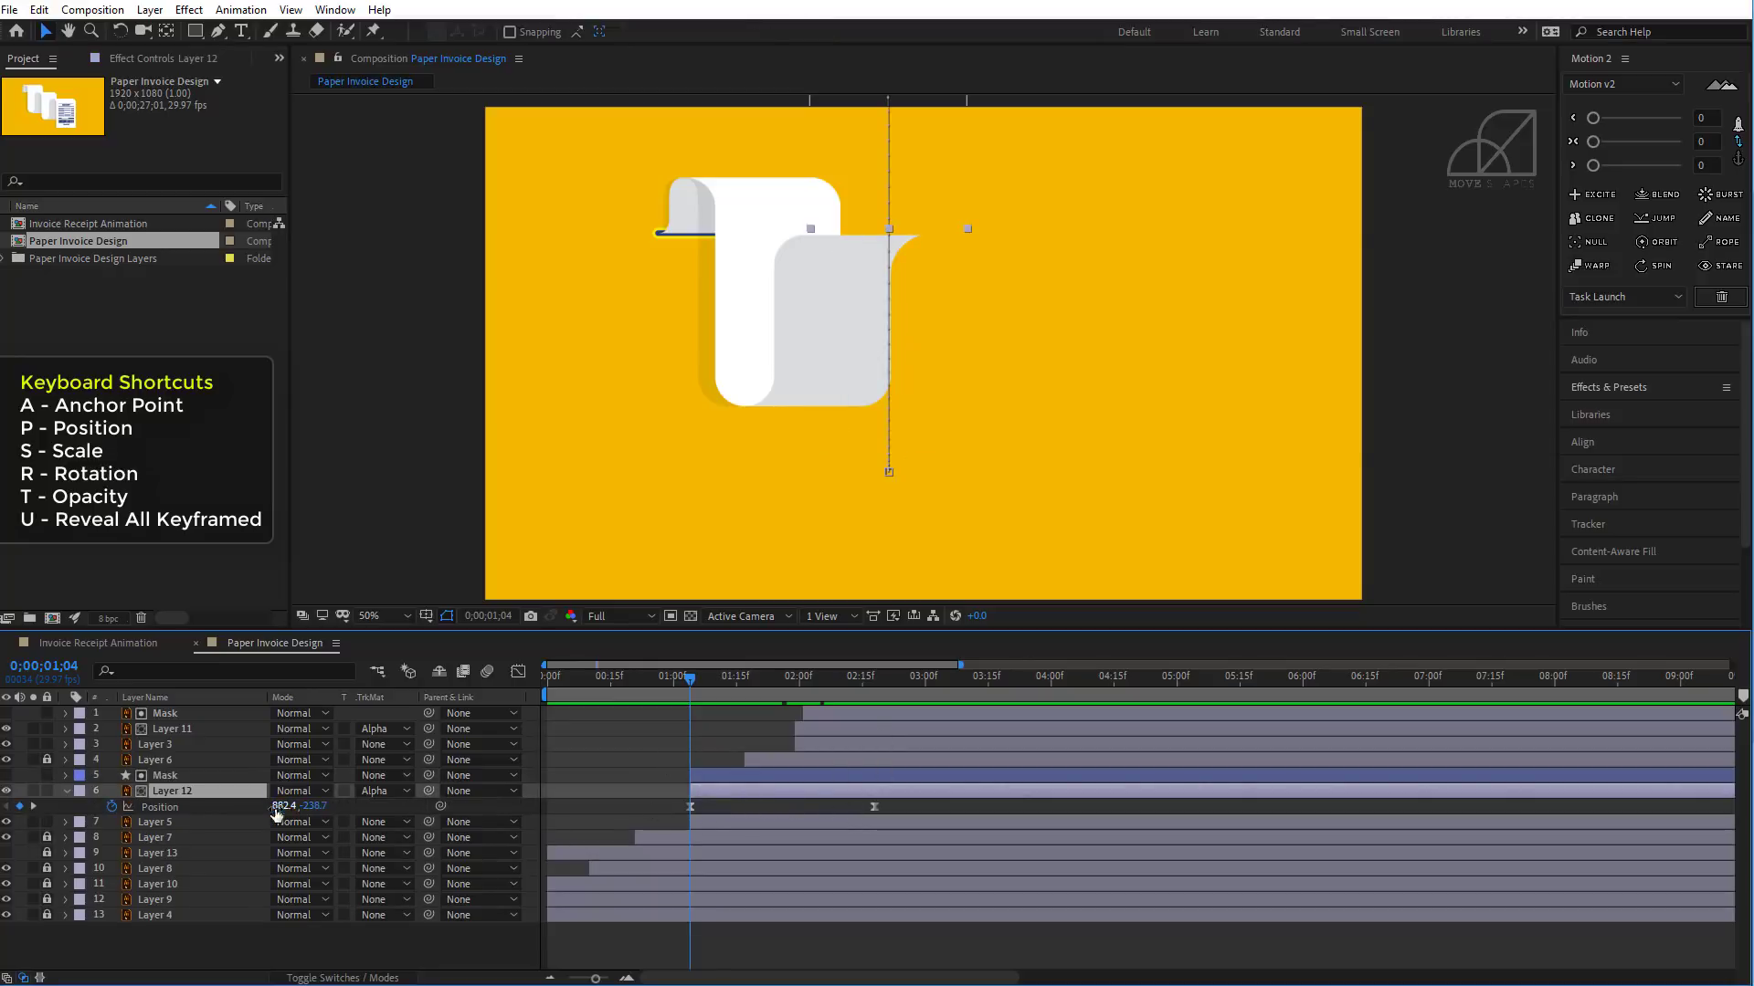
left_click_drag(311, 806, 324, 819)
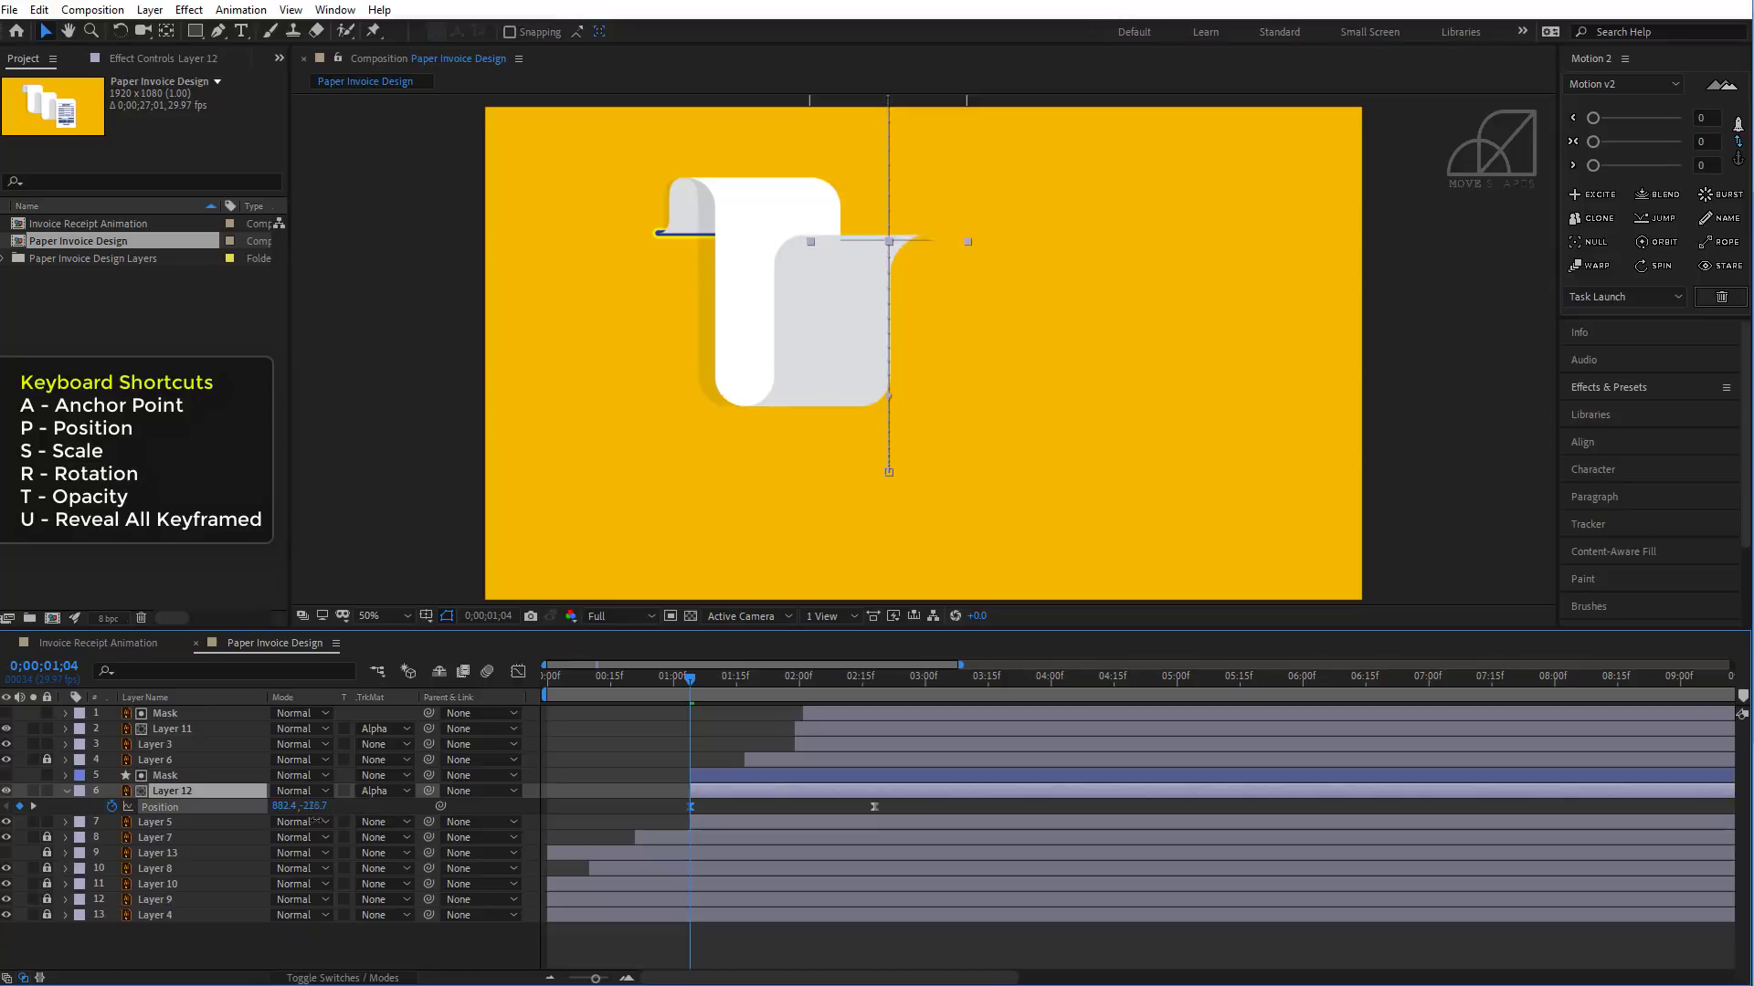
left_click_drag(705, 682, 637, 789)
left_click(509, 939)
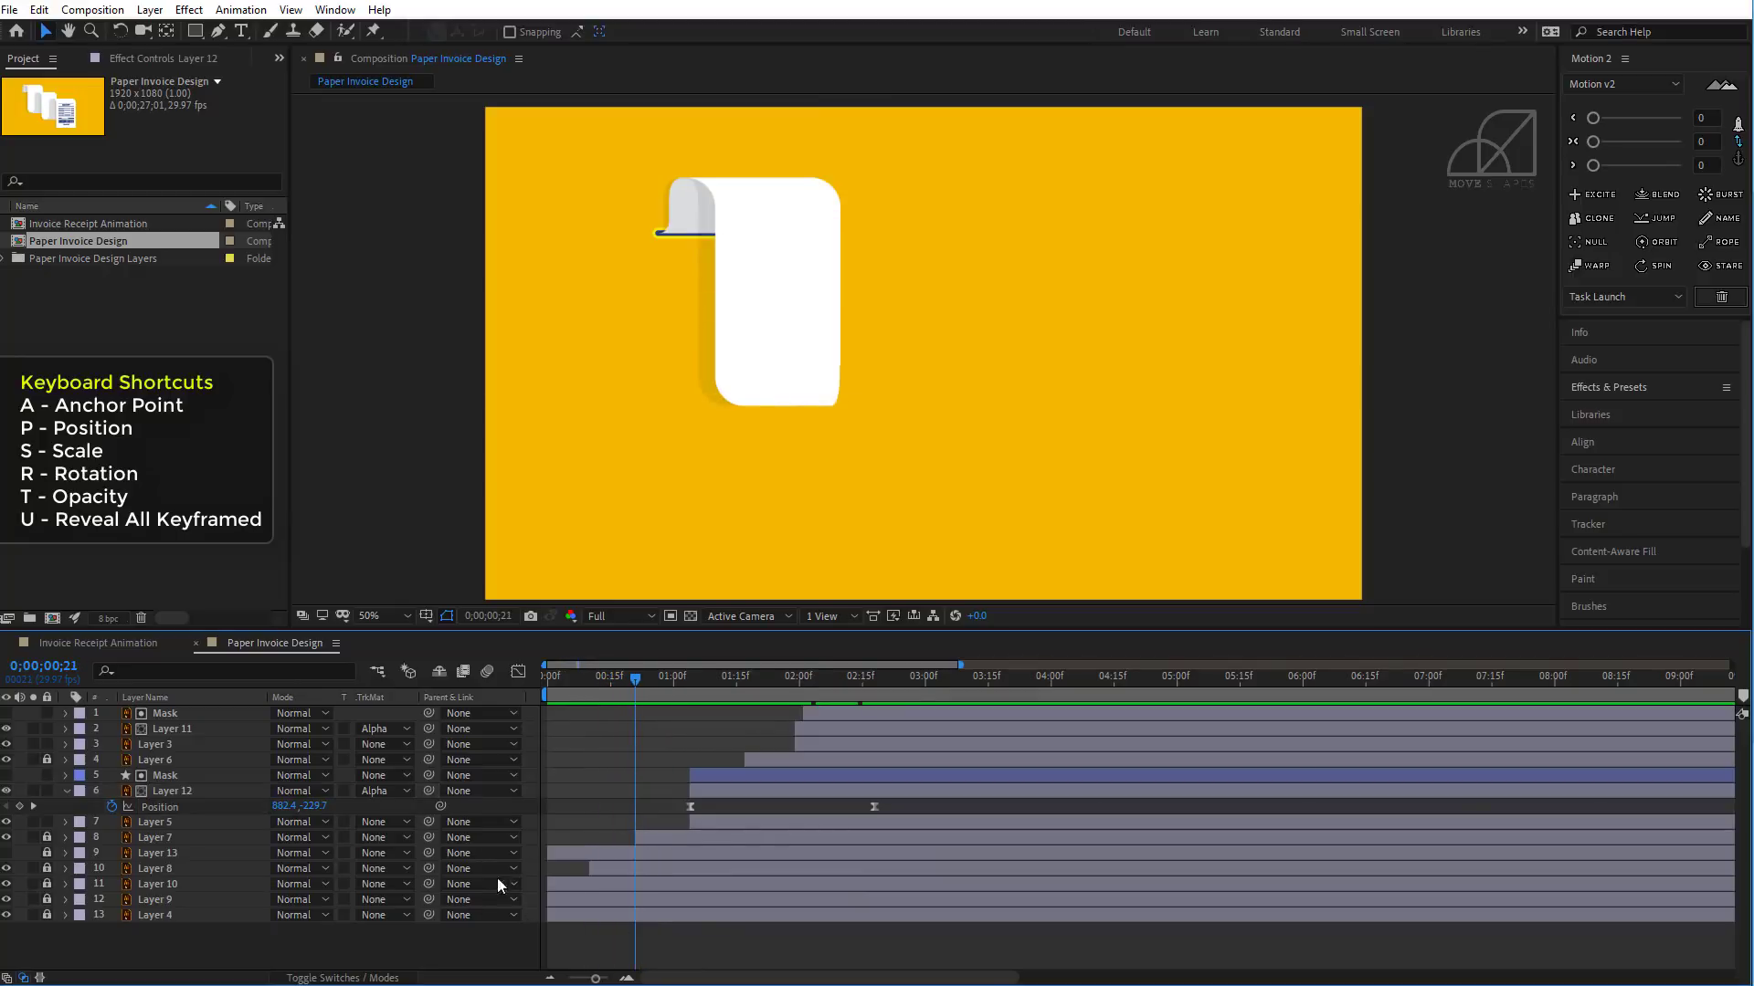
left_click(66, 791)
- Show and unlock Layer 13, and make it start at the same time as Layer 8
left_click(7, 837)
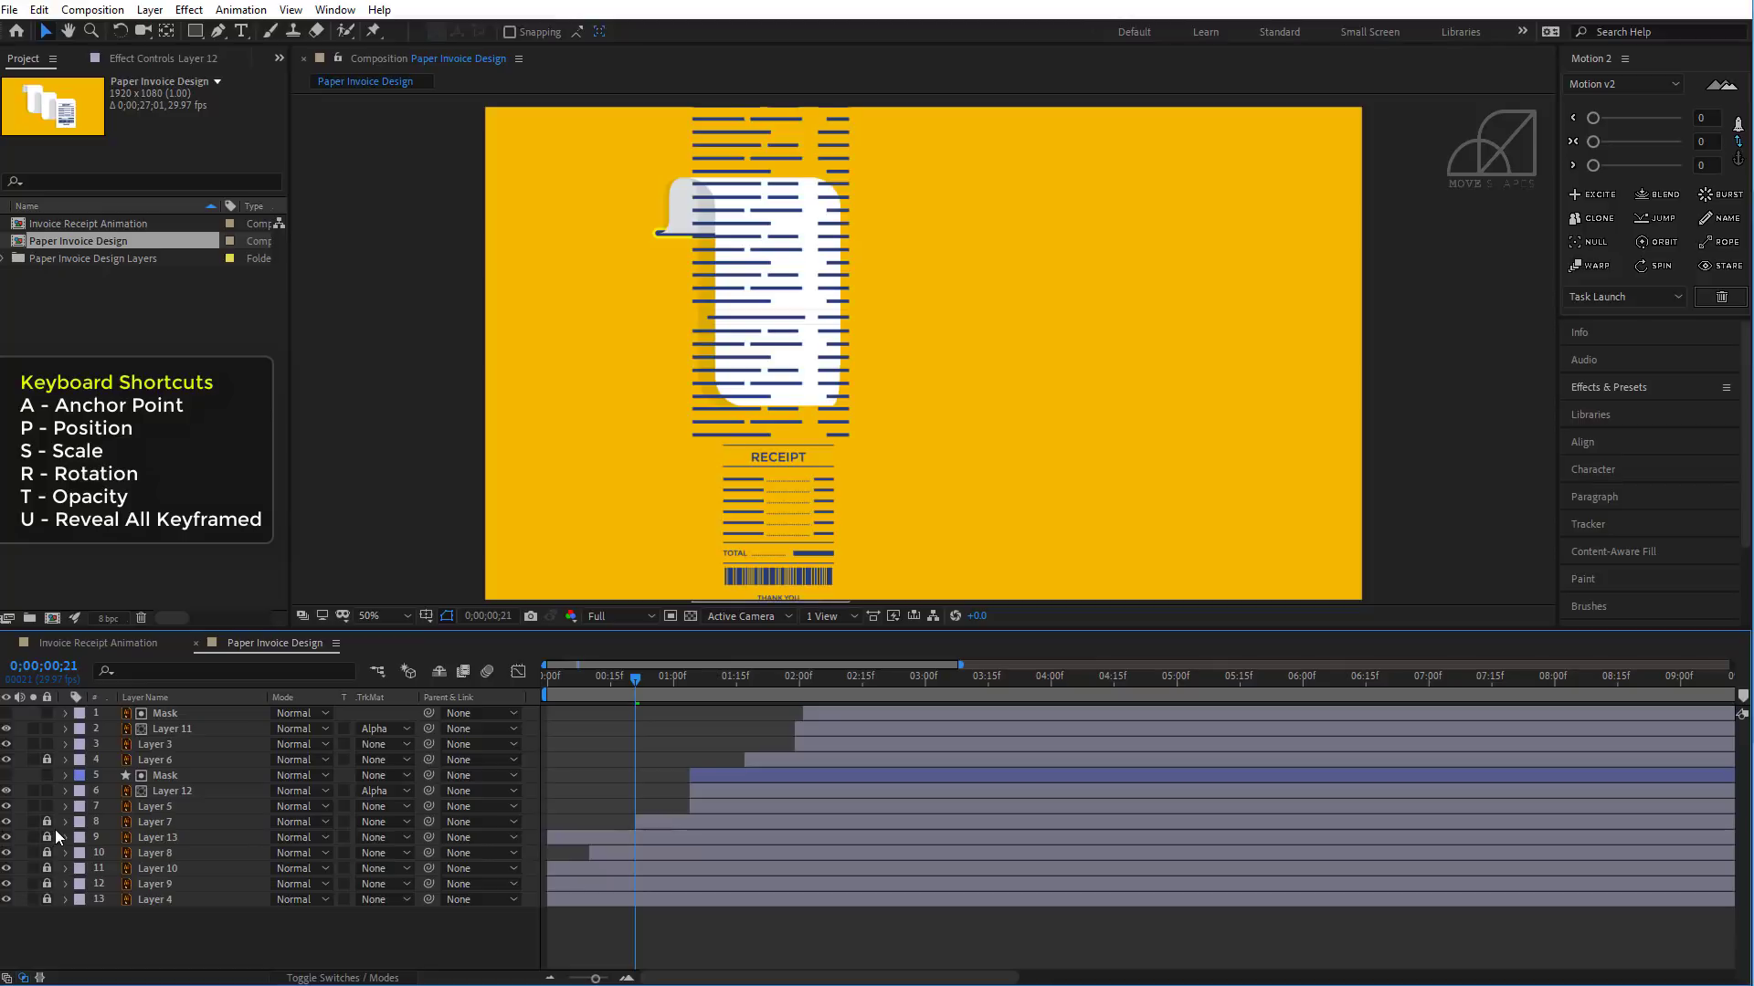
left_click(47, 837)
left_click(7, 837)
left_click(6, 837)
left_click(123, 837)
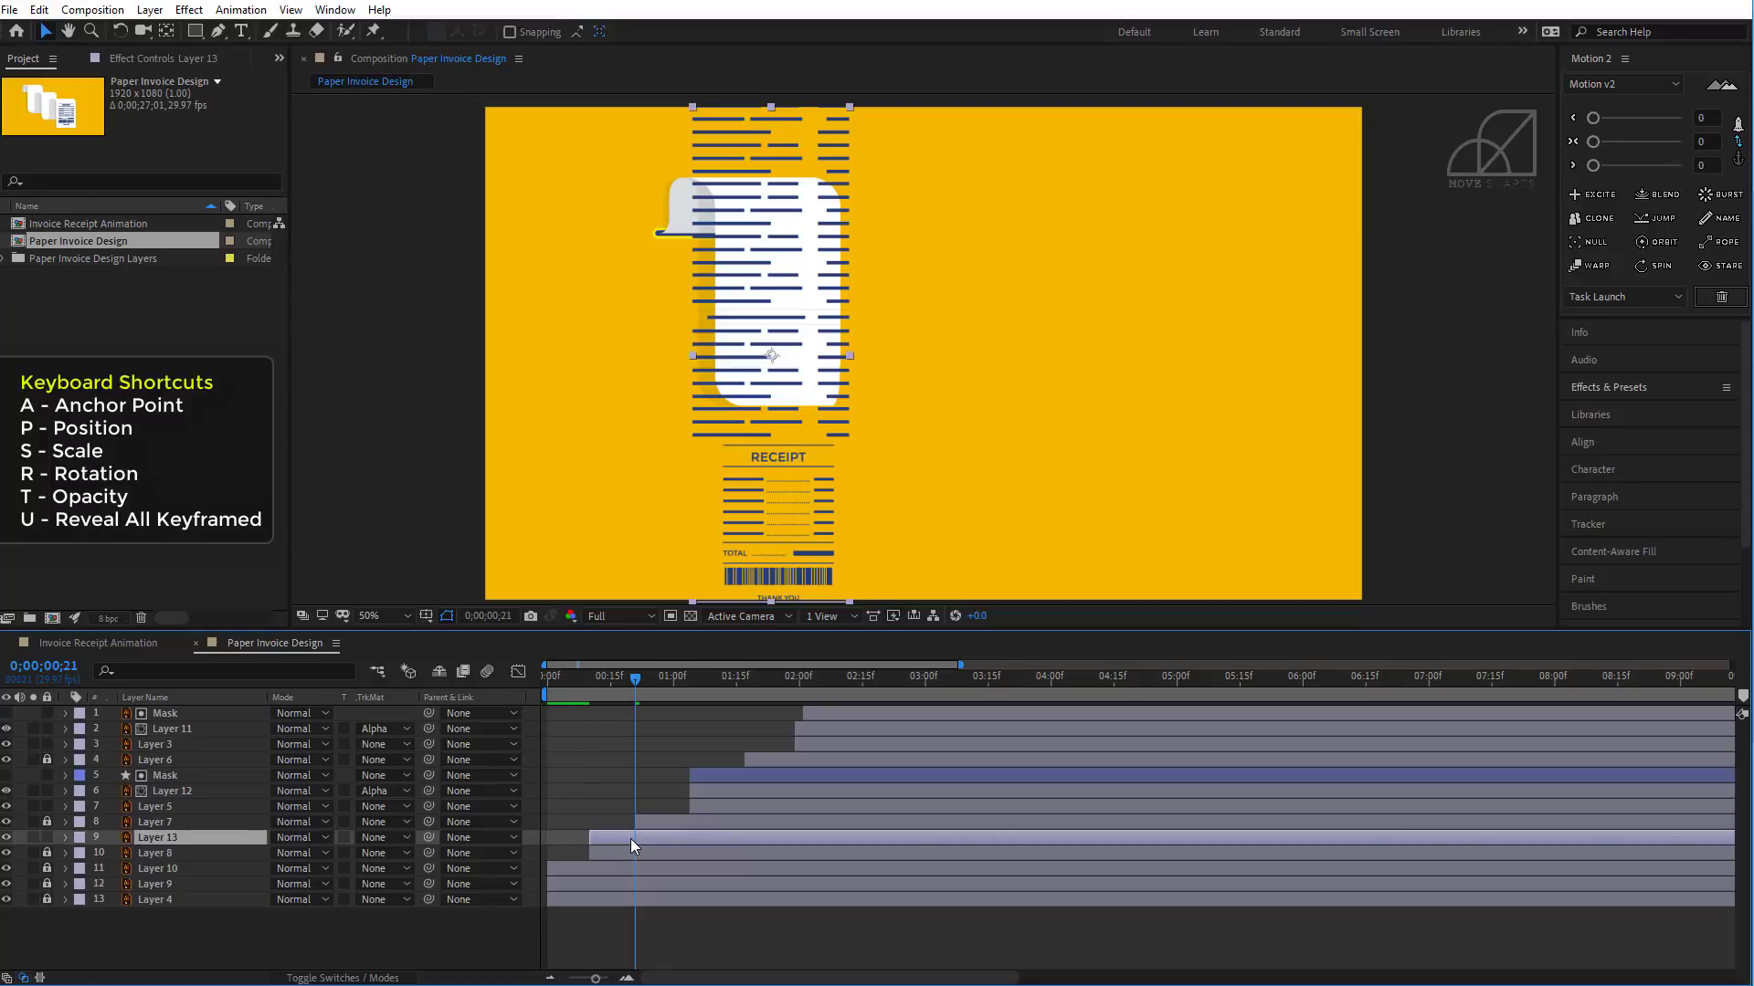
- Add a Position keyframe to Layer 13 at 0;00;02;16
key("p")
left_click_drag(636, 681, 867, 717)
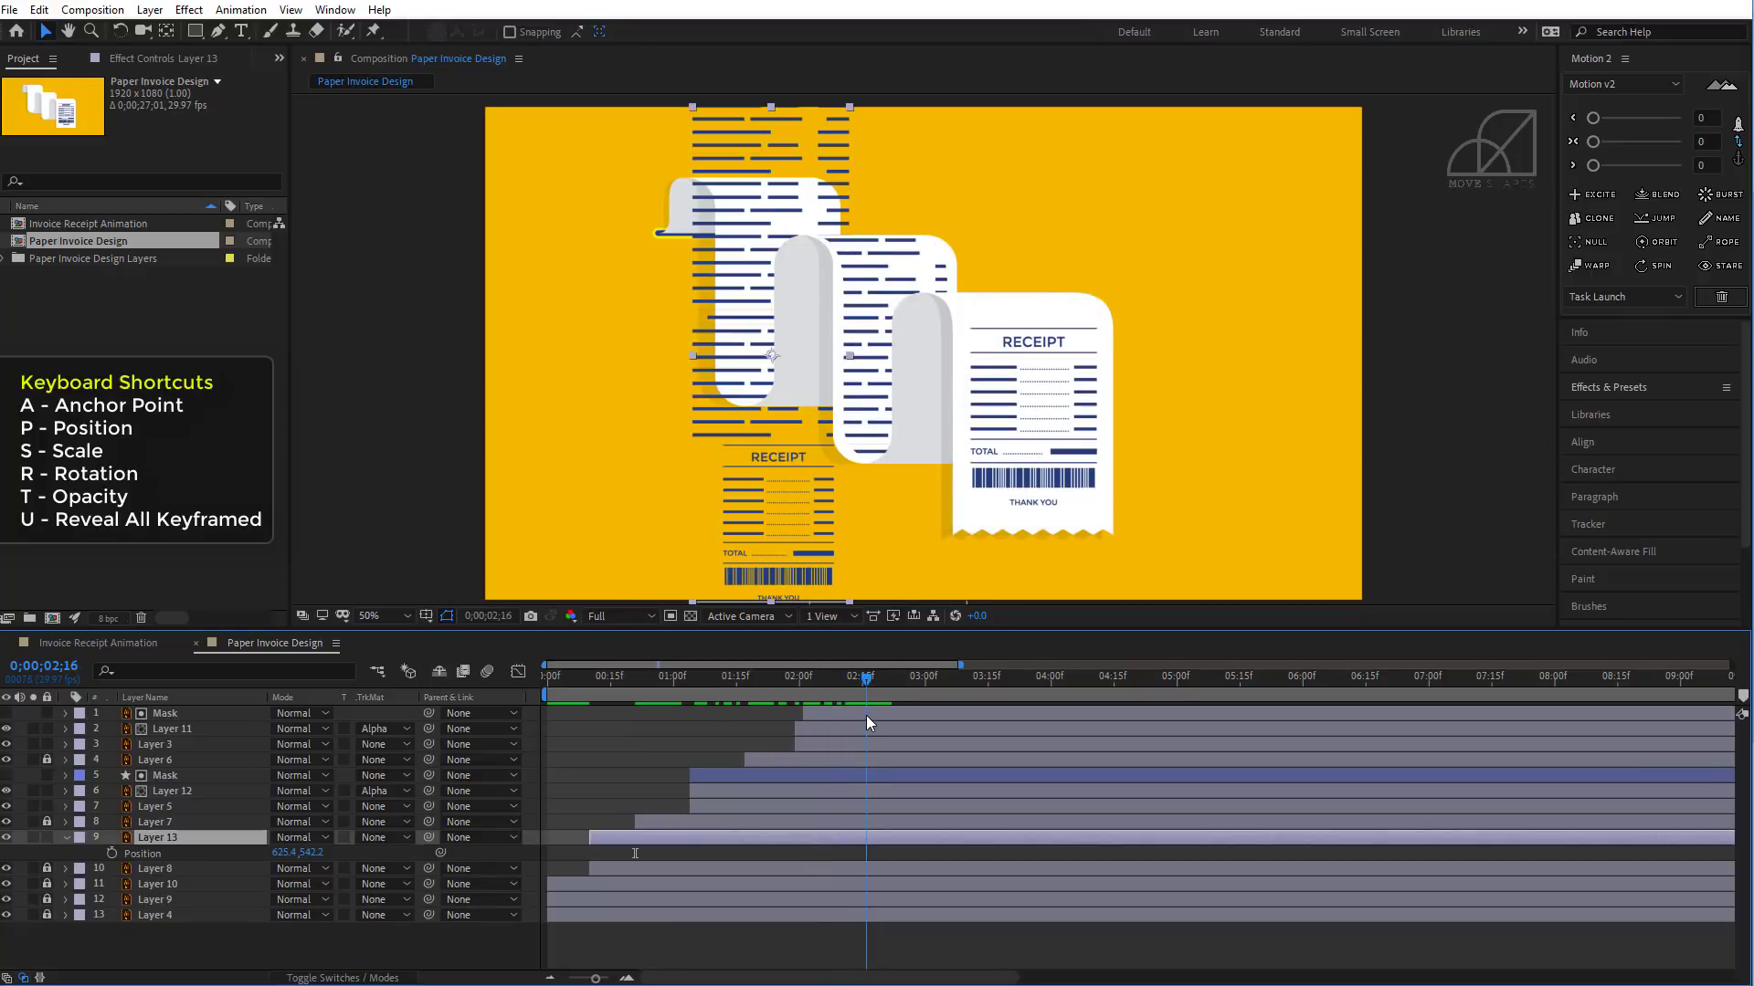
left_click(112, 853)
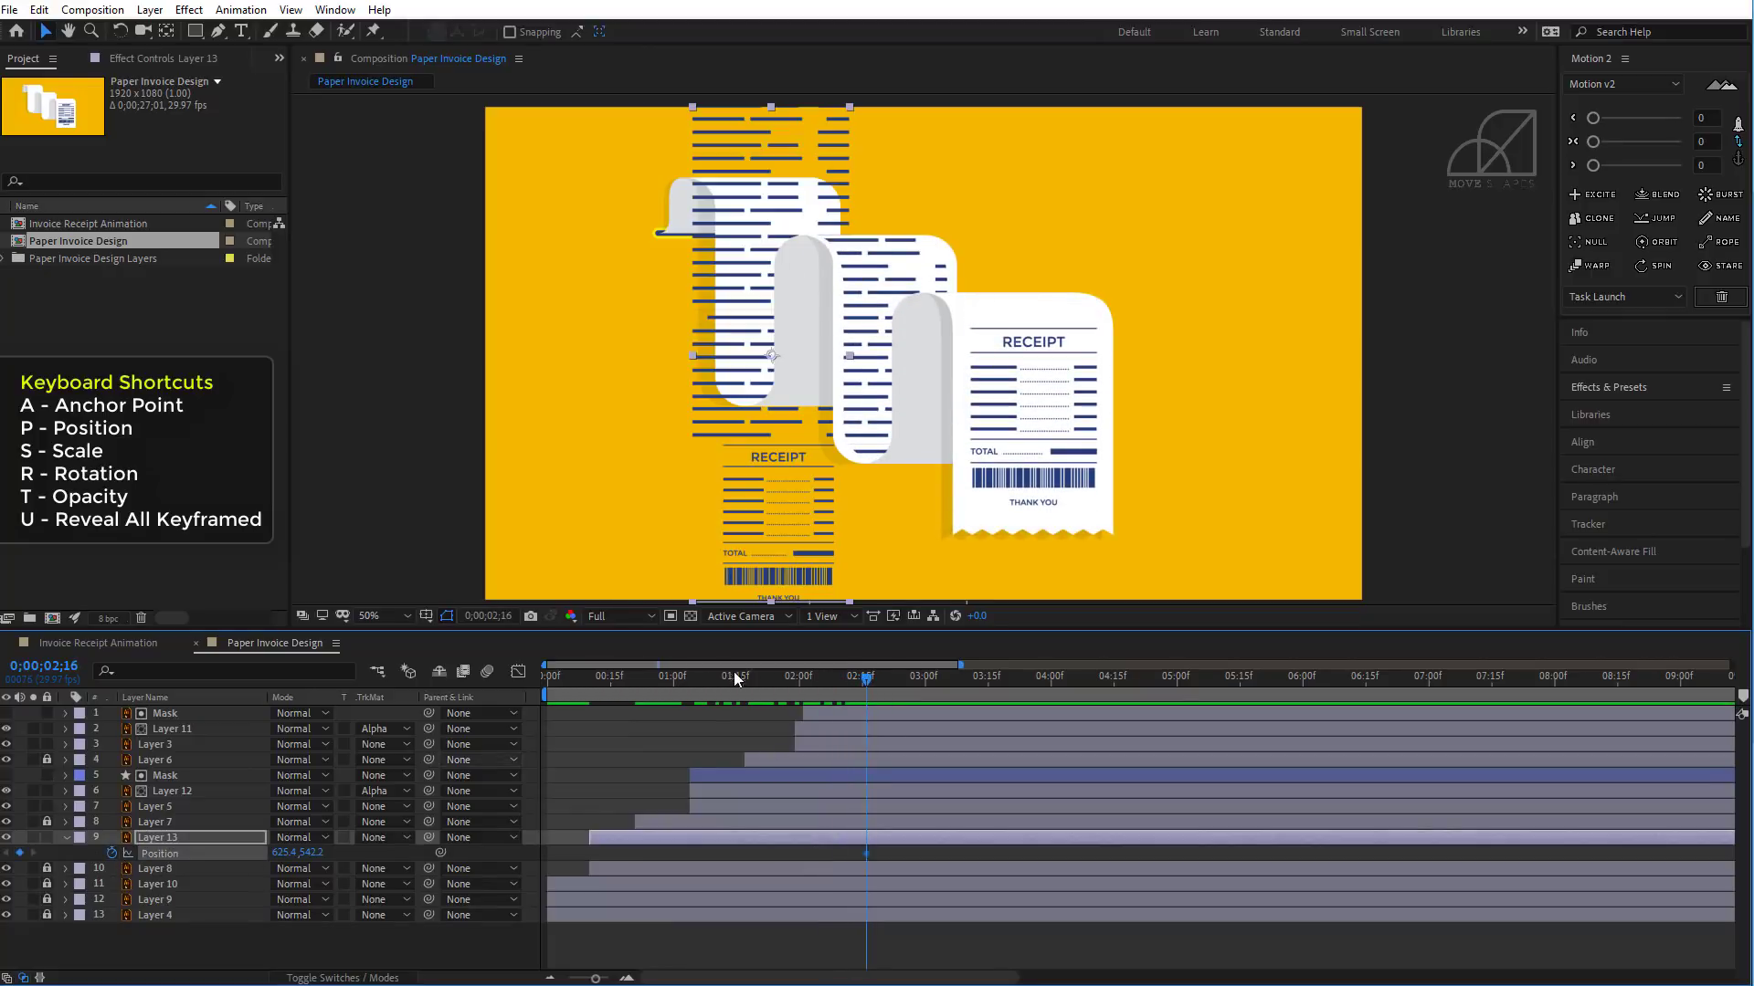
- Set Layer 13's Position to 625.4, 688.2 at 0;00;02;16 and to 625.4, -392.0 at 0;00;00;10
left_click_drag(310, 853, 442, 853)
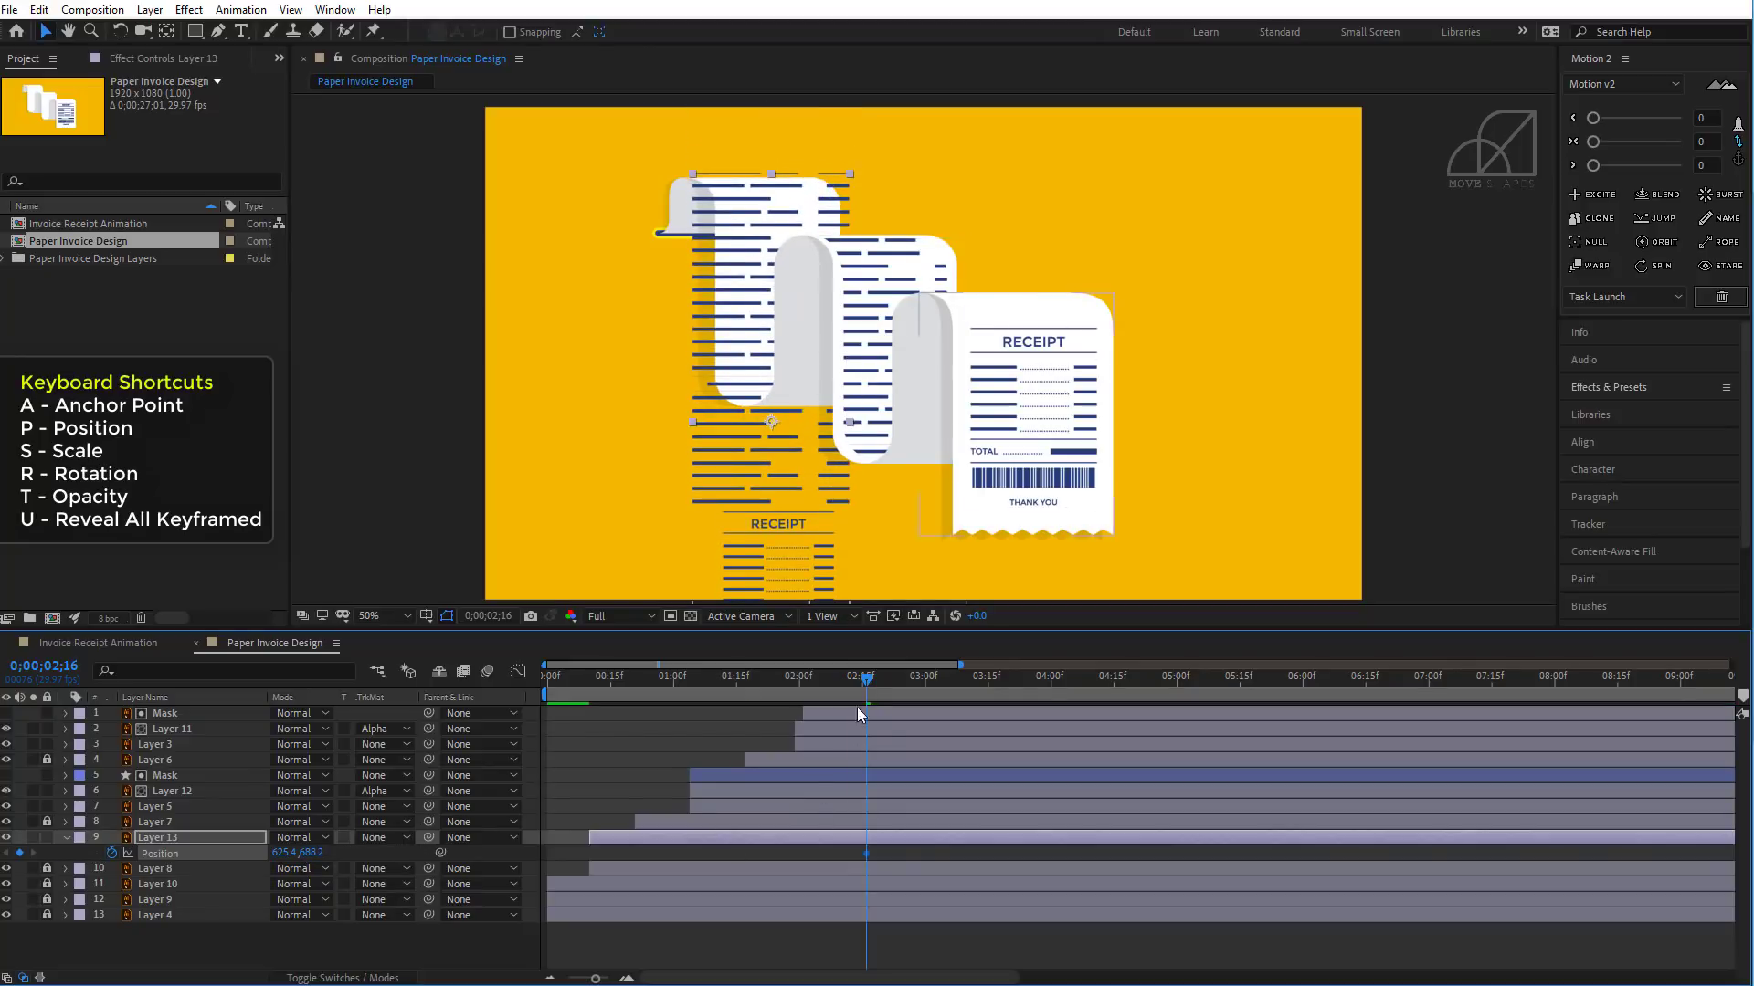
left_click_drag(857, 677, 589, 749)
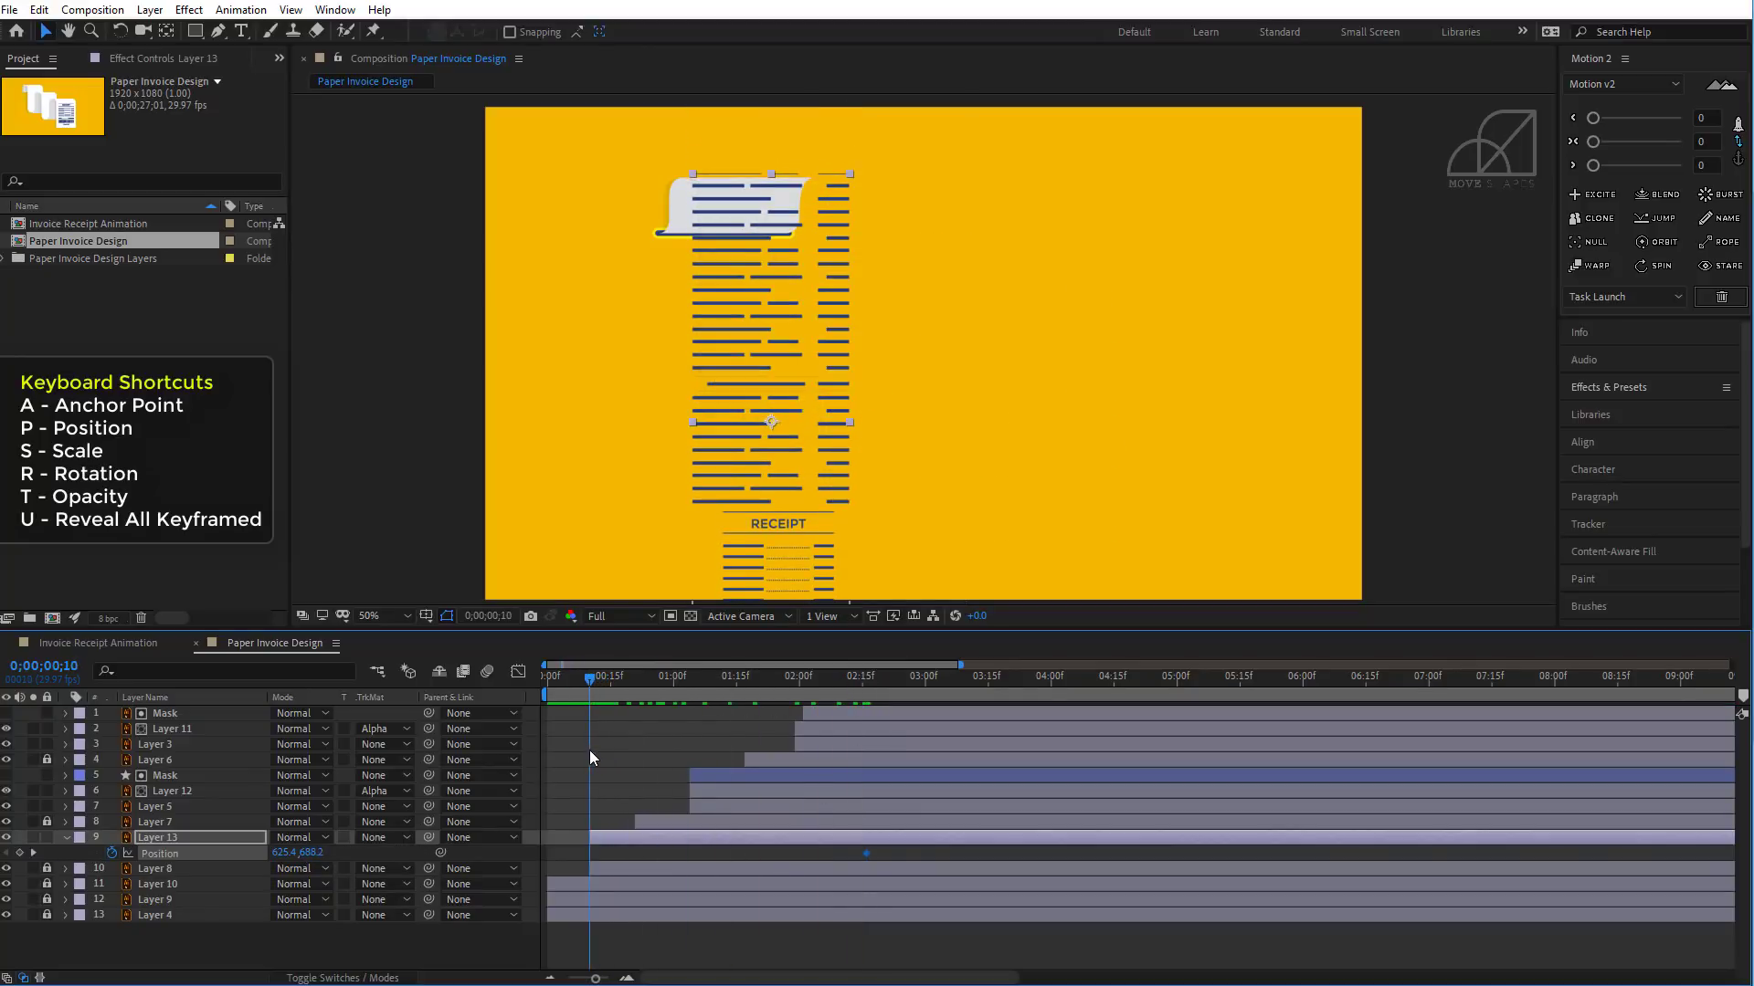
left_click_drag(290, 853, 44, 858)
left_click_drag(310, 854, 128, 870)
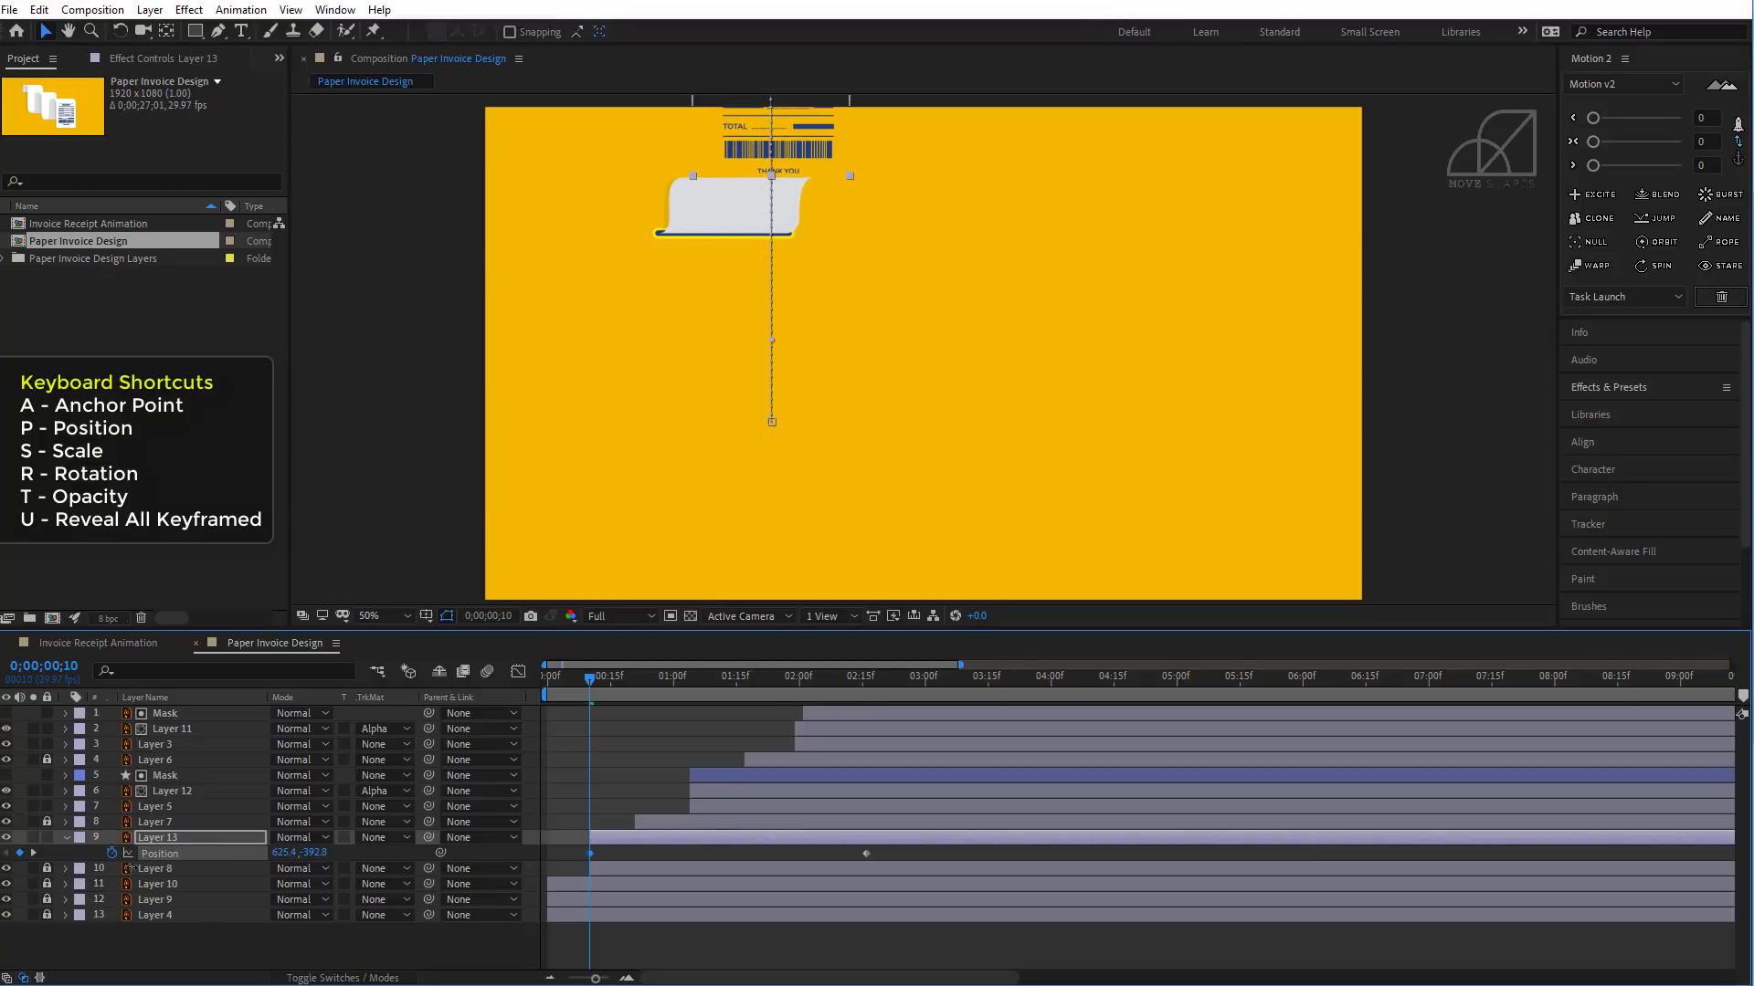
- Apply Easy Ease to both of Layer 13's Position keyframes and preview the sliding text
left_click_drag(875, 856, 593, 879)
right_click(589, 853)
mouse_move(640, 839)
left_click(924, 895)
left_click(590, 769)
key("space")
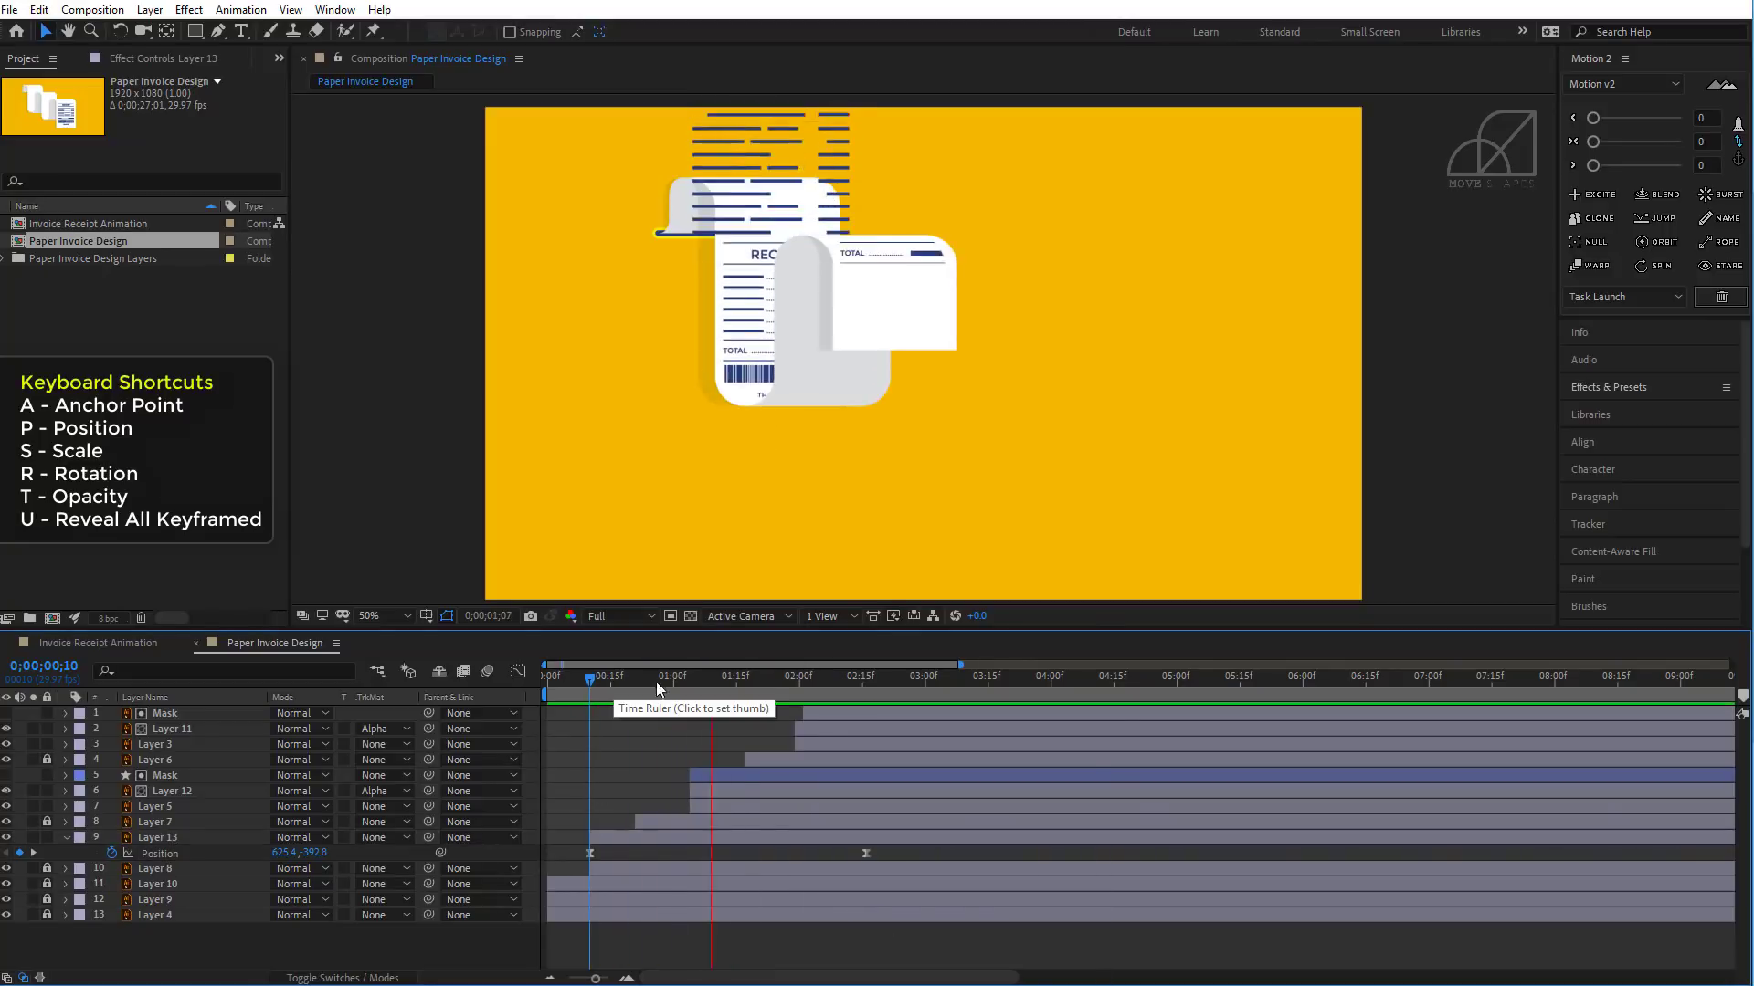
- Turn Layer 13's two Position keyframes back to linear interpolation and preview the text movement on the first fold
left_click_drag(594, 676, 838, 784)
left_click_drag(890, 856, 589, 862)
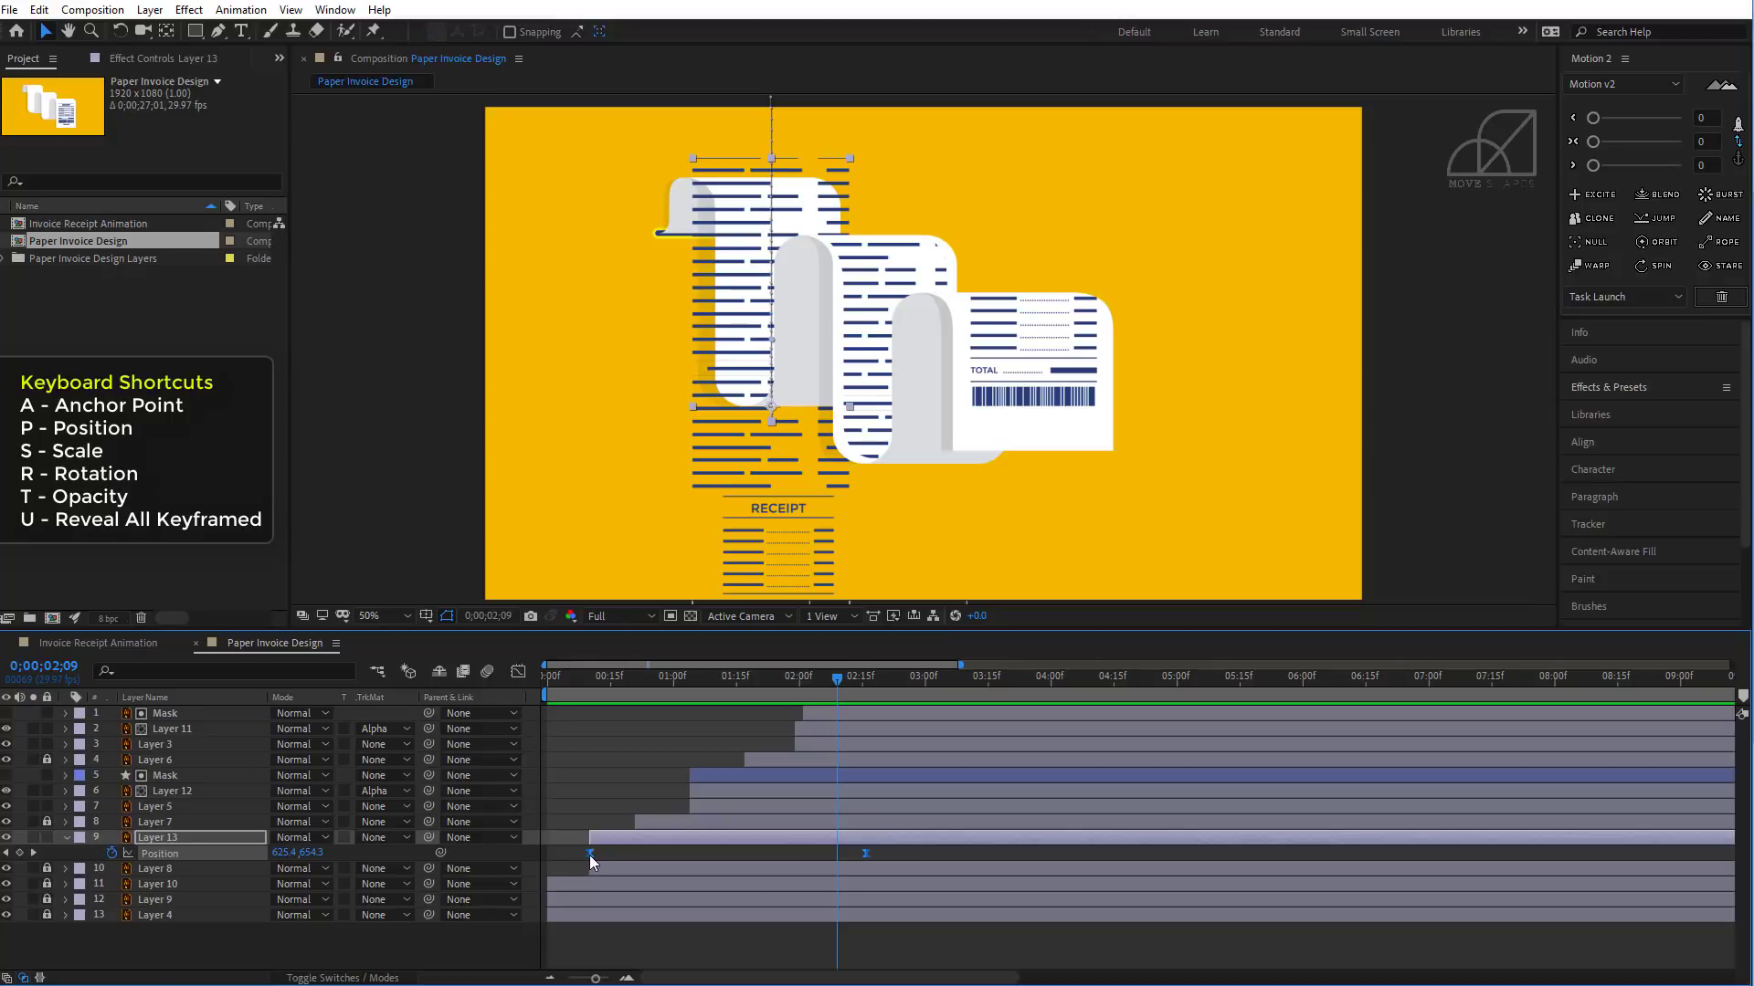
left_click(595, 852)
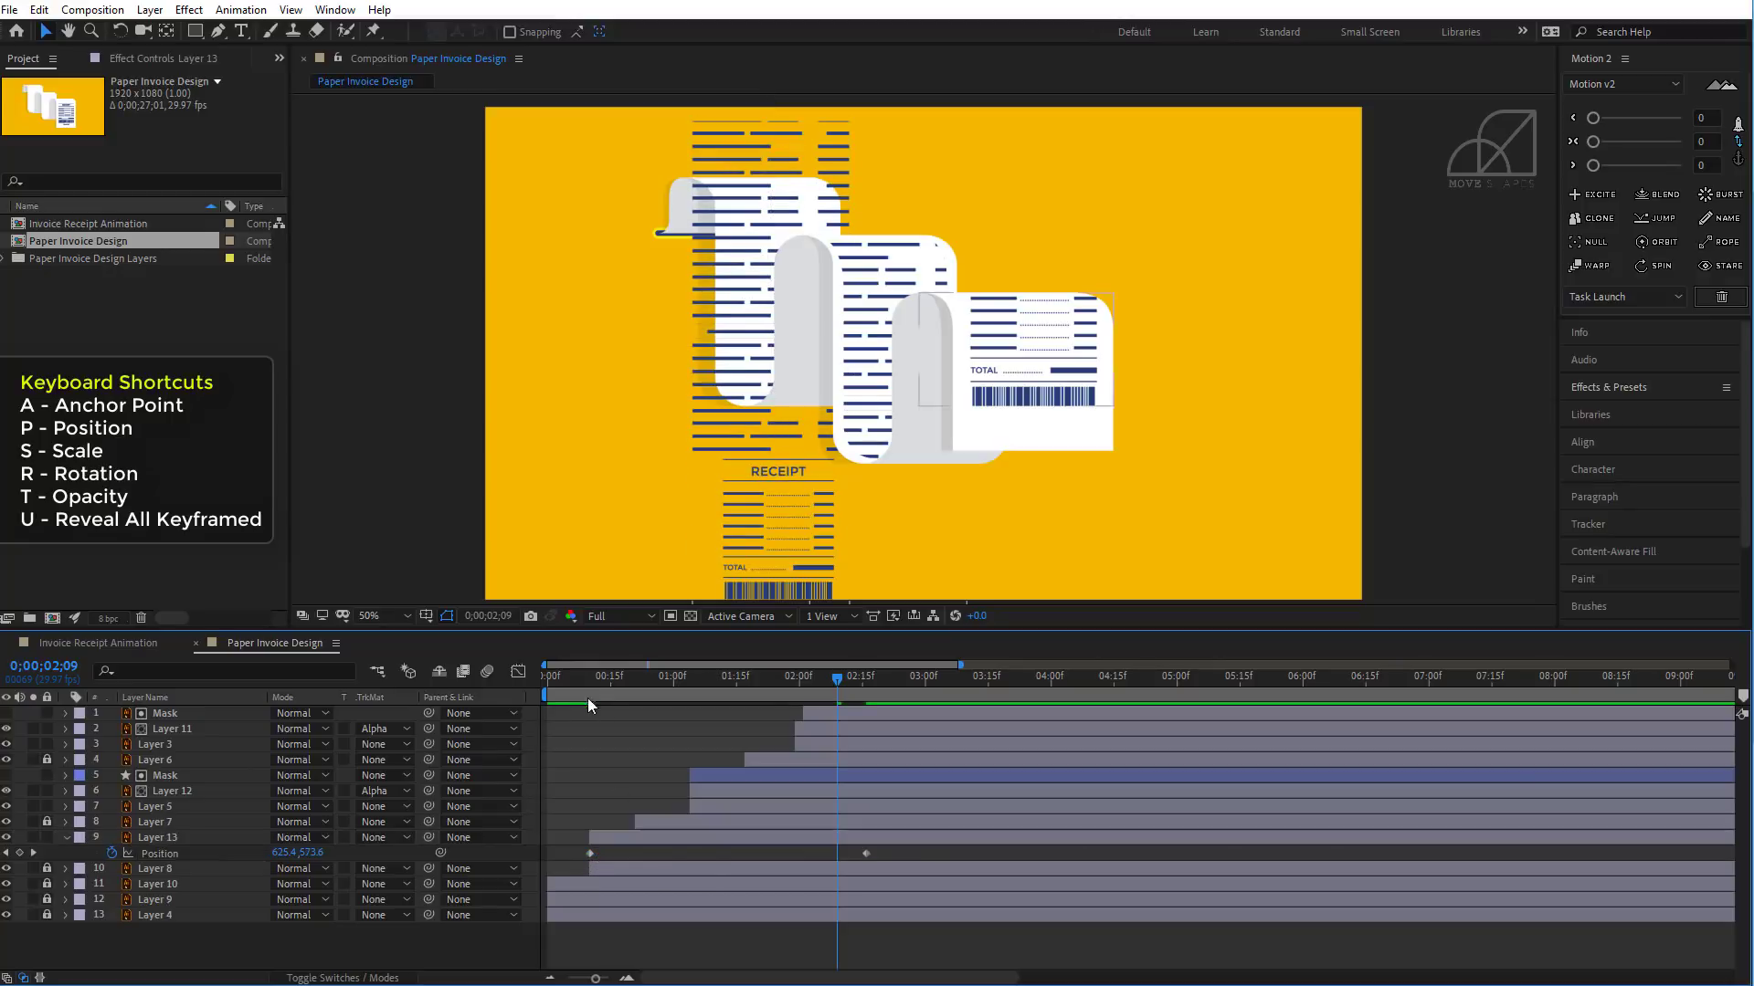
left_click(593, 674)
key("space")
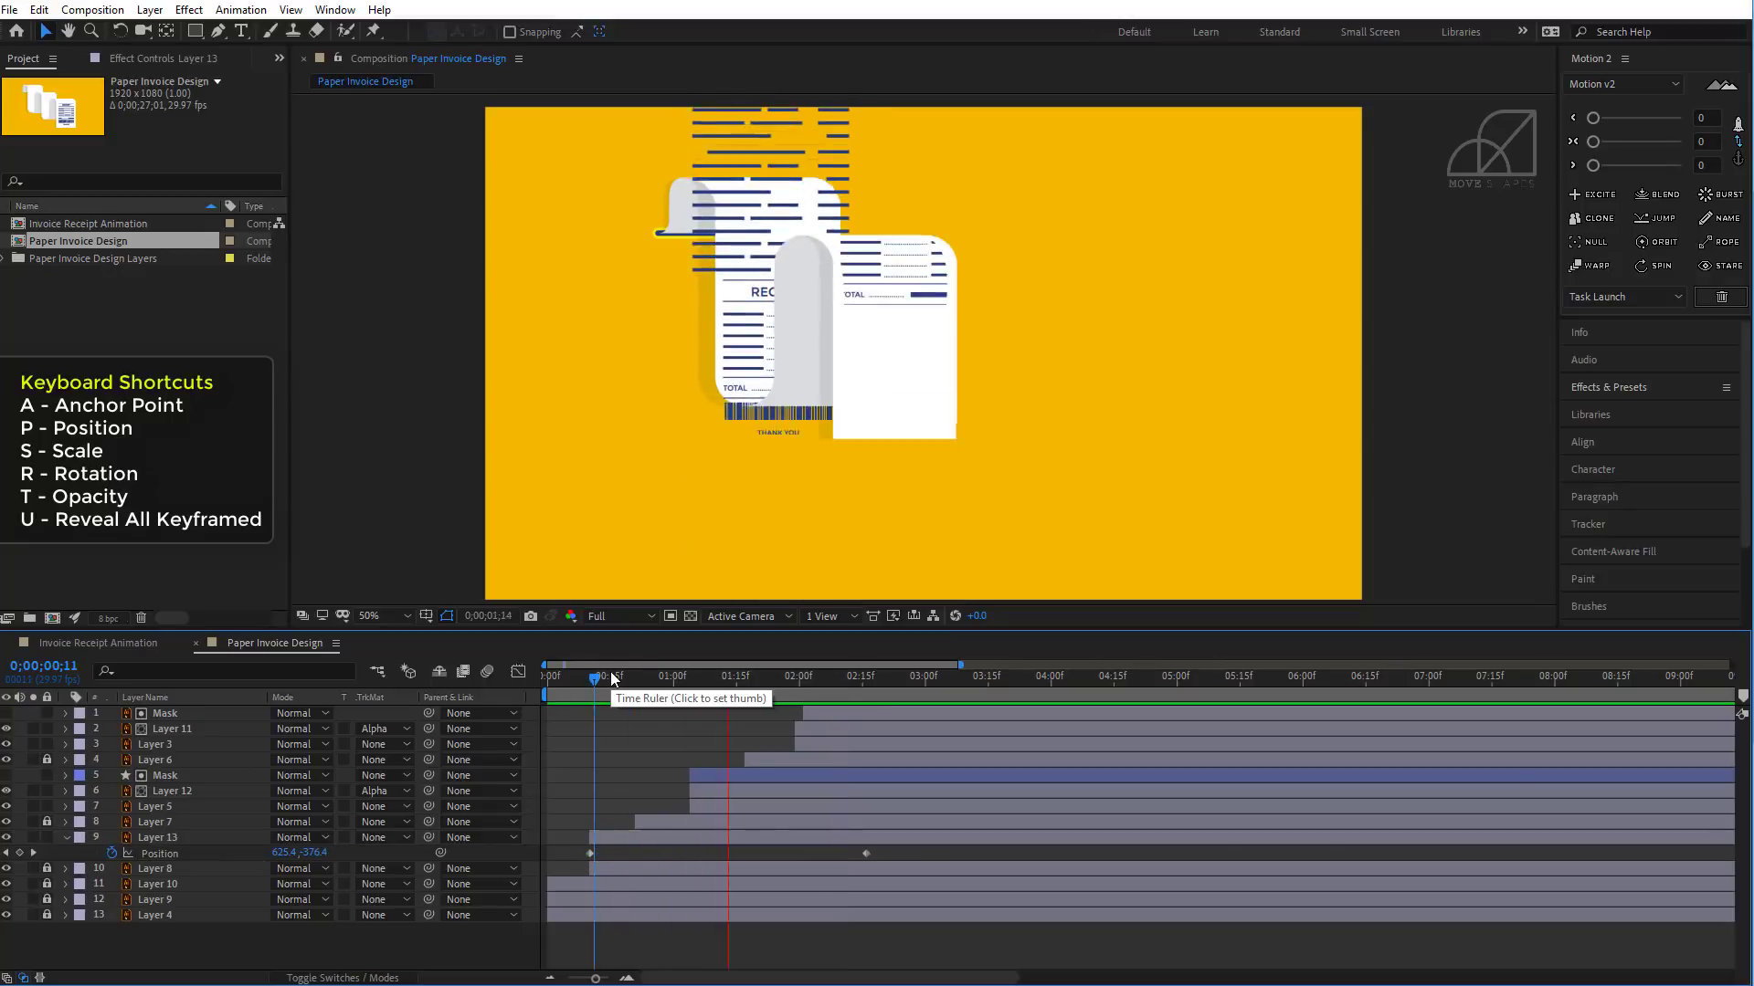
left_click_drag(593, 678, 643, 773)
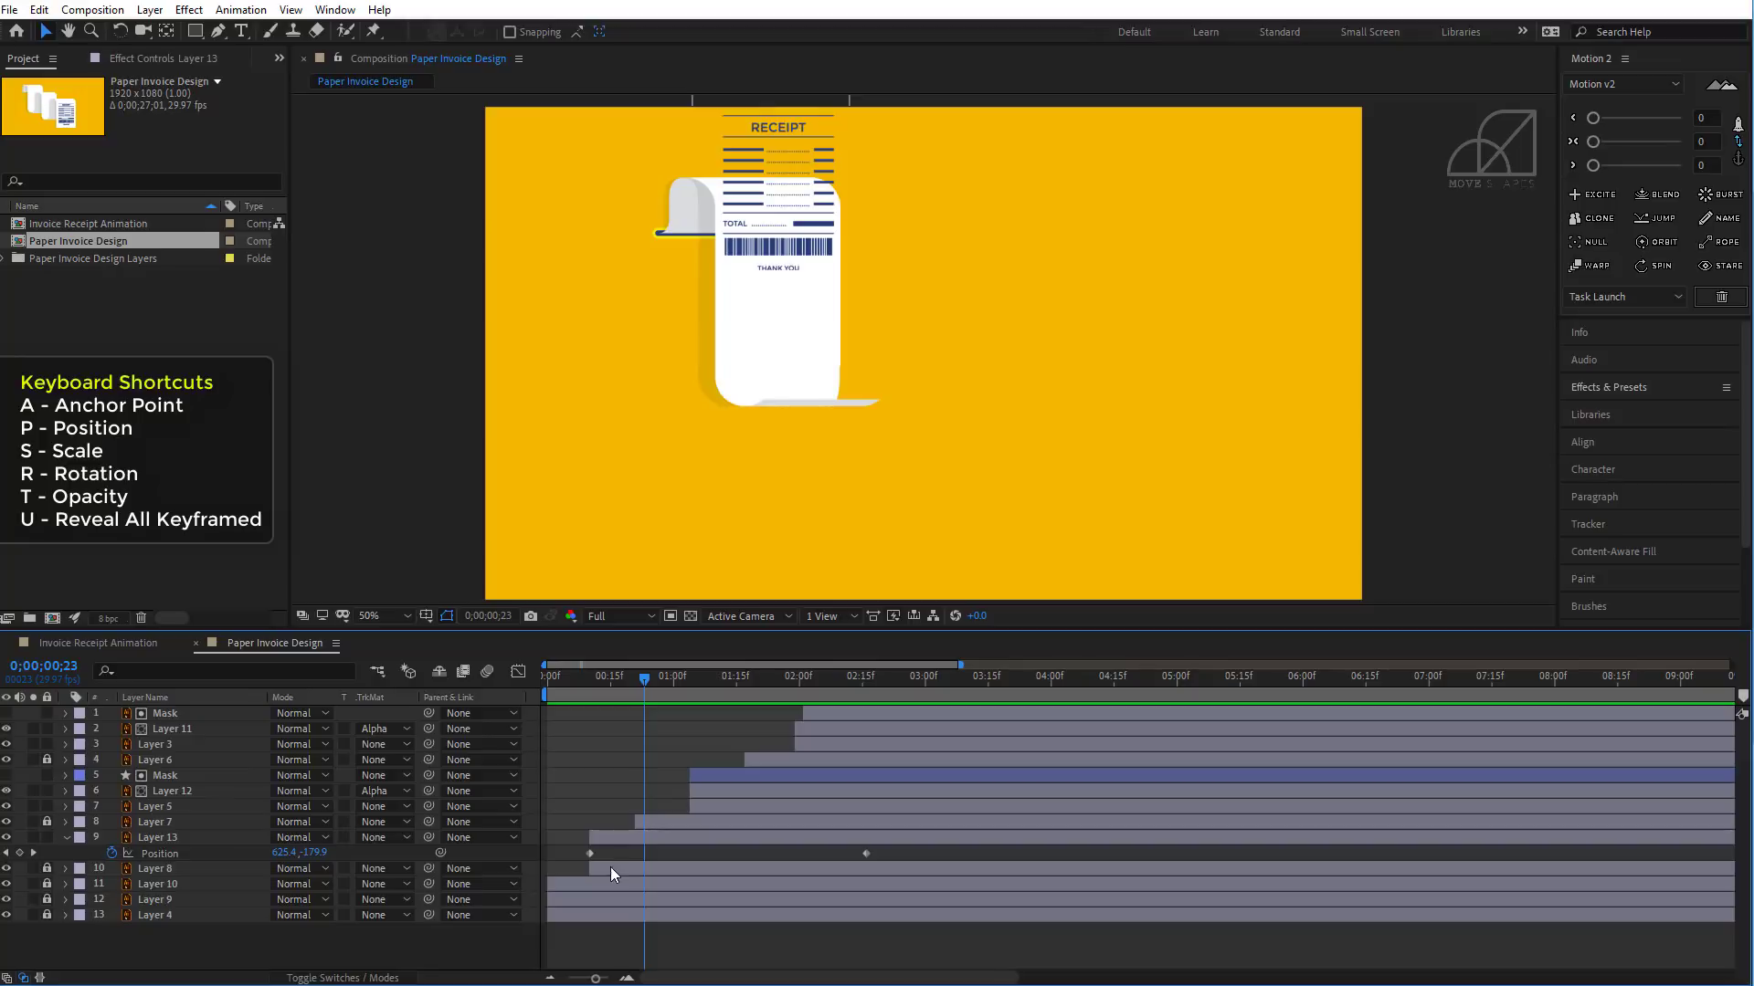
- Duplicate Layer 12's Mask layer, place the copy directly above Layer 13 starting at 0;00;00;10, and make it visible
left_click(65, 838)
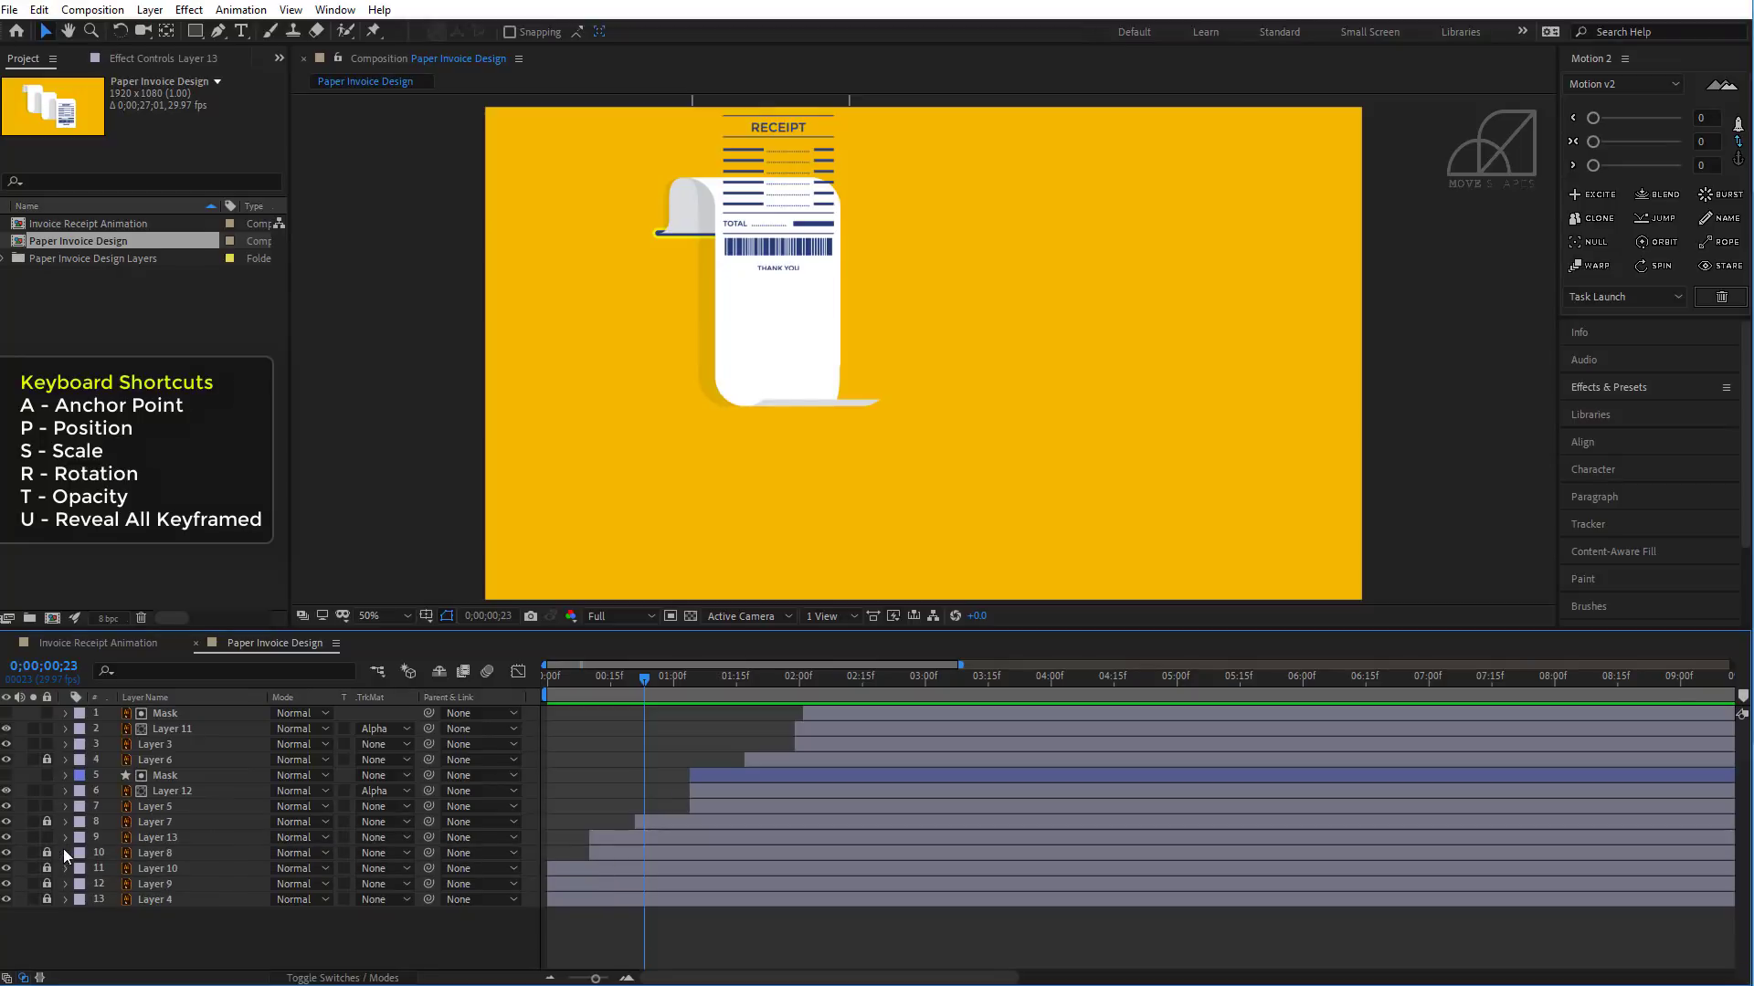
left_click(157, 775)
left_click(6, 775)
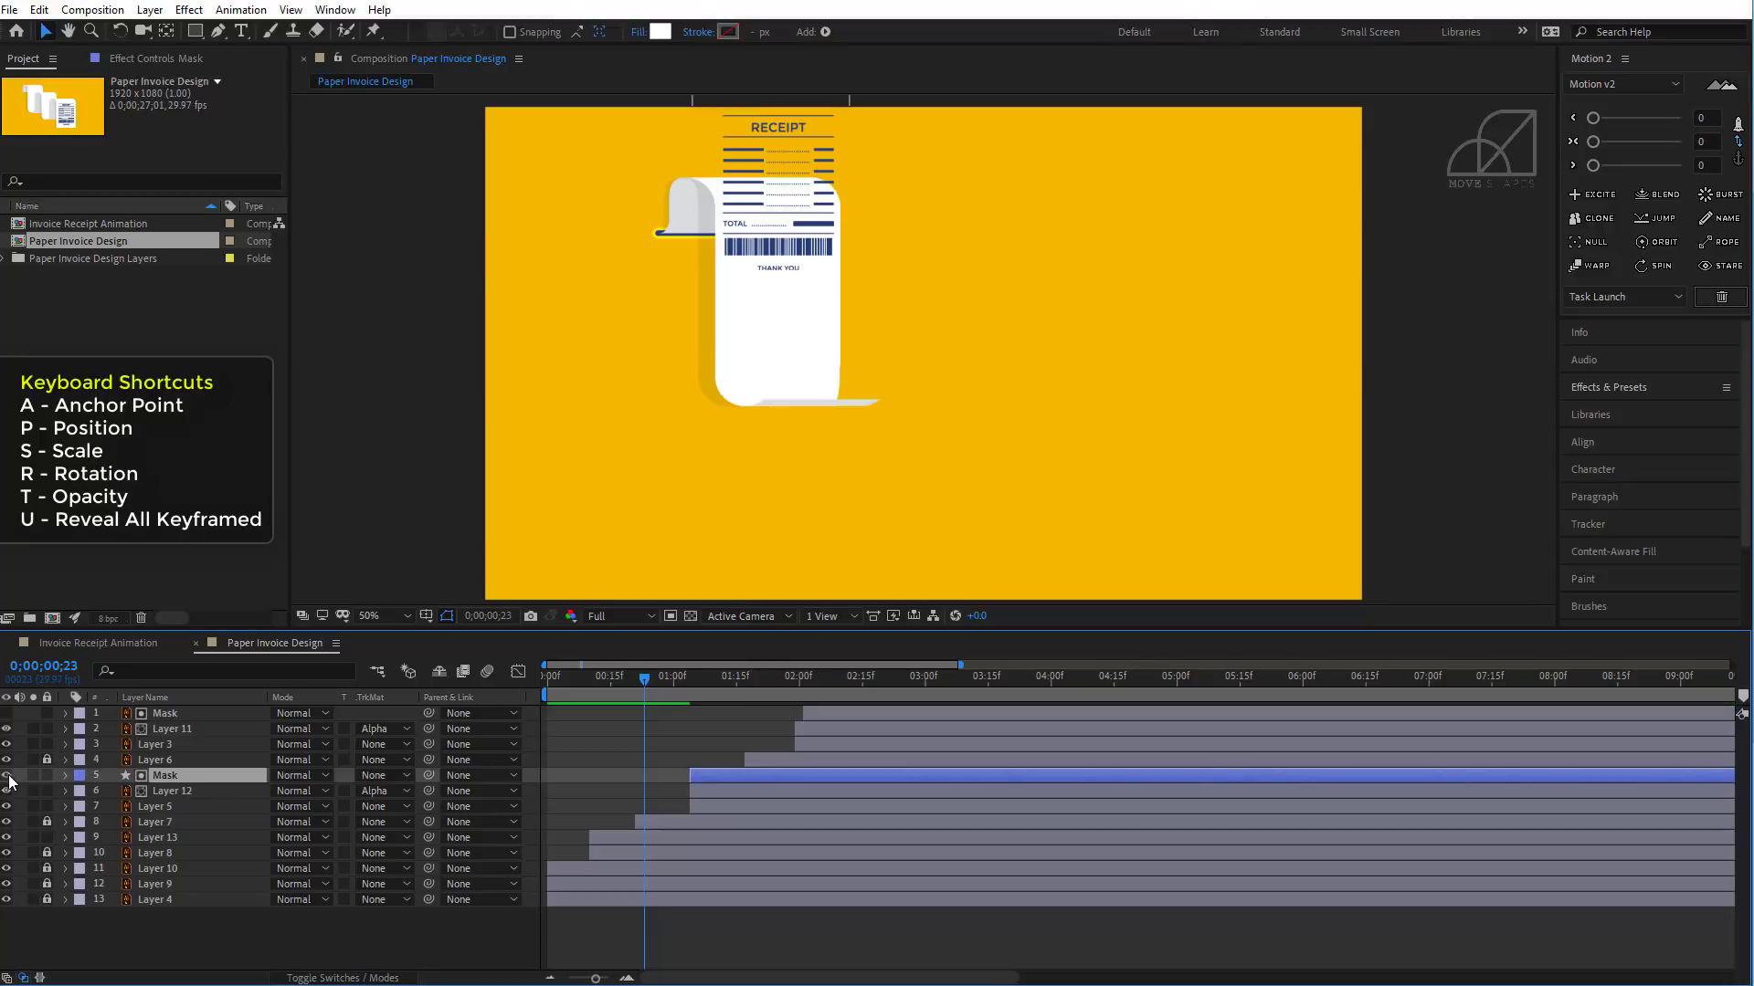
left_click(734, 680)
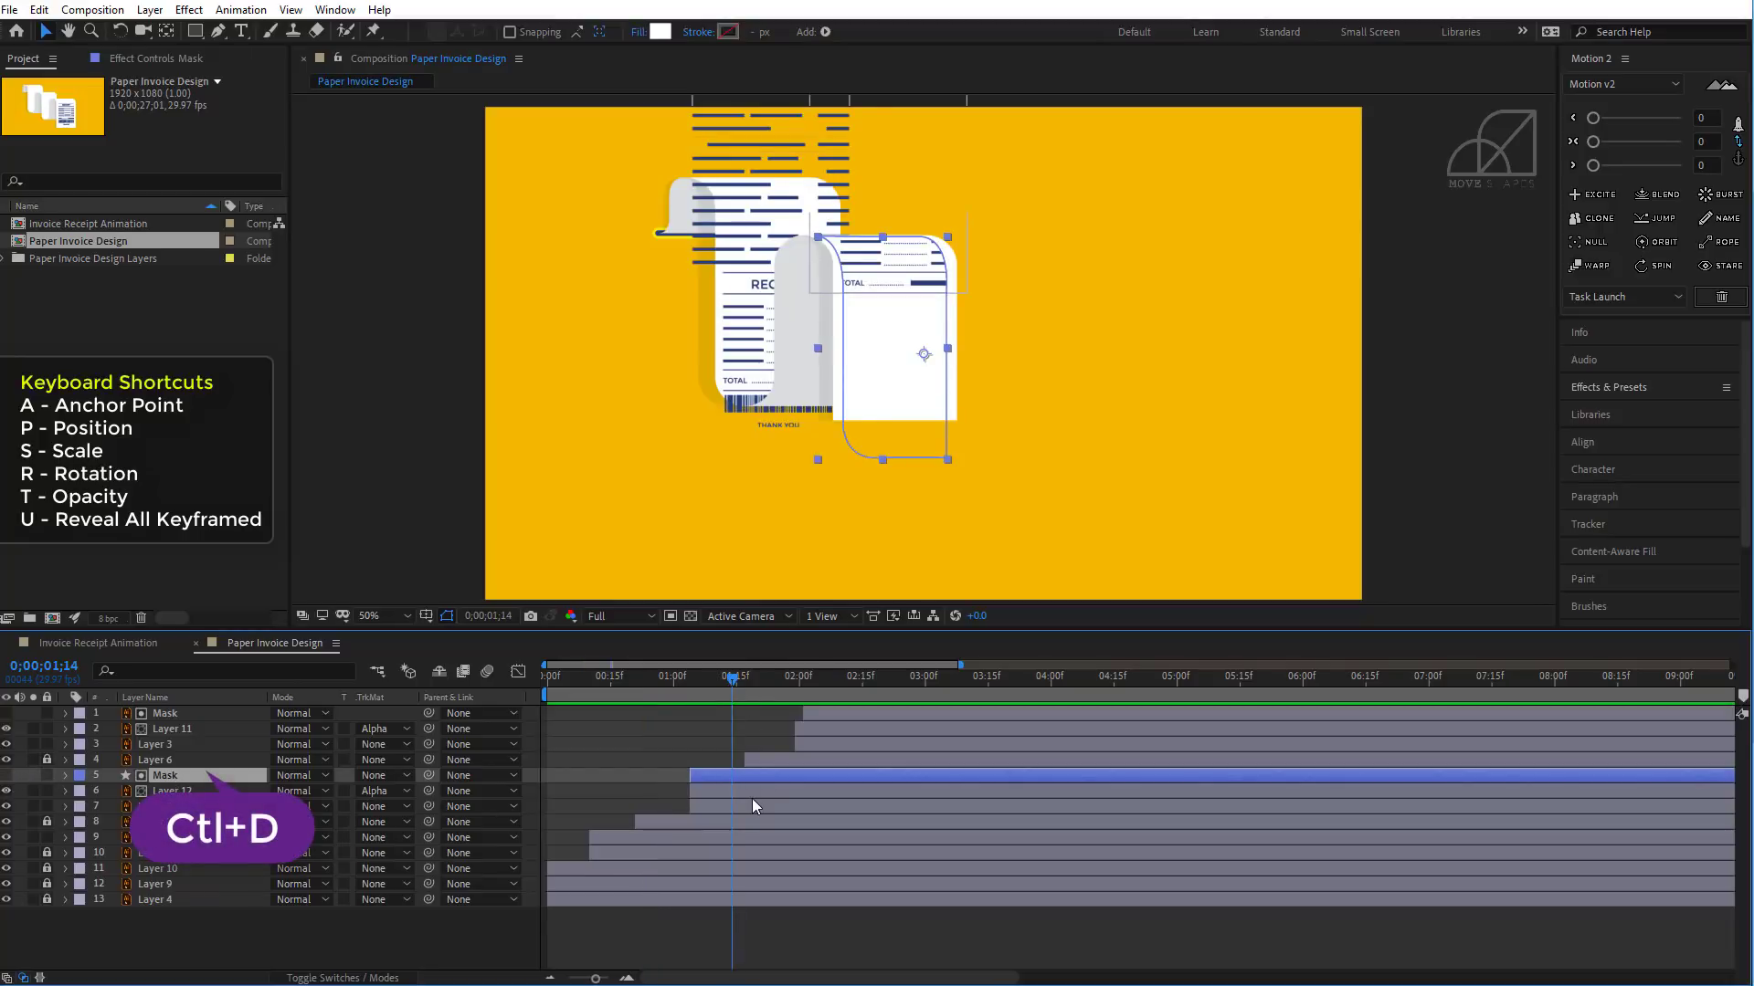
key("ctrl+d")
left_click_drag(150, 776, 158, 850)
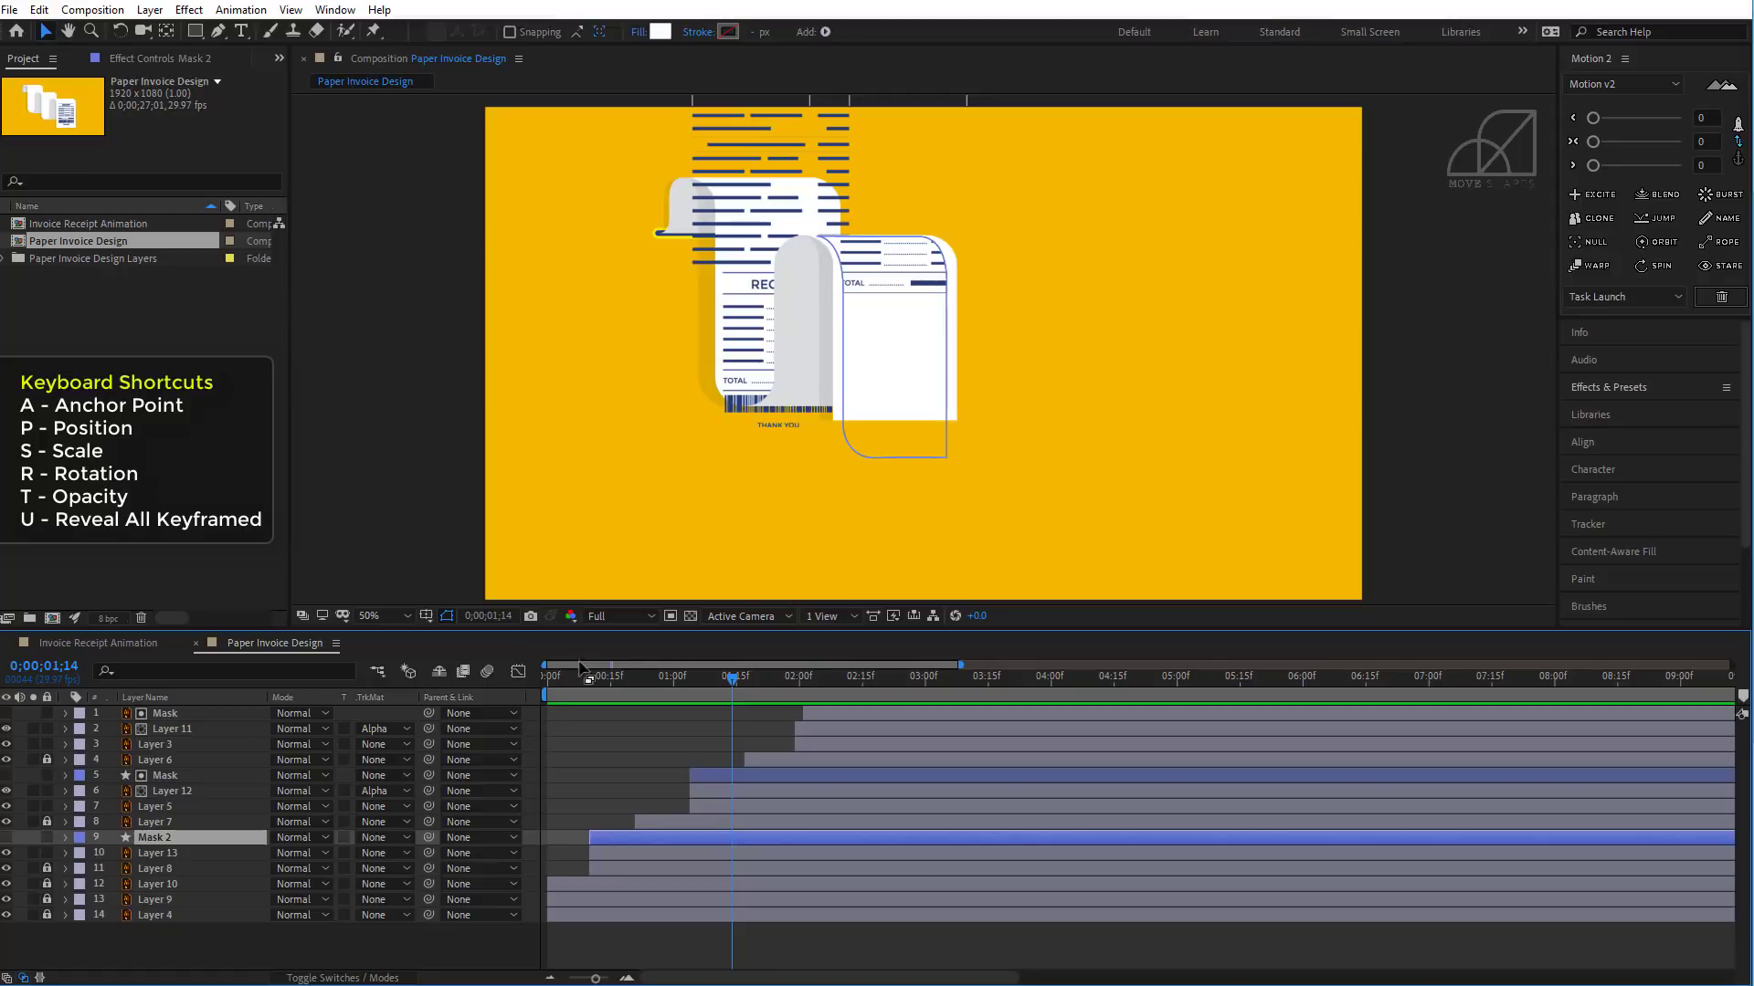
left_click(6, 837)
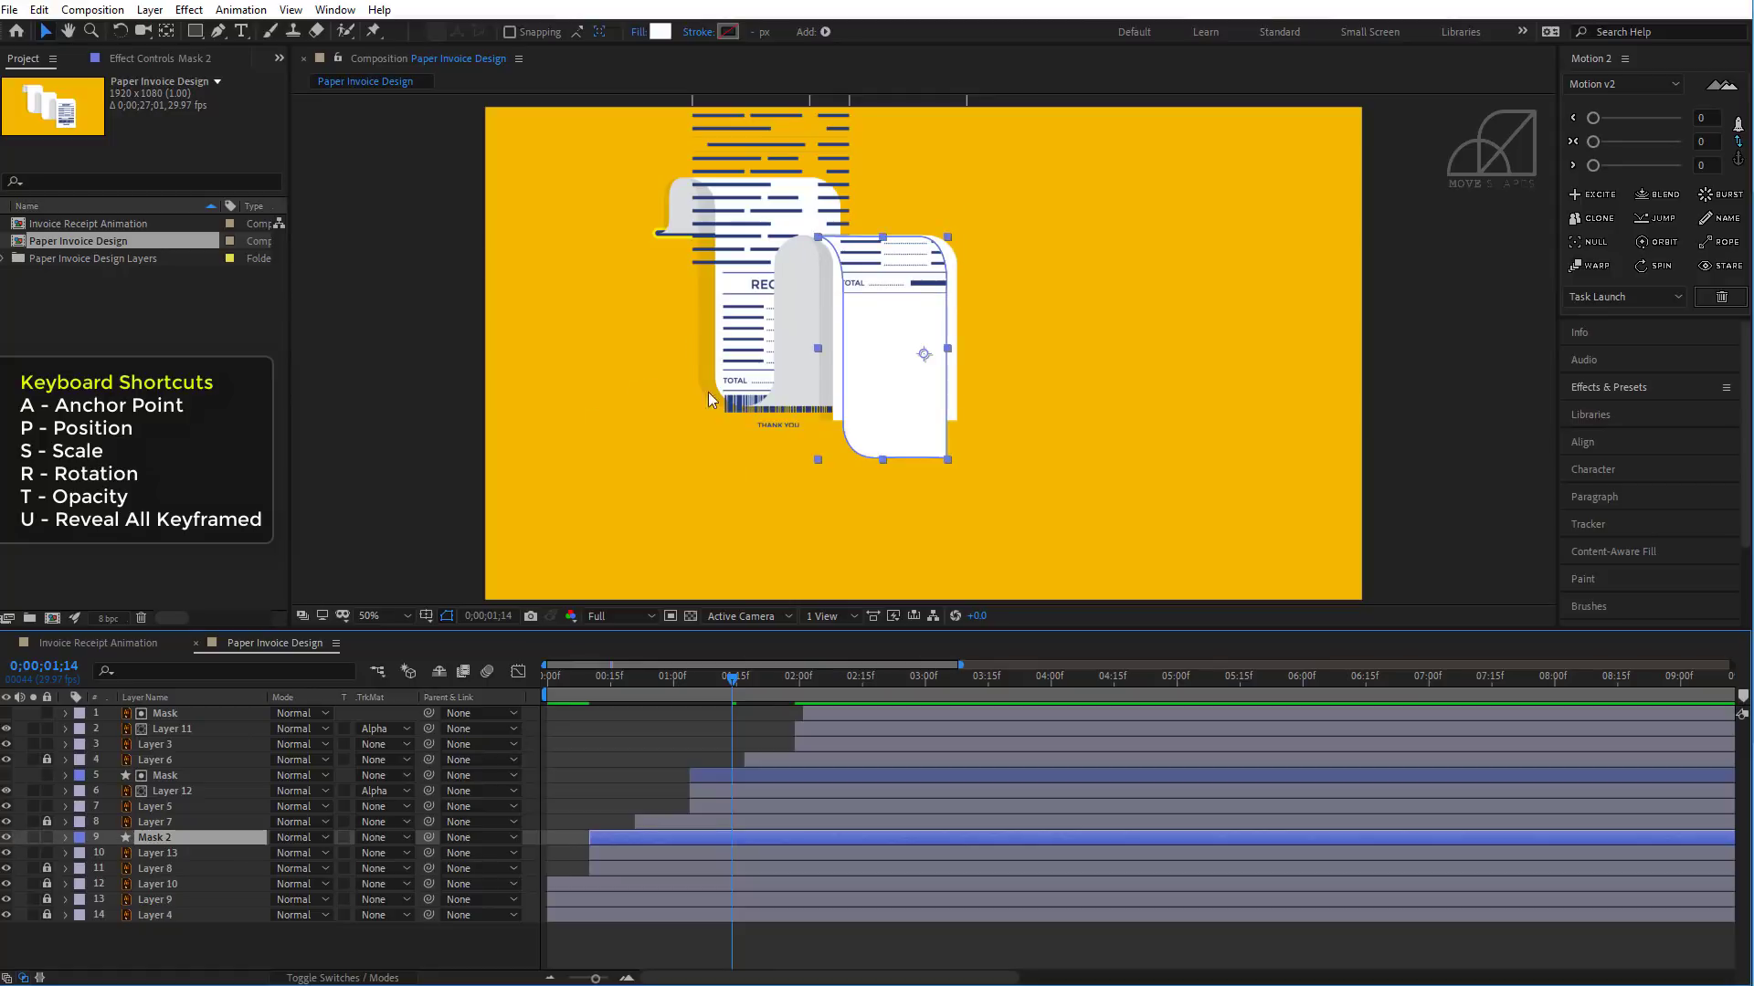
- Move the Mask 2 shape over the white front of the first fold, aligned with its rounded bottom edge
left_click_drag(894, 419, 777, 376)
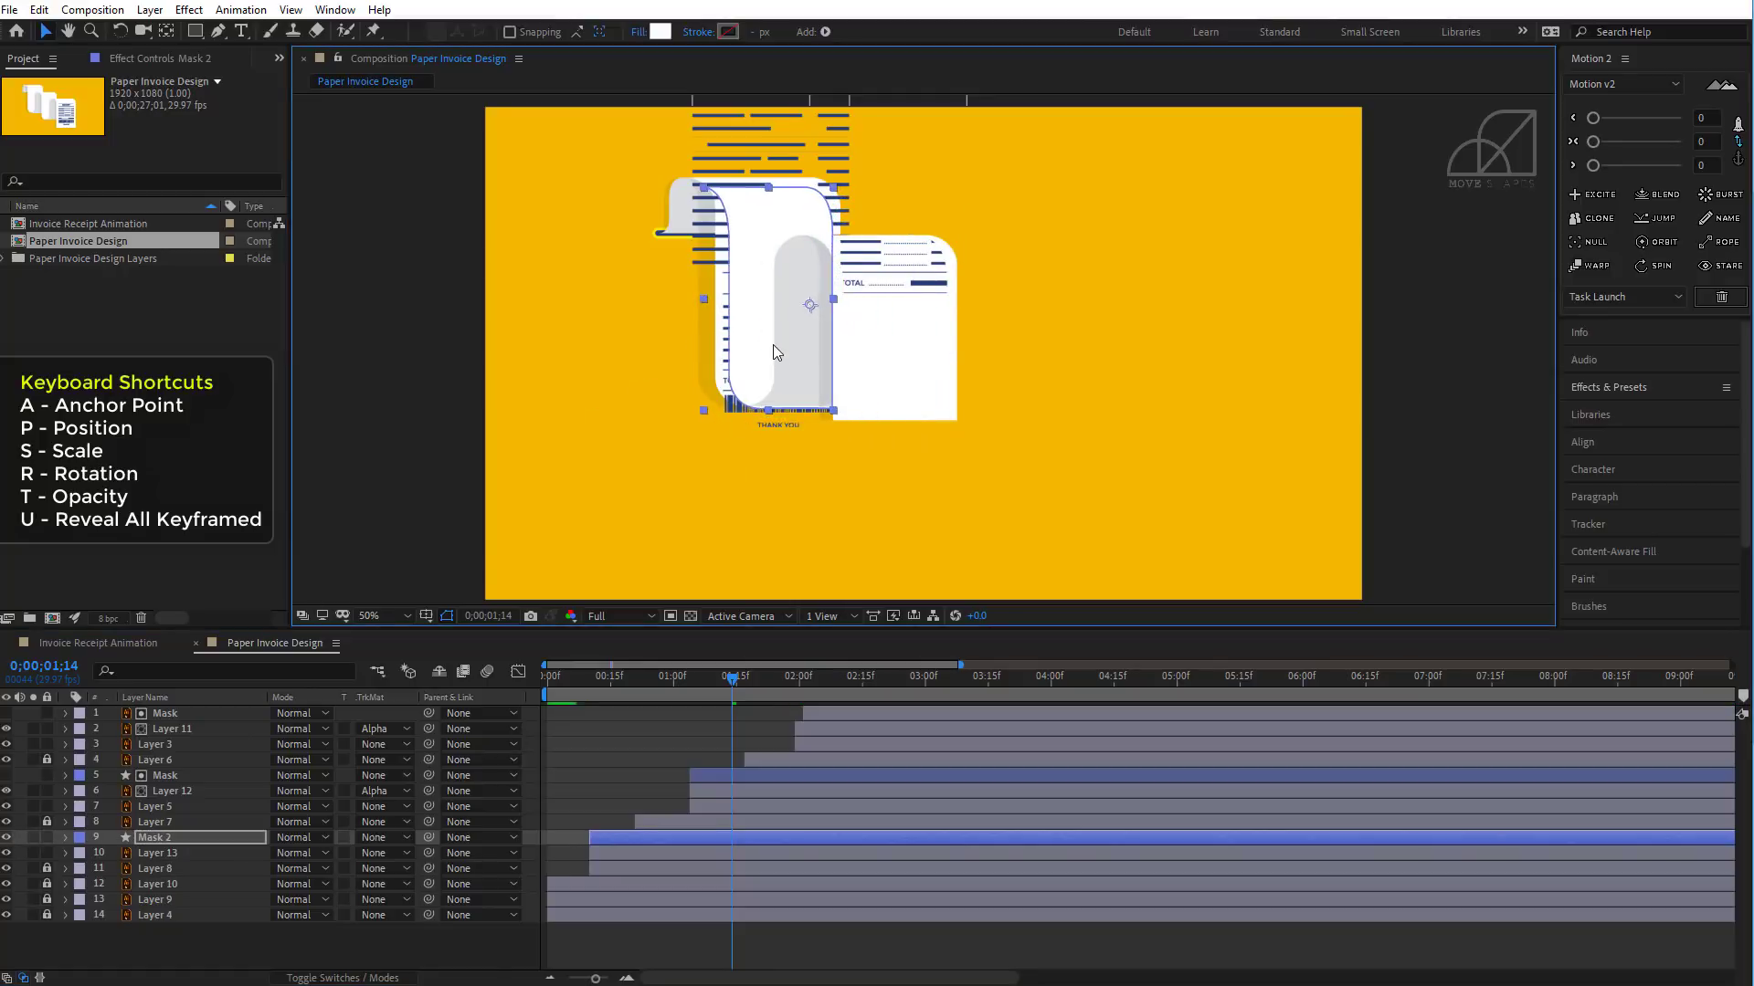
scroll(772, 343, "up", 2)
left_click_drag(777, 309, 770, 289)
left_click_drag(973, 367, 932, 223)
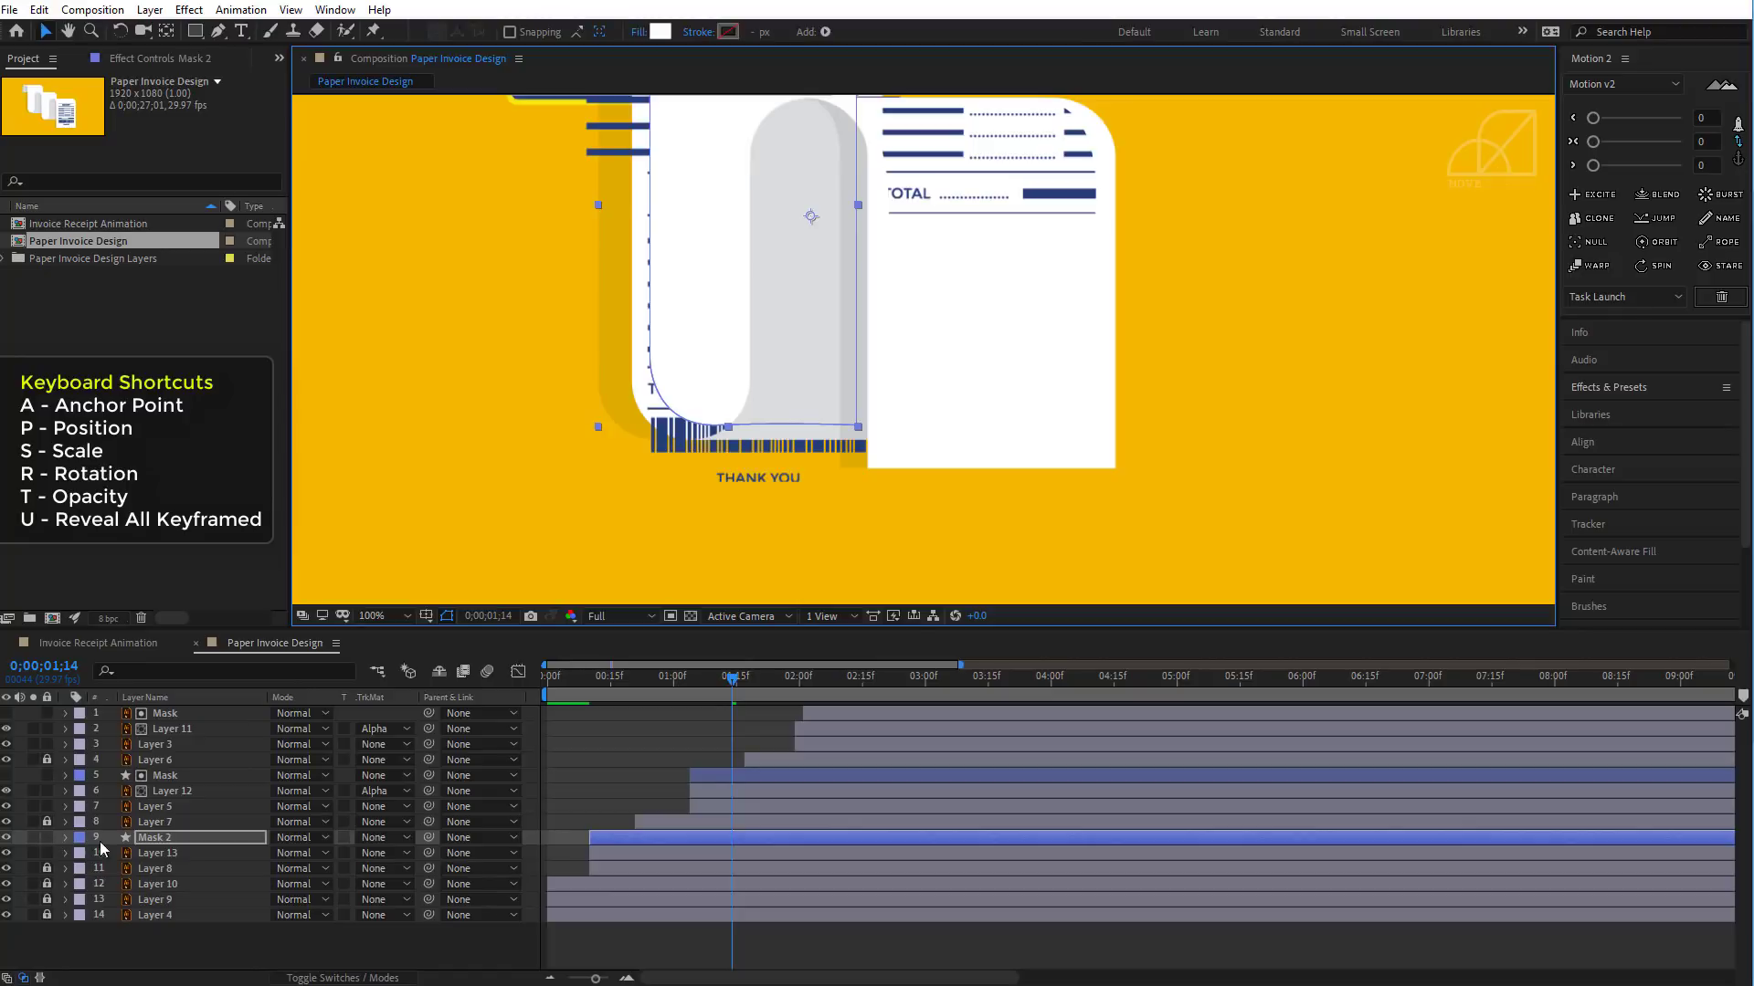
- Set Layer 13's track matte to Alpha Matte "Mask 2" and preview the masked text
left_click(161, 853)
left_click(407, 851)
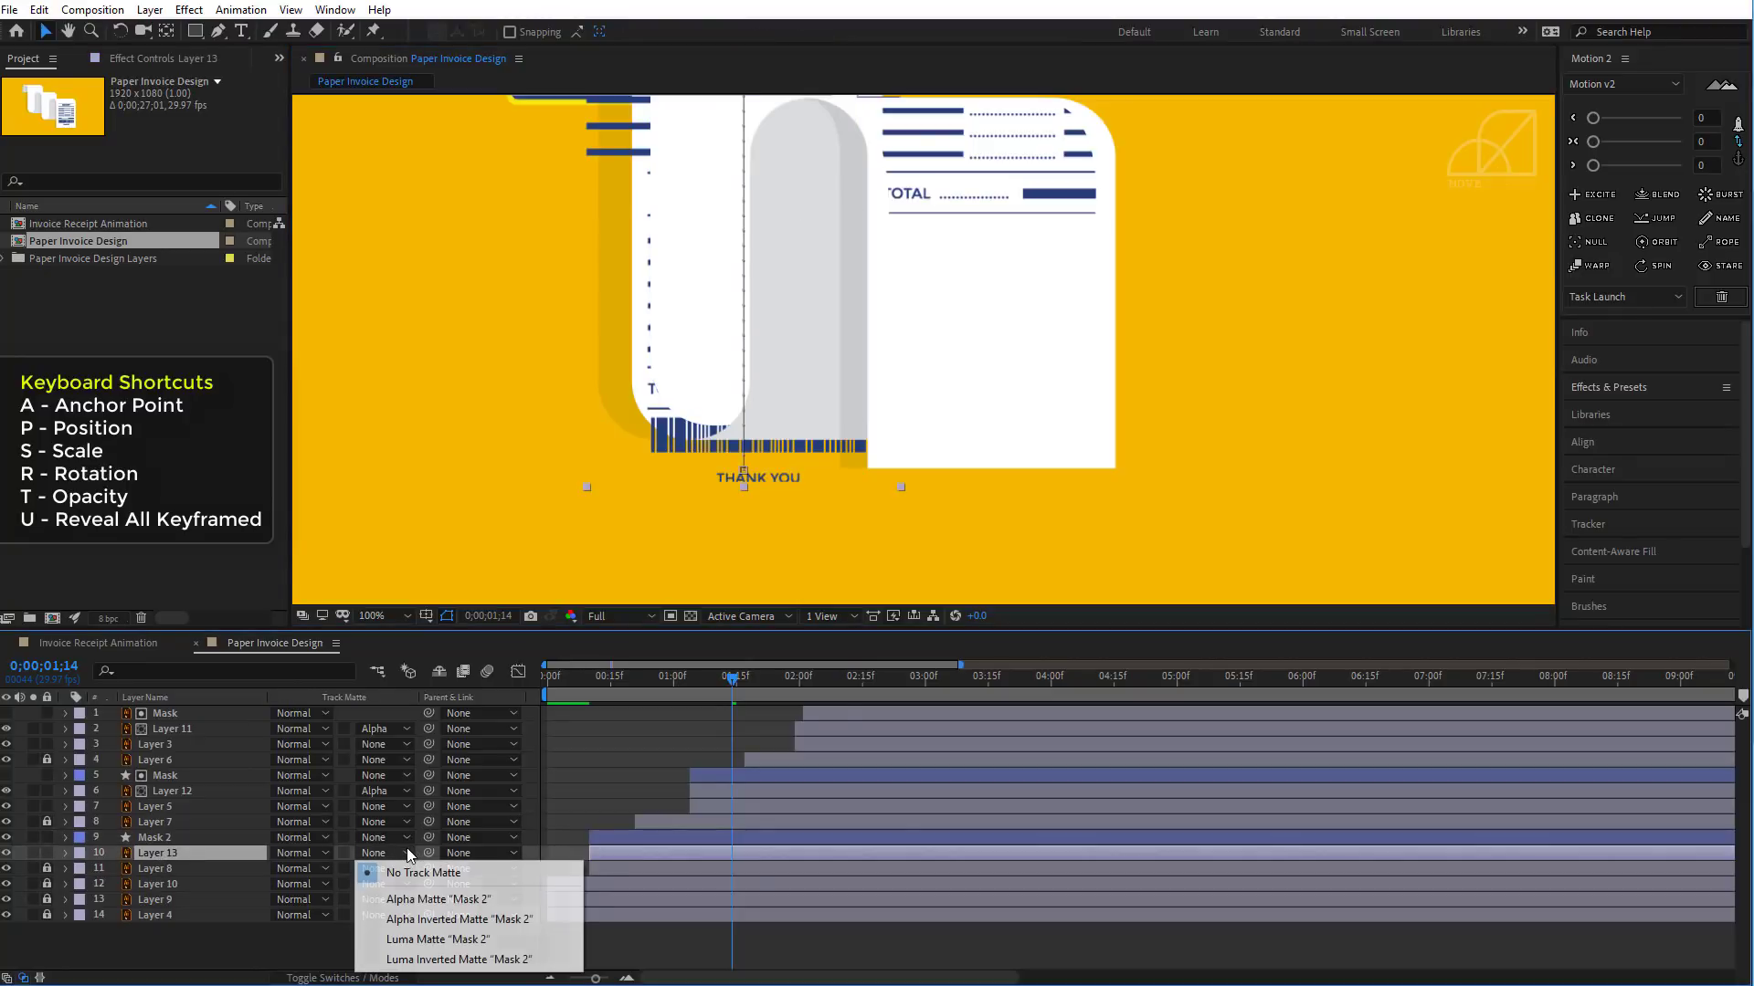
left_click(454, 899)
scroll(974, 437, "down", 2)
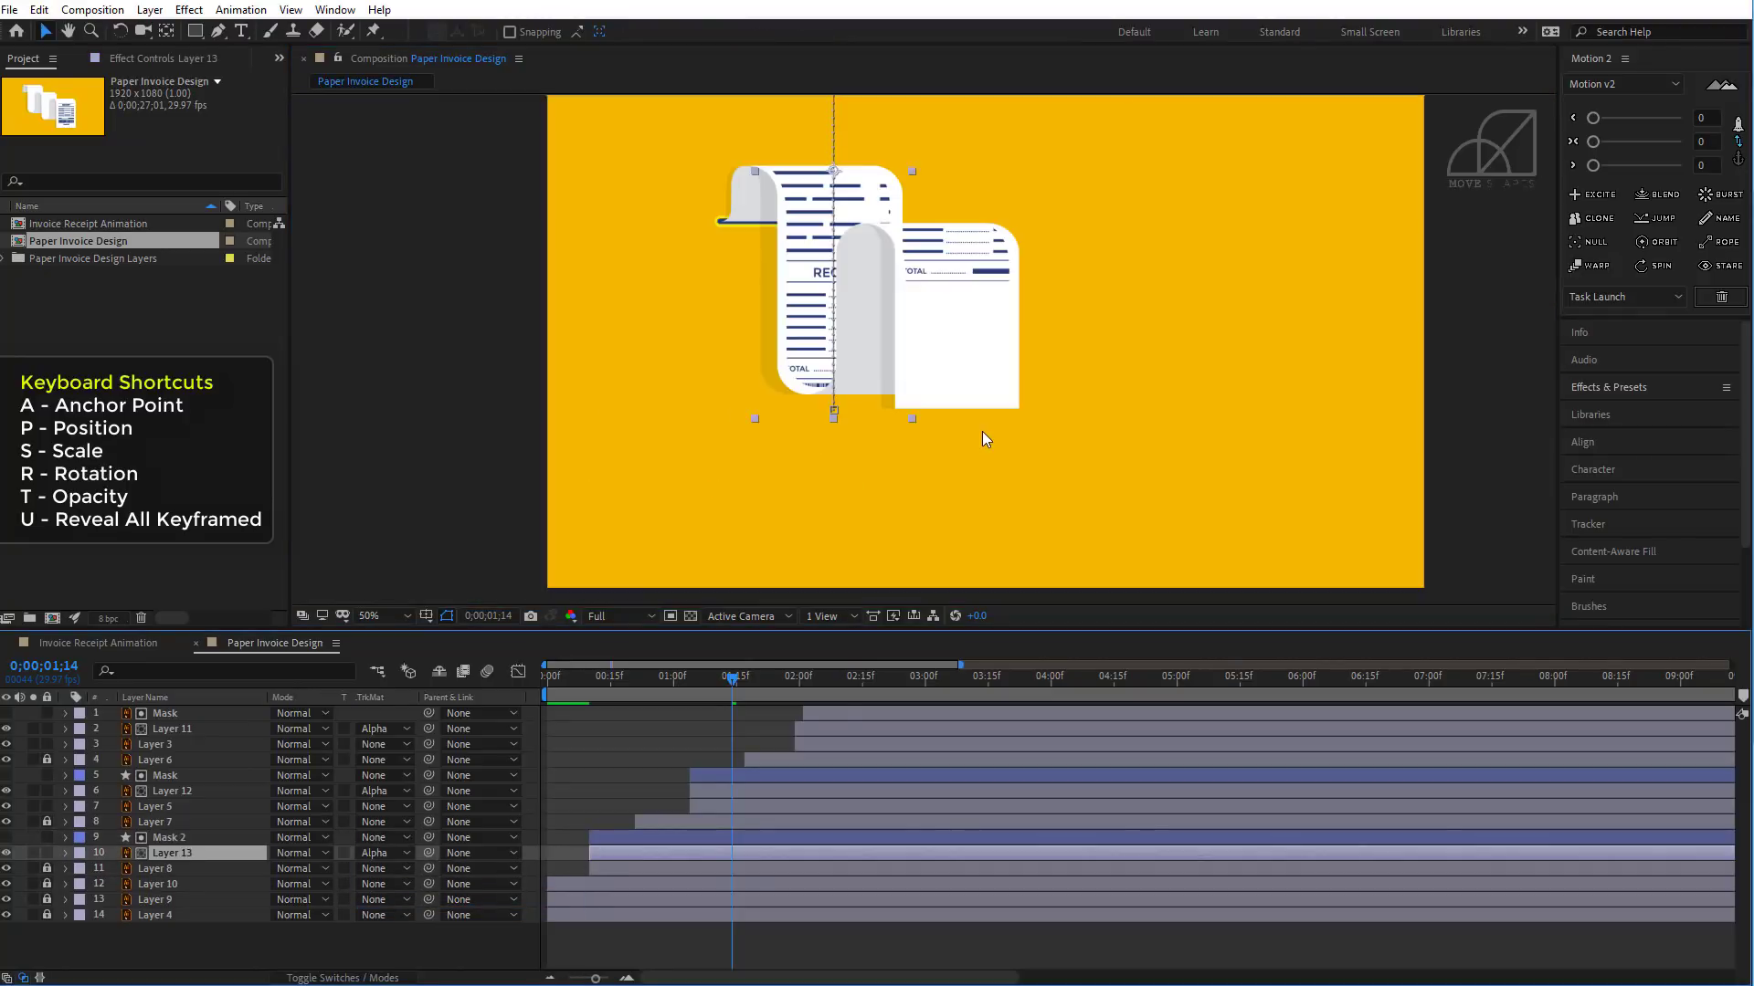
left_click(941, 950)
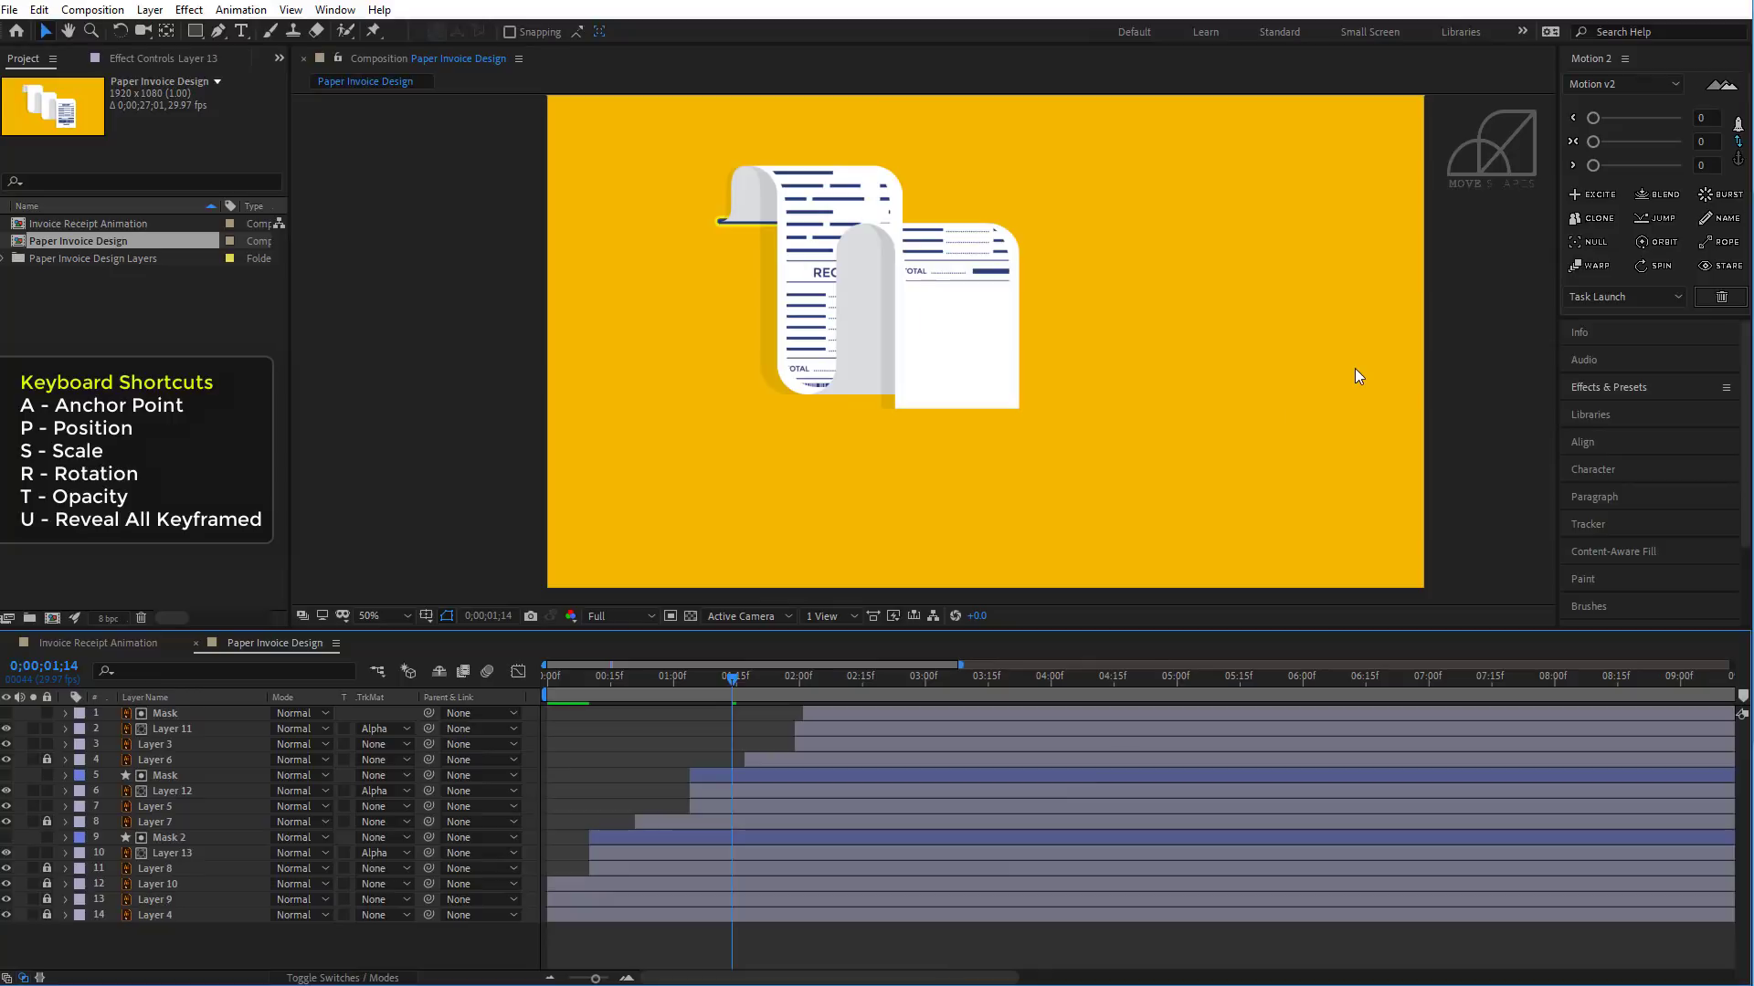
key("space")
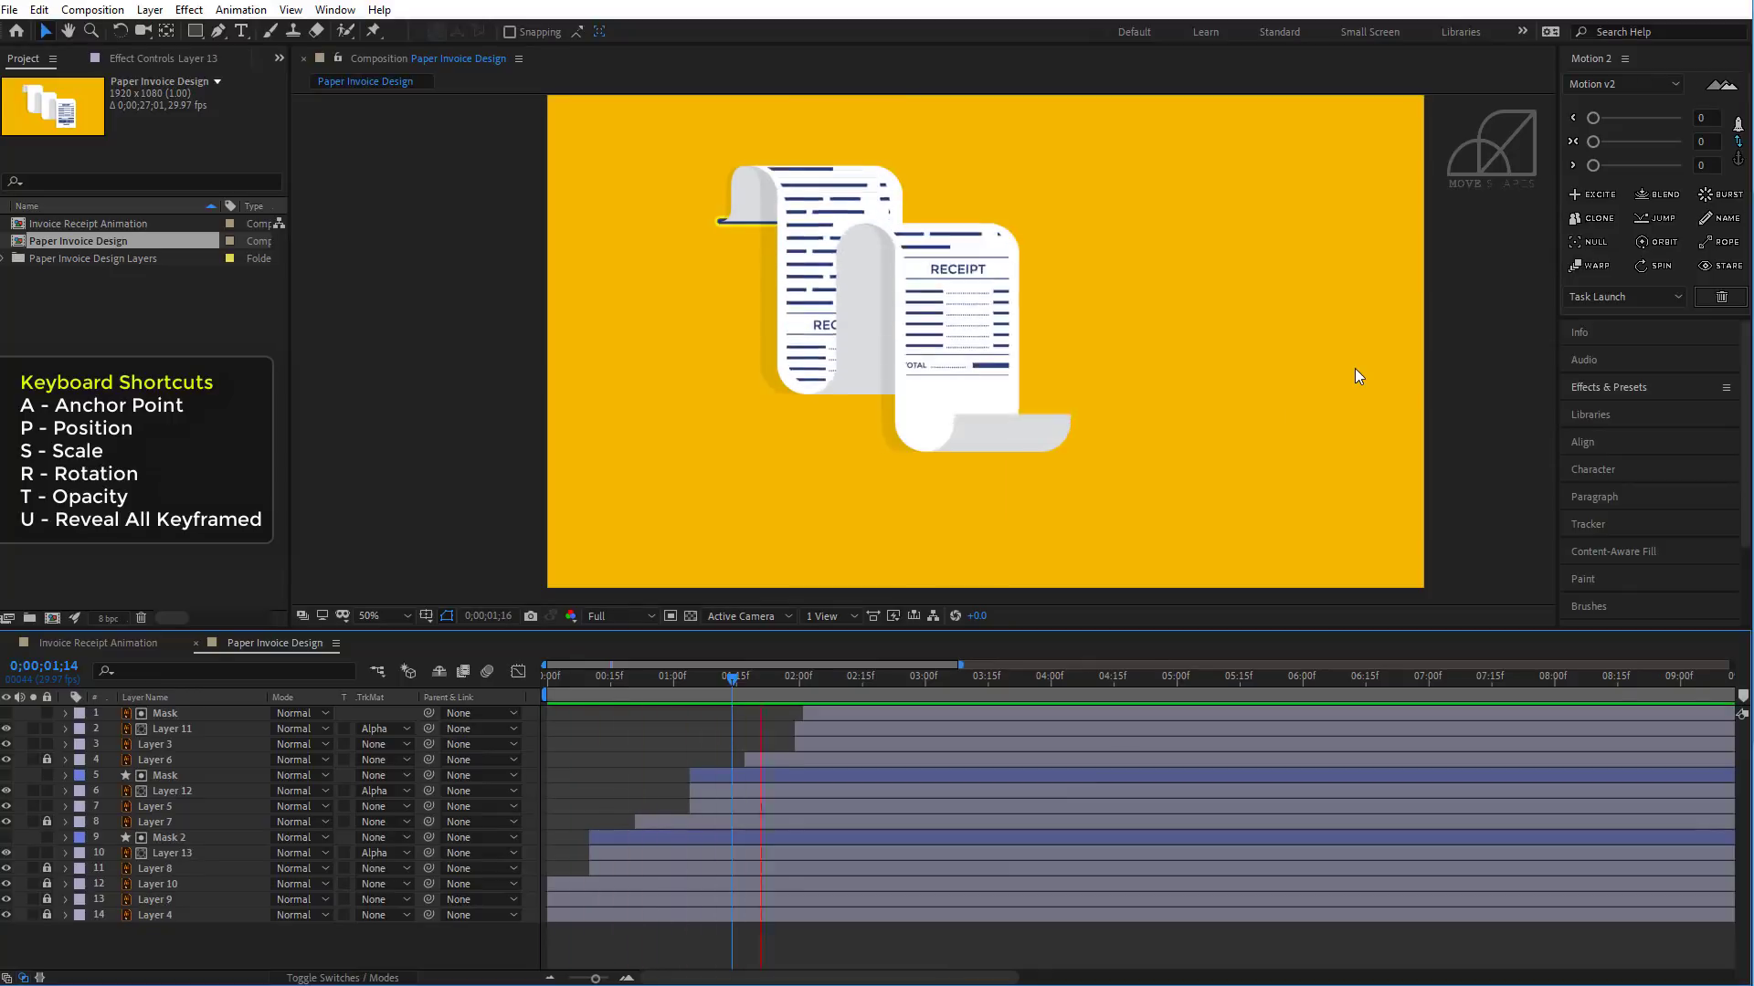
- Reveal Layer 13's Position and apply Easy Ease to both of its keyframes
left_click_drag(727, 681, 856, 760)
left_click(141, 839)
left_click(177, 853)
key("p")
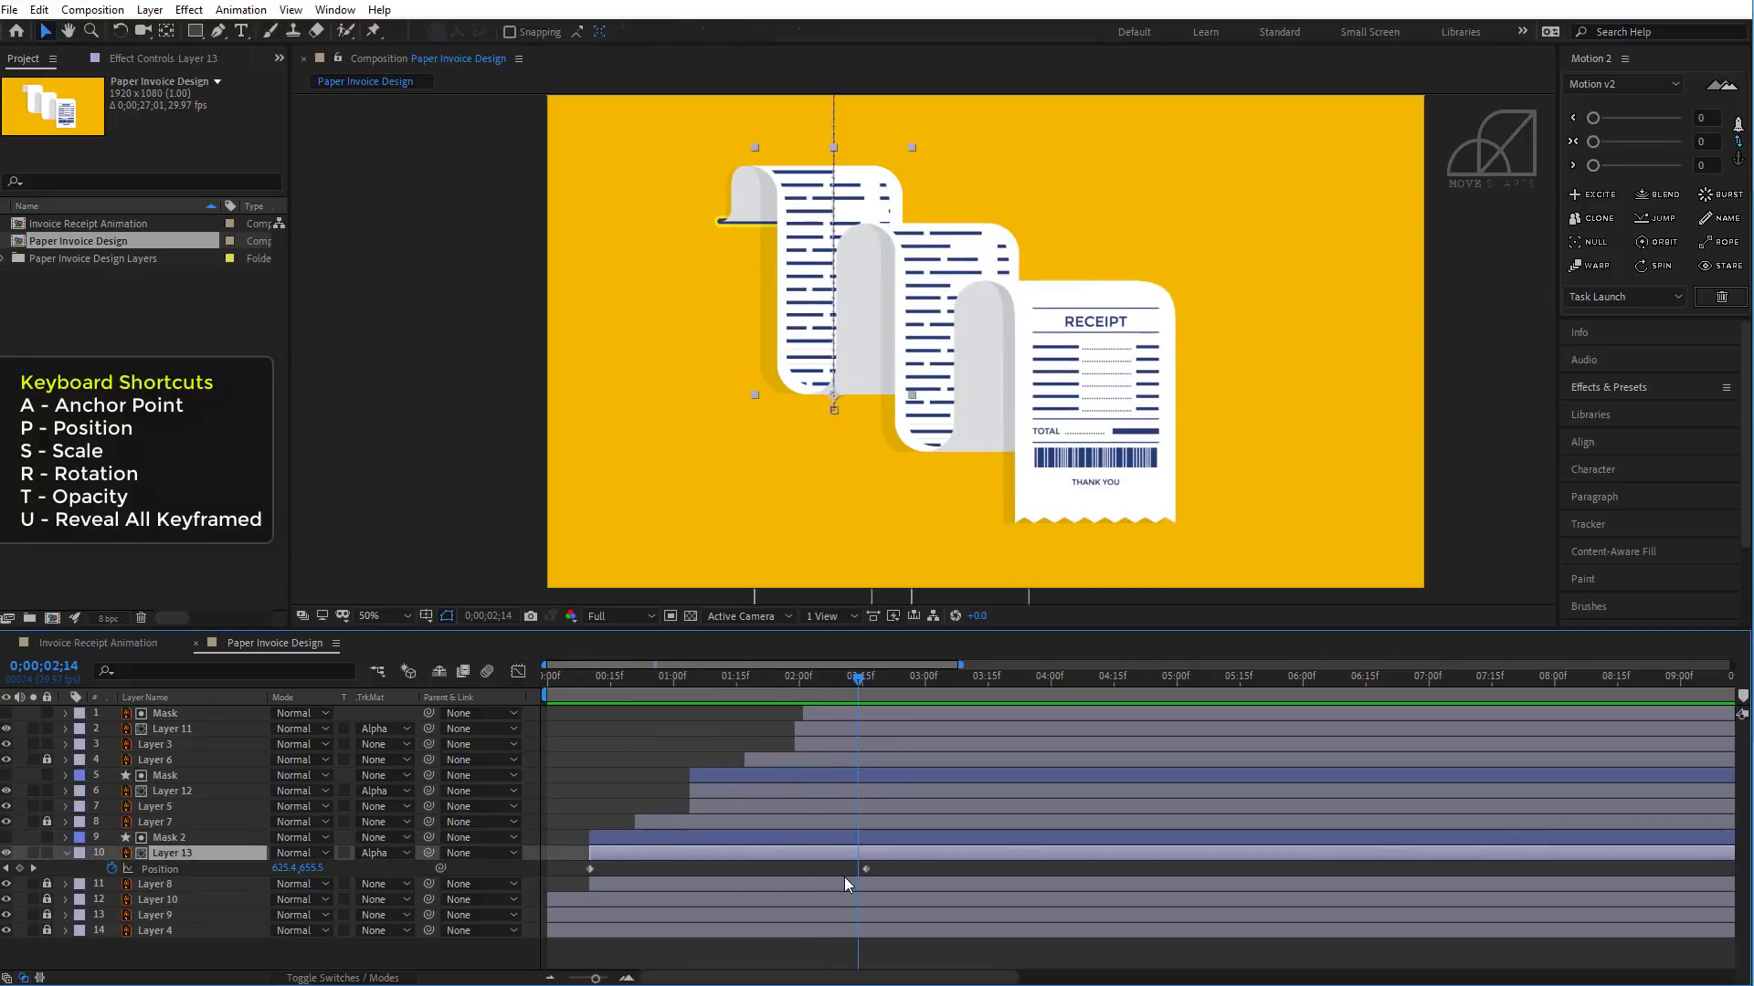
left_click_drag(900, 872, 578, 886)
right_click(589, 869)
mouse_move(713, 855)
left_click(1042, 774)
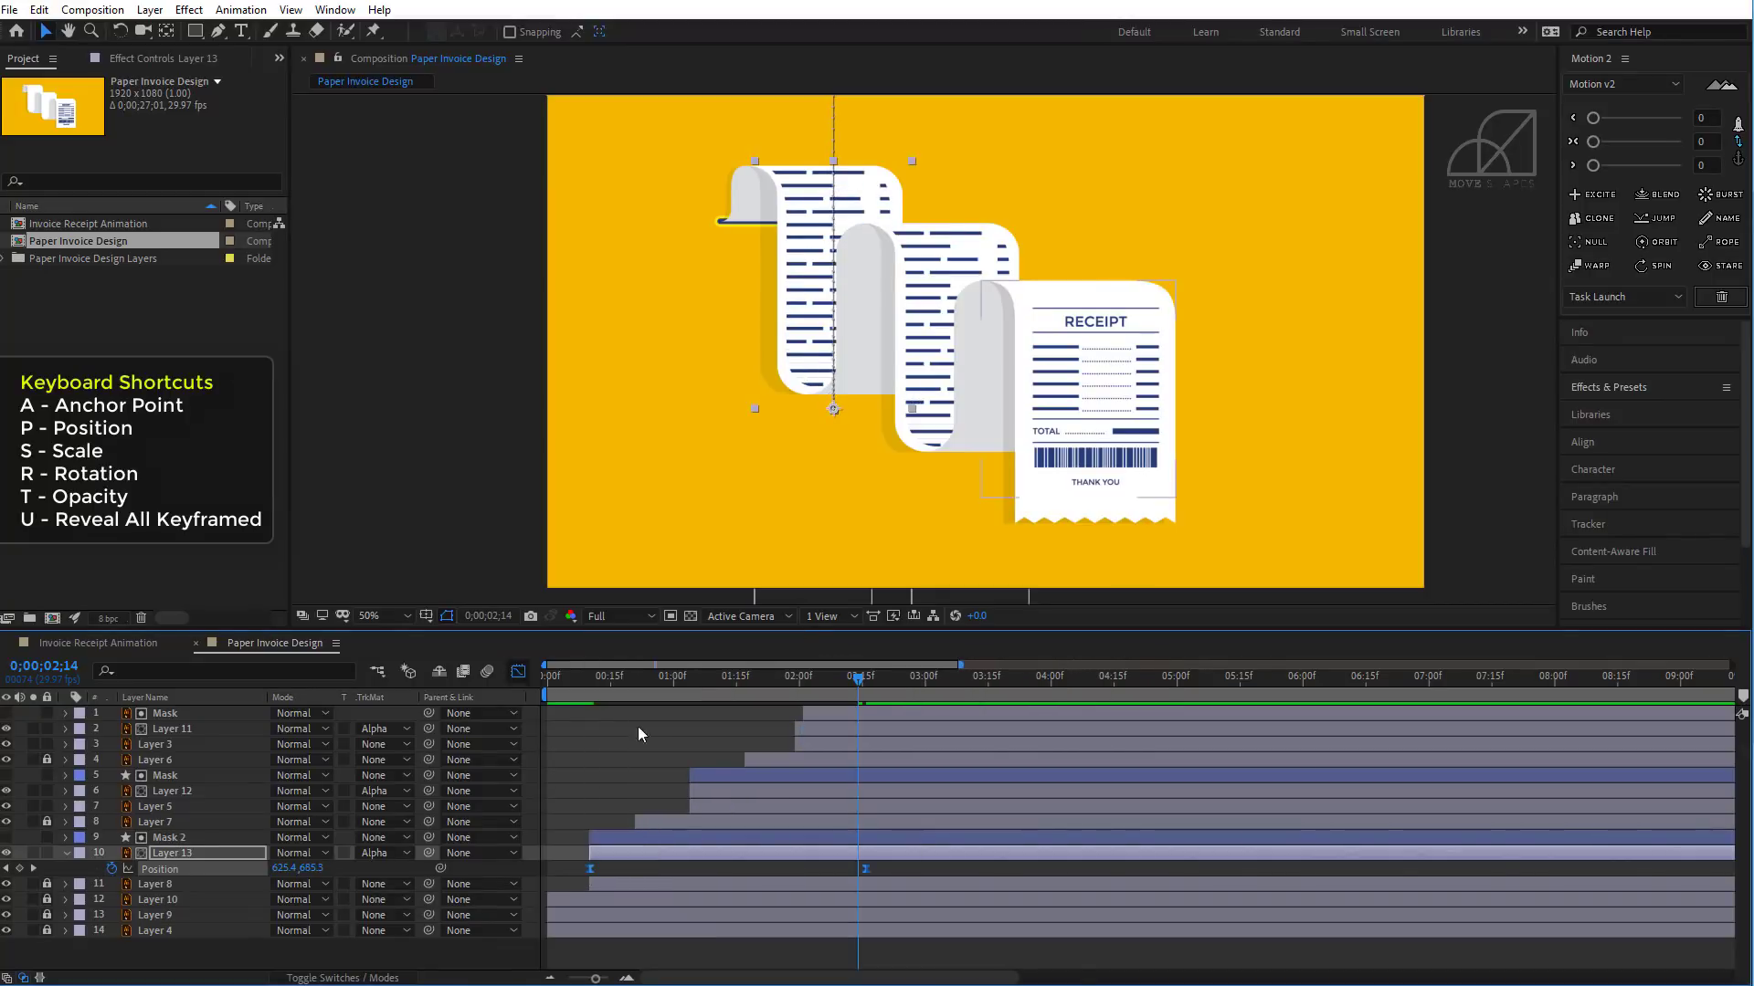
- Increase the incoming influence of Layer 13's last Position keyframe in the speed graph and preview the result
left_click(518, 672)
left_click_drag(821, 926, 728, 926)
left_click(518, 672)
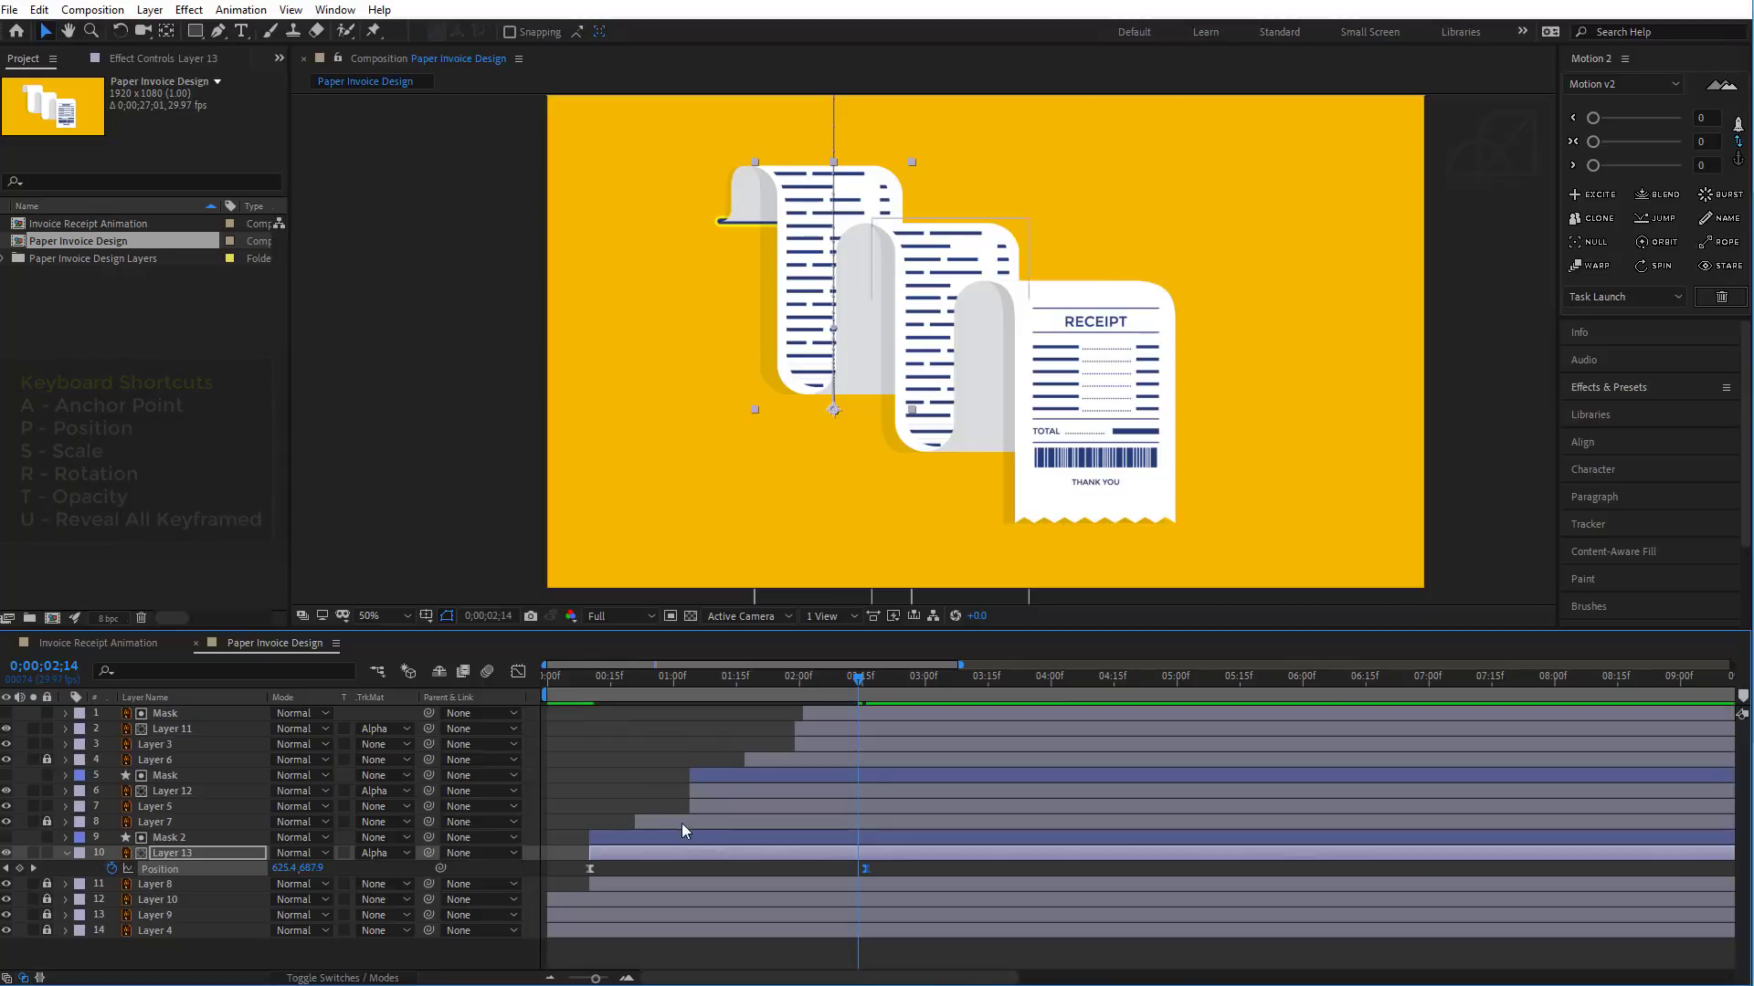
left_click_drag(589, 671, 585, 670)
key("space")
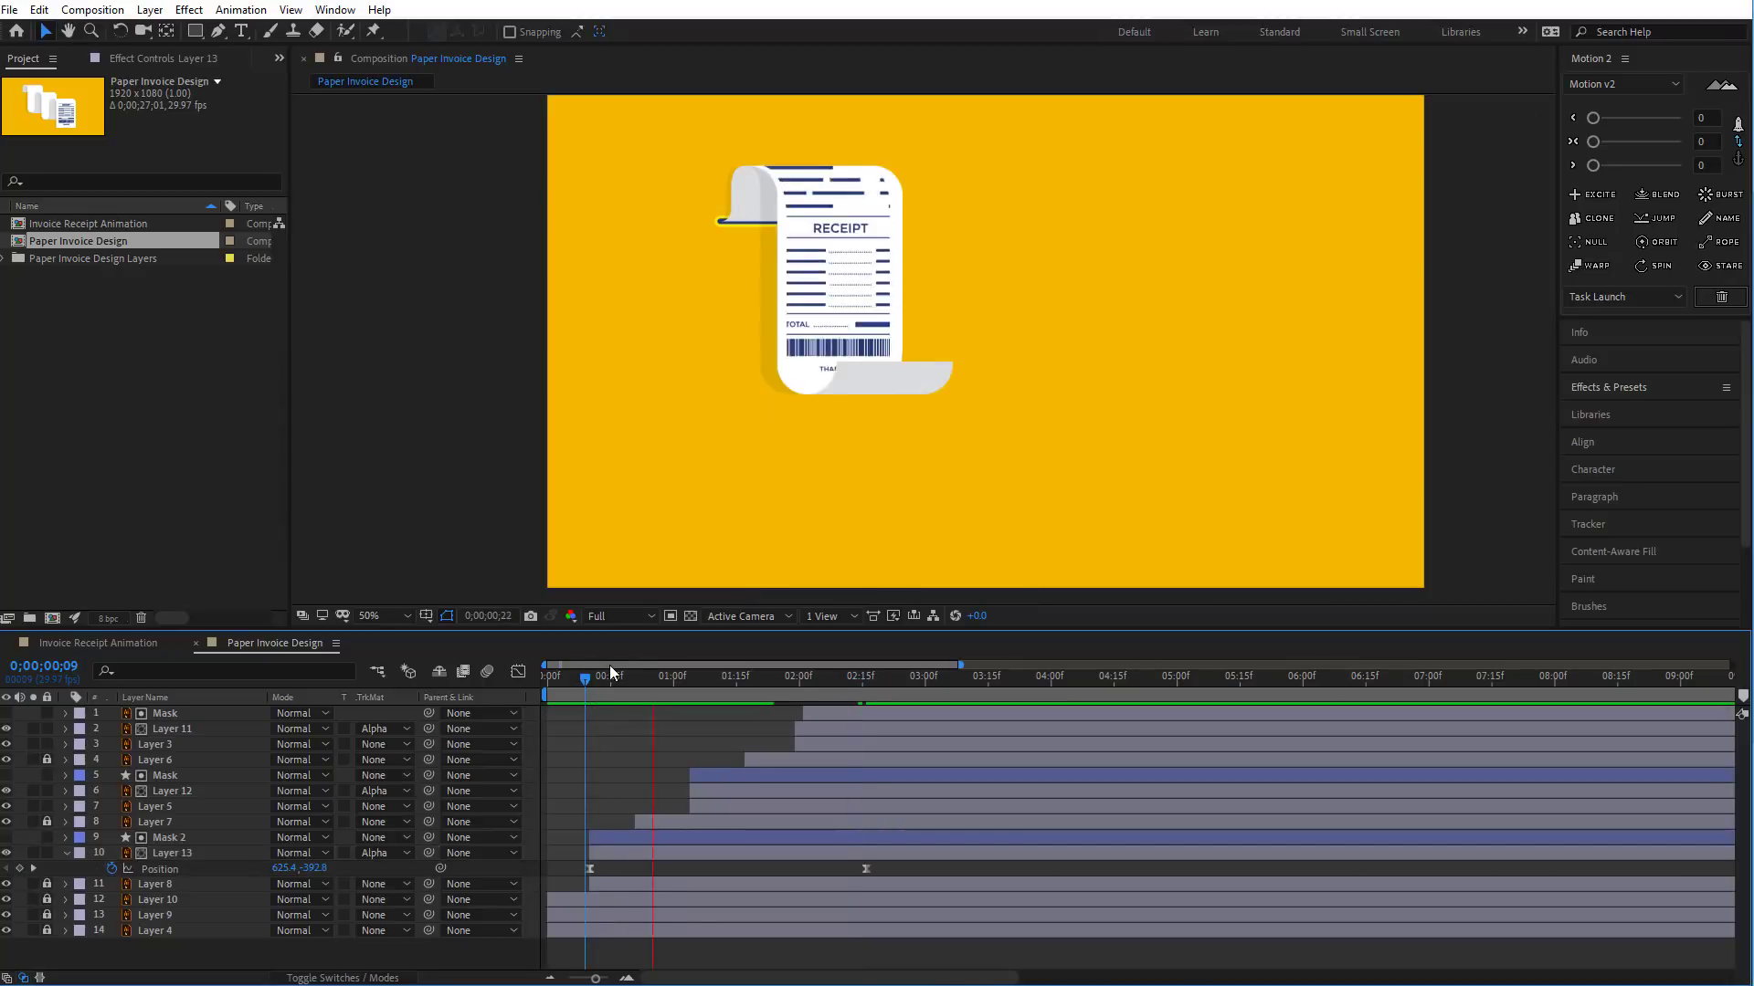
- Shift Layer 13 about three frames earlier, move its last Position keyframe slightly later, and check the timing at 0;00;01;16
left_click_drag(594, 682, 595, 742)
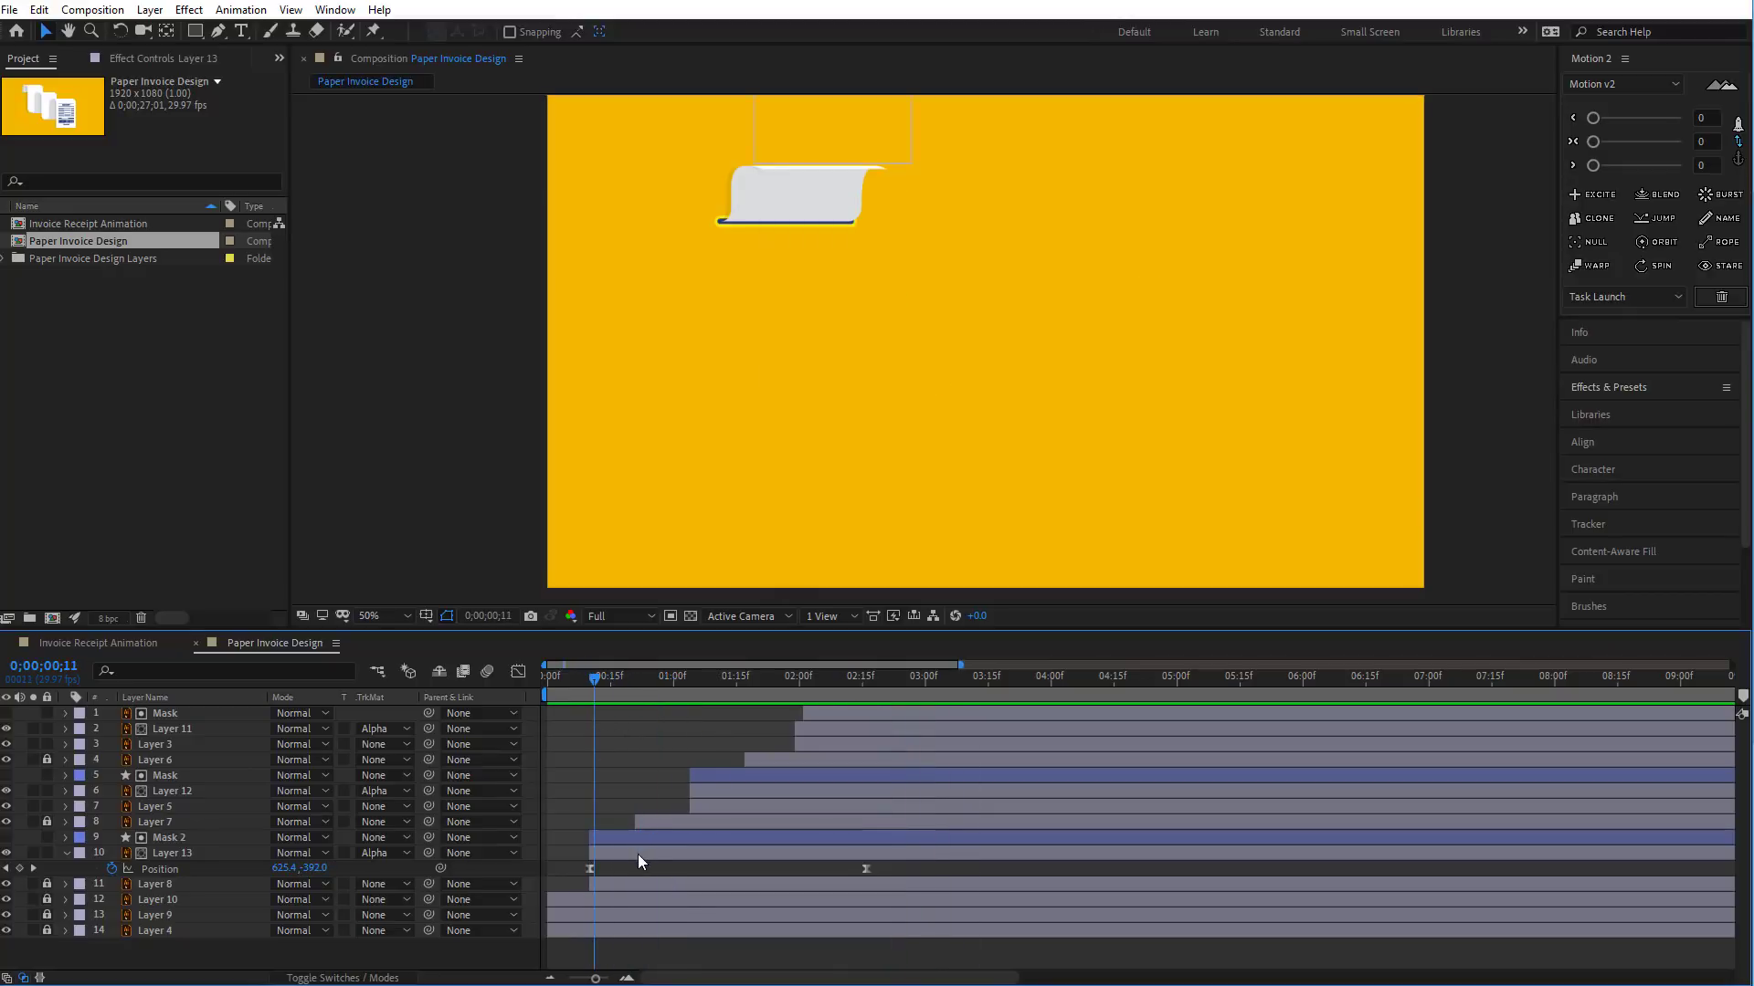
left_click_drag(637, 852, 630, 854)
left_click_drag(576, 683, 631, 694)
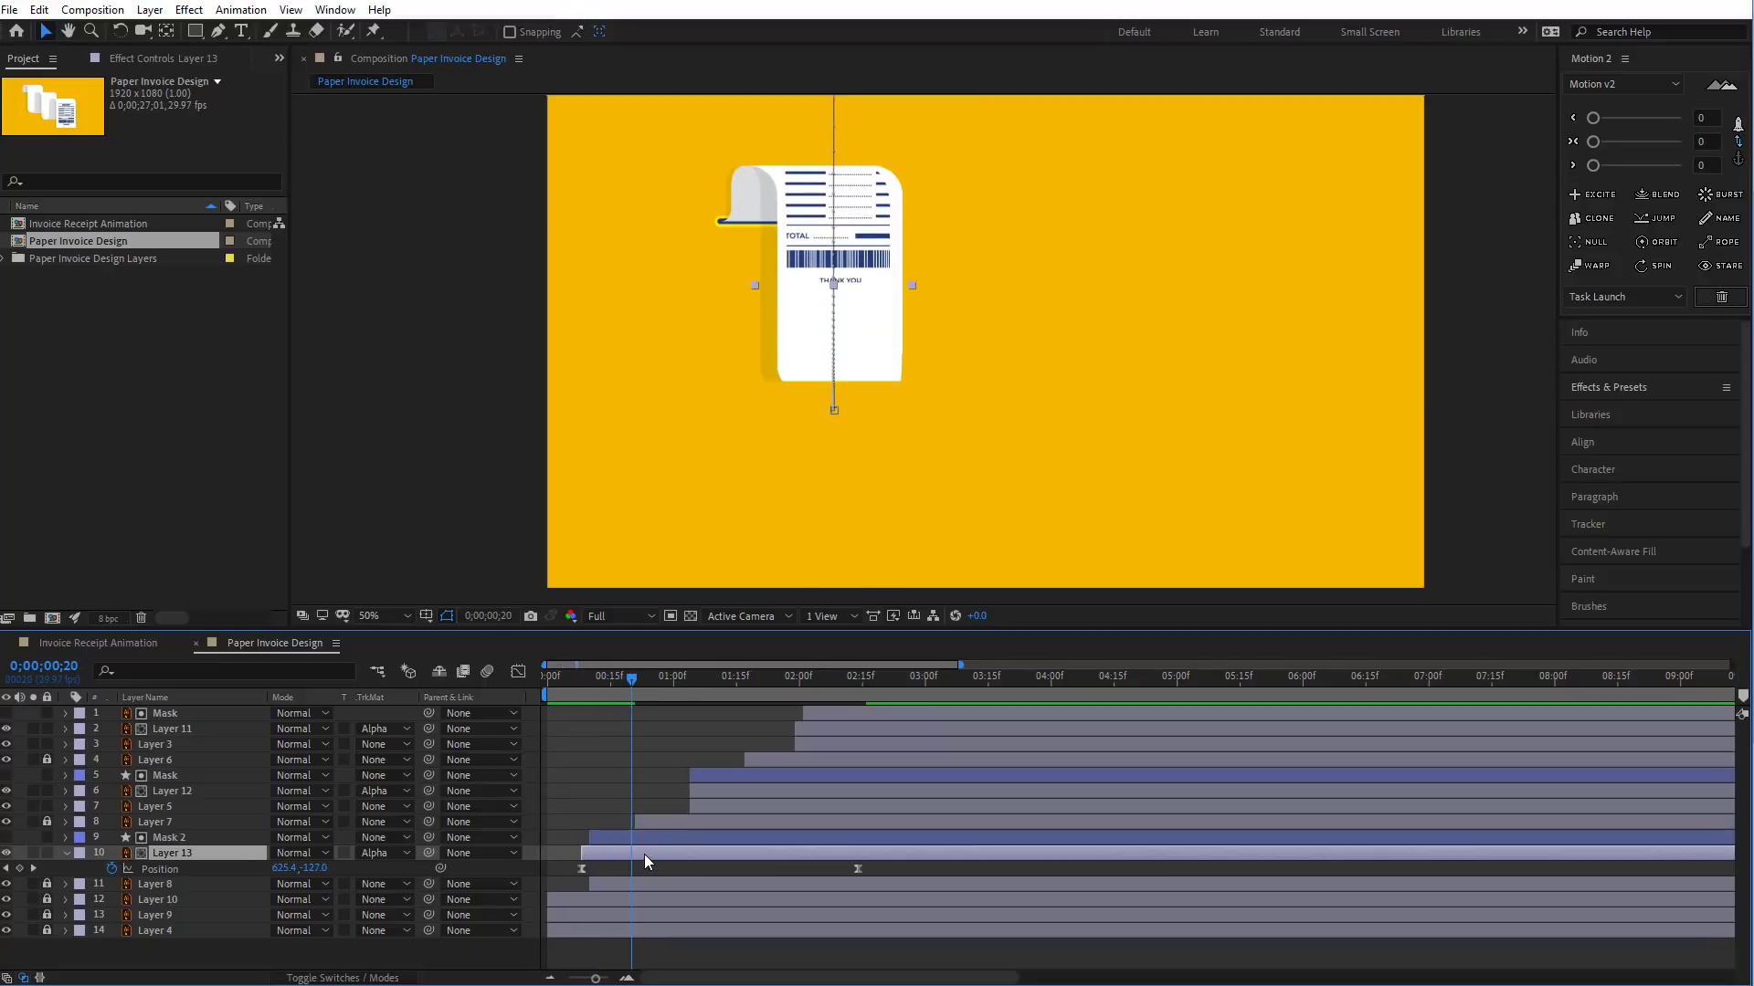
left_click_drag(644, 853, 638, 853)
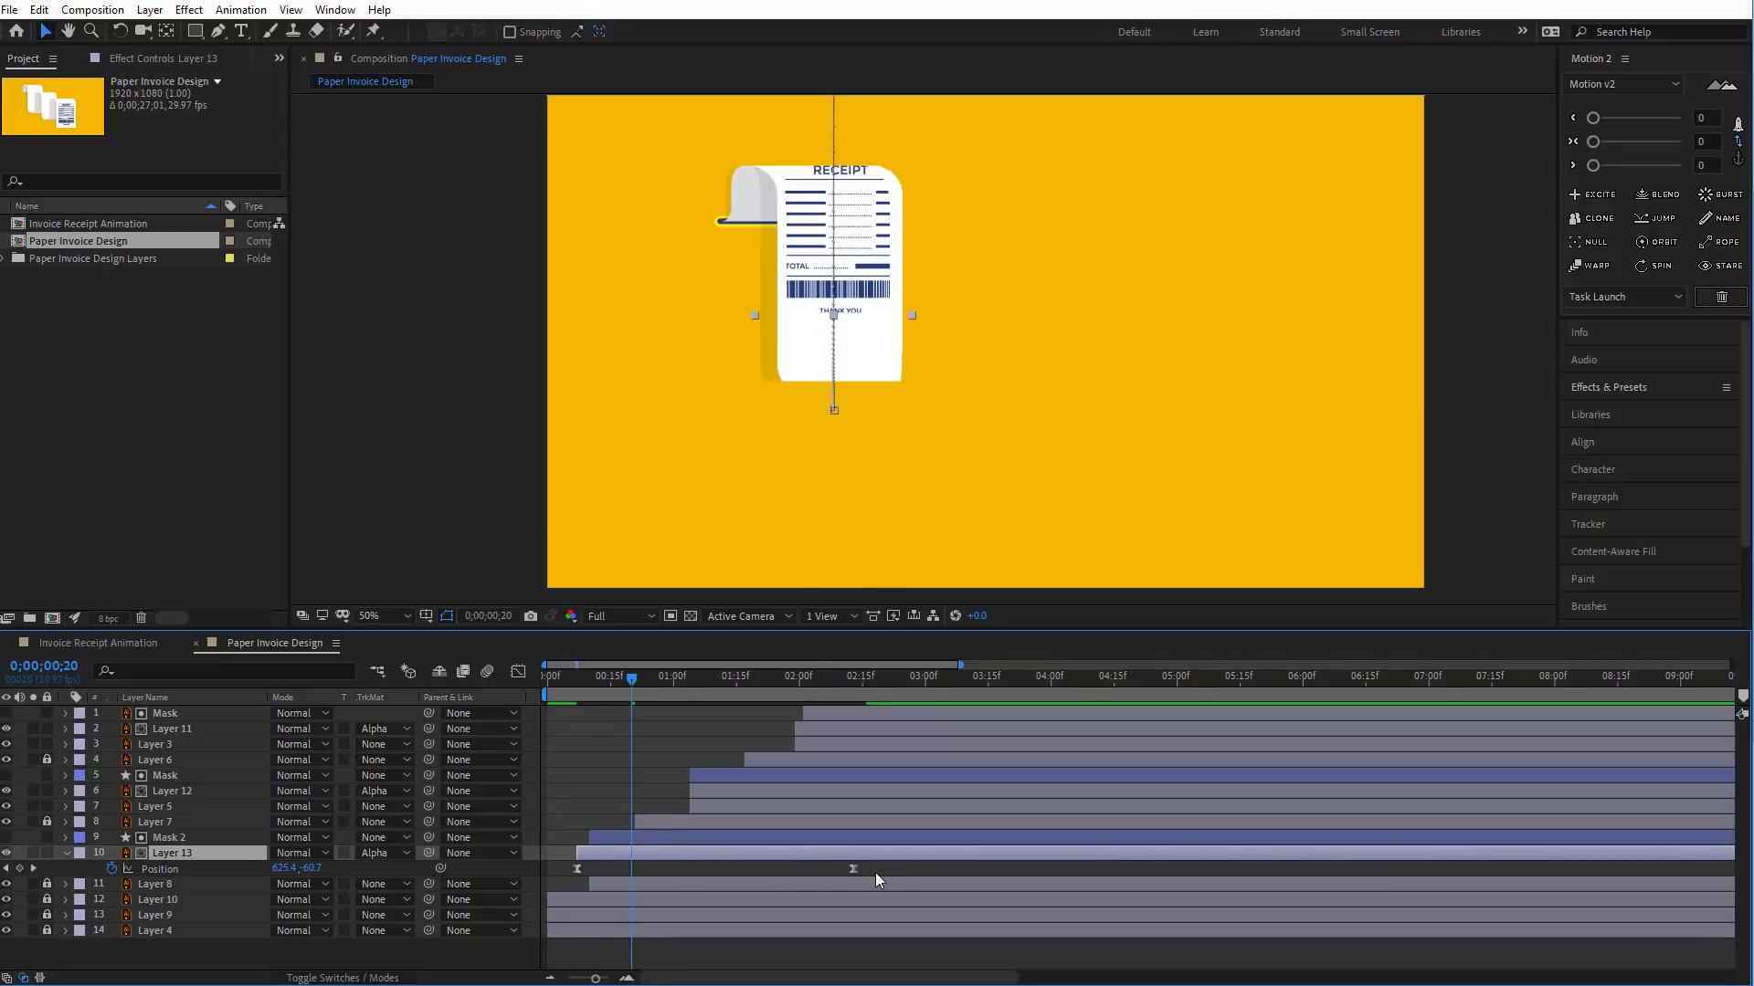
left_click_drag(853, 868, 868, 868)
left_click_drag(578, 682, 741, 714)
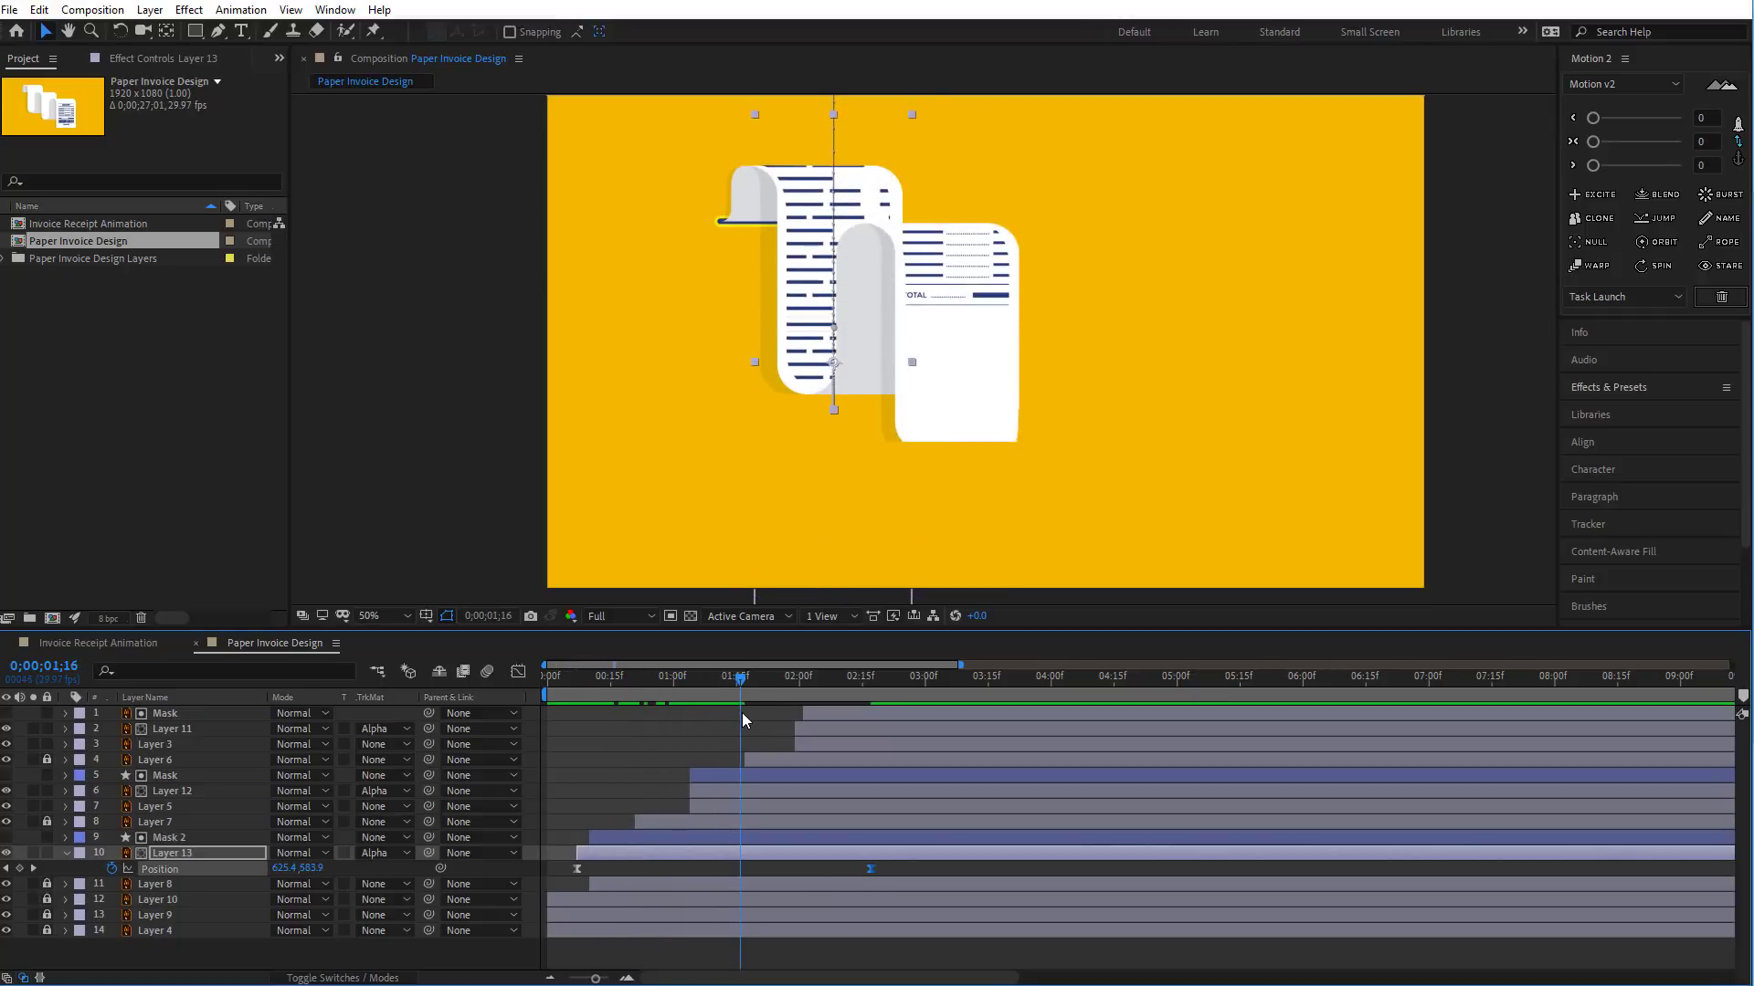
- Reshape Layer 12's Position speed curve to peak early and slow down gradually, and preview the animation from the start
left_click(714, 793)
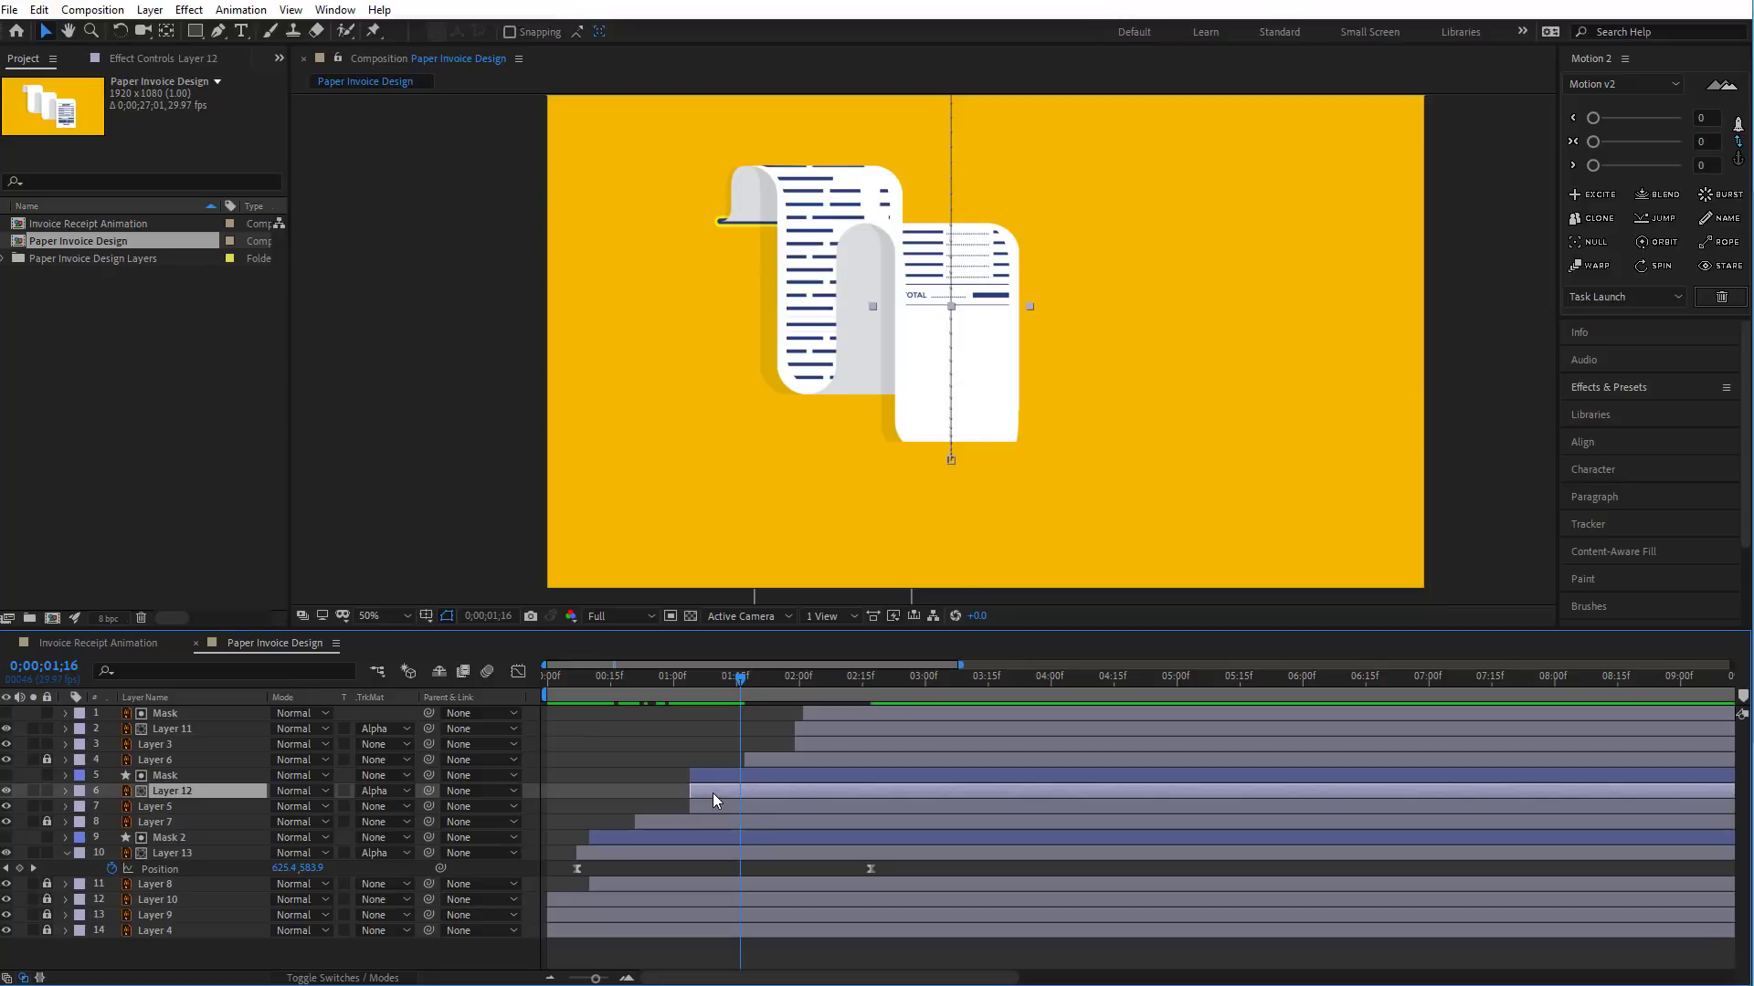
key("p")
left_click_drag(884, 802, 709, 814)
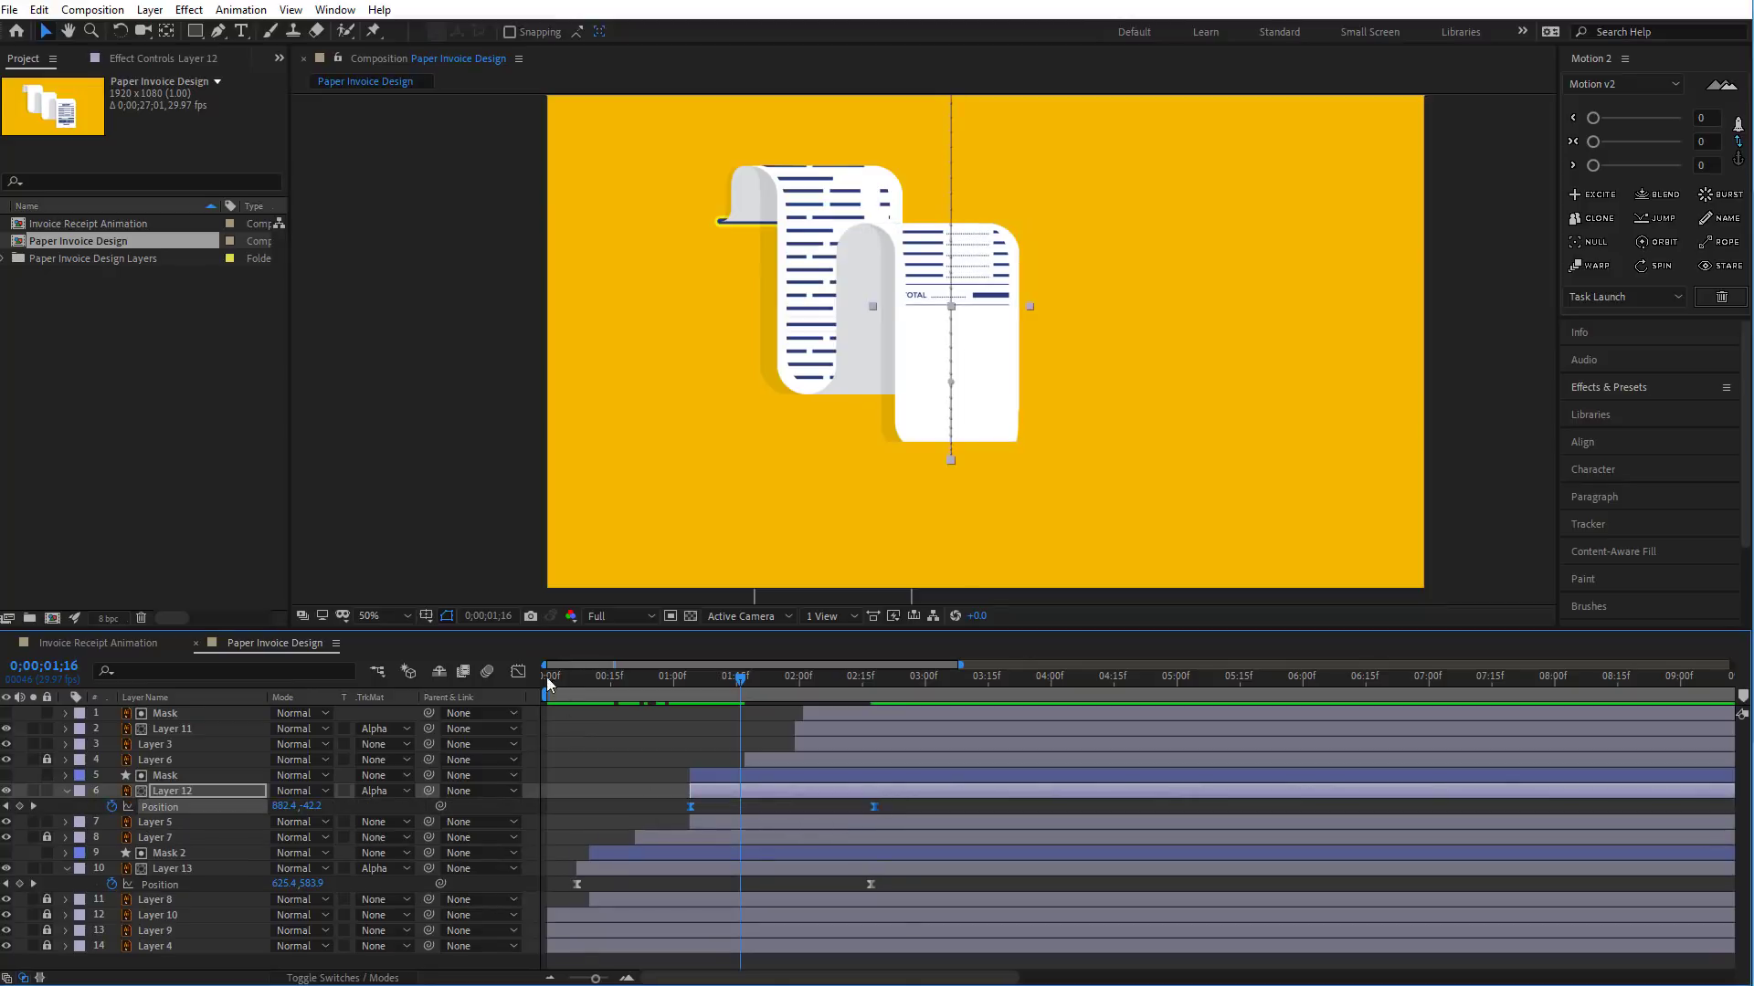
left_click(523, 672)
left_click_drag(906, 888, 764, 931)
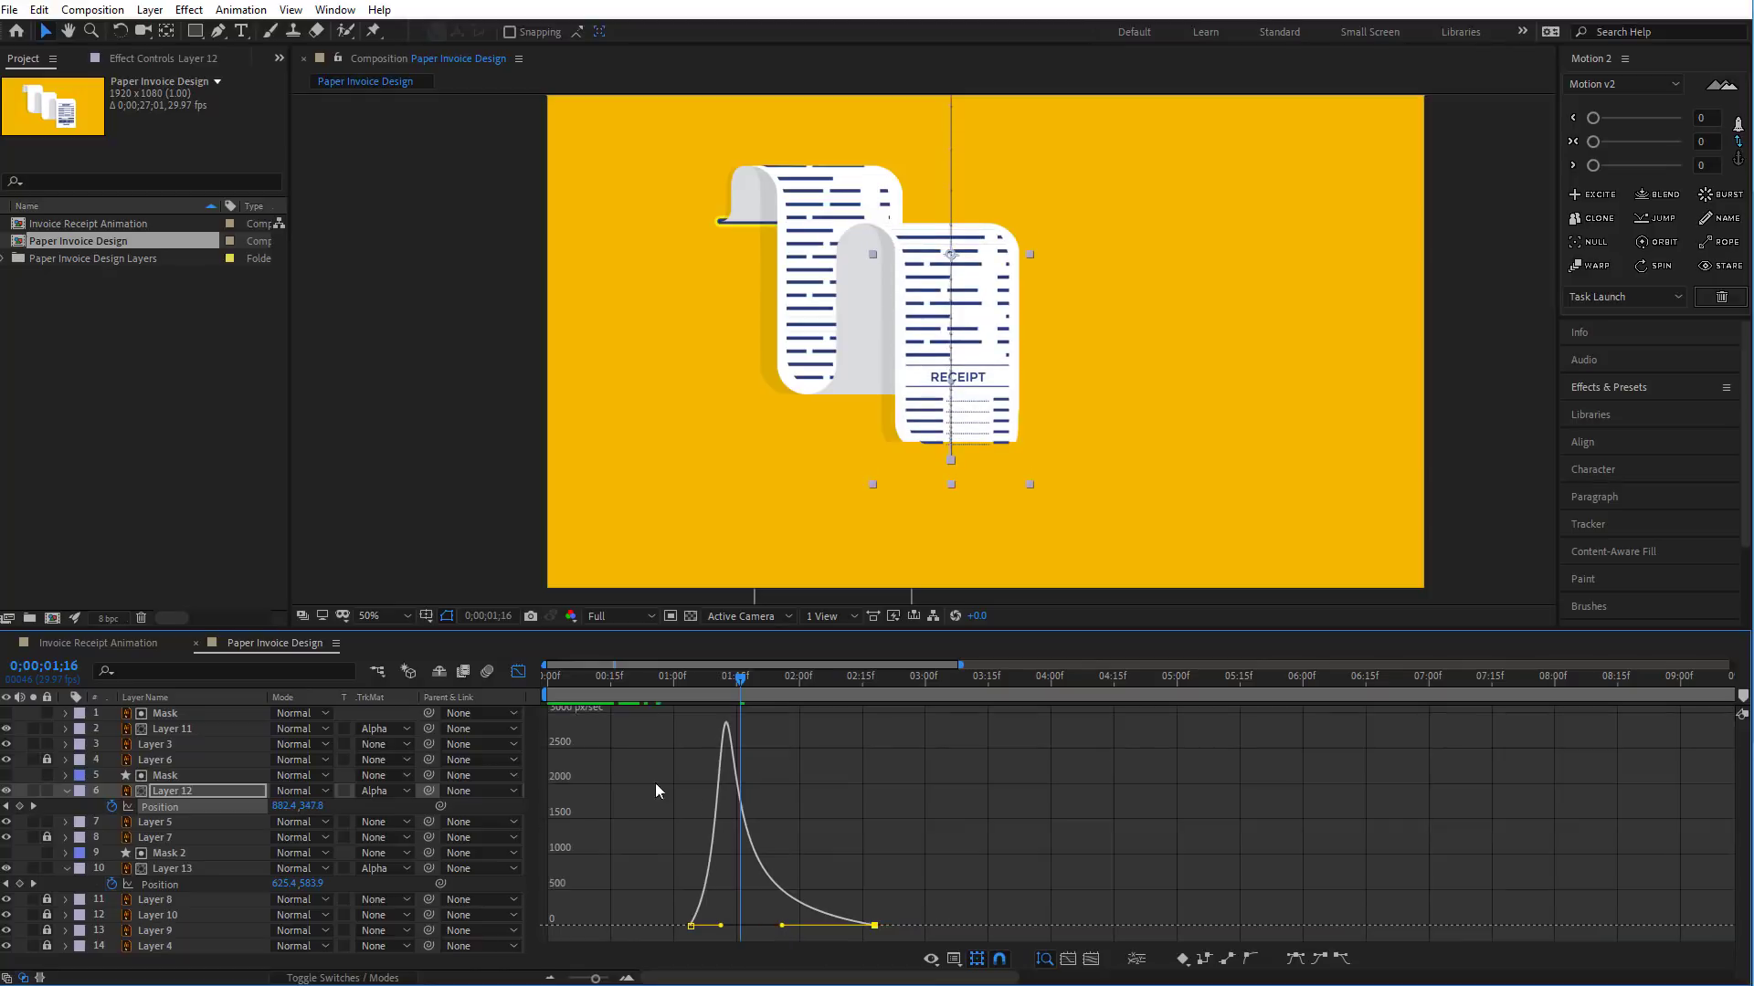
left_click(520, 674)
left_click(676, 676)
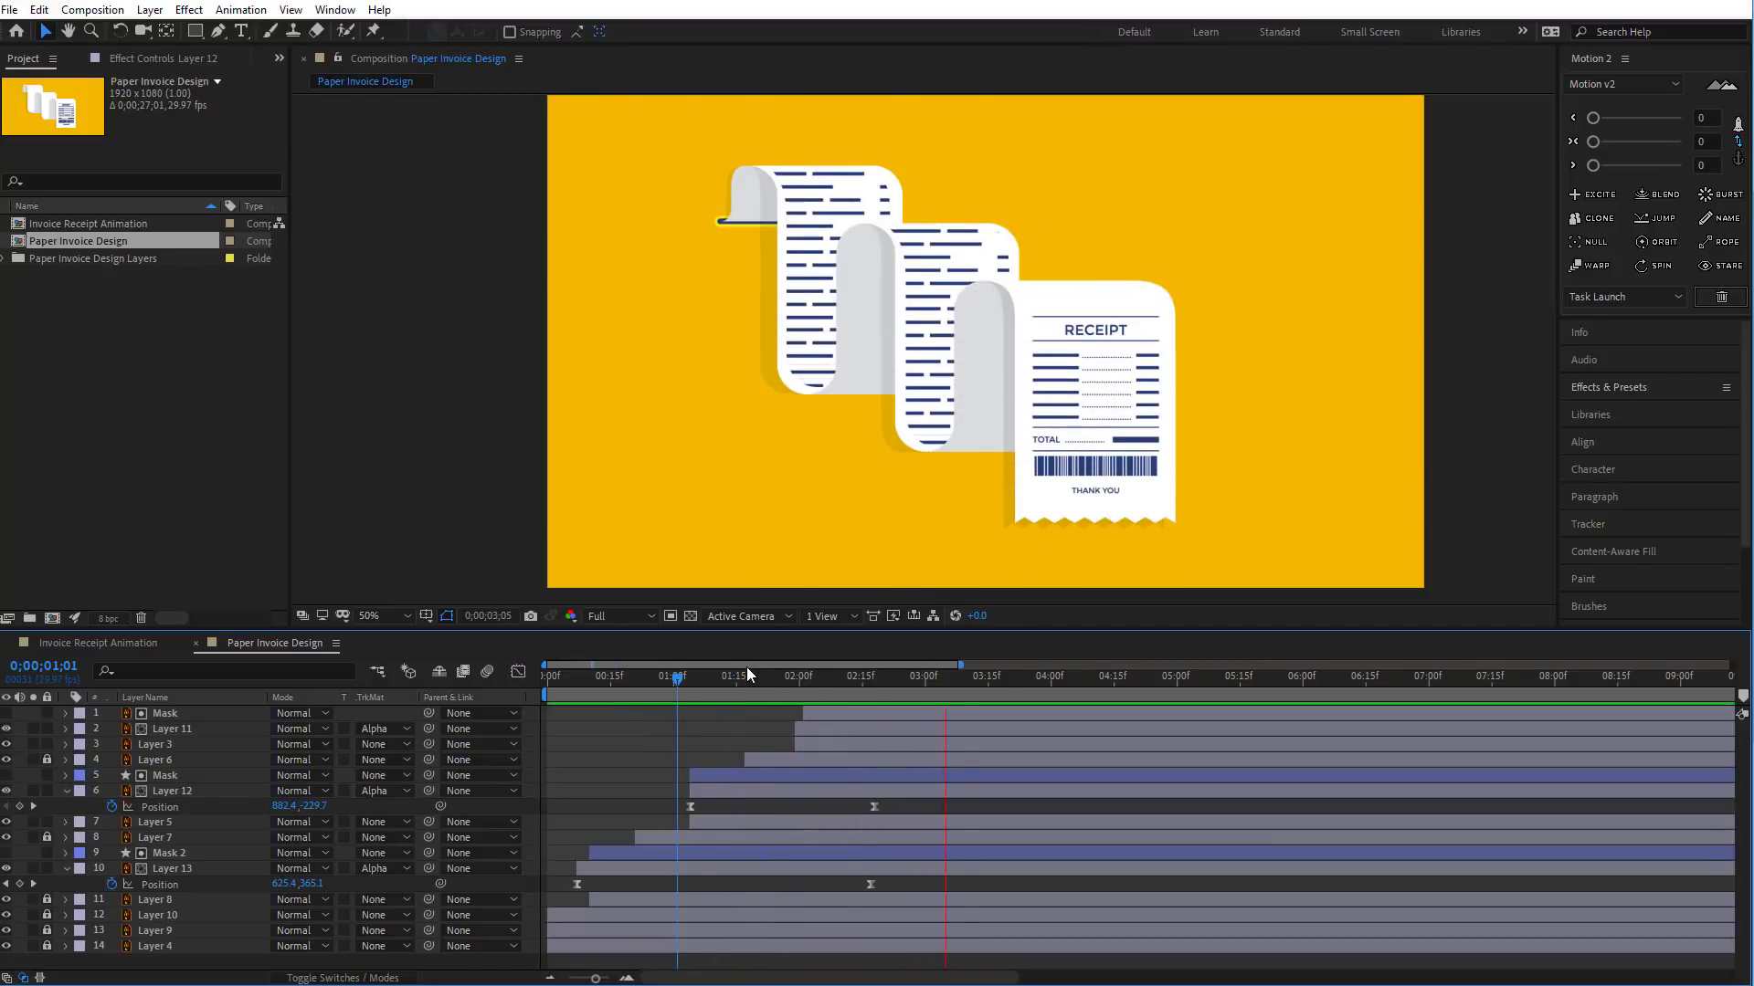
left_click_drag(673, 681, 550, 709)
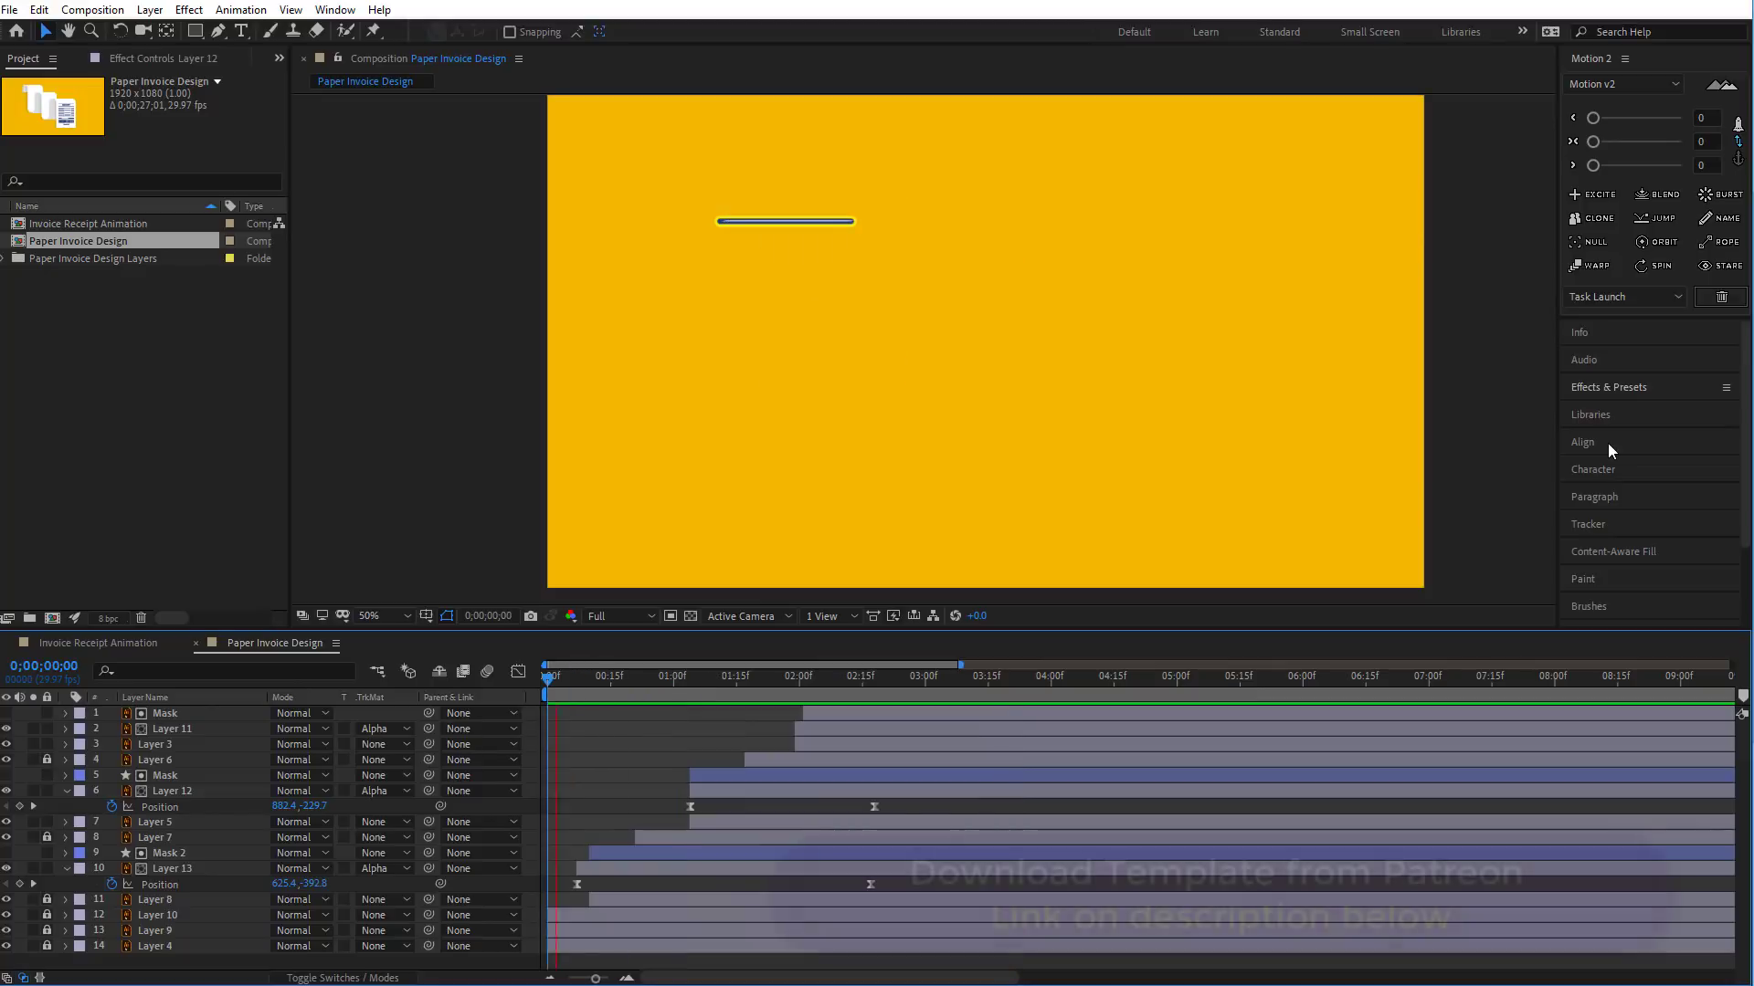